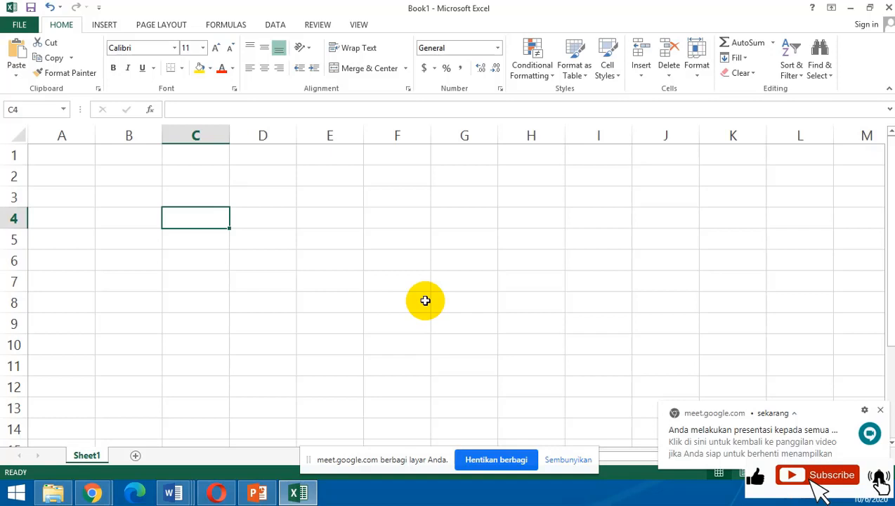
Move the active cell from C4 to A1, across row 1 to D1, and back to A1.
key("Up")
key("Up")
key("Up")
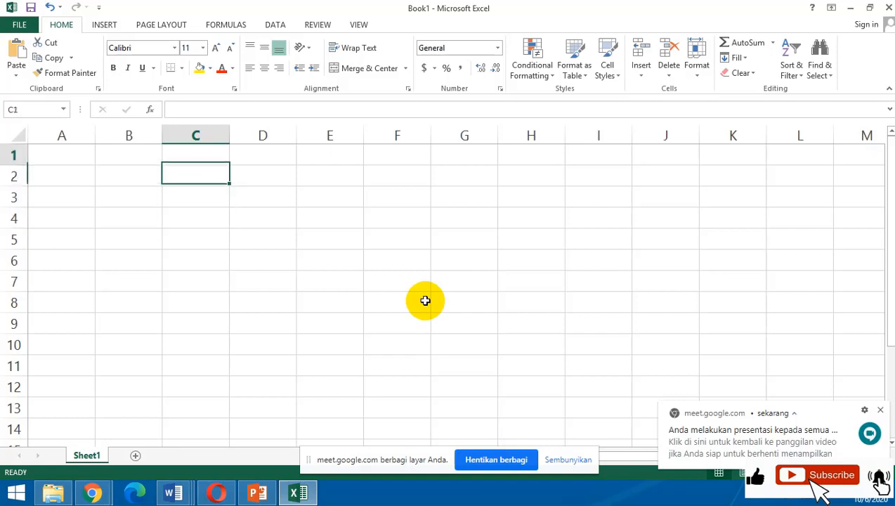
key("Left")
key("Left")
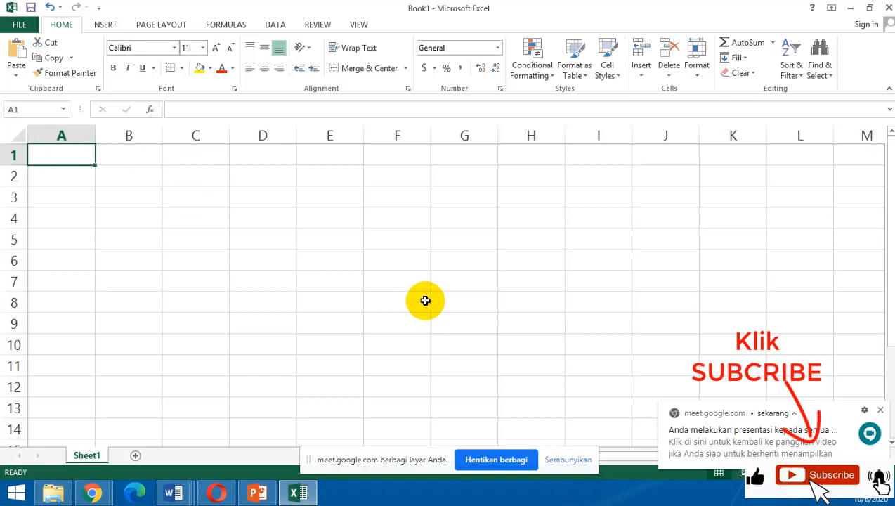
key("Right")
key("Right")
key("Right")
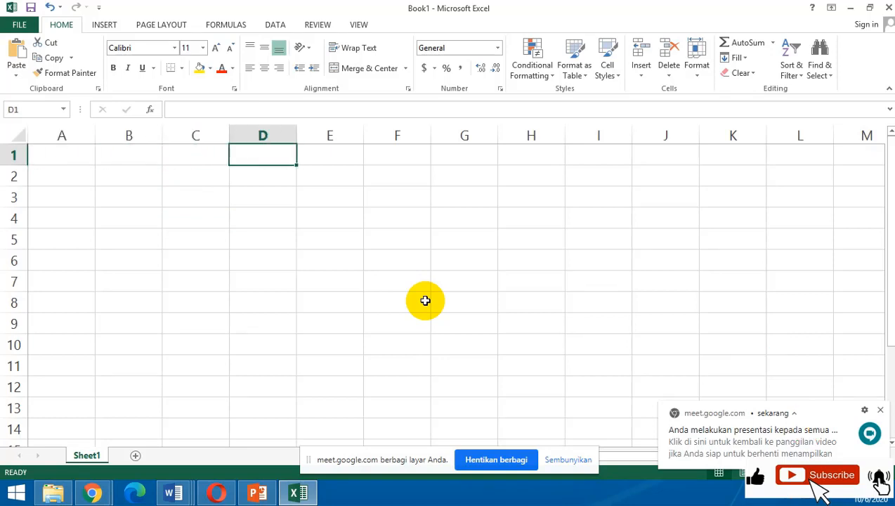
key("Left")
key("Left")
key("Left")
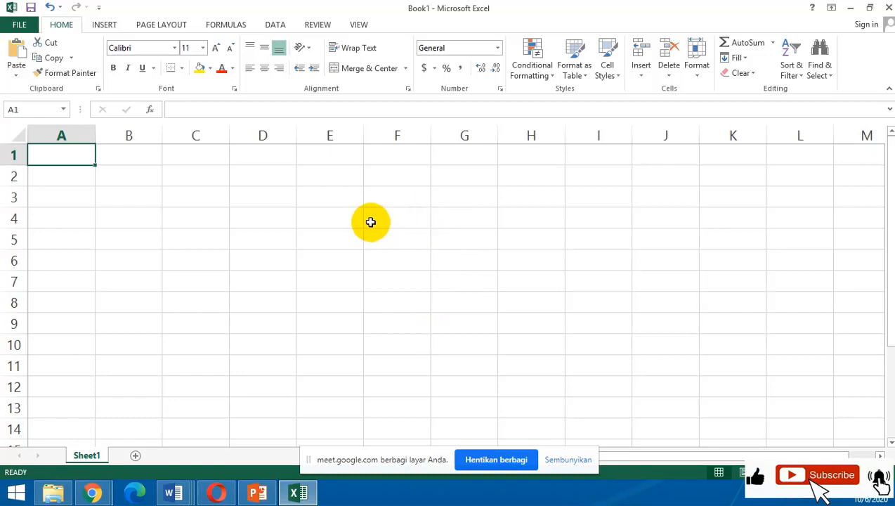
Select the cells of row 1 one at a time from B1 to G1, and return to C1.
left_click(135, 154)
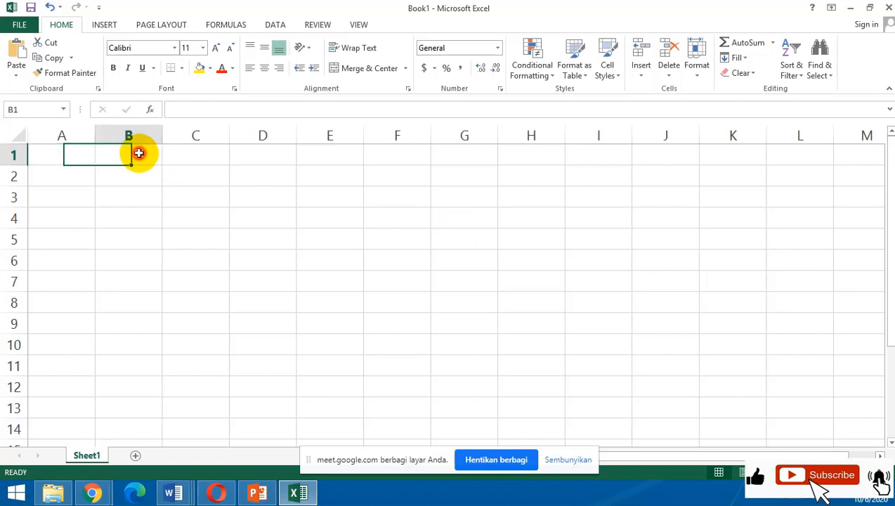
left_click(189, 151)
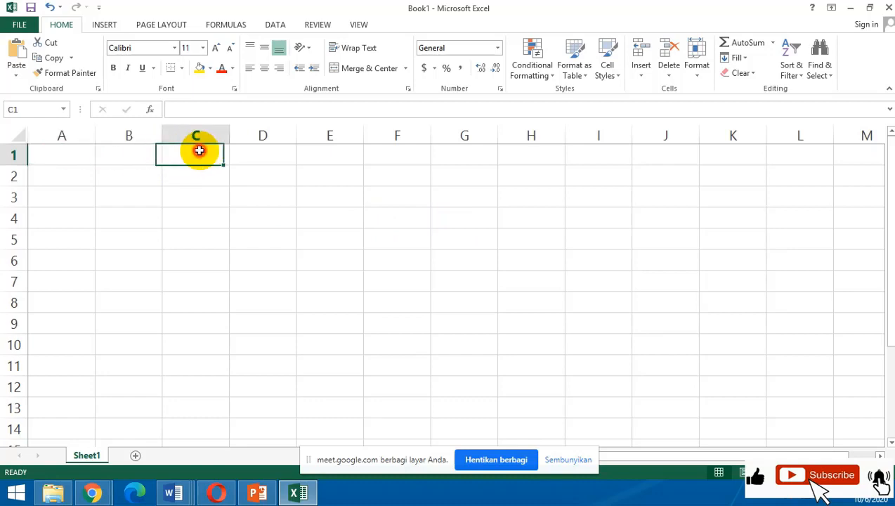
left_click(278, 151)
left_click(317, 153)
left_click(379, 152)
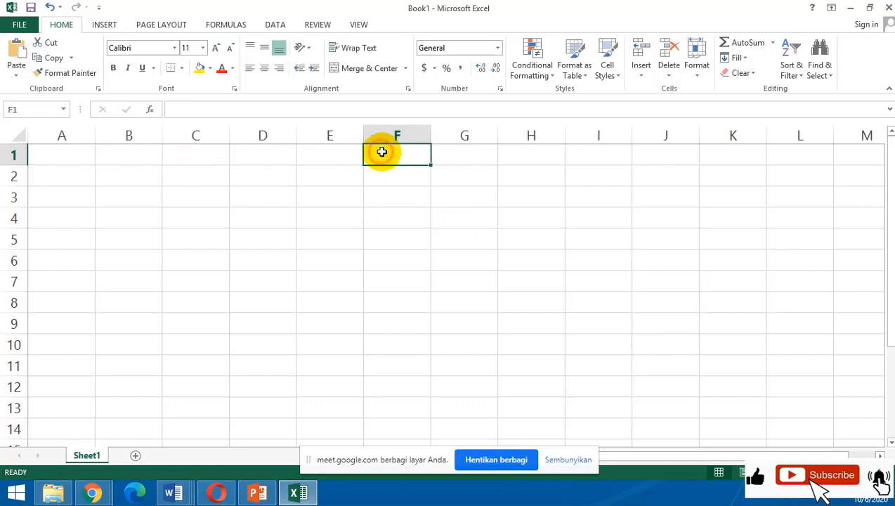
left_click(477, 152)
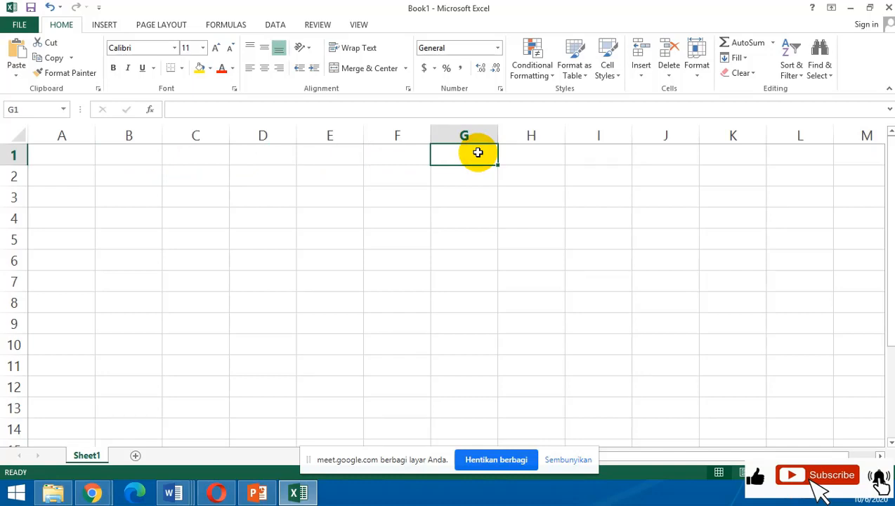
left_click(204, 154)
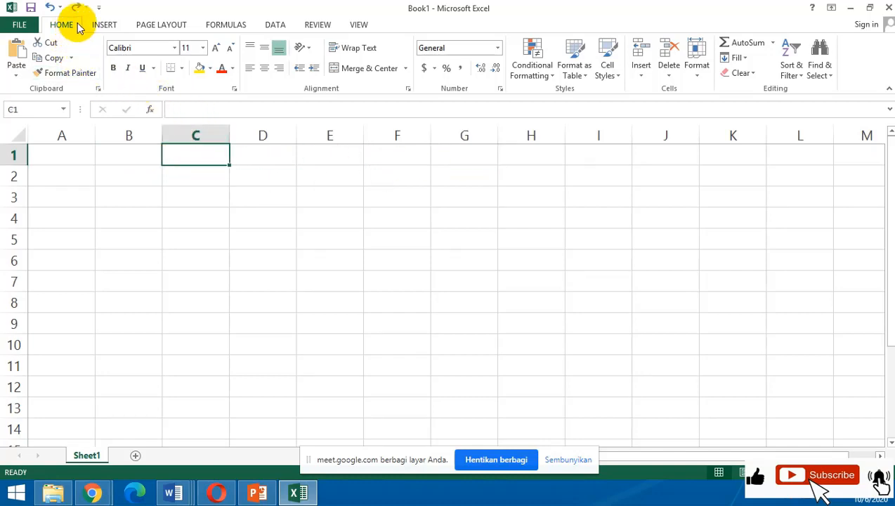
Look through the command sets for inserting, page layout, formulas, data, review and view, and return to the home commands.
left_click(109, 28)
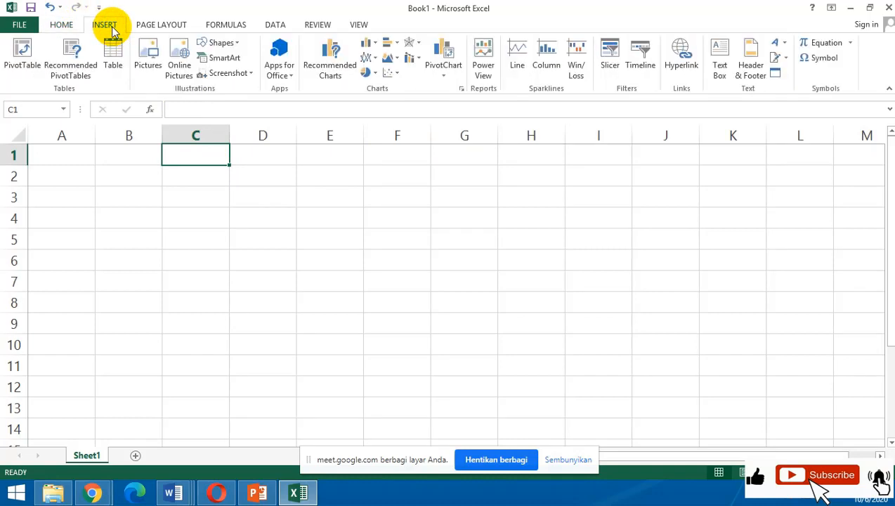
left_click(182, 27)
left_click(228, 24)
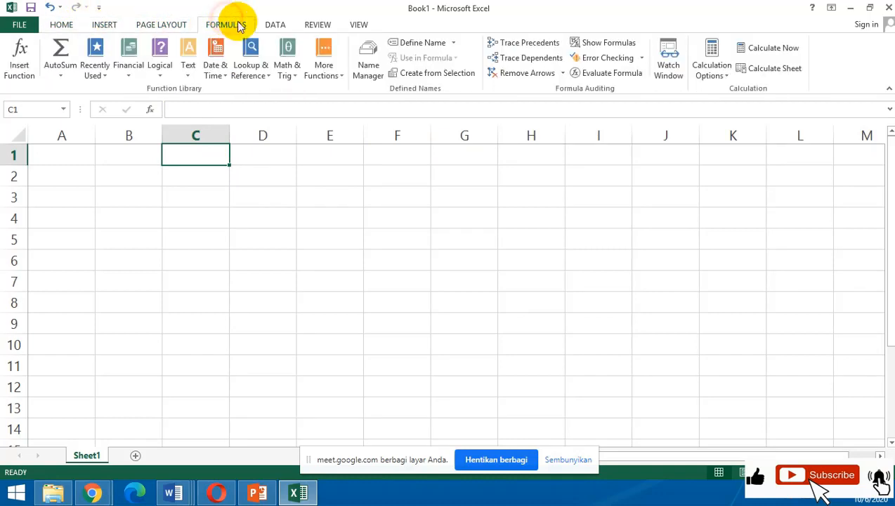
left_click(280, 25)
left_click(317, 25)
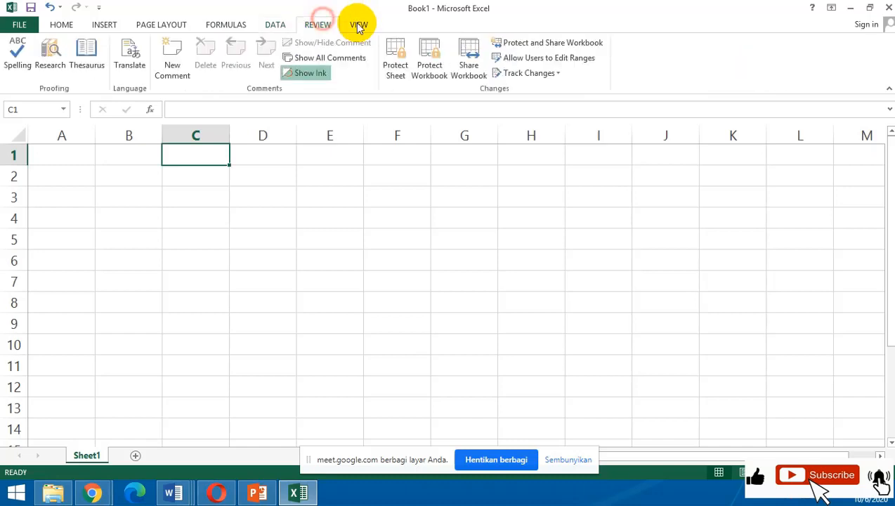
left_click(372, 26)
left_click(70, 26)
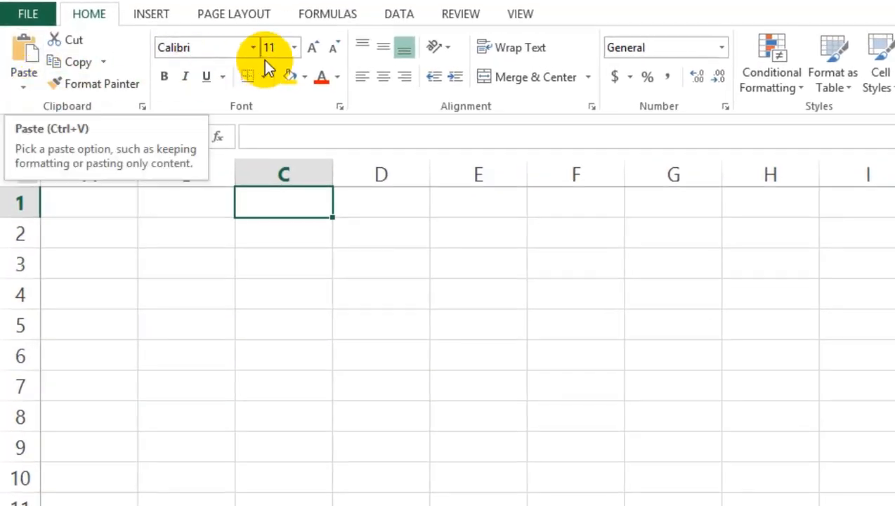
Examine the available fonts, font sizes, fill colours, font colours and text orientation options without applying any.
left_click(255, 47)
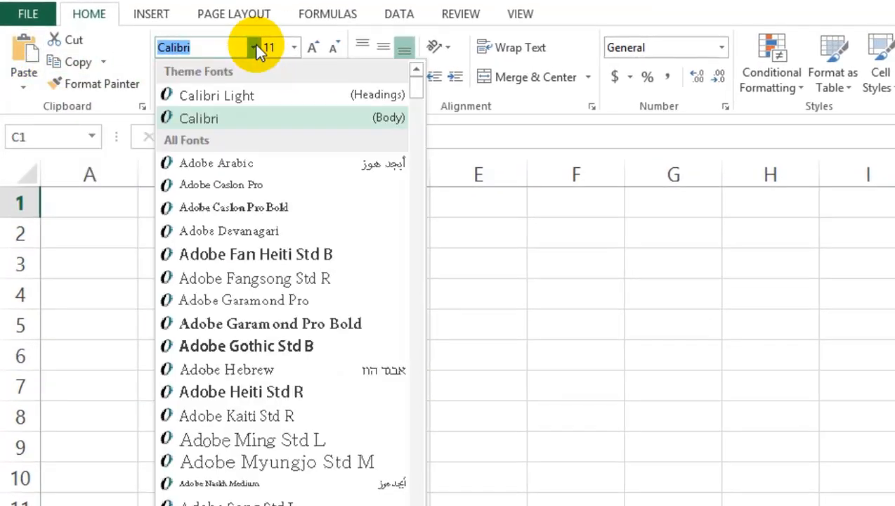
left_click(604, 304)
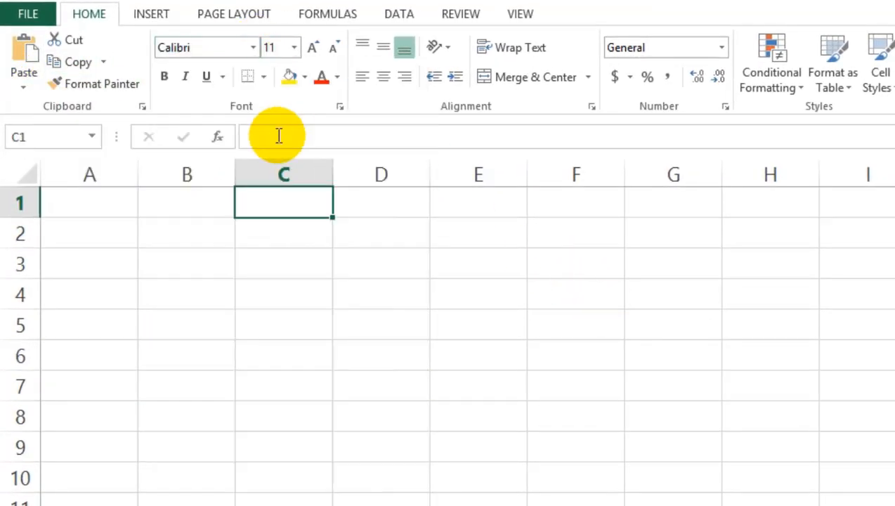
left_click(295, 47)
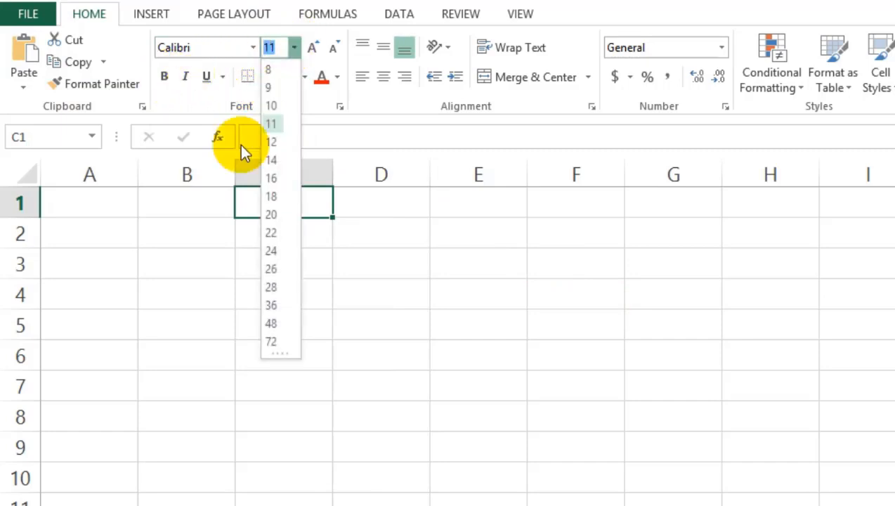
left_click(606, 297)
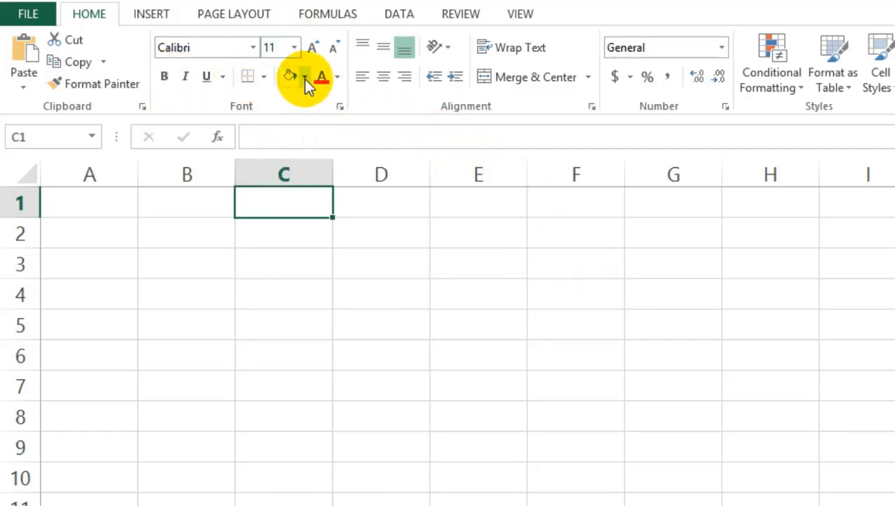
left_click(304, 78)
left_click(663, 322)
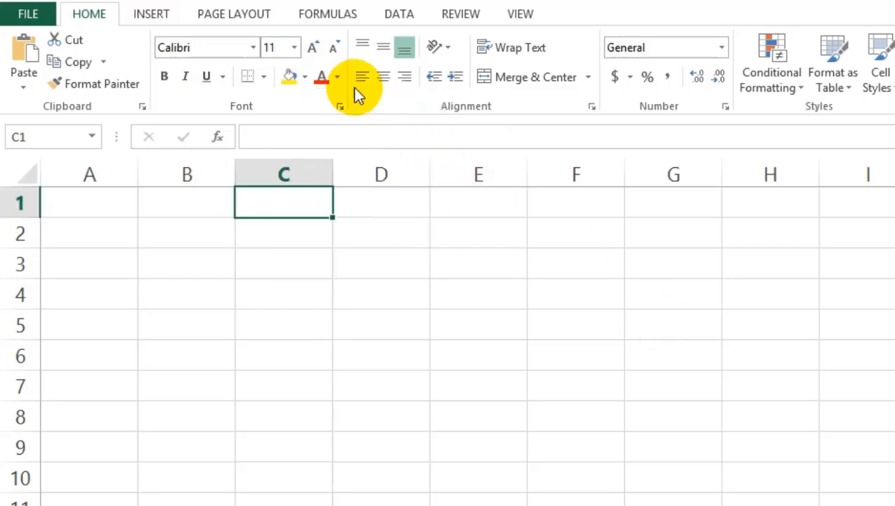
left_click(337, 78)
left_click(651, 246)
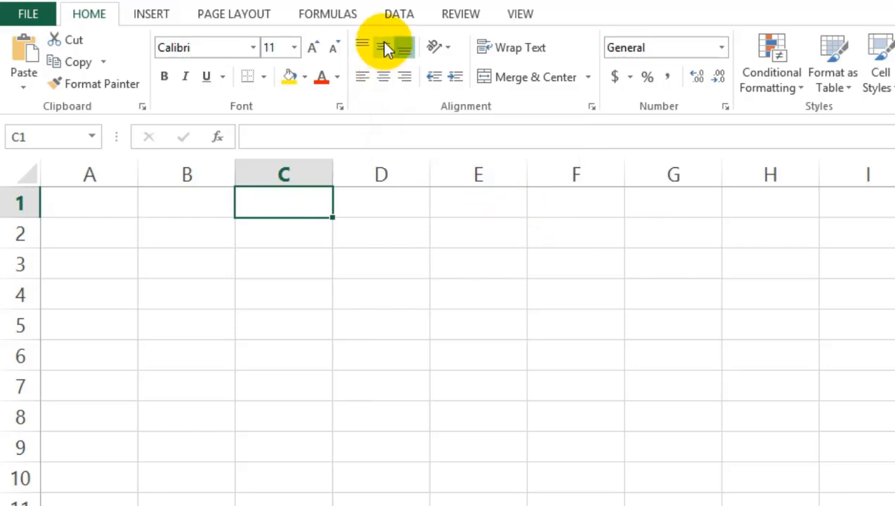
left_click(446, 47)
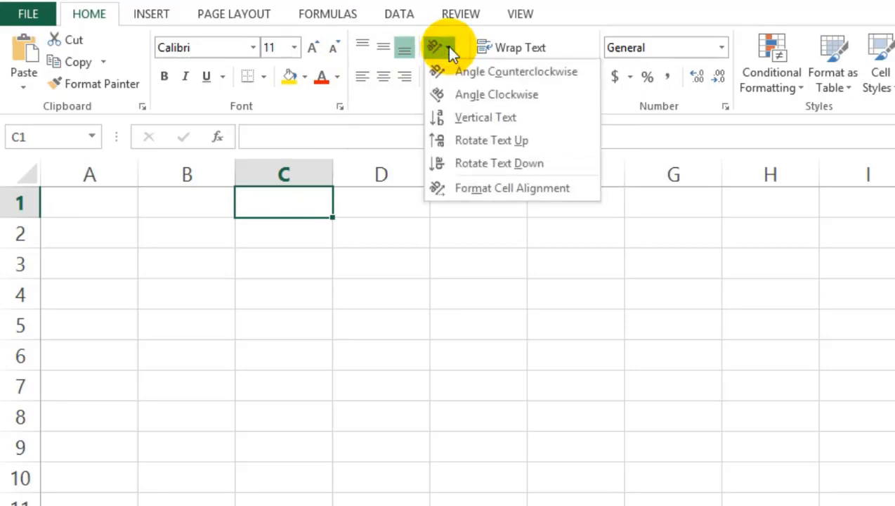
left_click(552, 309)
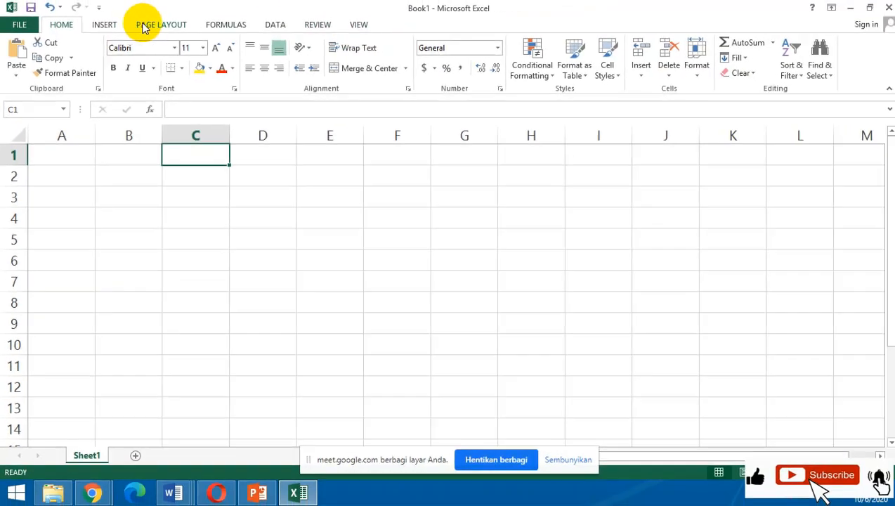
left_click(104, 24)
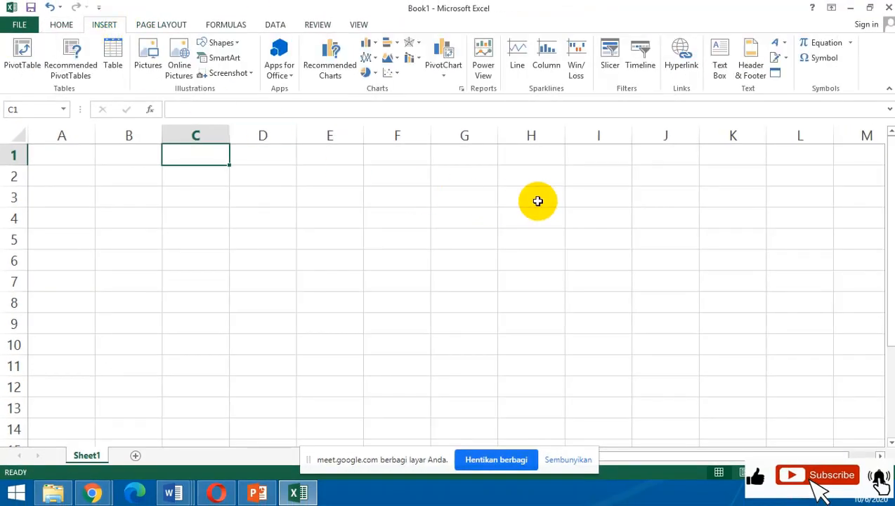
left_click(151, 23)
left_click(212, 25)
left_click(276, 23)
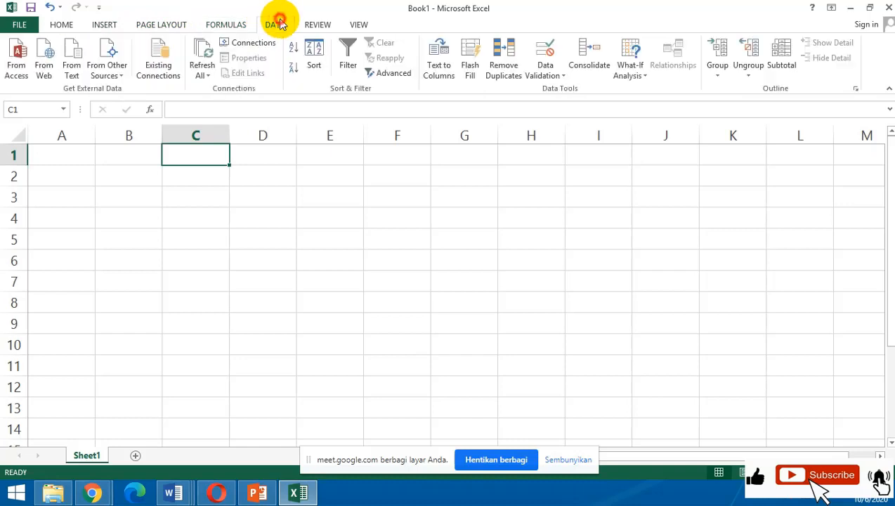
left_click(63, 25)
left_click(222, 252)
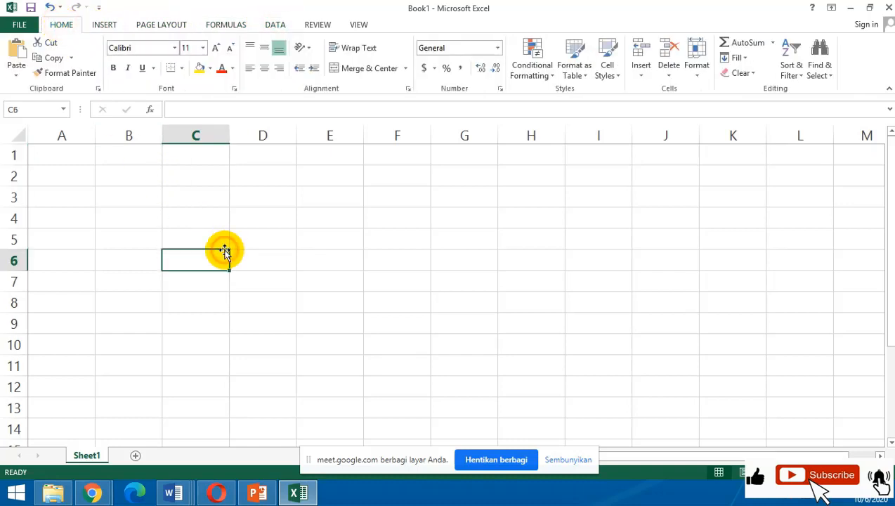
left_click(271, 175)
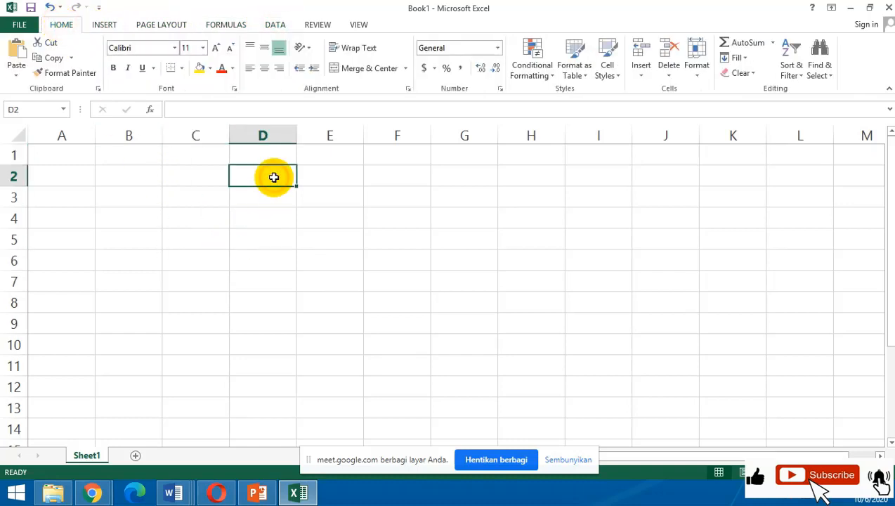
Enter "lp3i banten" in cell B3 and widen column B so the text fits.
left_click(142, 194)
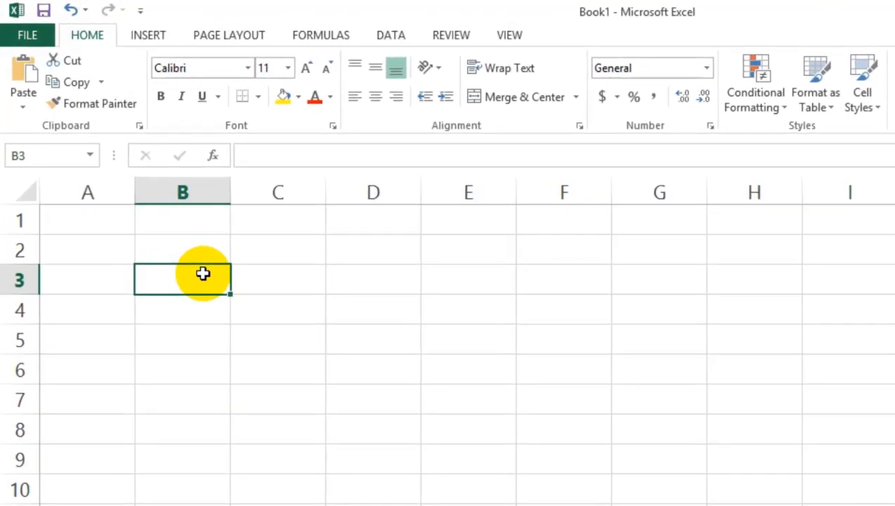
type("lp3i ")
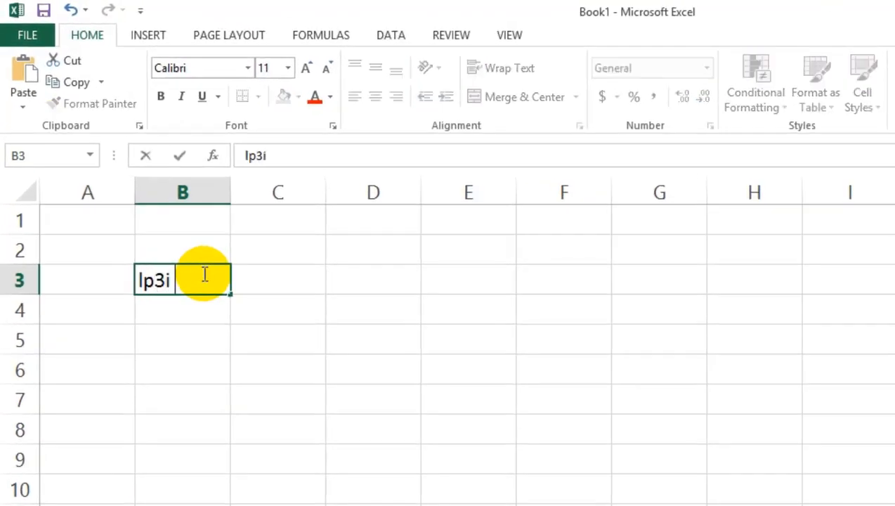
type("banten")
left_click(316, 365)
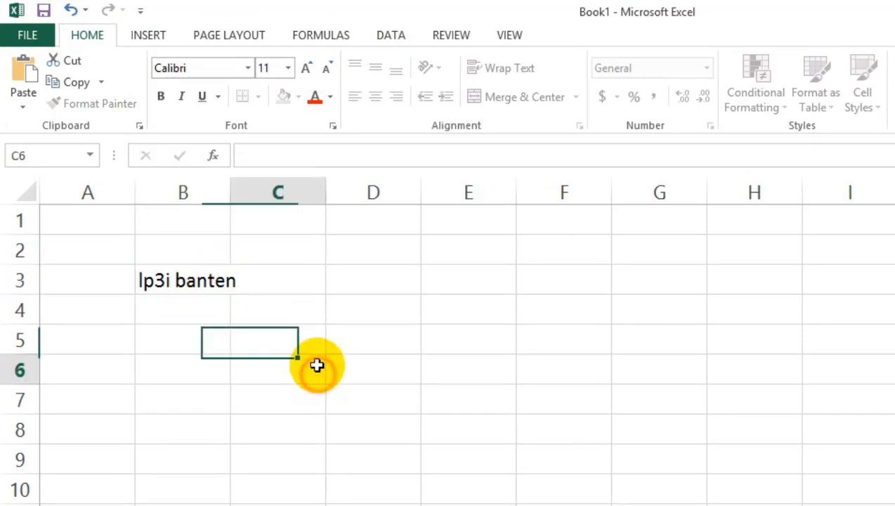
left_click_drag(236, 191, 264, 194)
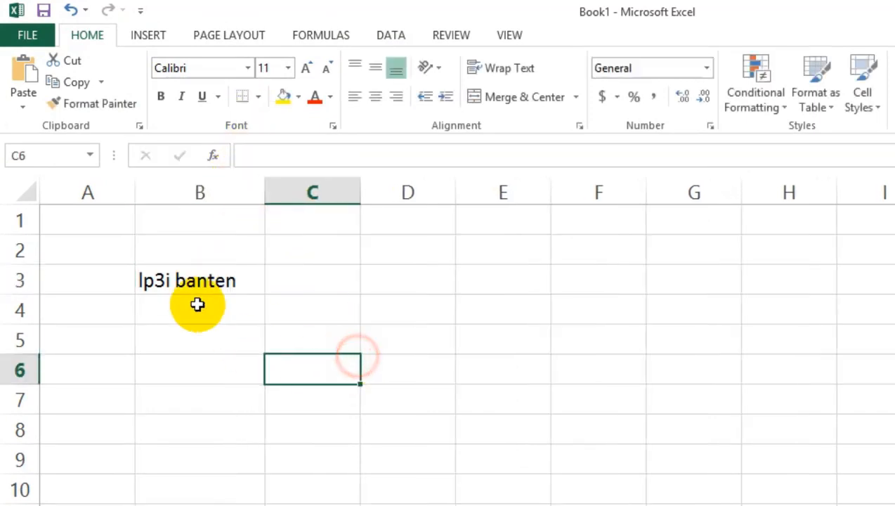
Try the Angle Counterclockwise and Vertical Text orientations on the text in cell B3.
left_click(200, 279)
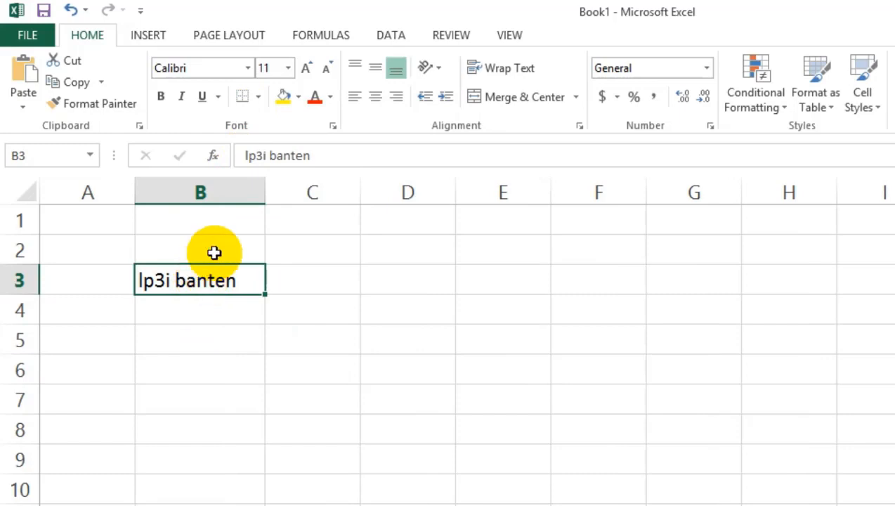
left_click(439, 67)
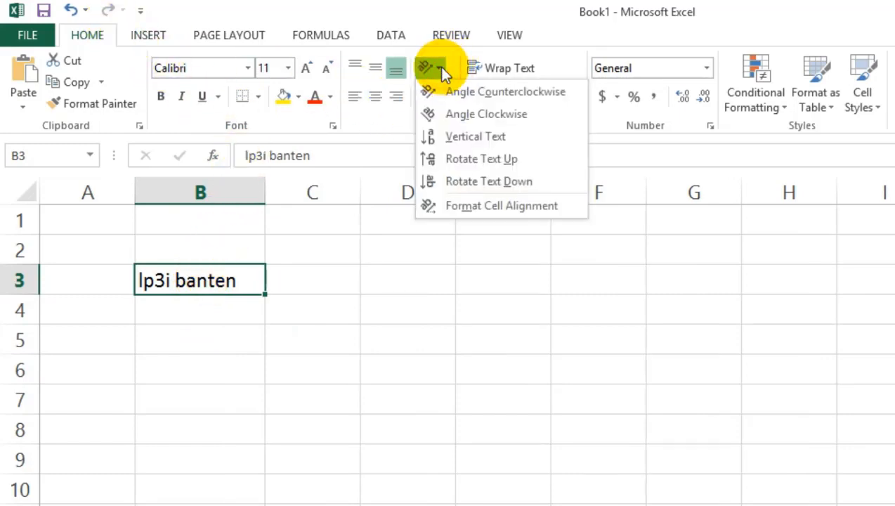
left_click(447, 91)
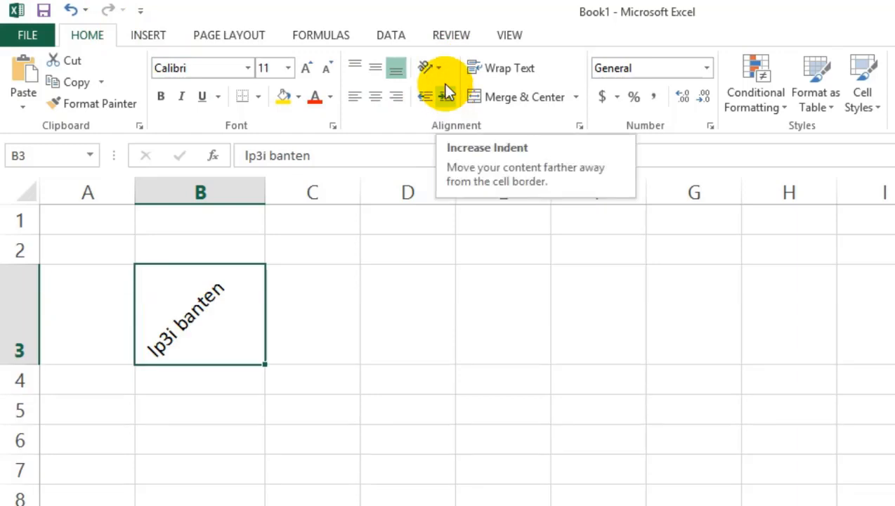
left_click(434, 67)
left_click(456, 144)
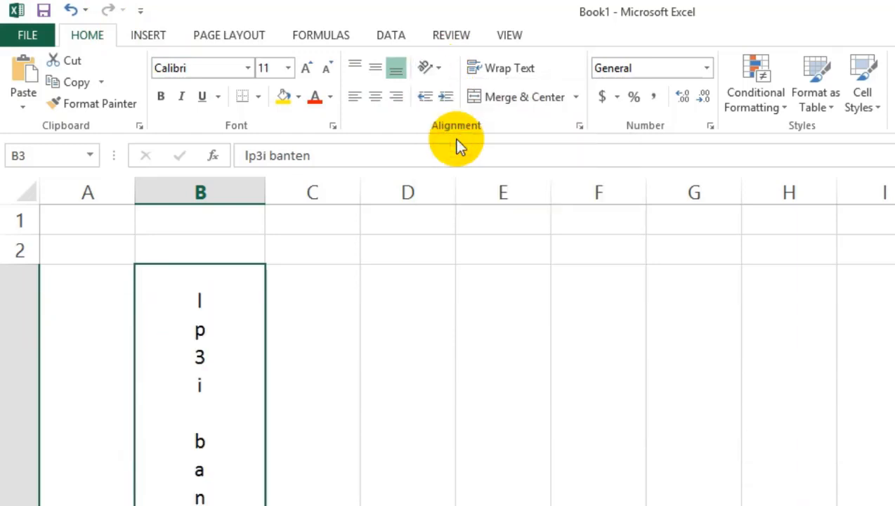
Set the text orientation of cell B3 to Angle Clockwise and keep the cell selected.
left_click(434, 67)
left_click(467, 113)
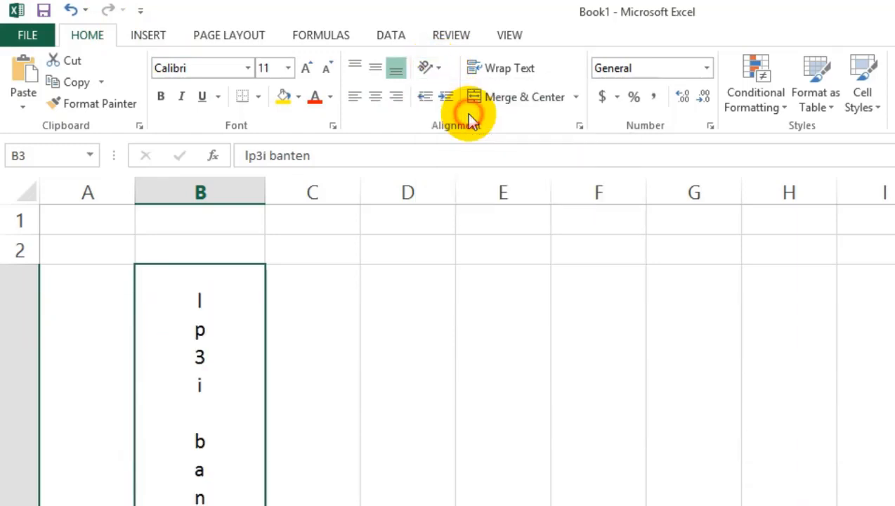
left_click(324, 300)
left_click(238, 301)
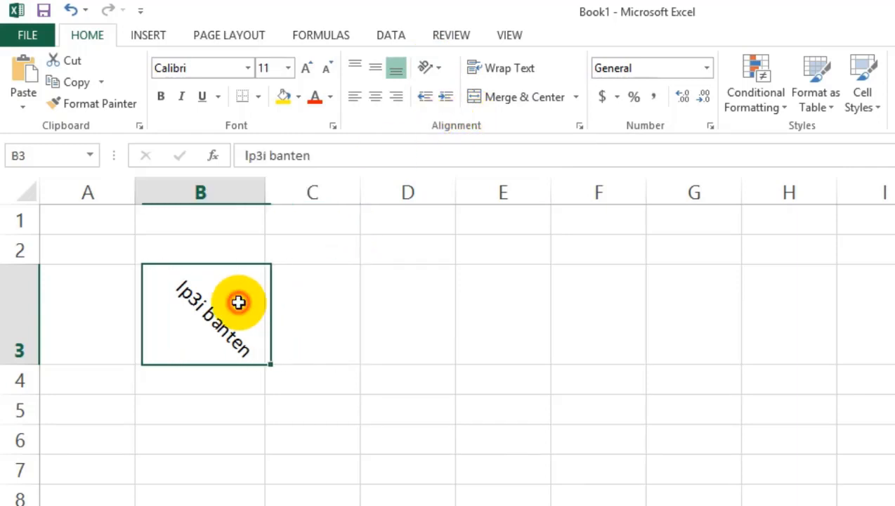
Apply Rotate Text Down to cell B3, and give the cell an indent of 6 in its alignment settings.
left_click(440, 68)
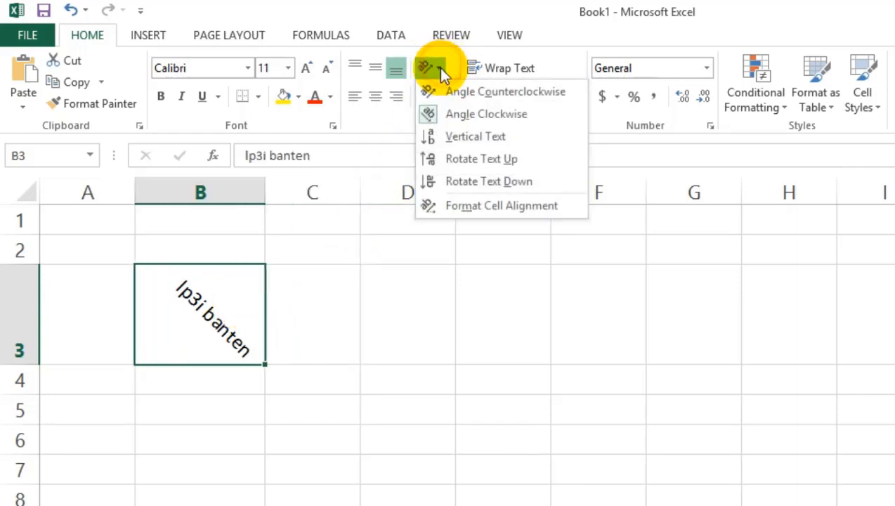
left_click(455, 179)
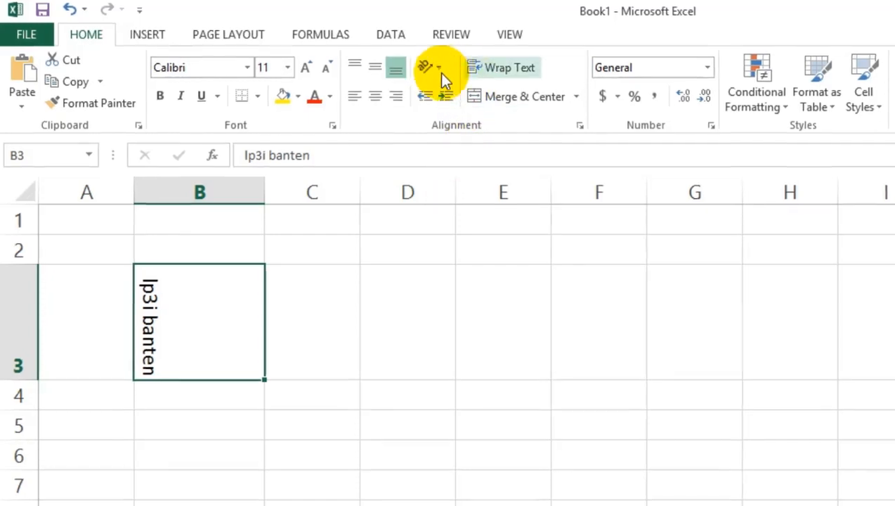
left_click(427, 68)
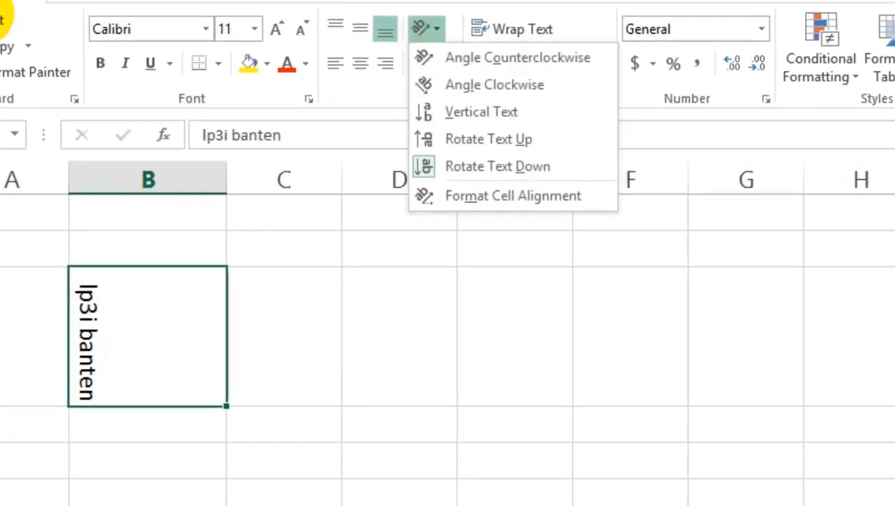
left_click(489, 188)
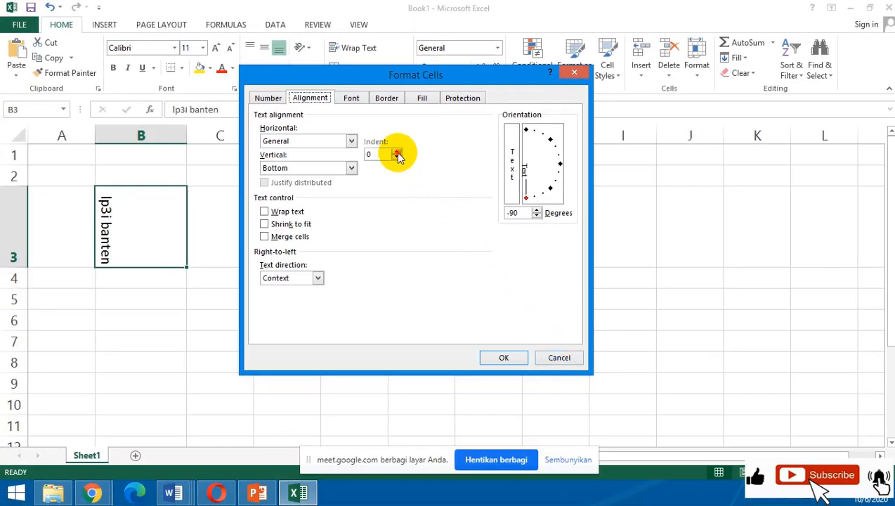
left_click(396, 151)
left_click(396, 152)
left_click(526, 357)
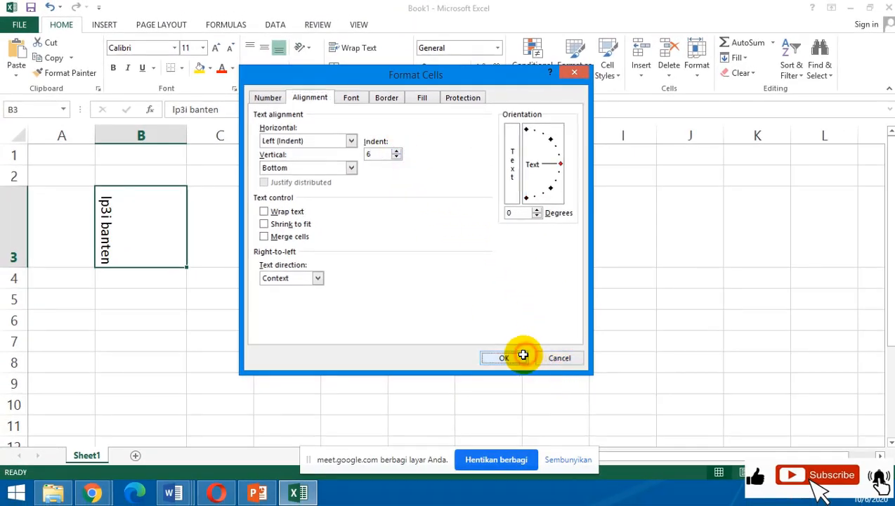
Remove the left alignment from cell B3 so its text has no indent.
left_click(441, 303)
left_click(168, 197)
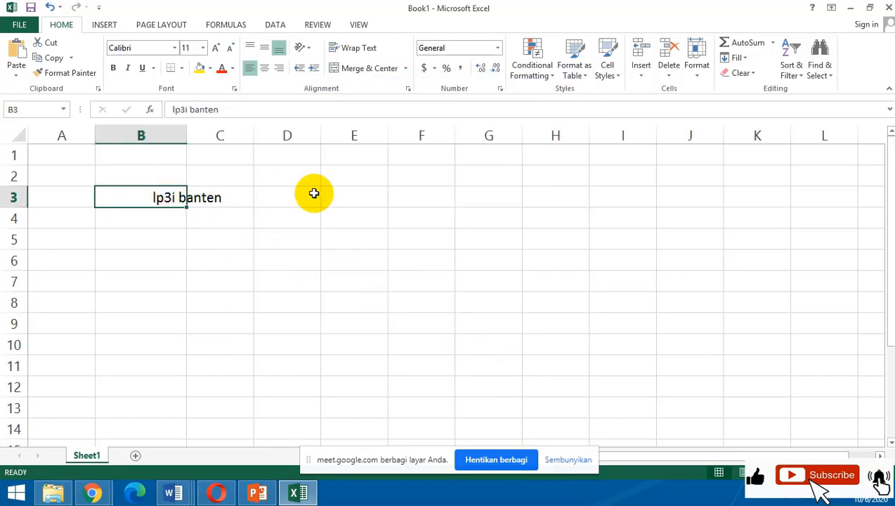
left_click(252, 68)
left_click(279, 213)
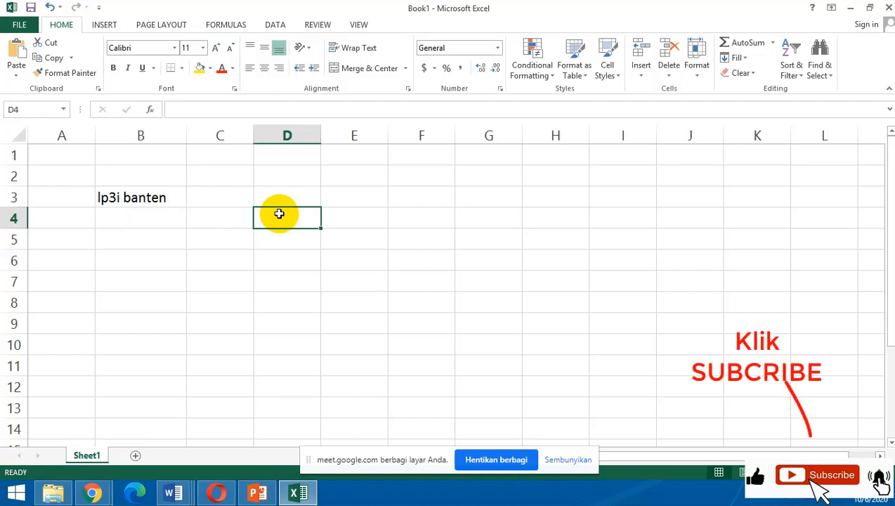
Set the text orientation of cell B3 to Angle Counterclockwise.
left_click(228, 241)
left_click(160, 192)
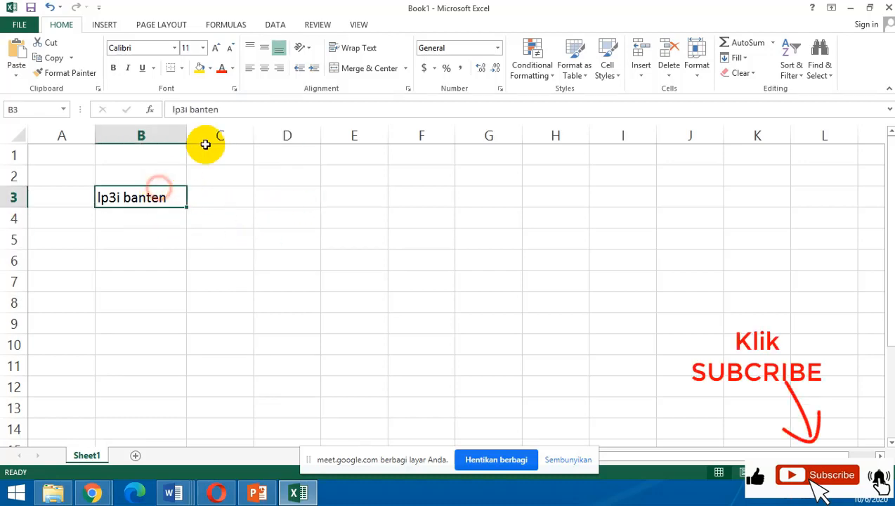
left_click(303, 55)
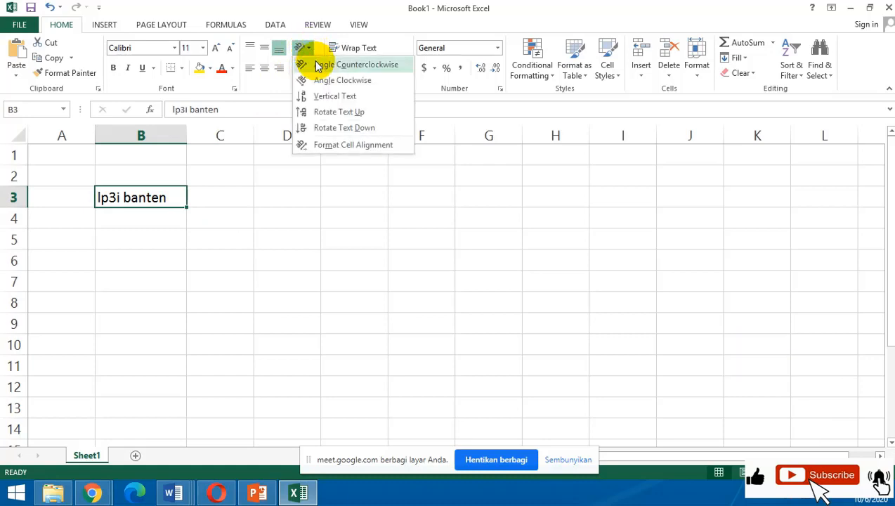
left_click(318, 65)
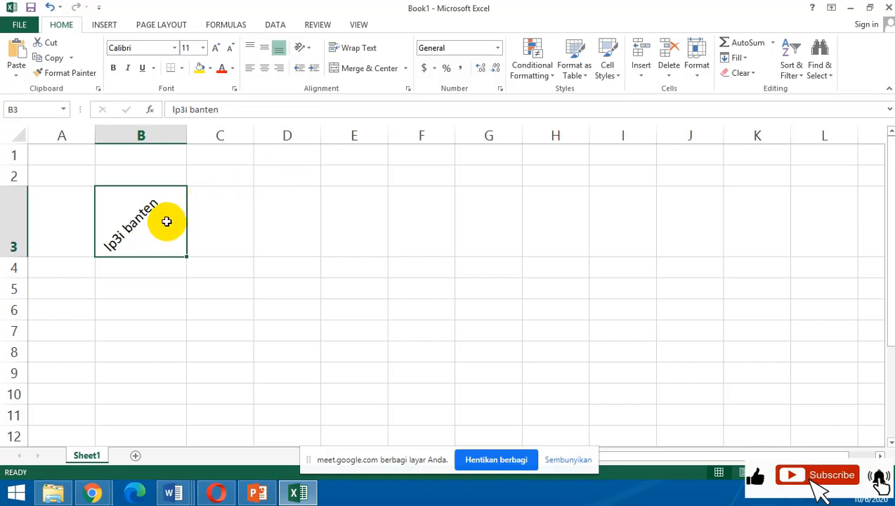
Copy cell B3 into cells C3, D3 and E3.
key("ctrl+c")
left_click(210, 221)
key("ctrl+v")
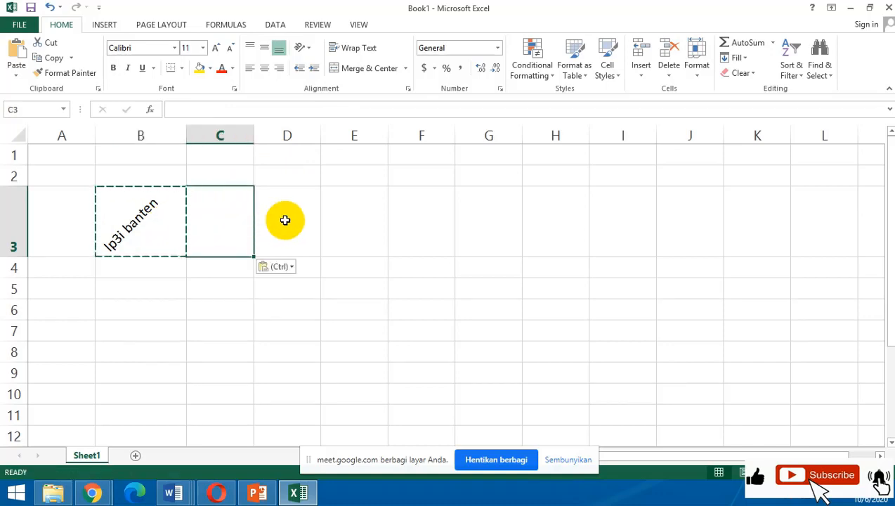
left_click(284, 220)
key("ctrl+v")
left_click(343, 212)
key("ctrl+v")
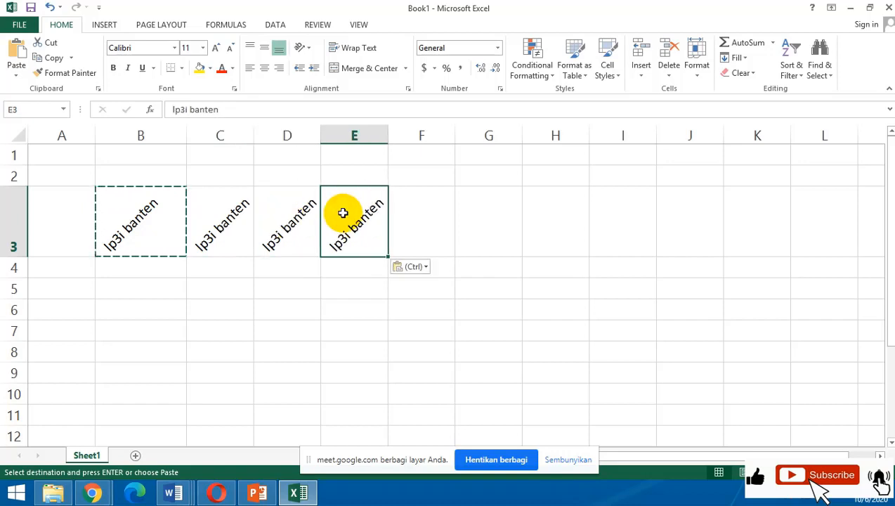
left_click(332, 269)
Set the text orientation of cells B3 to E3 to Angle Clockwise.
left_click(144, 229)
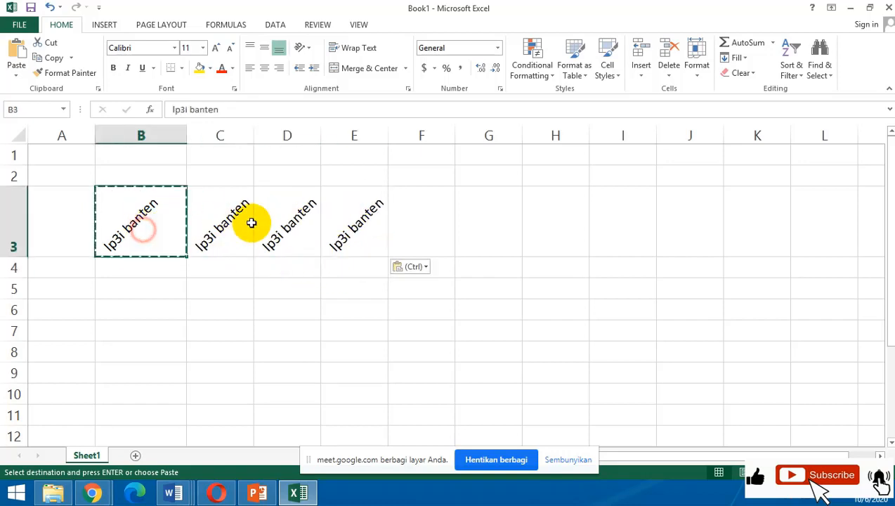
left_click_drag(251, 223, 377, 203)
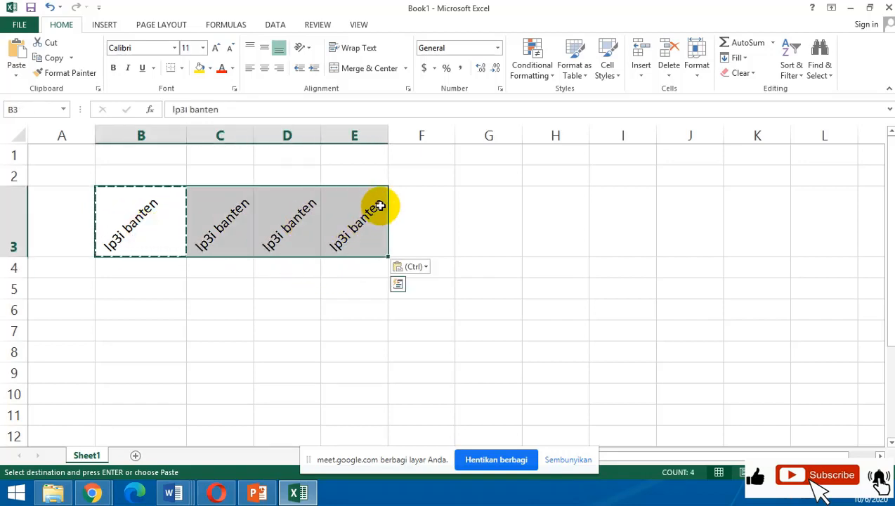
left_click(310, 47)
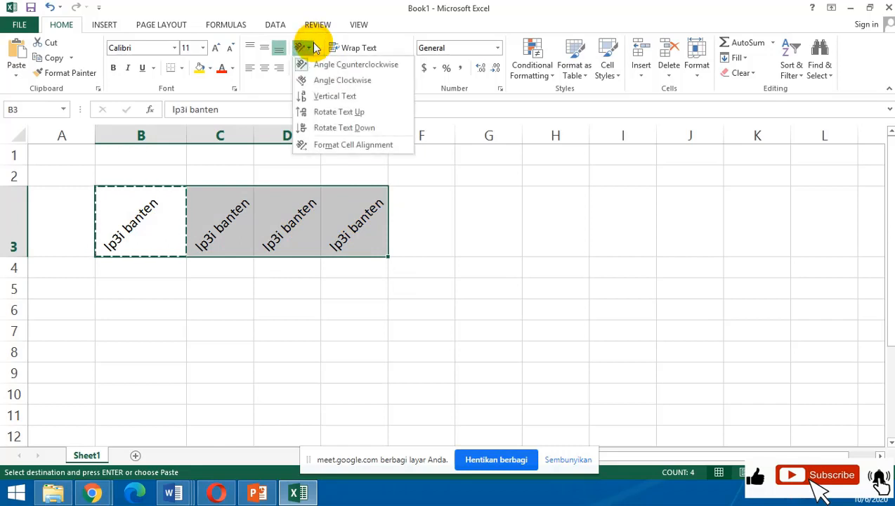
left_click(315, 82)
left_click(425, 228)
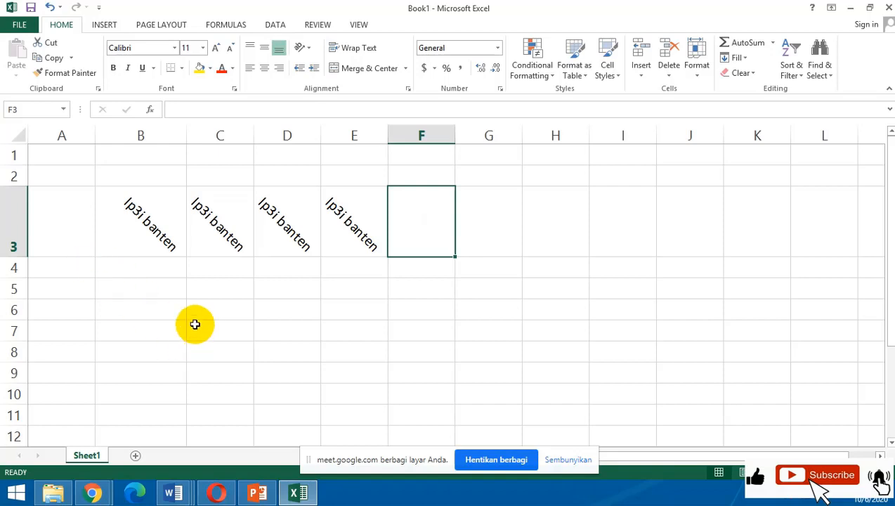
Enter the number 20 in cell B6.
left_click(162, 311)
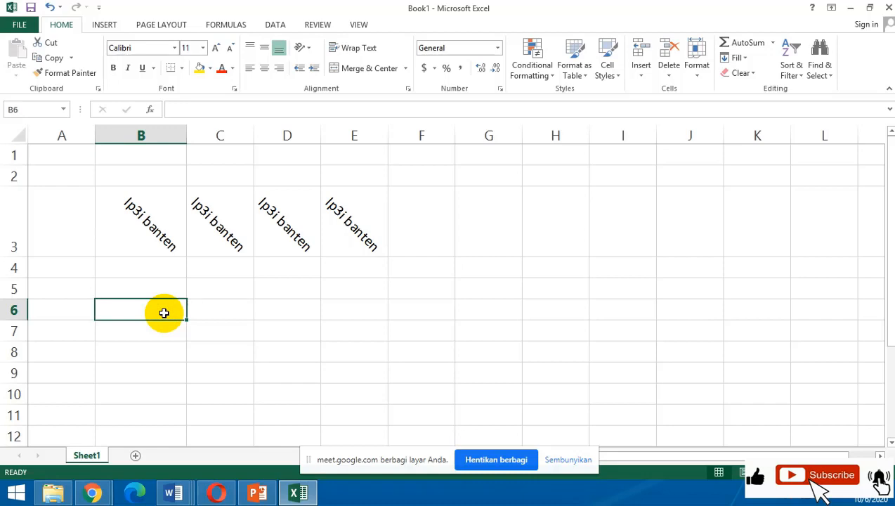
type("20")
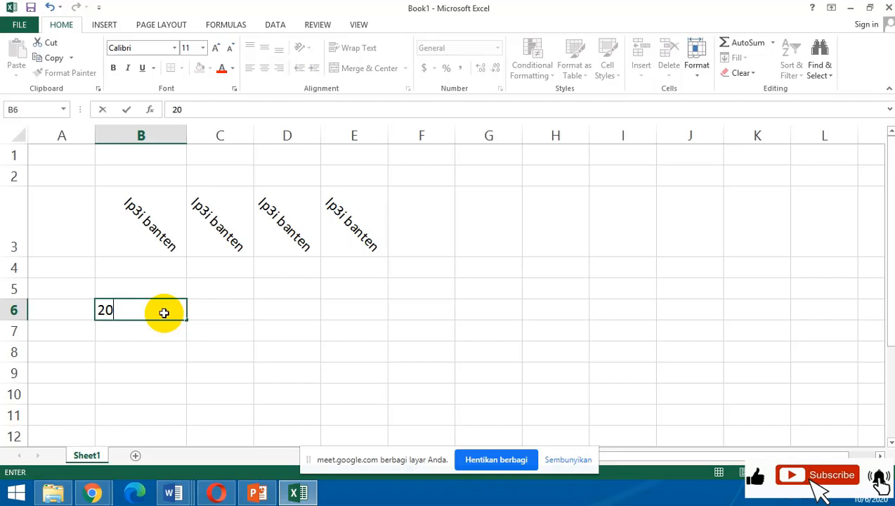
key("Return")
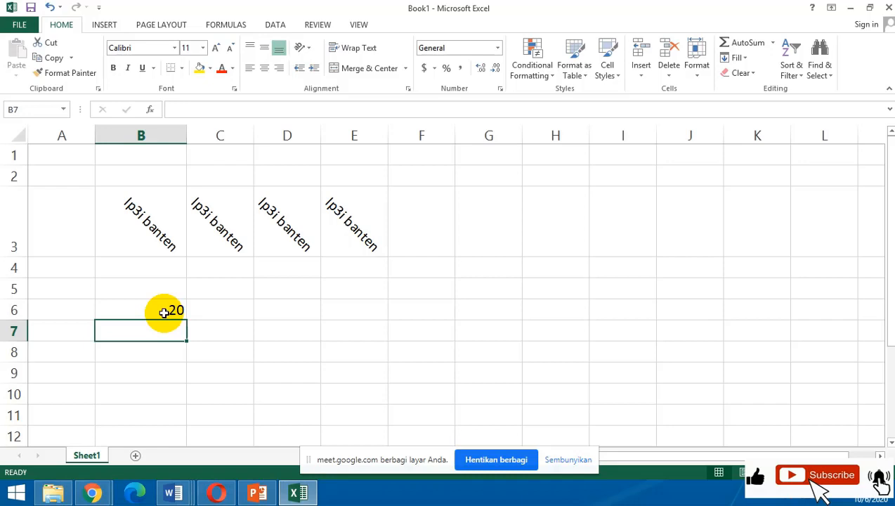
Enter 1000000 in cell B7 and apply the Comma Style number format to it.
type("1000000")
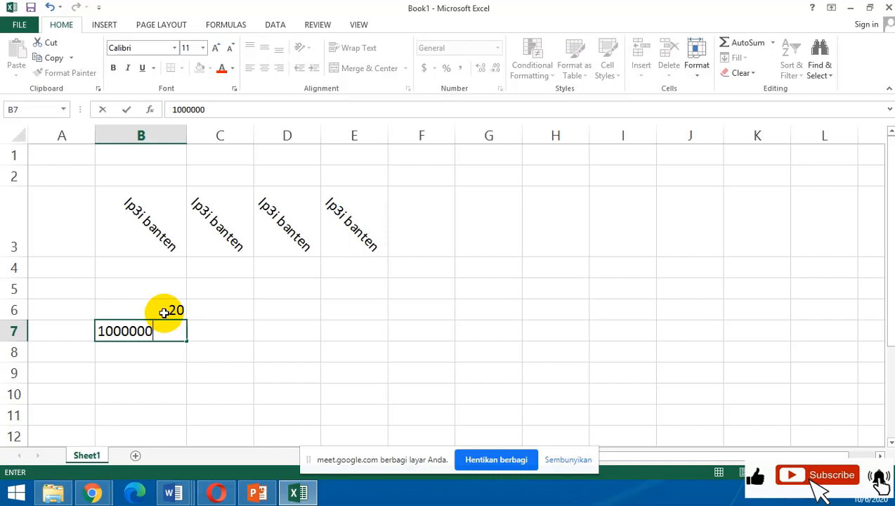
key("Return")
left_click(150, 329)
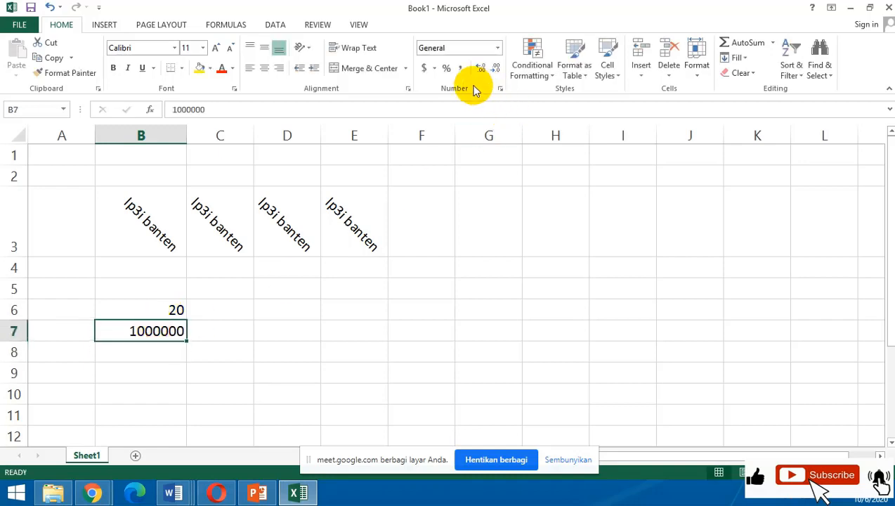
left_click(461, 68)
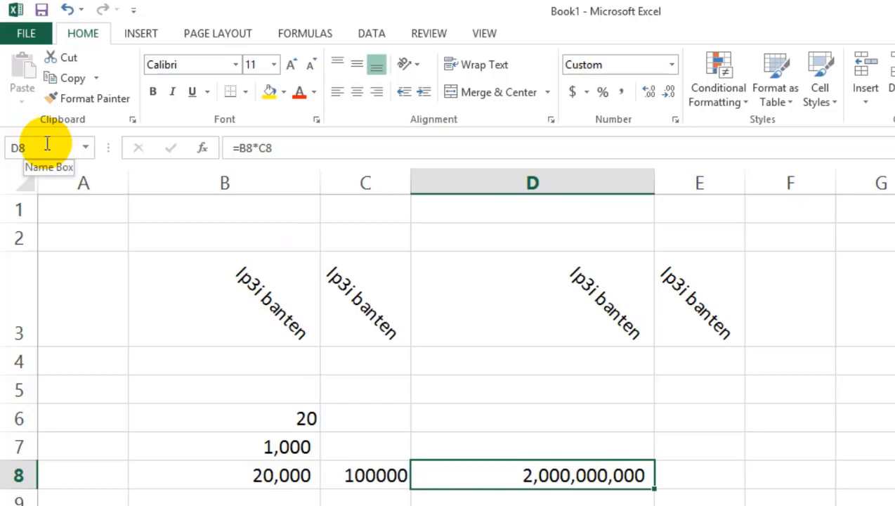
left_click(42, 147)
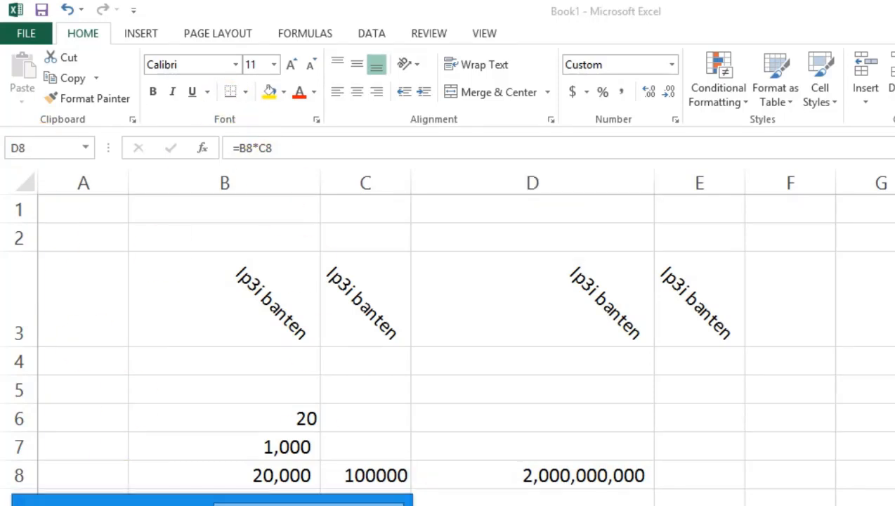
Switch to the Google Meet call in Chrome and mute three participants whose microphones are on.
left_click(310, 502)
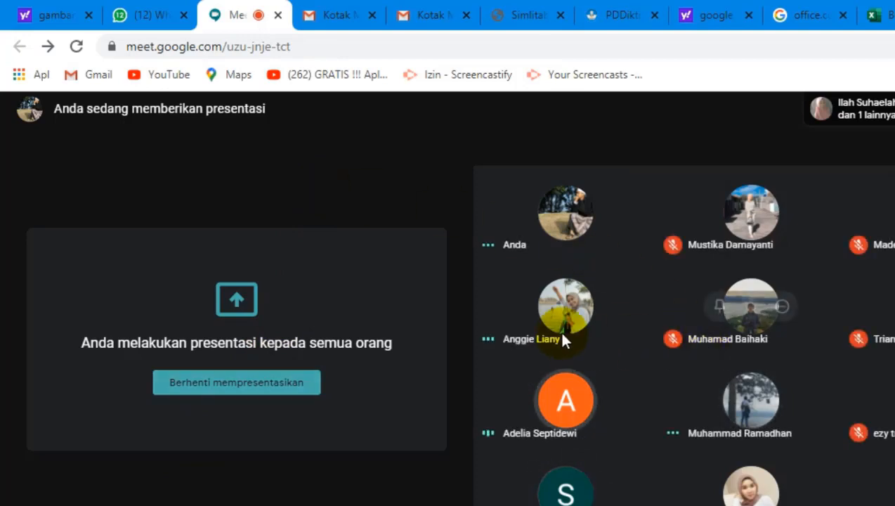
left_click(566, 305)
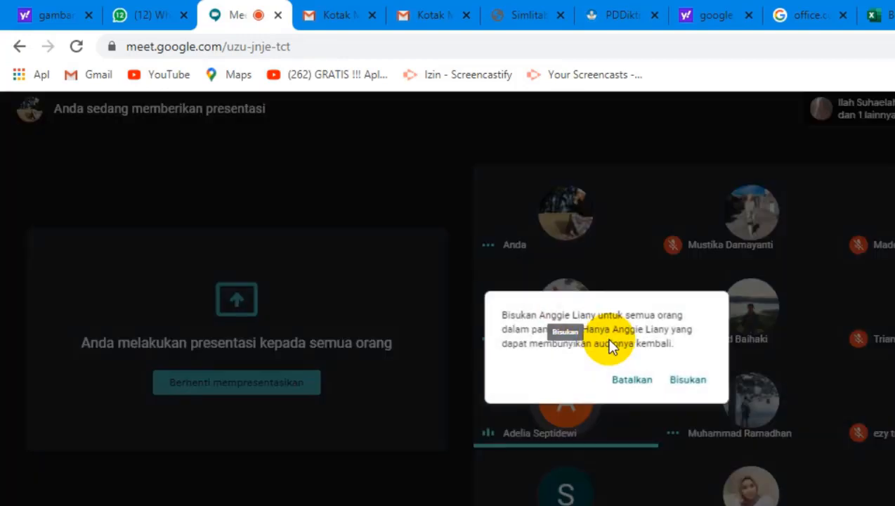
left_click(686, 381)
left_click(567, 405)
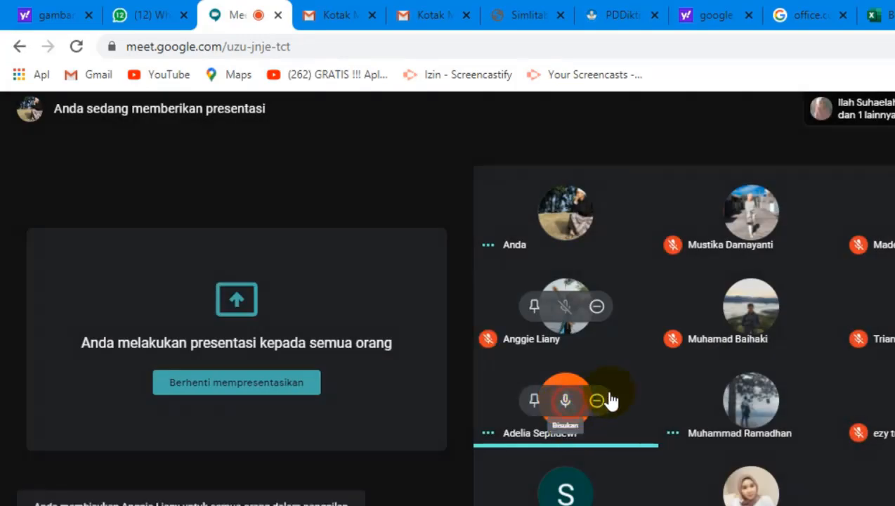
left_click(684, 379)
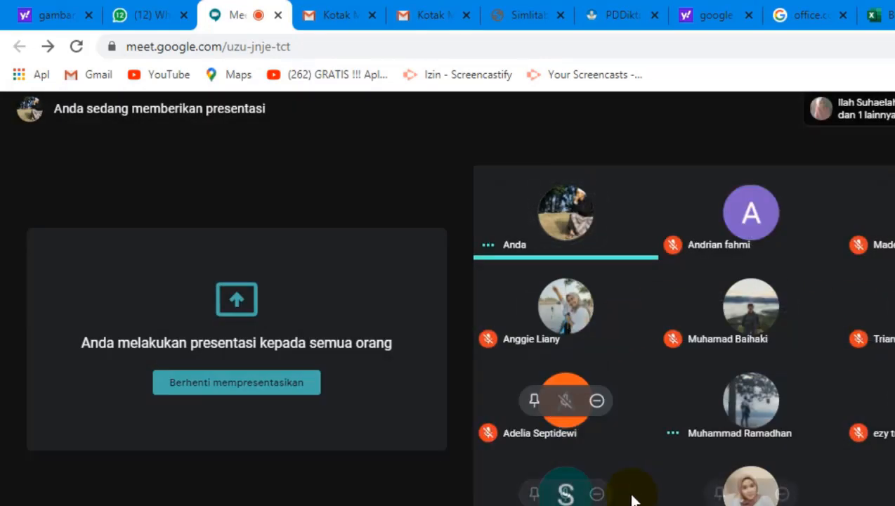
left_click(566, 493)
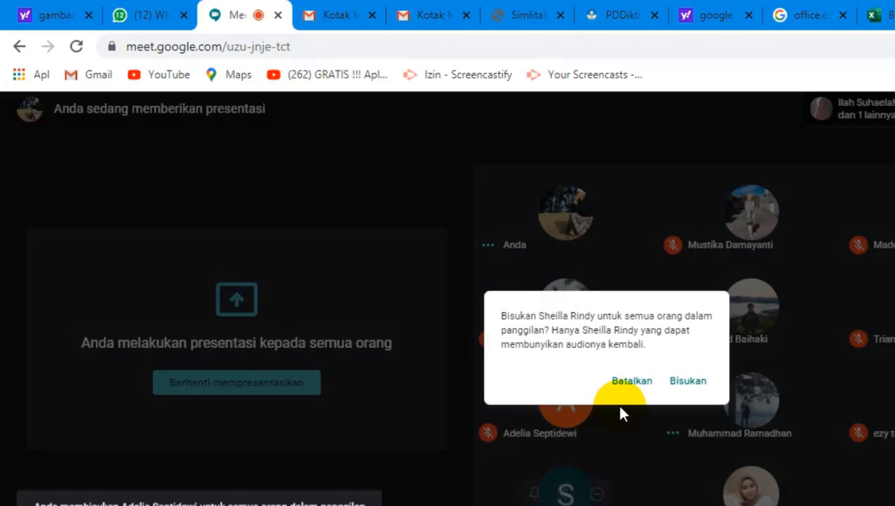
left_click(687, 380)
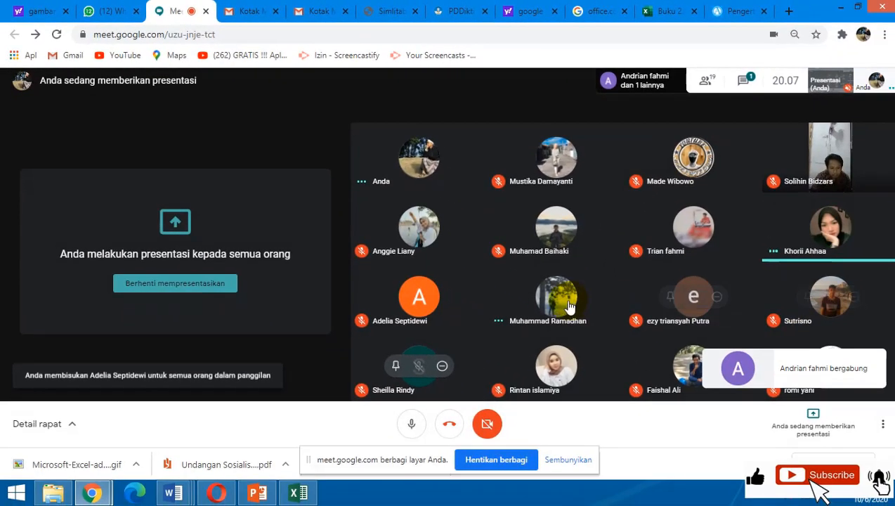
Mute two more participants whose microphones are on and switch back to the Excel workbook.
left_click(608, 325)
left_click(512, 288)
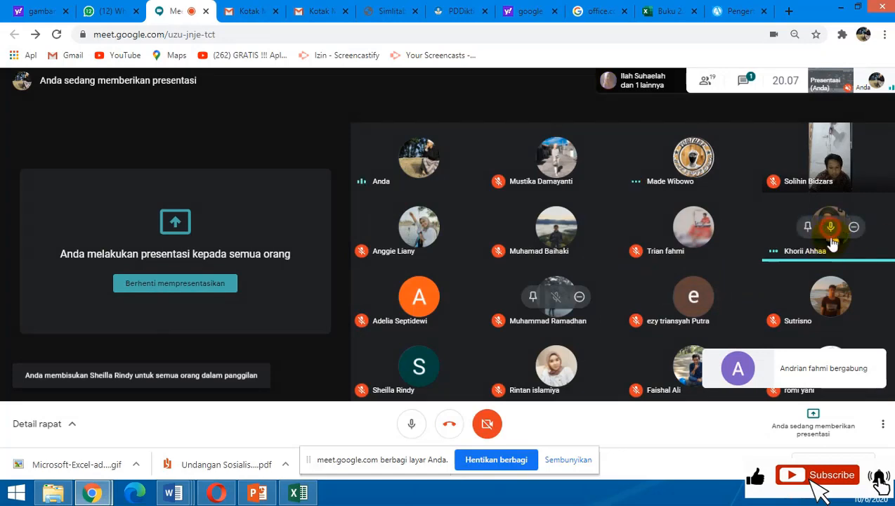
left_click(831, 227)
left_click(512, 283)
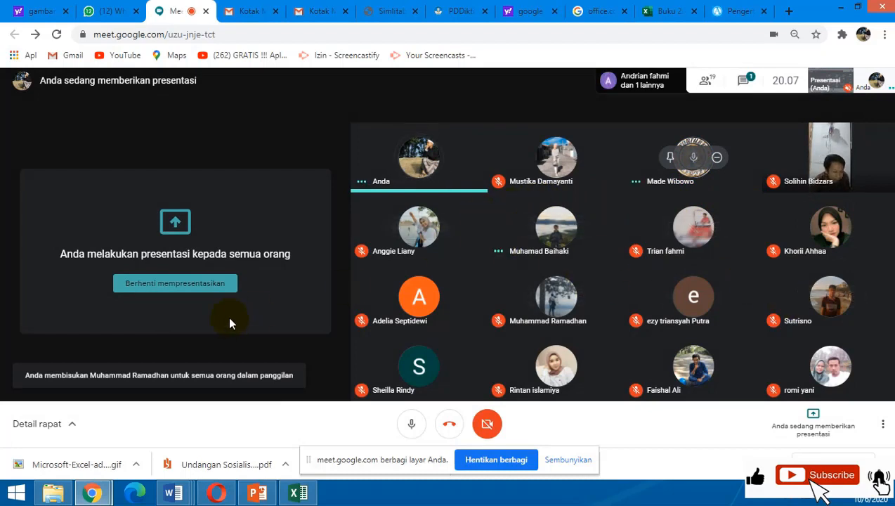
left_click(304, 495)
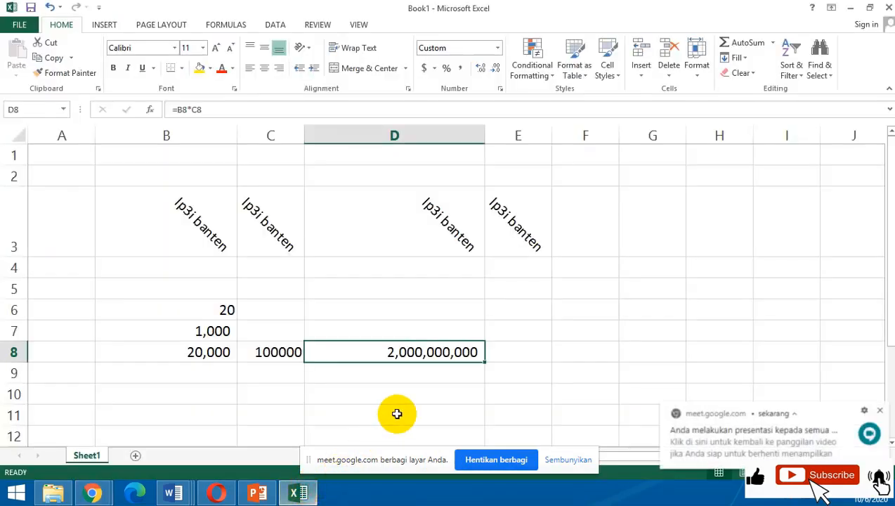
Select cells F7, G1 and H1 in turn to compare each cell's address in the Name Box.
left_click(599, 338)
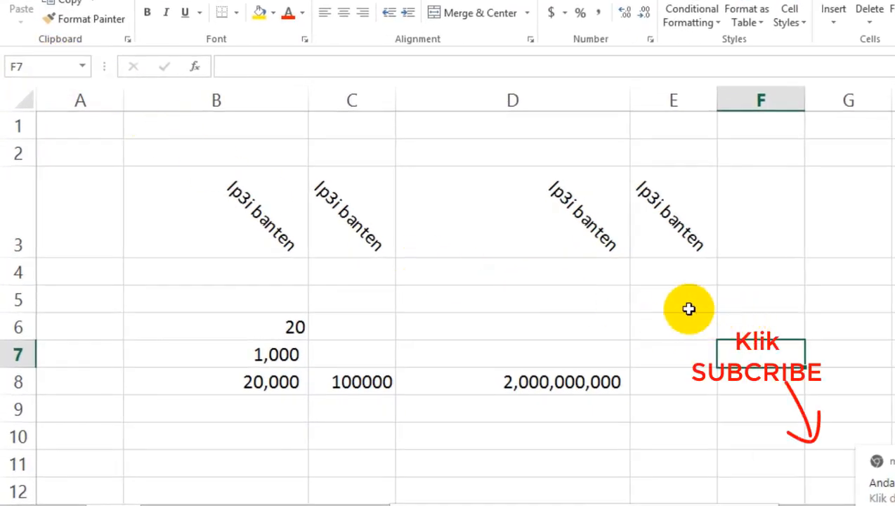
left_click(850, 129)
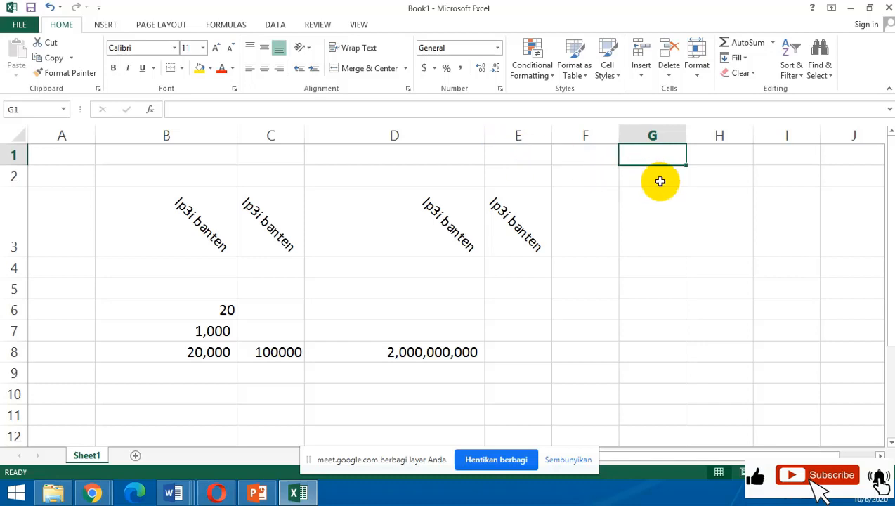
left_click(727, 155)
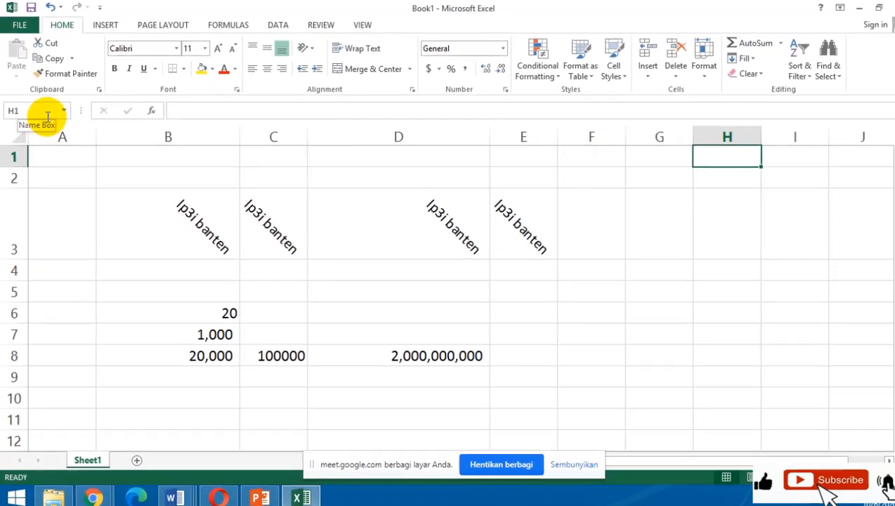
Select the range G1:H6, then compare the contents of D3, B8, C8 and D8 with their entries in the formula bar.
left_click_drag(658, 158, 745, 301)
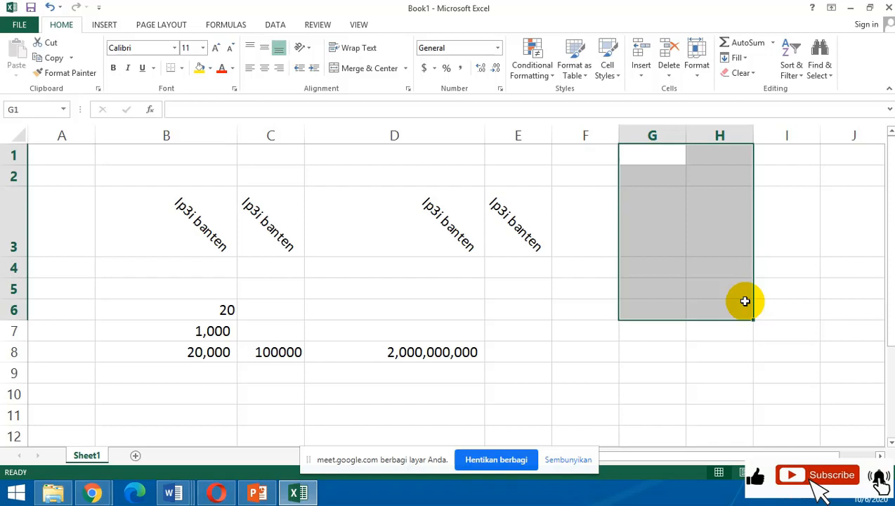
left_click(744, 300)
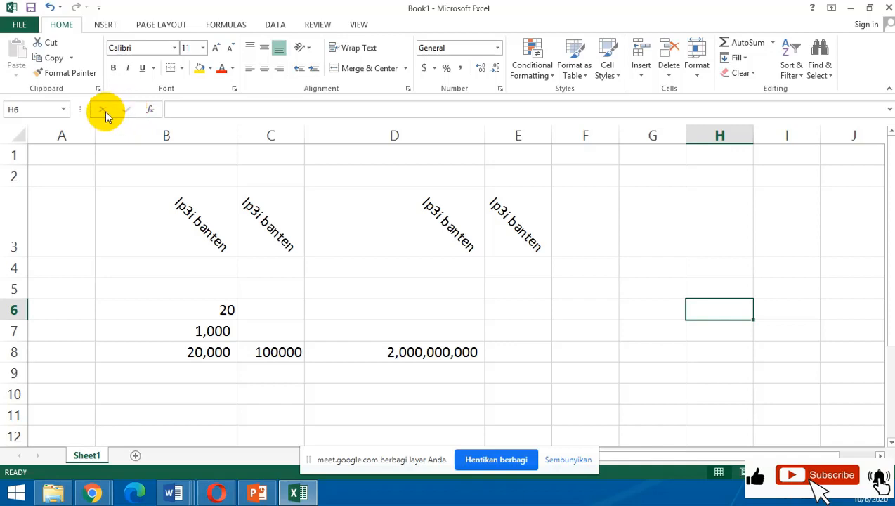
left_click(479, 226)
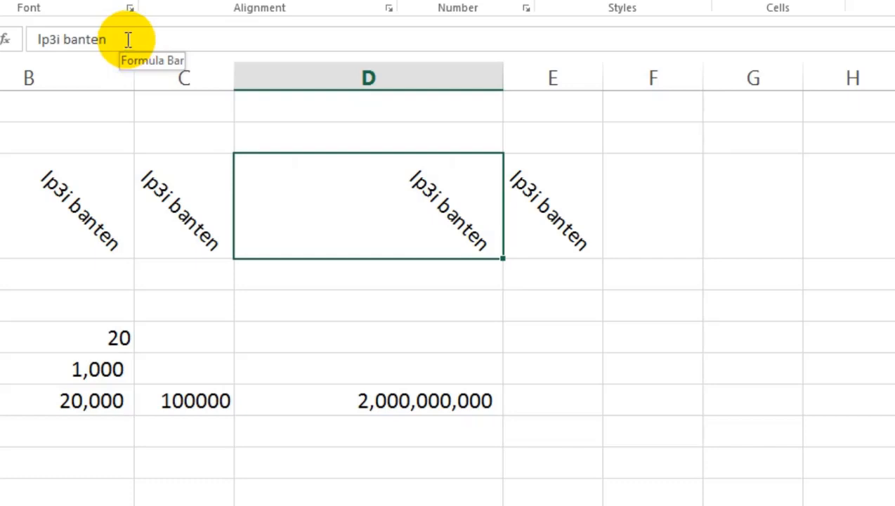
left_click(383, 406)
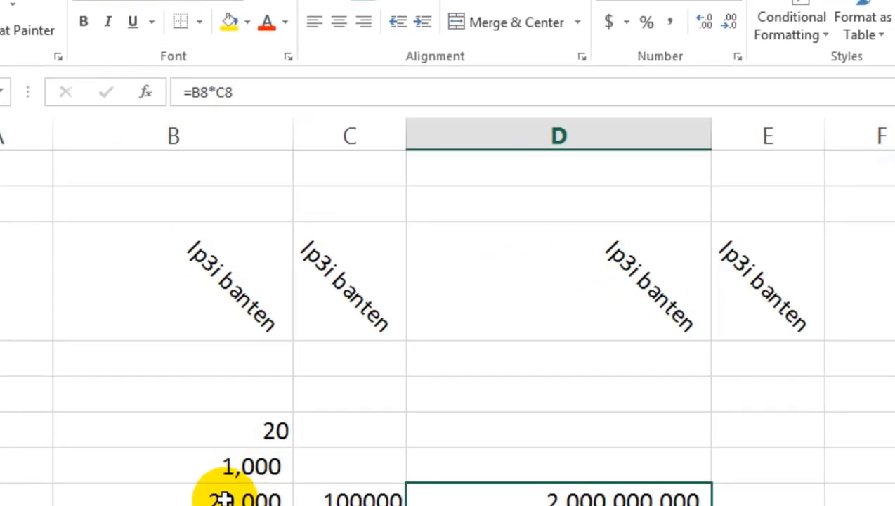
left_click(222, 497)
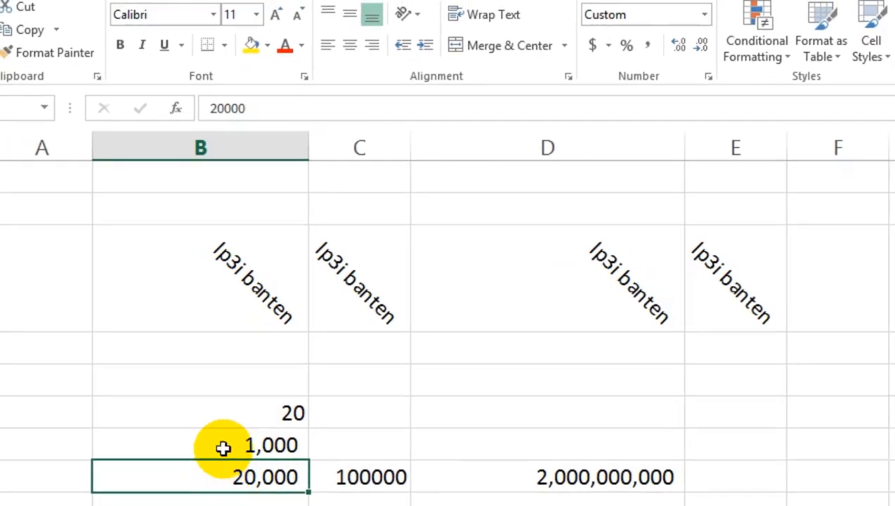
left_click(589, 465)
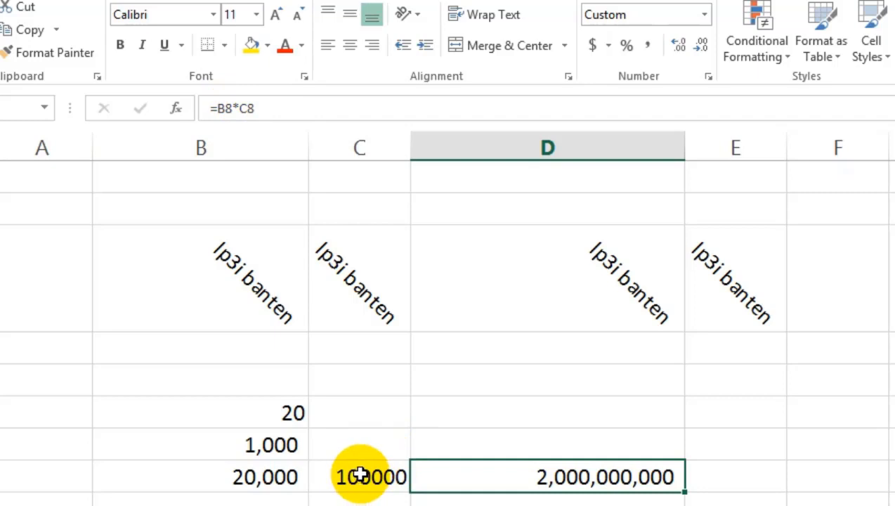
left_click(359, 475)
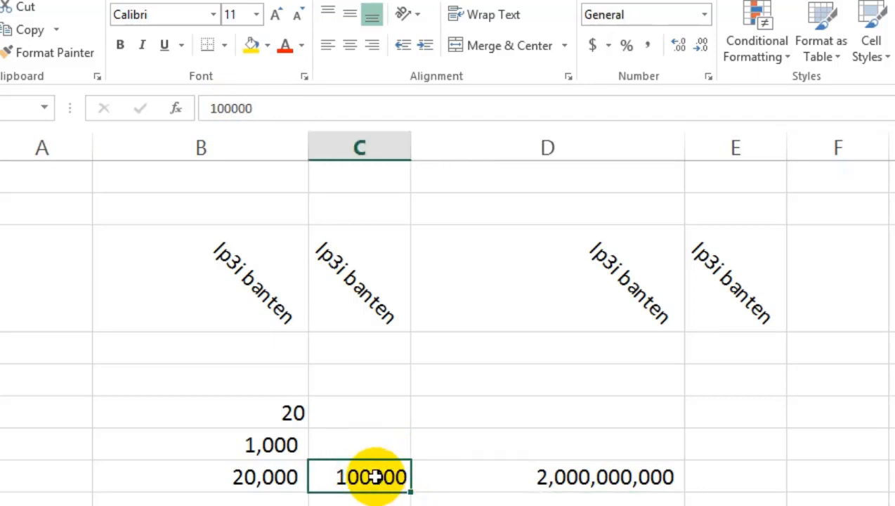
left_click(523, 474)
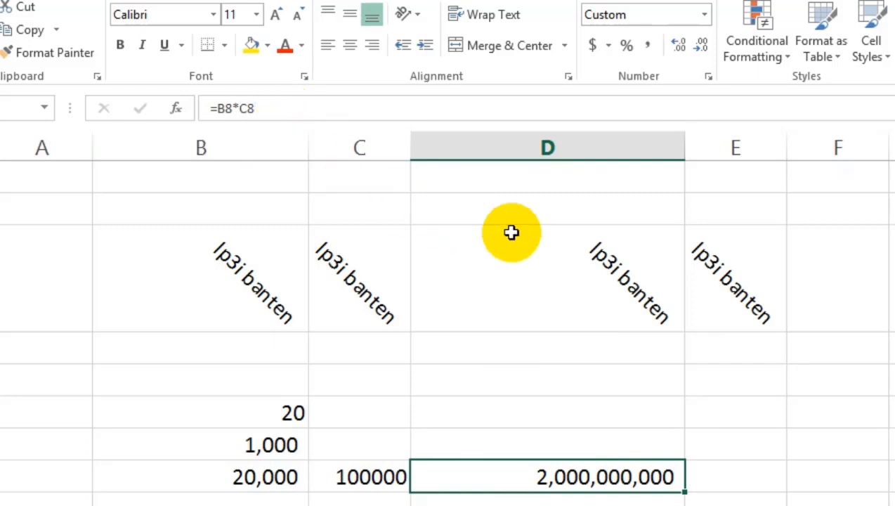
left_click(583, 262)
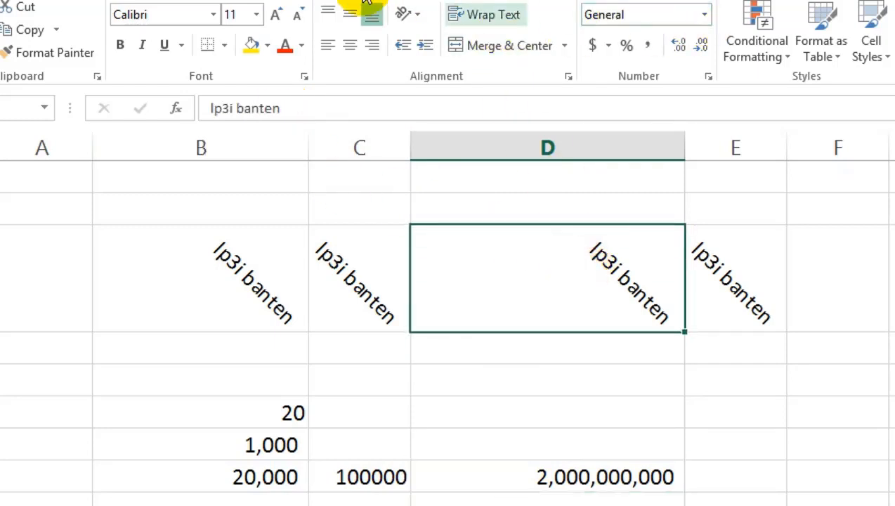
left_click(420, 14)
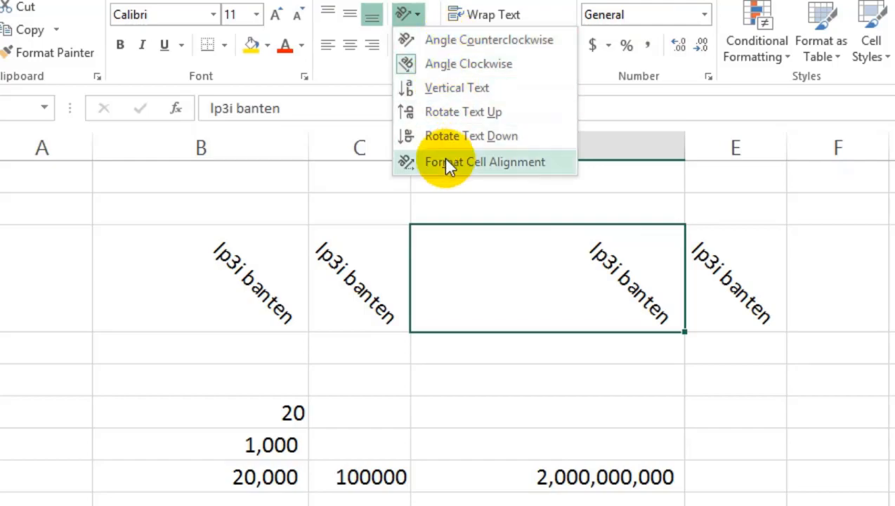
left_click(478, 160)
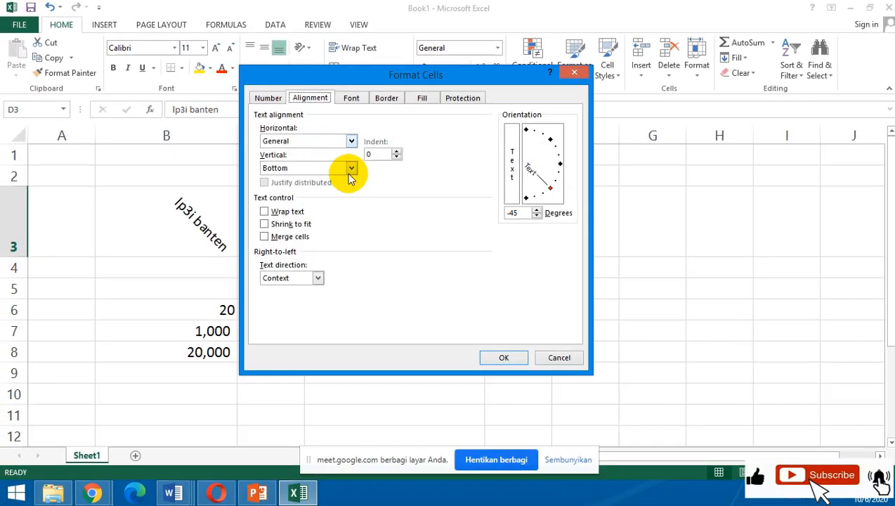
left_click(504, 357)
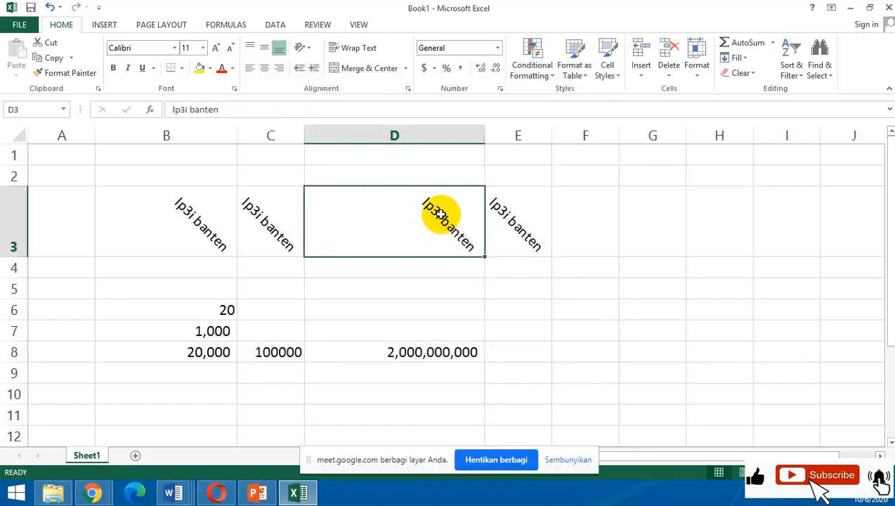
Set the text orientation of cells B3:E3 to 0 degrees in the cell alignment format.
left_click_drag(187, 203, 495, 209)
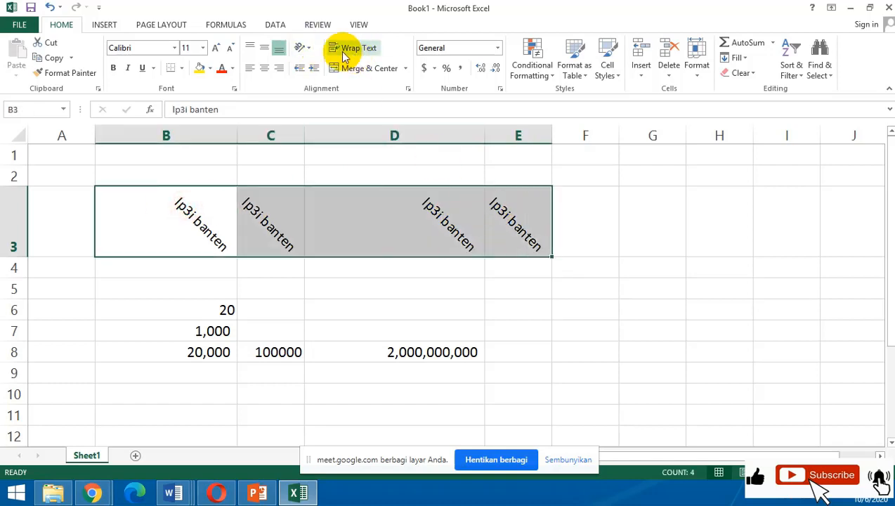
left_click(313, 48)
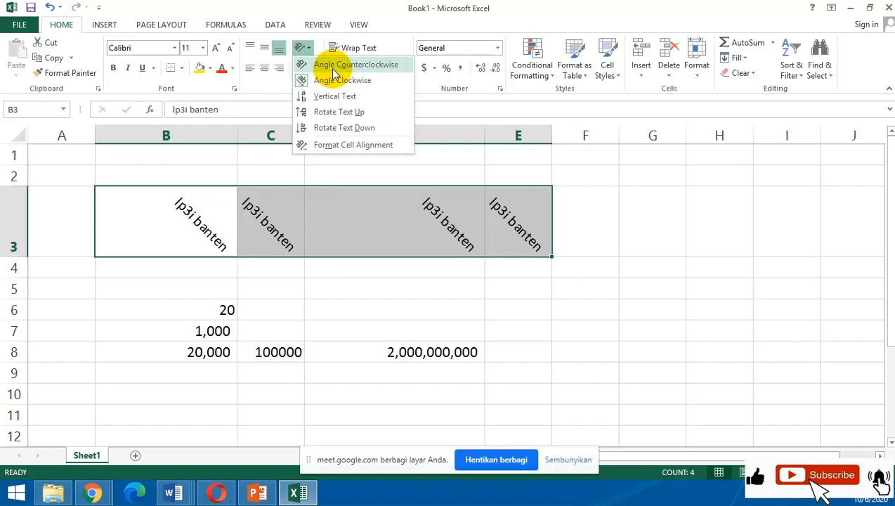
left_click(336, 145)
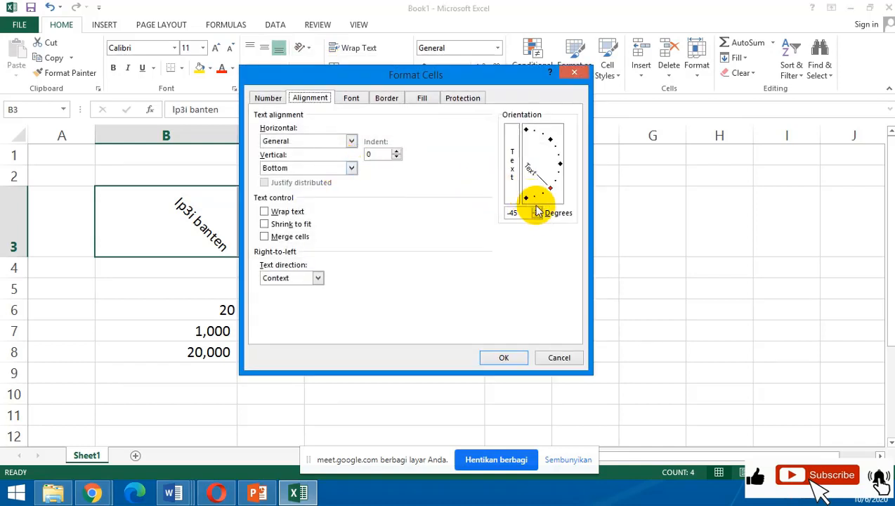
left_click_drag(527, 212, 200, 171)
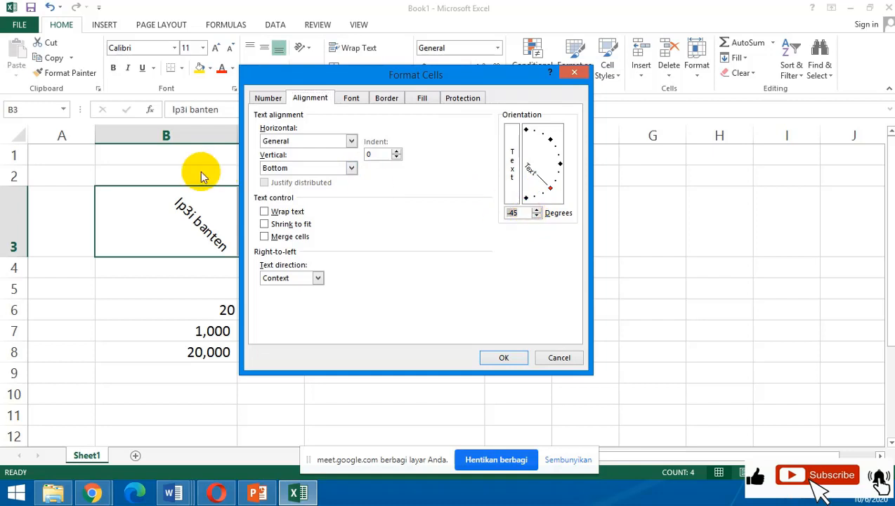
type("0")
key("Return")
left_click(443, 258)
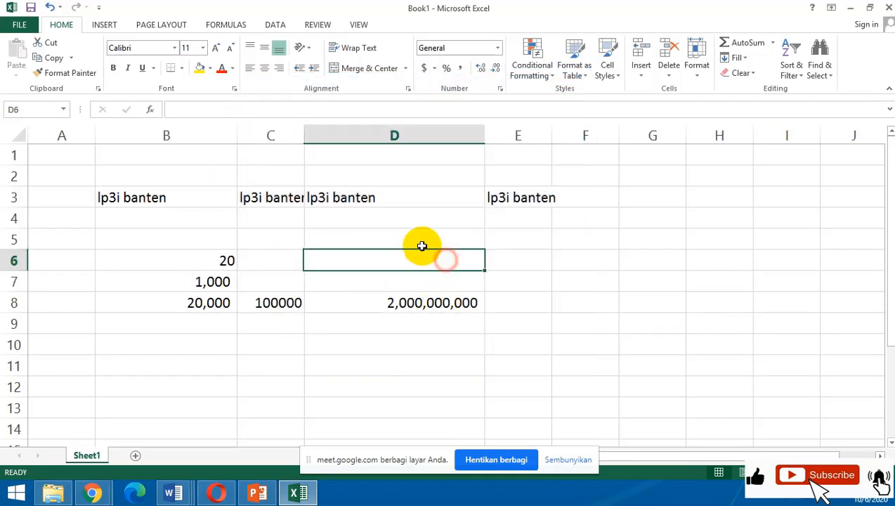
Replace the text in cell B3 with LP3I BANTEN through the formula bar.
left_click(173, 192)
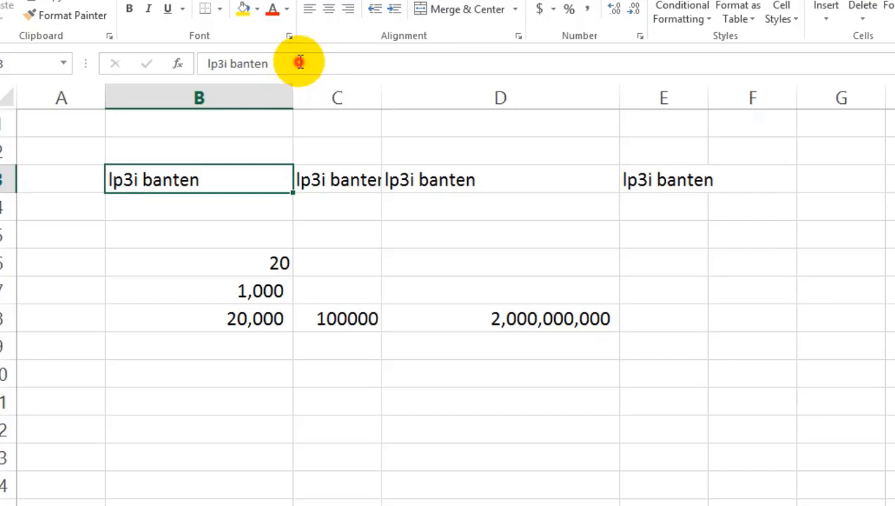
left_click(300, 63)
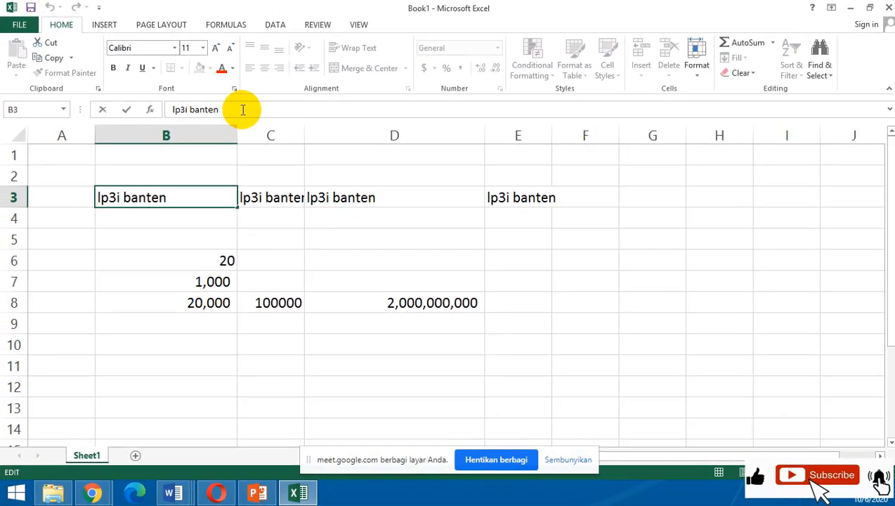
key("BackSpace")
key("BackSpace")
key("BackSpace")
key("BackSpace")
key("BackSpace")
key("BackSpace")
key("BackSpace")
key("BackSpace")
key("BackSpace")
key("BackSpace")
key("BackSpace")
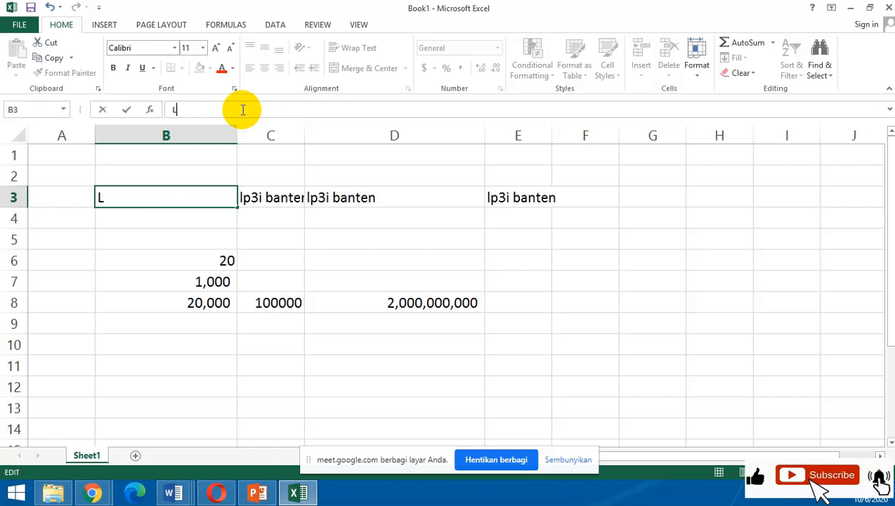
type("LP3I BANTEN")
key("Return")
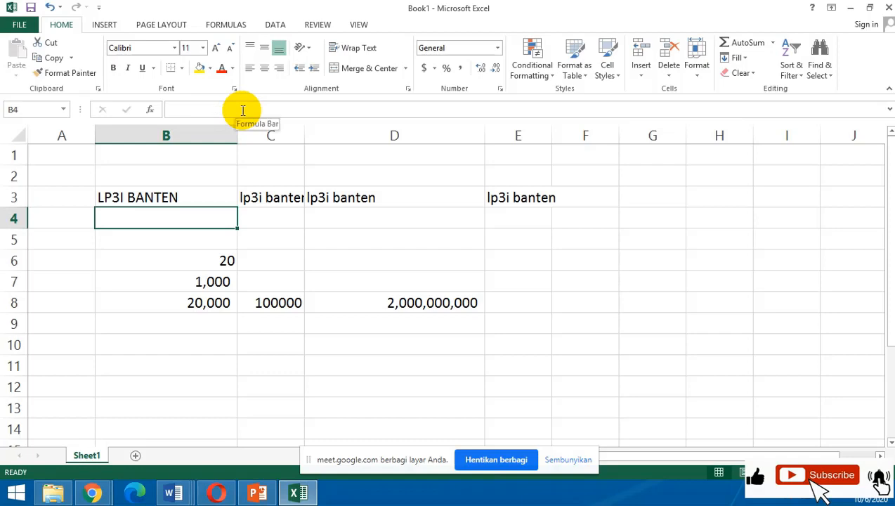
left_click(243, 108)
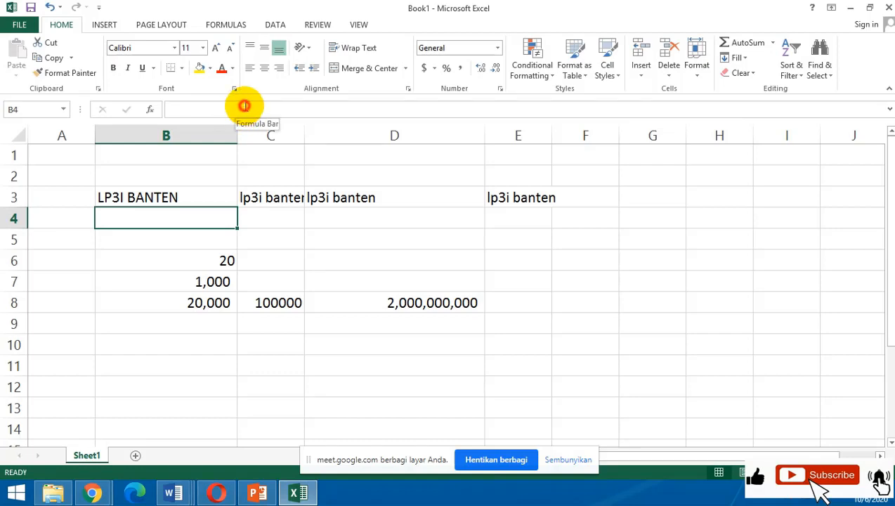
left_click(310, 234)
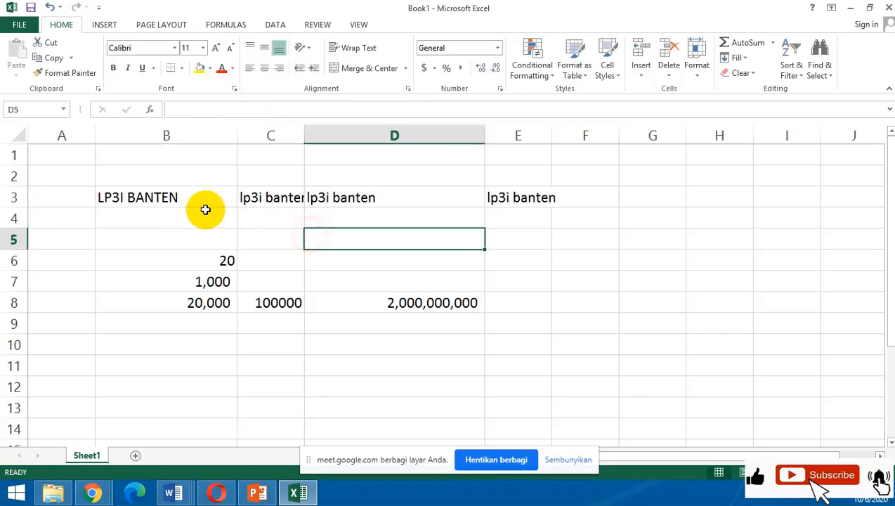
Widen column C to fit its row 3 text and clear the contents of cell C3 by editing inside the cell.
double_click(293, 199)
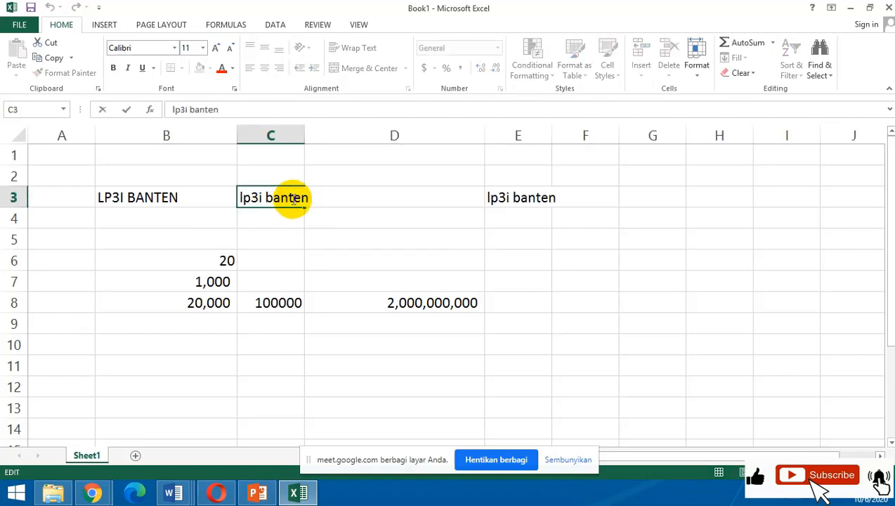
left_click_drag(344, 223, 343, 240)
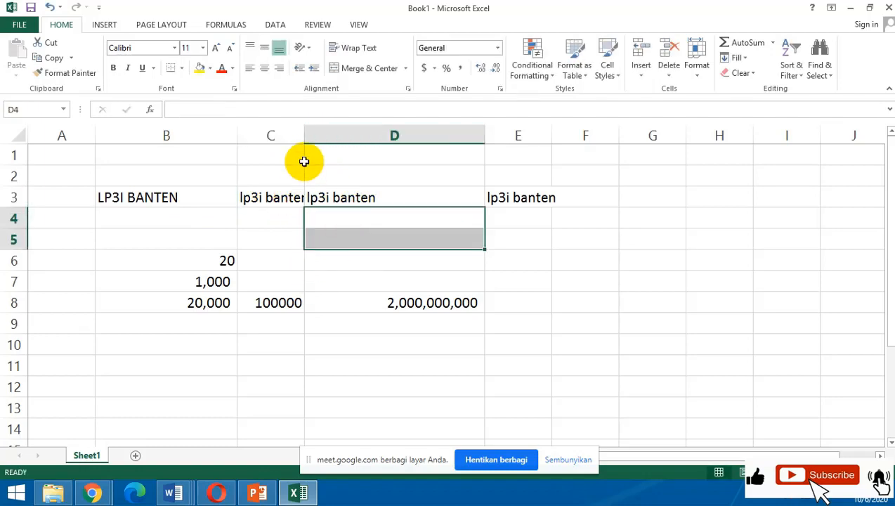
left_click_drag(301, 136, 387, 155)
double_click(315, 194)
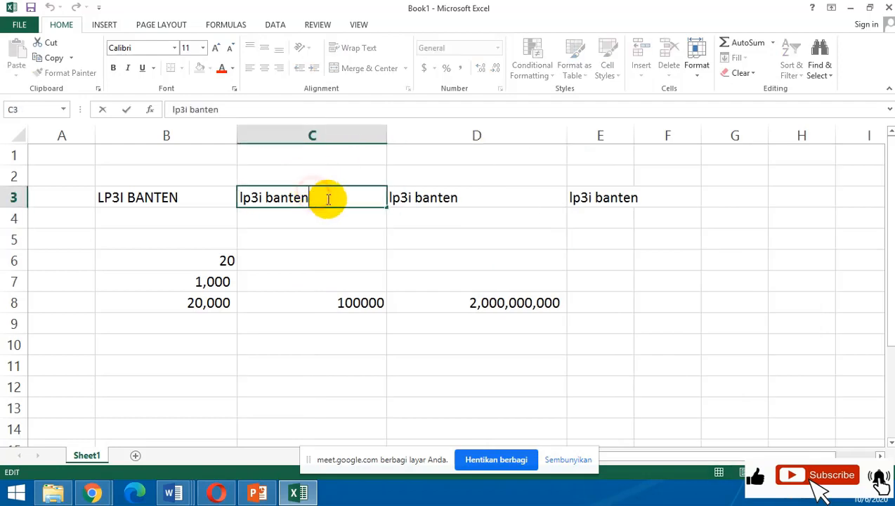
key("BackSpace")
key("BackSpace")
key("BackSpace")
key("BackSpace")
key("BackSpace")
key("BackSpace")
key("BackSpace")
key("BackSpace")
key("BackSpace")
key("BackSpace")
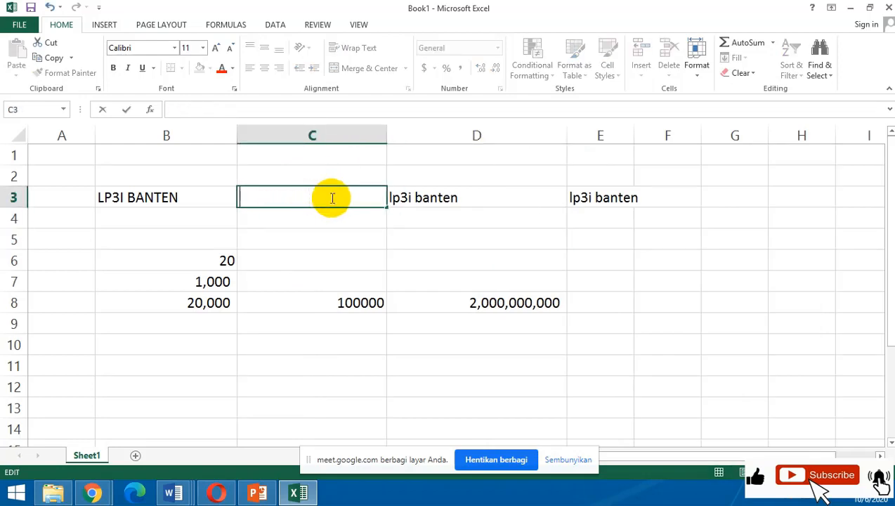
left_click(485, 256)
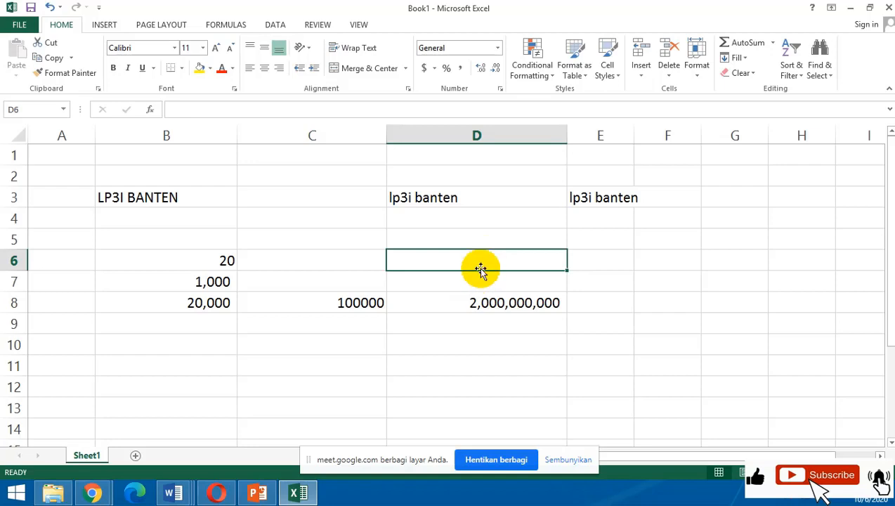
Open cell B3 for editing inside the cell, then leave it by selecting B4.
left_click(172, 197)
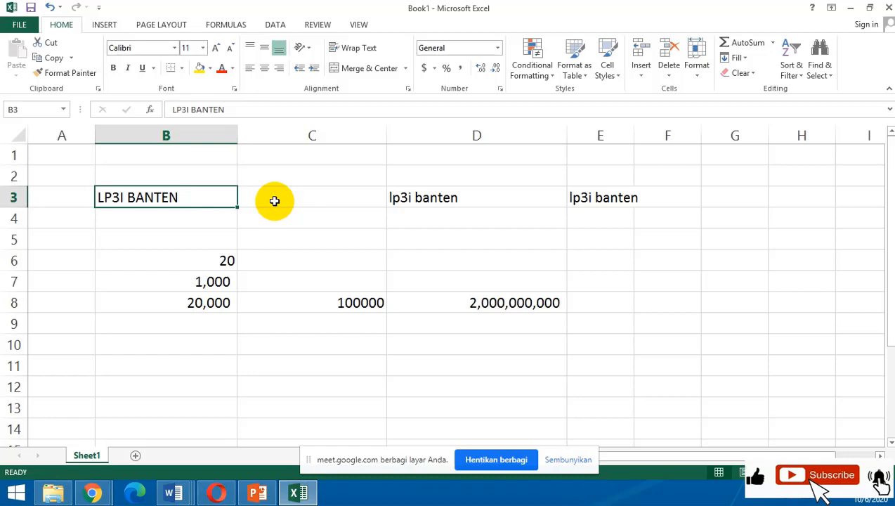
double_click(194, 195)
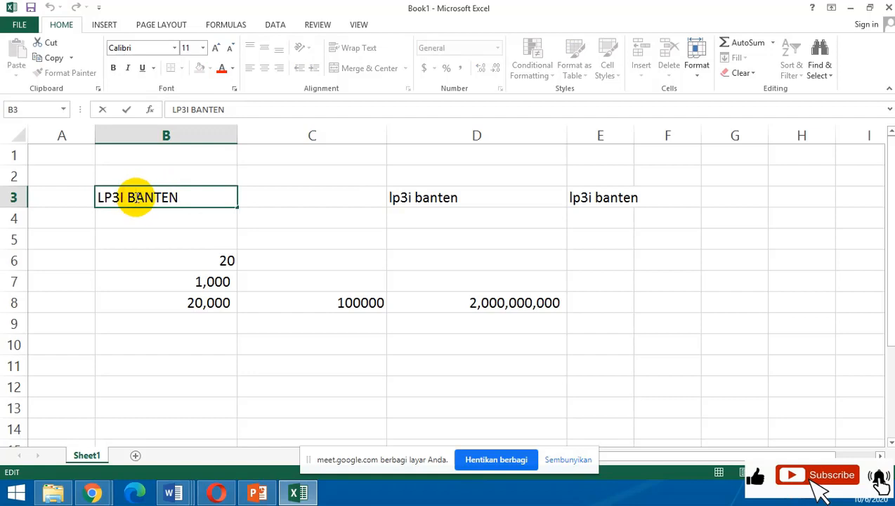
left_click(208, 221)
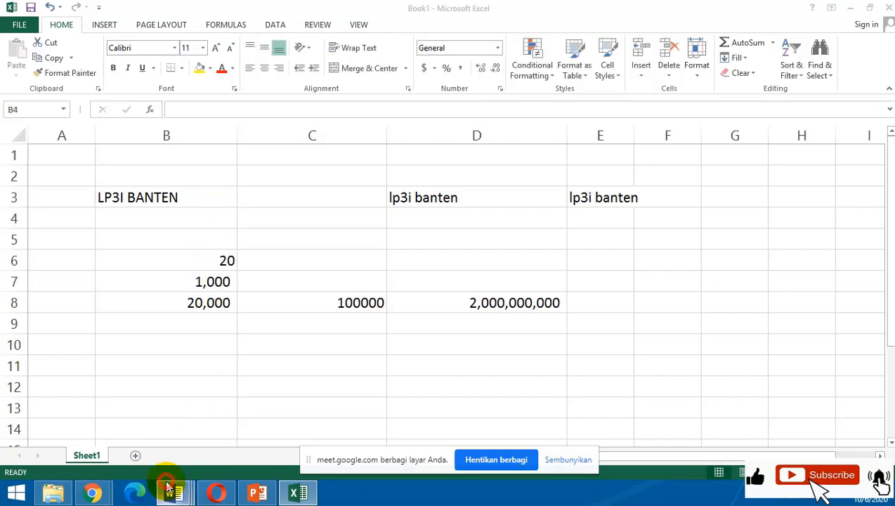
Switch to the Word document and change the case of the Soal 2 and Soal 3 lines to Capitalize Each Word.
mouse_move(171, 492)
left_click(97, 409)
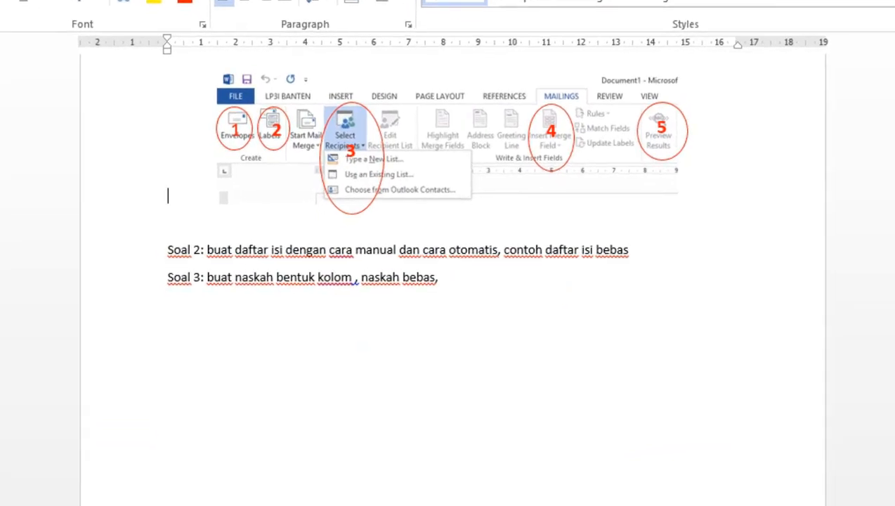
left_click(892, 503)
left_click(892, 503)
left_click(892, 502)
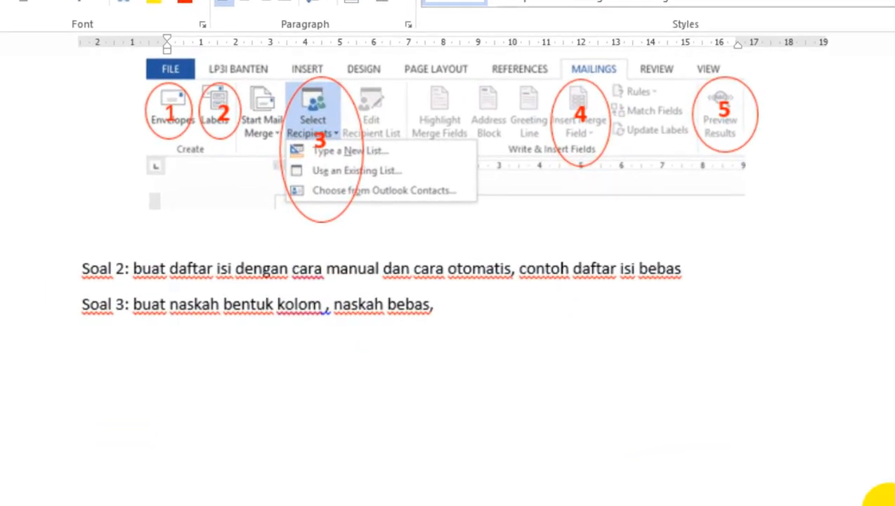
left_click_drag(491, 306, 77, 280)
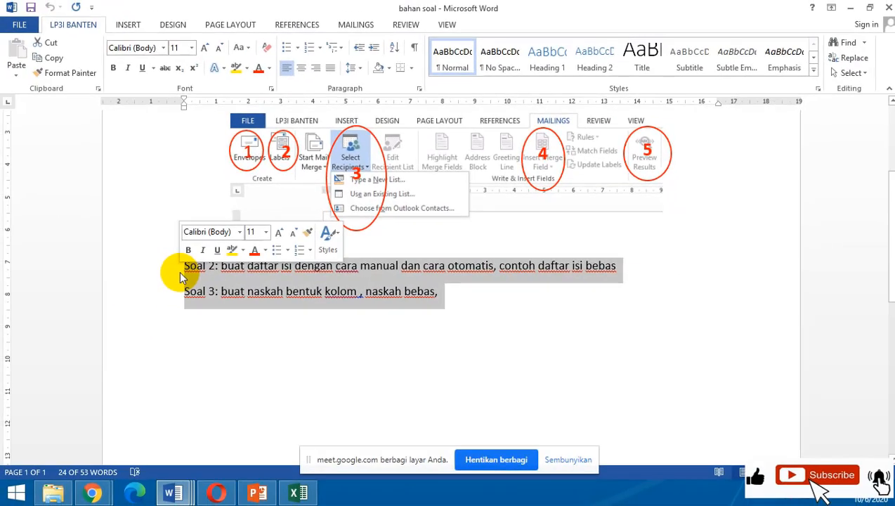
left_click(247, 51)
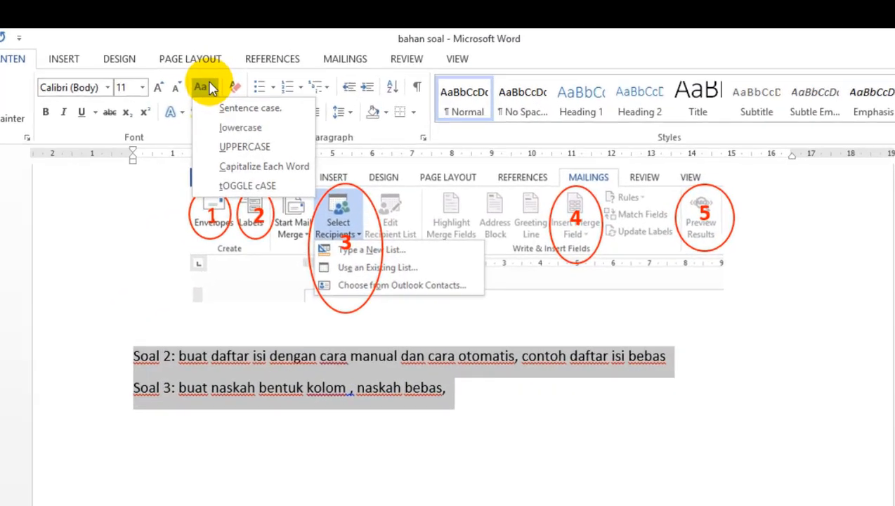
left_click(232, 168)
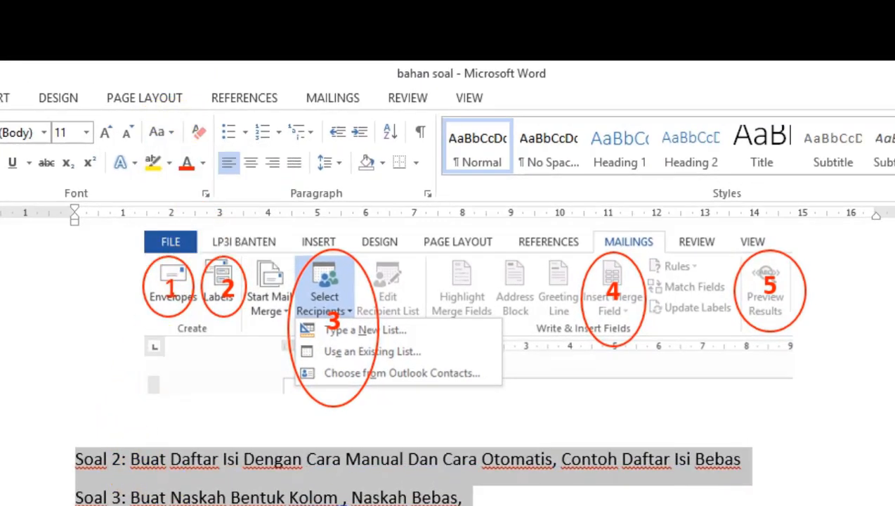
Change the case of the Soal 2 and Soal 3 lines to UPPERCASE and switch back to the Excel workbook.
scroll(429, 397, "up", 3)
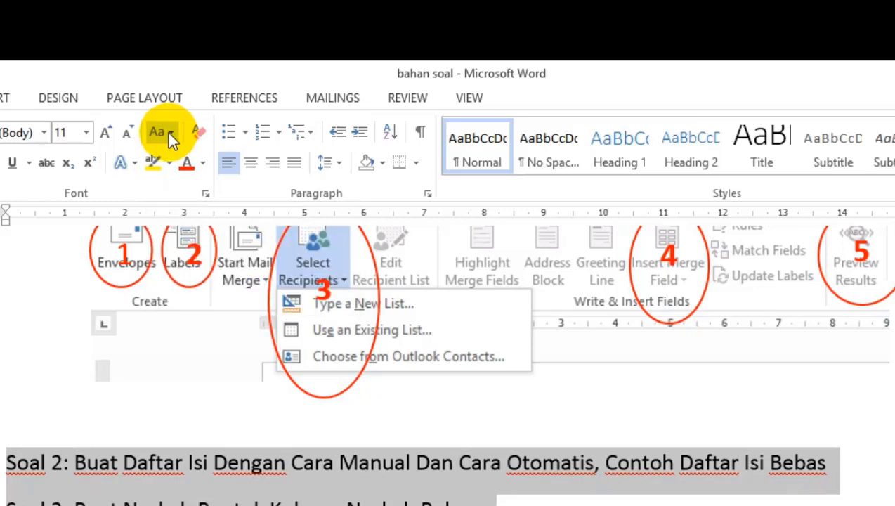
left_click(169, 133)
left_click(188, 201)
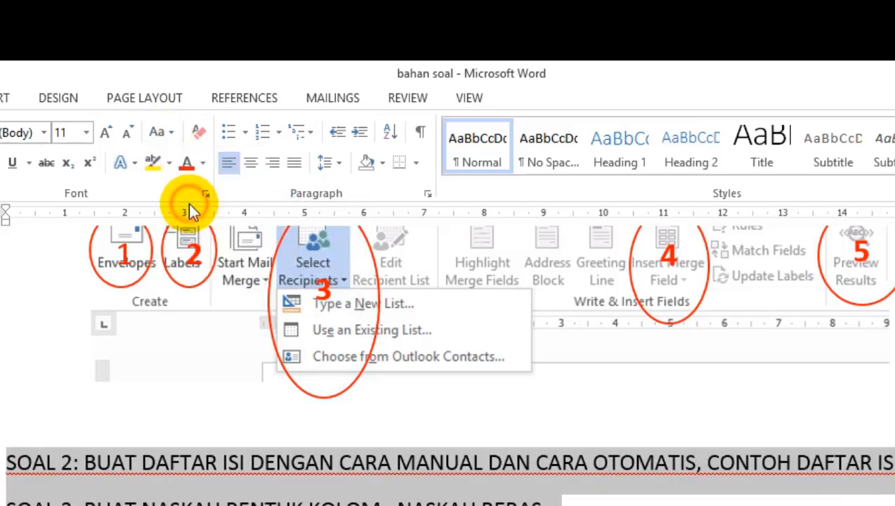
left_click(640, 503)
left_click_drag(640, 504, 4, 465)
left_click(316, 498)
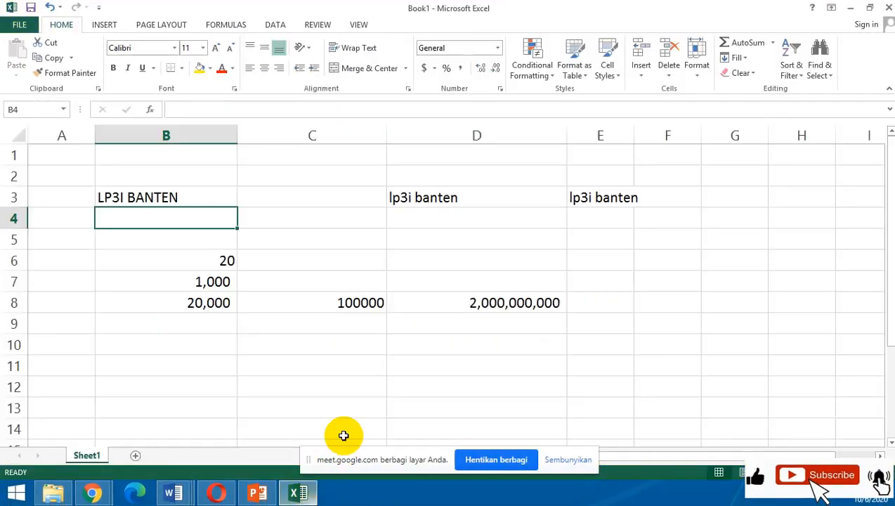
Select whole rows and columns A through F of Sheet1 by their headers, and release the selection at cell H5.
left_click(394, 385)
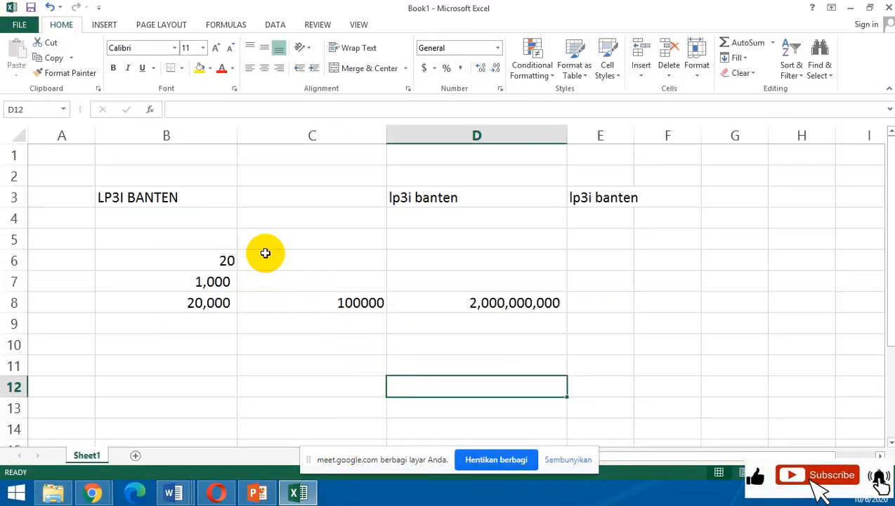
left_click(314, 221)
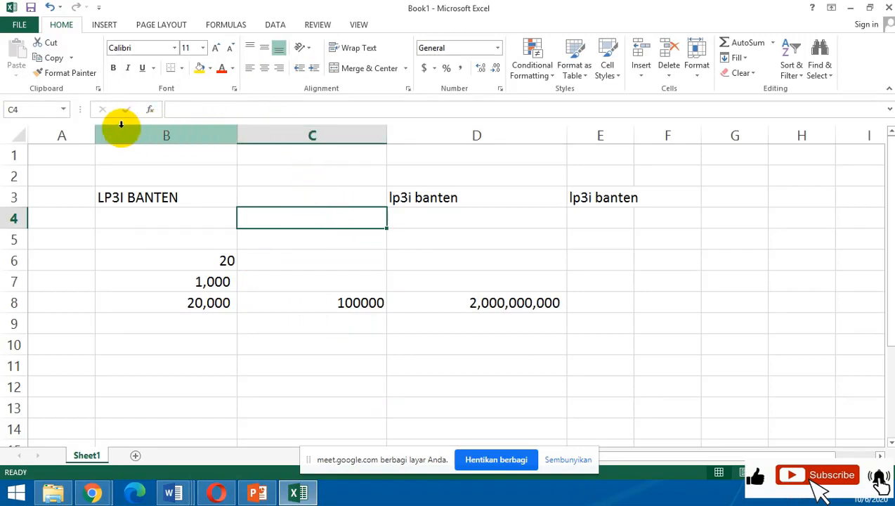
left_click_drag(9, 153, 13, 408)
left_click_drag(70, 136, 669, 122)
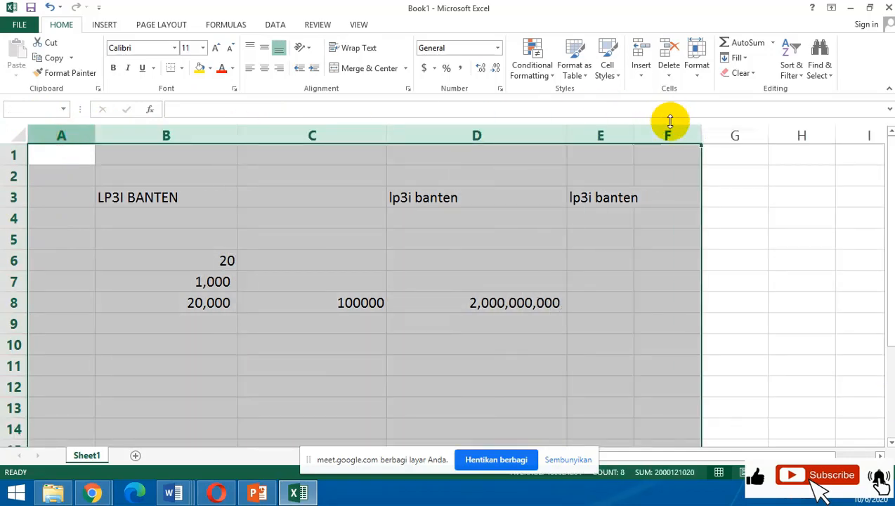
left_click(792, 231)
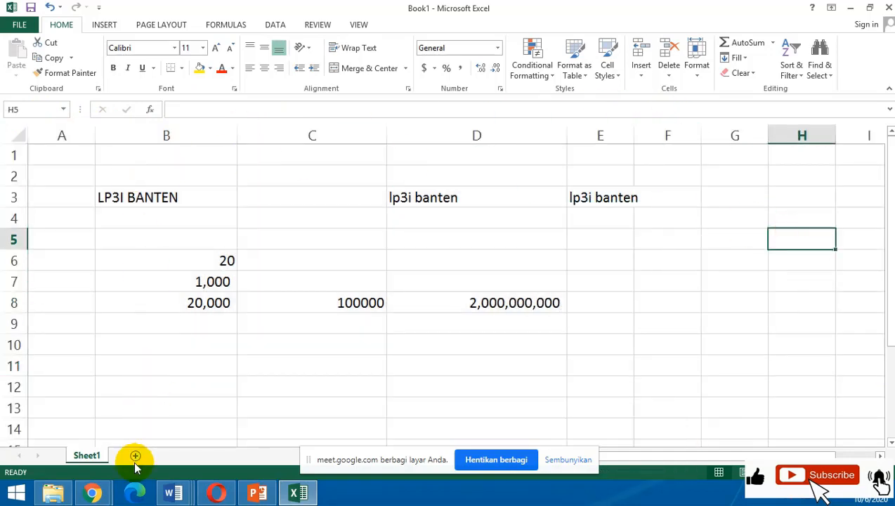
Add a new worksheet after Sheet1 and select its cell B3.
left_click(134, 458)
left_click(246, 236)
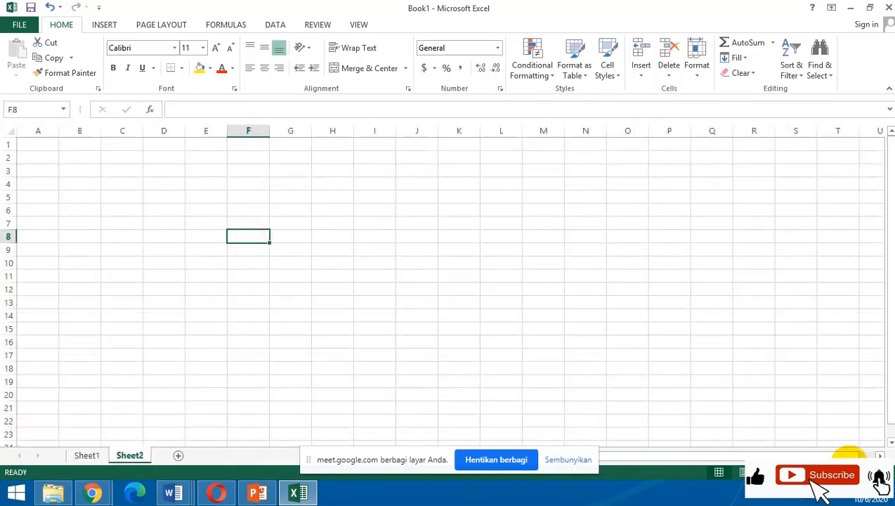
scroll(140, 190, "up", 2, "ctrl")
left_click(106, 184)
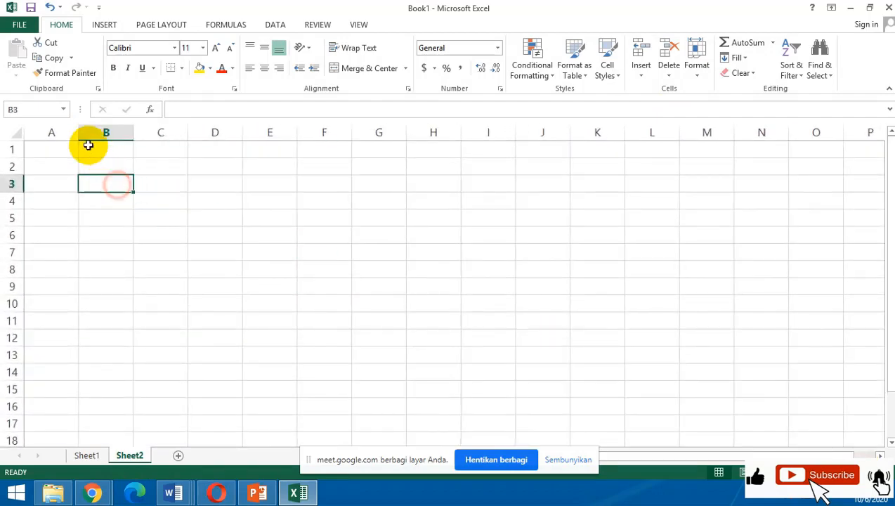
Practise selecting adjacent columns by their headers on Sheet2, including A through F, and release each selection on a single cell.
left_click_drag(54, 132, 597, 133)
left_click(691, 222)
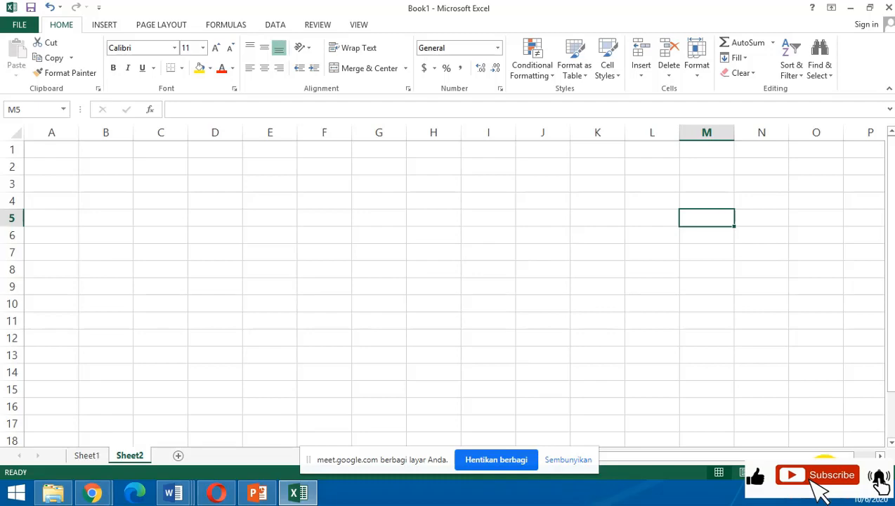
scroll(728, 421, "down", 2, "ctrl")
left_click(250, 245)
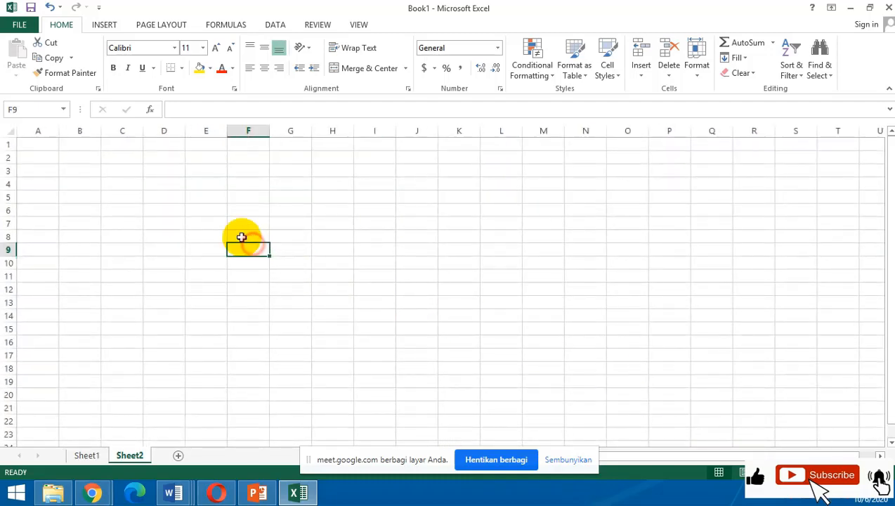
left_click(46, 127)
left_click_drag(46, 127, 245, 131)
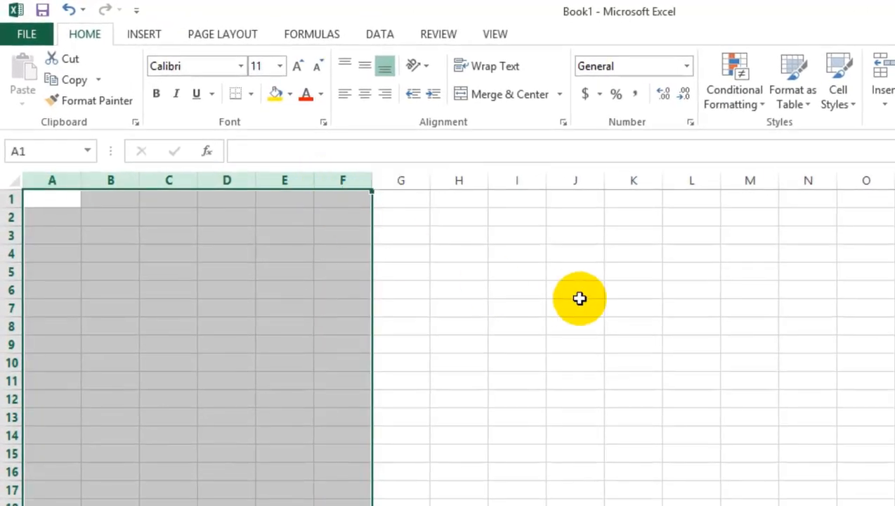
left_click(420, 212)
Select columns A through G of Sheet2 and set their column width to 25.
left_click_drag(62, 179, 411, 179)
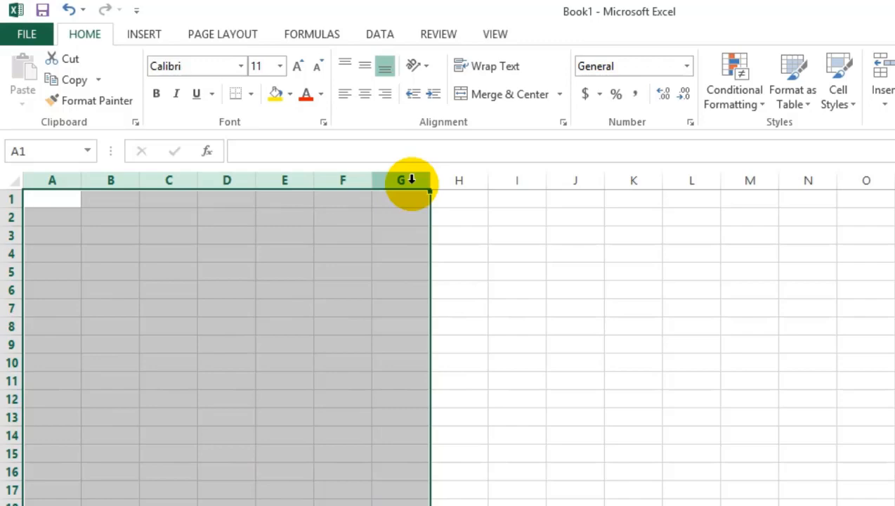
right_click(412, 180)
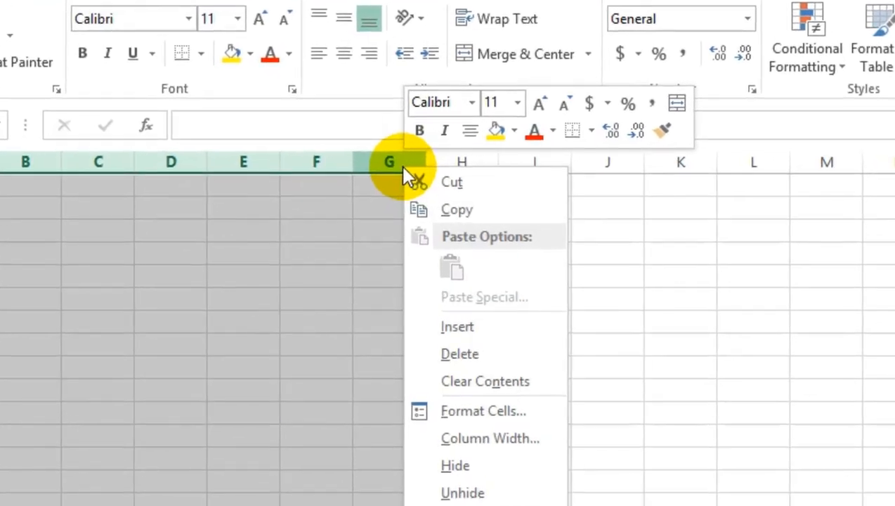
left_click(520, 438)
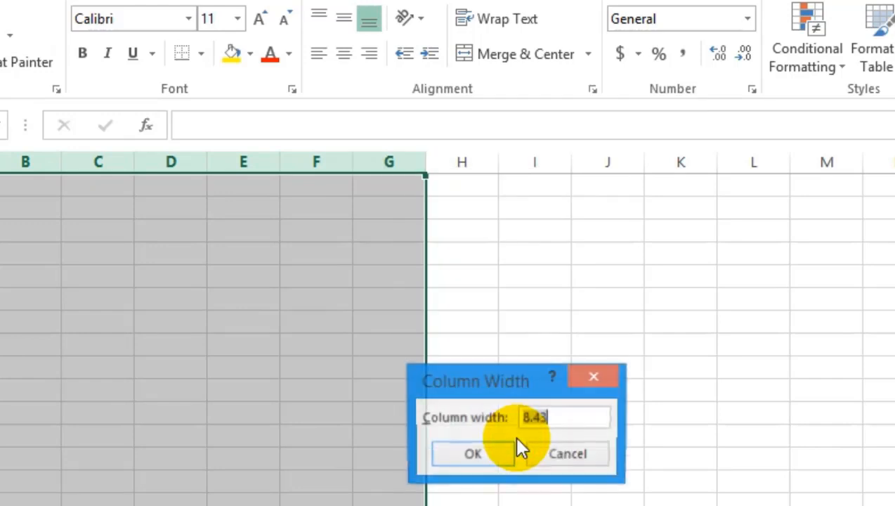
left_click_drag(513, 373, 597, 344)
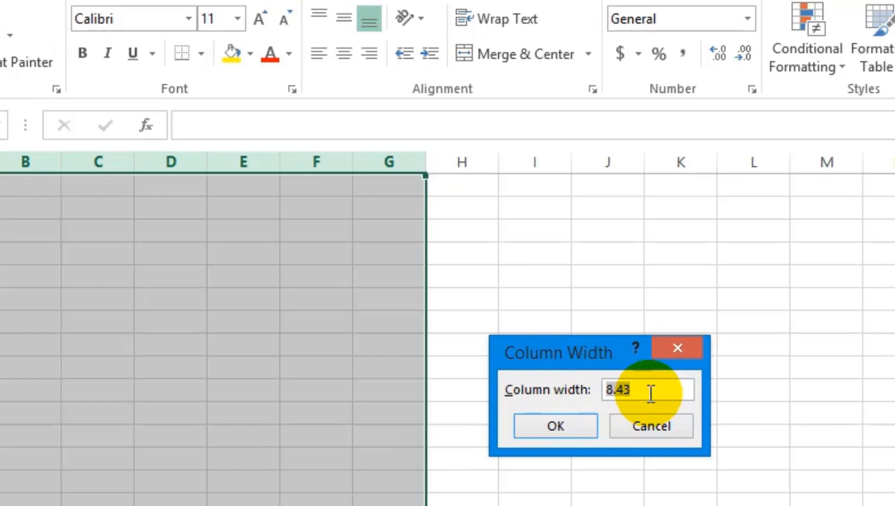
type("25")
key("Return")
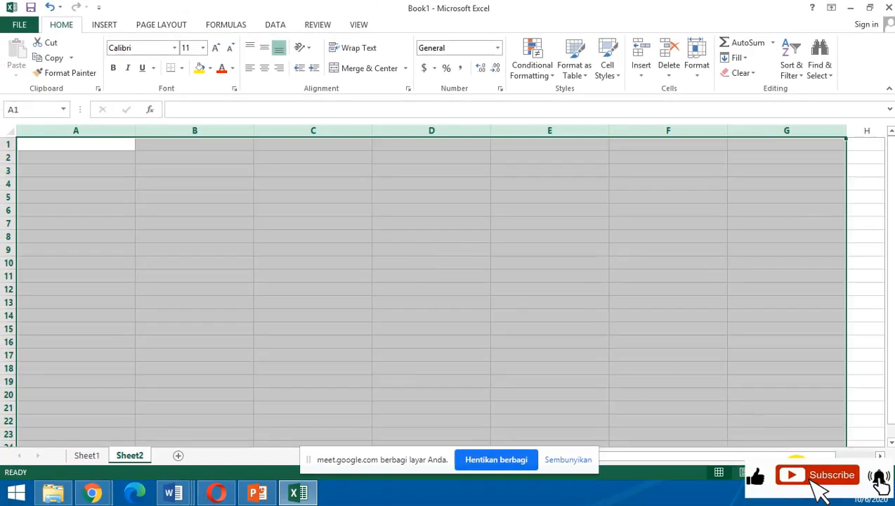
Set the width of columns A through G to 4 and deselect them by selecting cell I4.
left_click(788, 471)
left_click(788, 472)
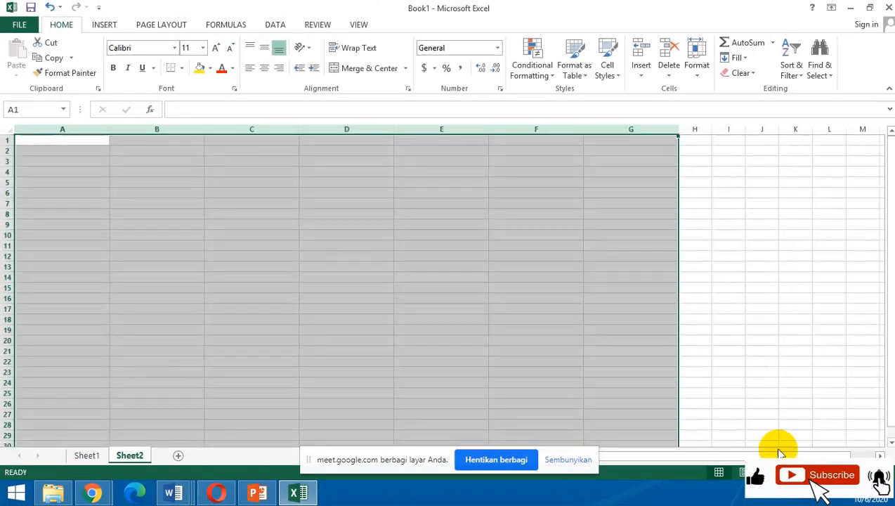
right_click(506, 131)
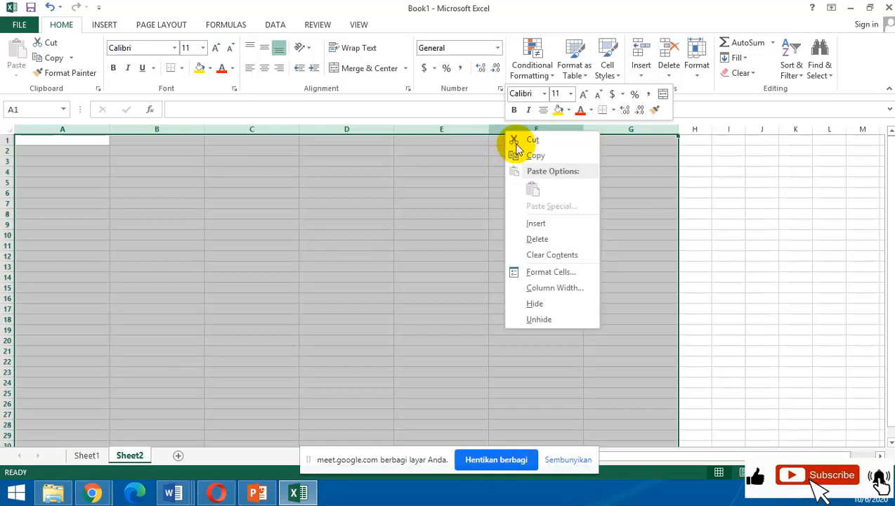
left_click(545, 287)
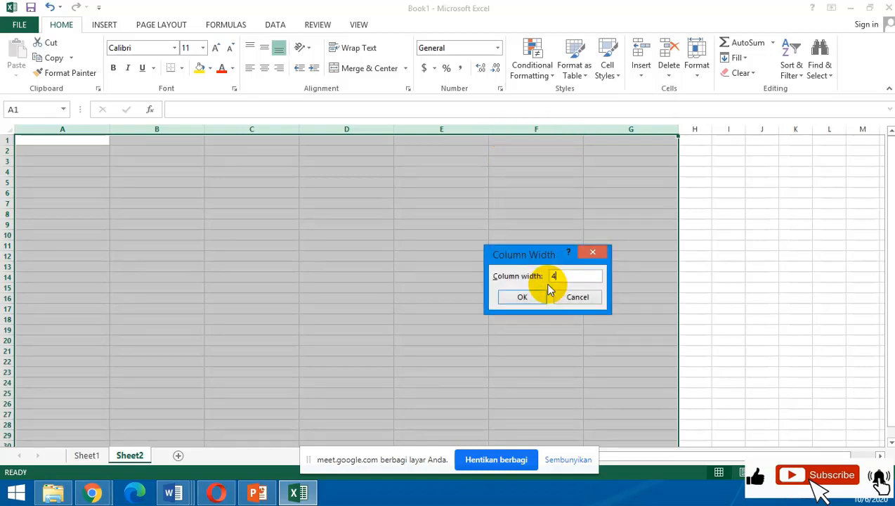
left_click(538, 295)
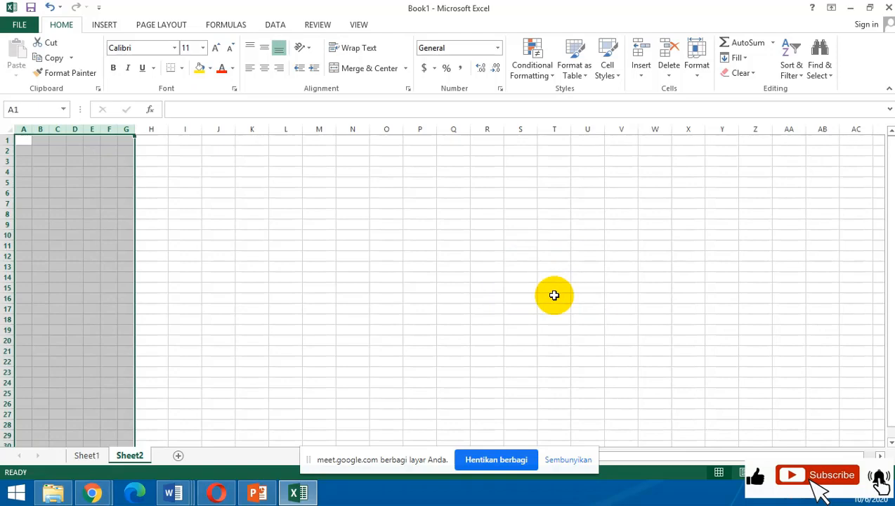
left_click(179, 173)
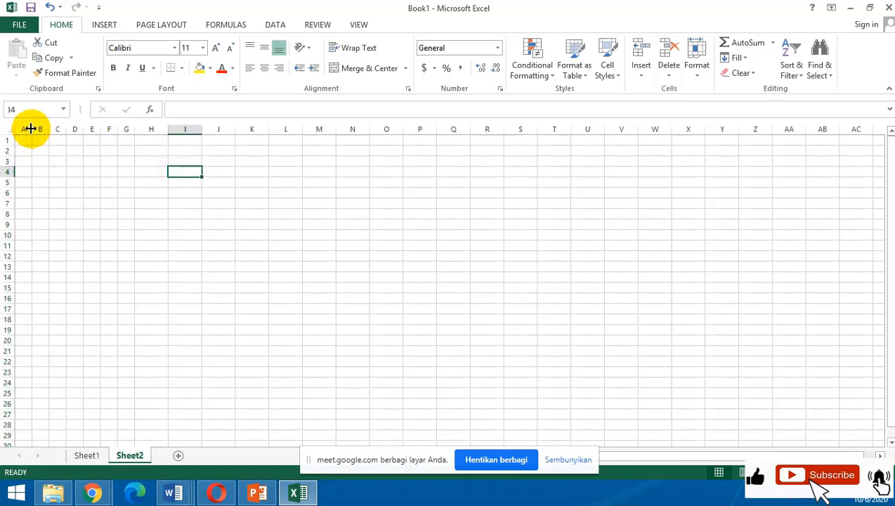
Select the range A1:G6 in the resized columns, then release it and select single cells G5 and D3.
left_click_drag(21, 140, 122, 168)
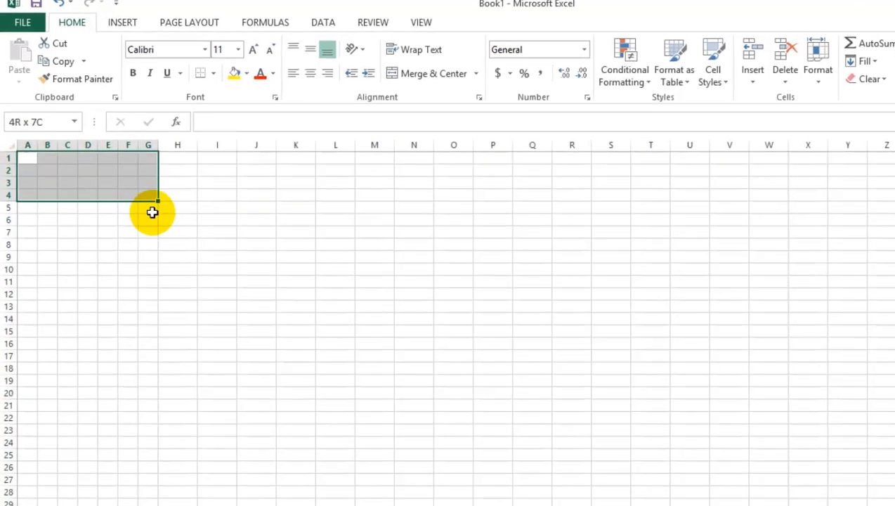
left_click_drag(153, 212, 153, 221)
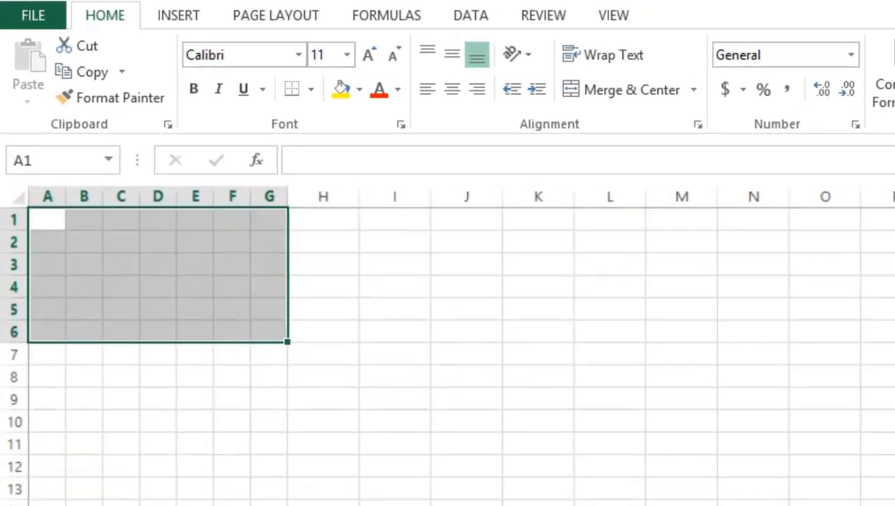
left_click(846, 490)
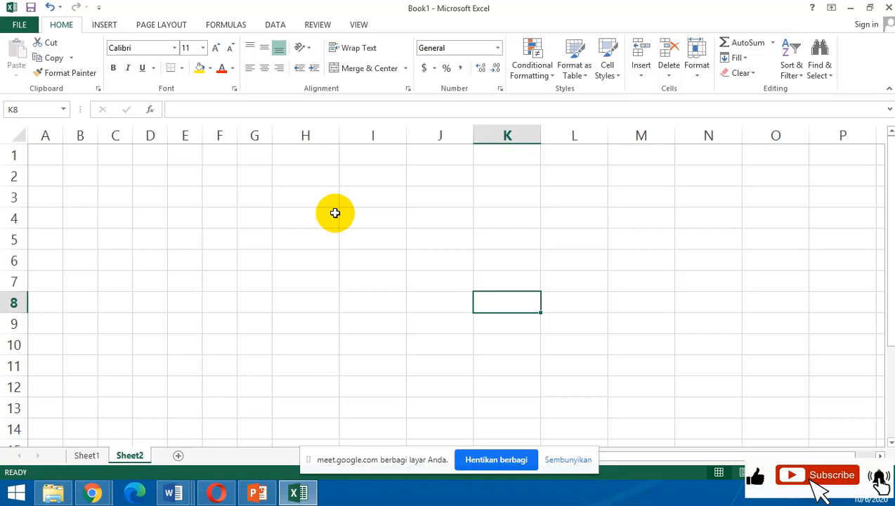
left_click(243, 238)
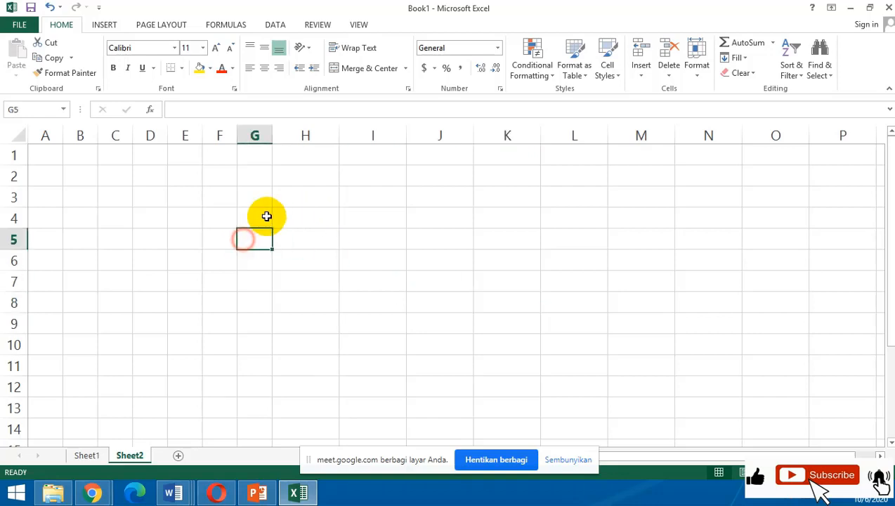
left_click(151, 202)
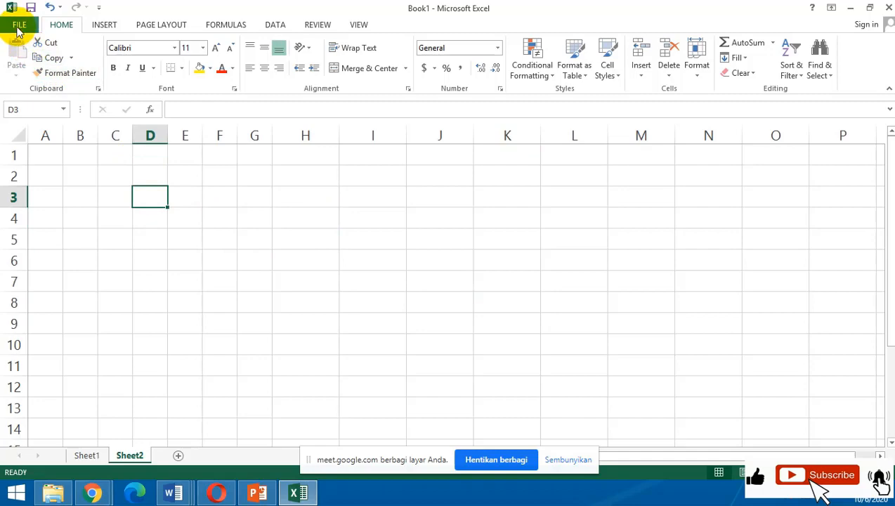
Examine the ruler unit choices in the Display section of Excel's advanced program options, and close the options.
left_click(19, 25)
left_click(43, 321)
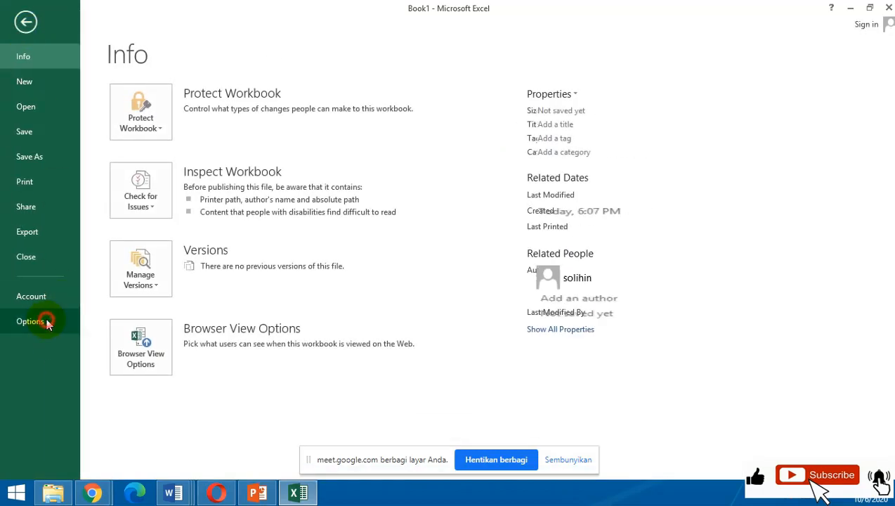
left_click(208, 139)
scroll(476, 319, "down", 15)
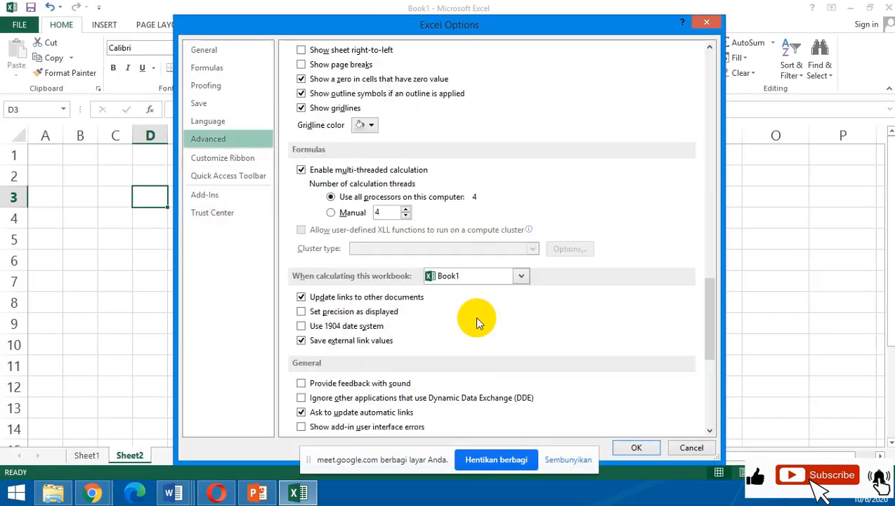
scroll(475, 320, "up", 5)
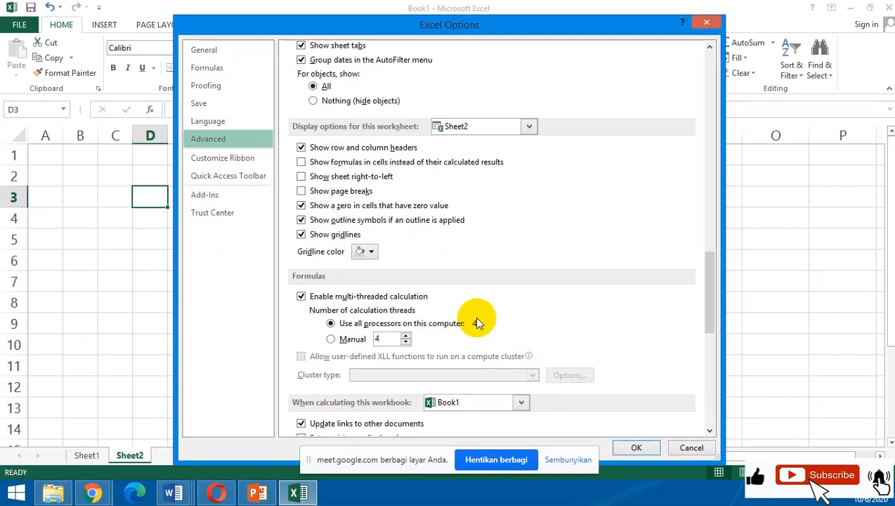
scroll(474, 319, "up", 4)
scroll(476, 322, "up", 6)
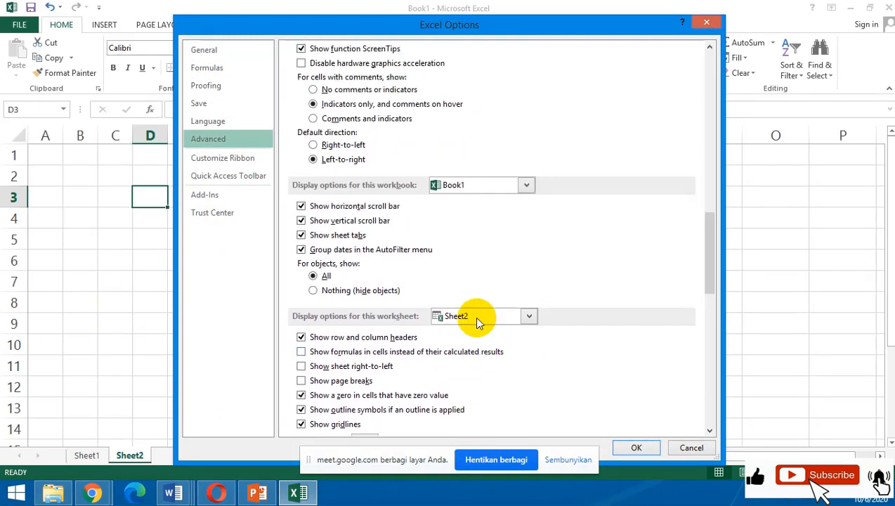
scroll(476, 322, "up", 2)
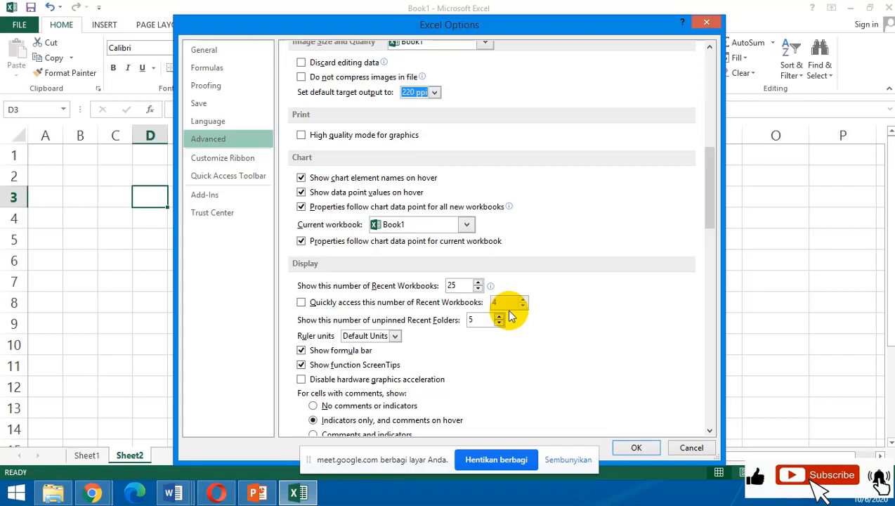
left_click(396, 336)
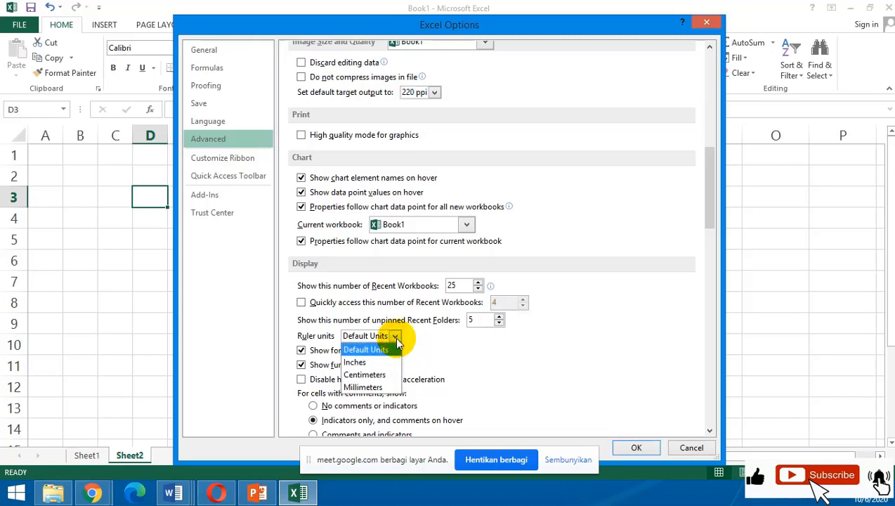
left_click(395, 337)
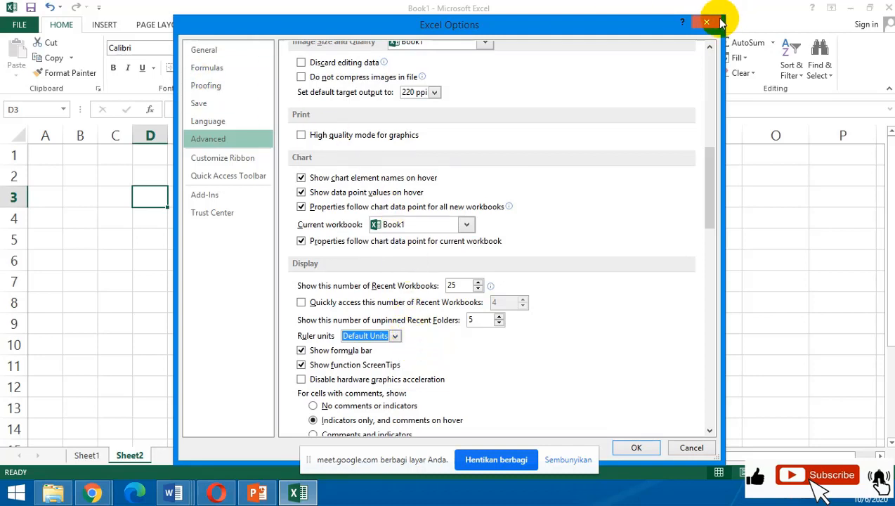
left_click(204, 138)
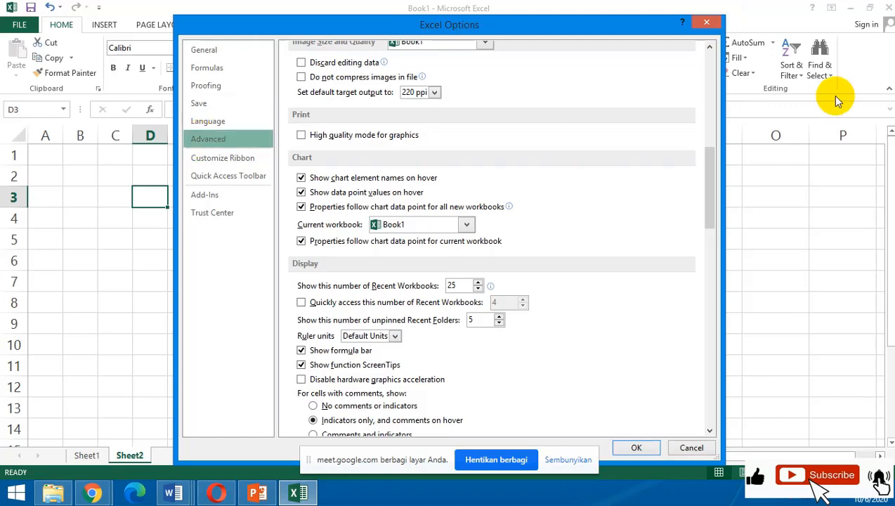
left_click(706, 22)
Reopen the program options and show the advanced editing settings.
left_click(20, 26)
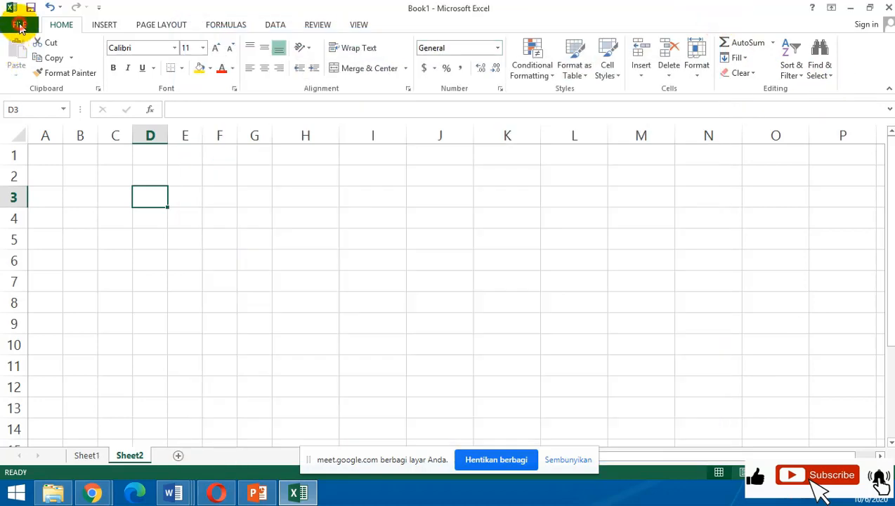
left_click(31, 320)
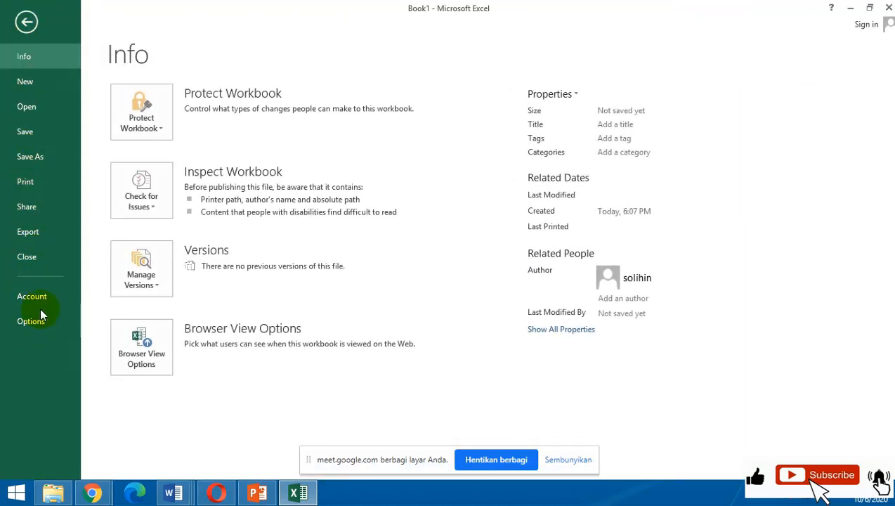
left_click(31, 323)
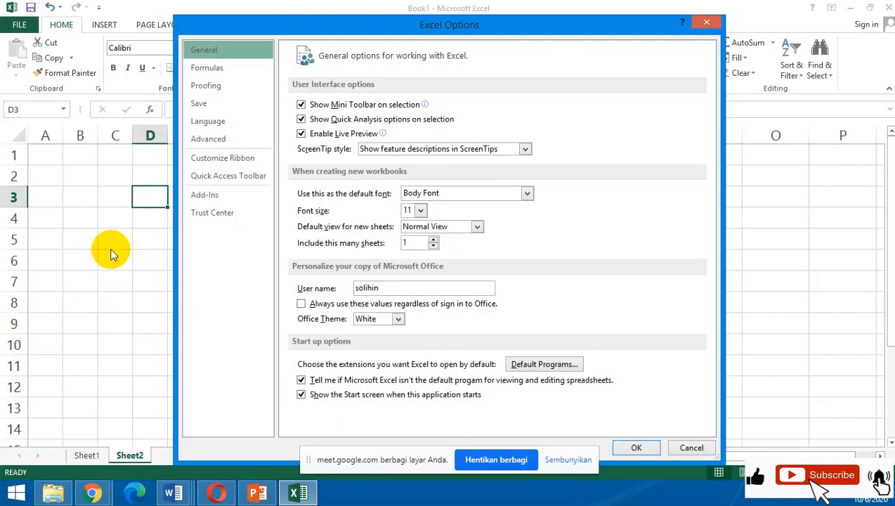
left_click(227, 140)
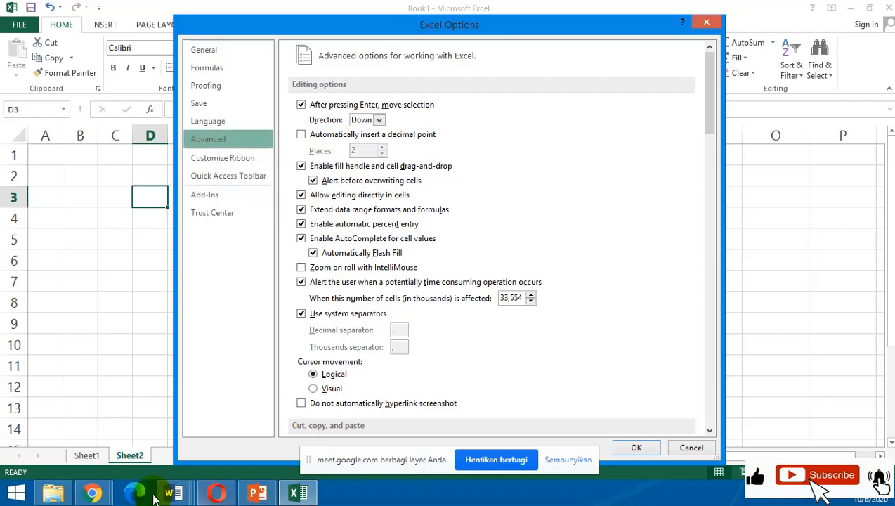
Switch to the Google Meet call in Chrome, mute your own microphone and open the system volume control.
left_click(93, 495)
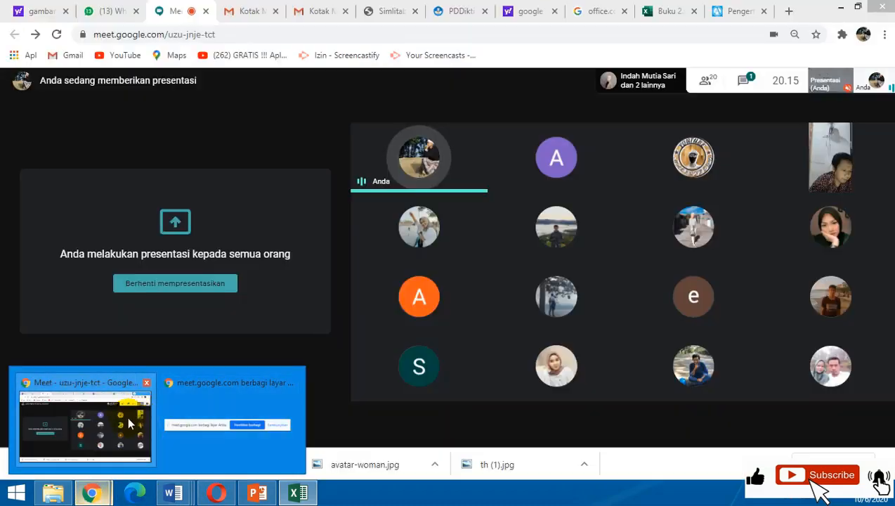
left_click(128, 416)
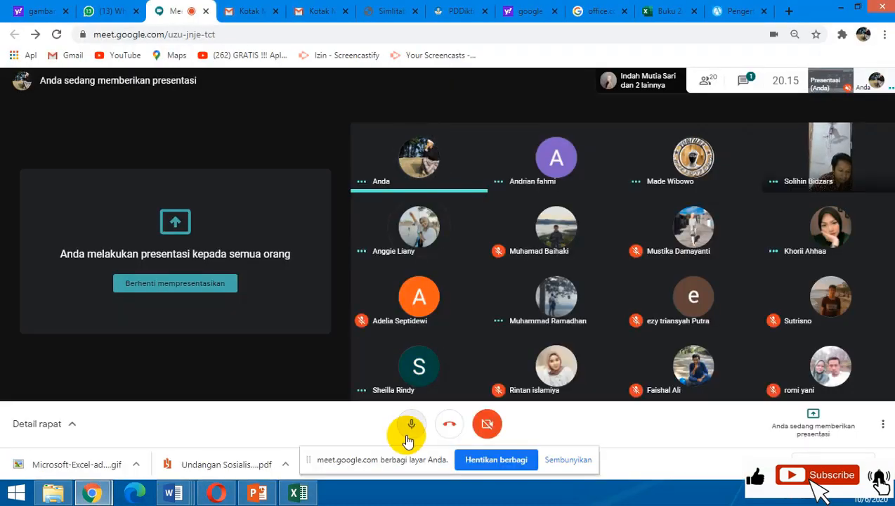
left_click(412, 426)
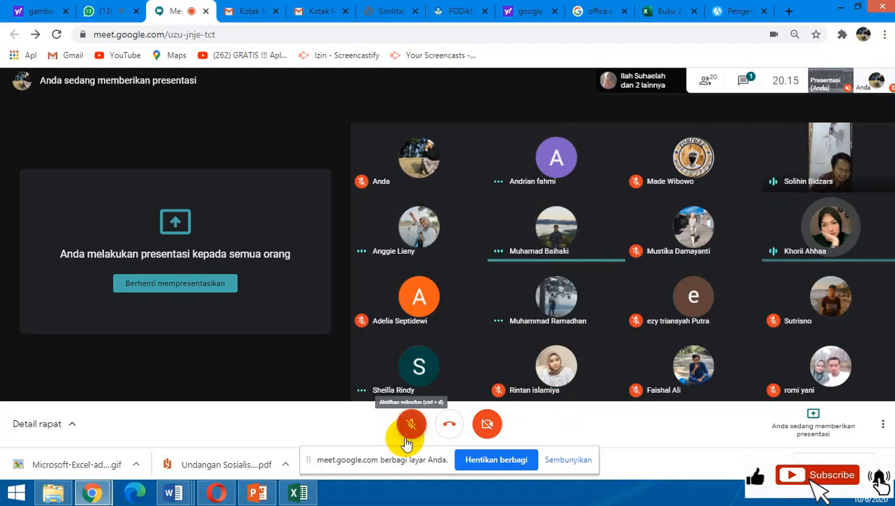
left_click(838, 493)
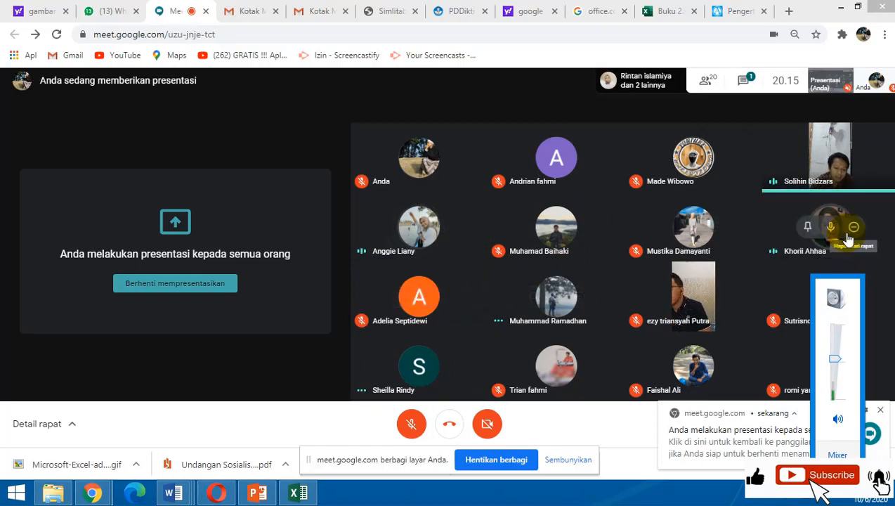
Pin a participant whose microphone is on and mute that participant for everyone in the call.
left_click(808, 227)
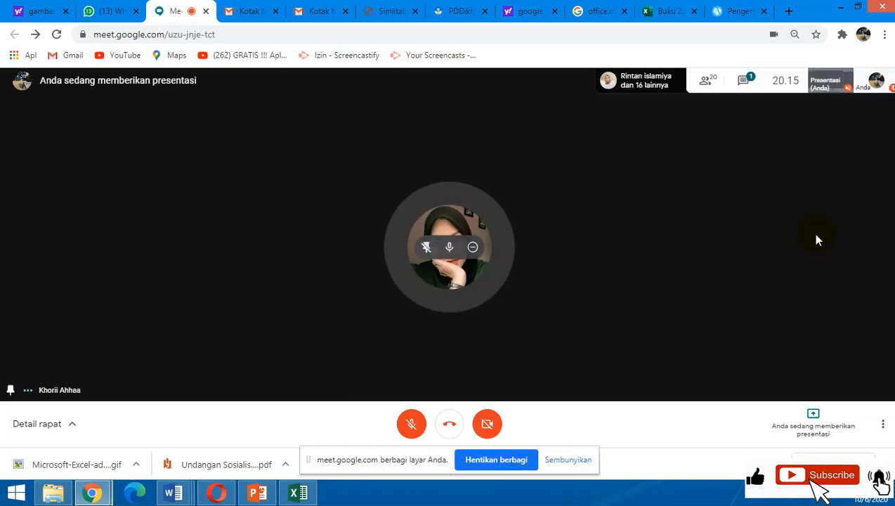
left_click(450, 247)
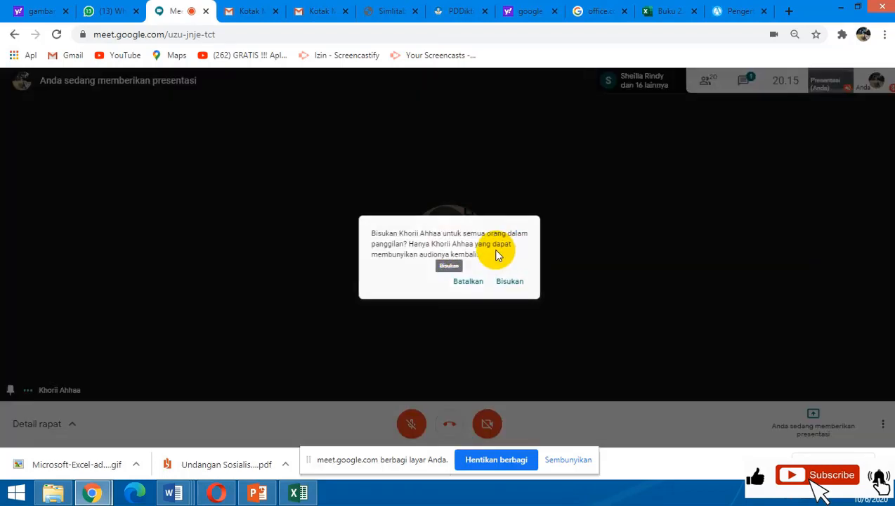
left_click(509, 281)
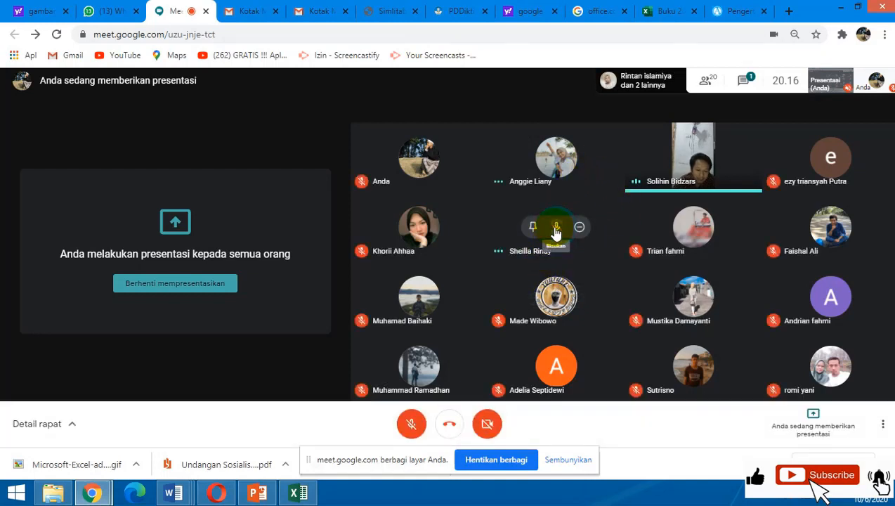
Mute the two other participants in the grid whose microphones are still on, leaving the camera feed's microphone on.
left_click(556, 231)
left_click(511, 284)
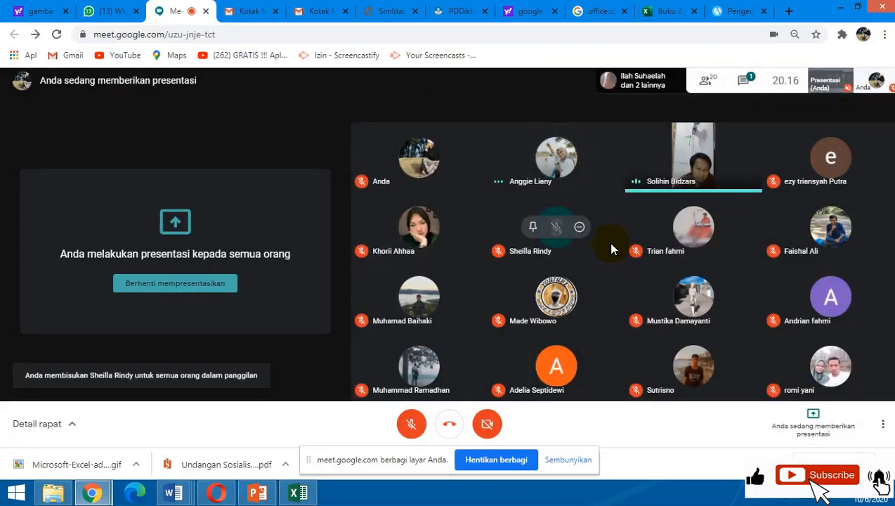
mouse_move(560, 170)
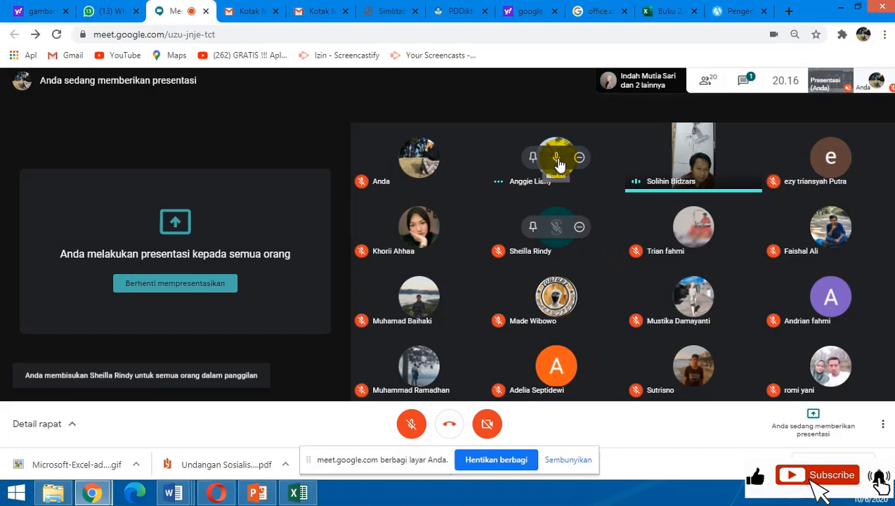
left_click(559, 163)
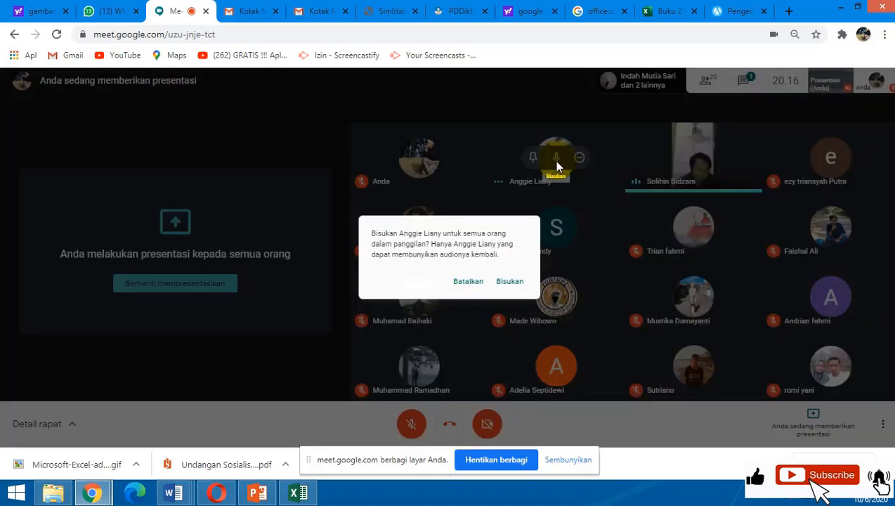
left_click(512, 284)
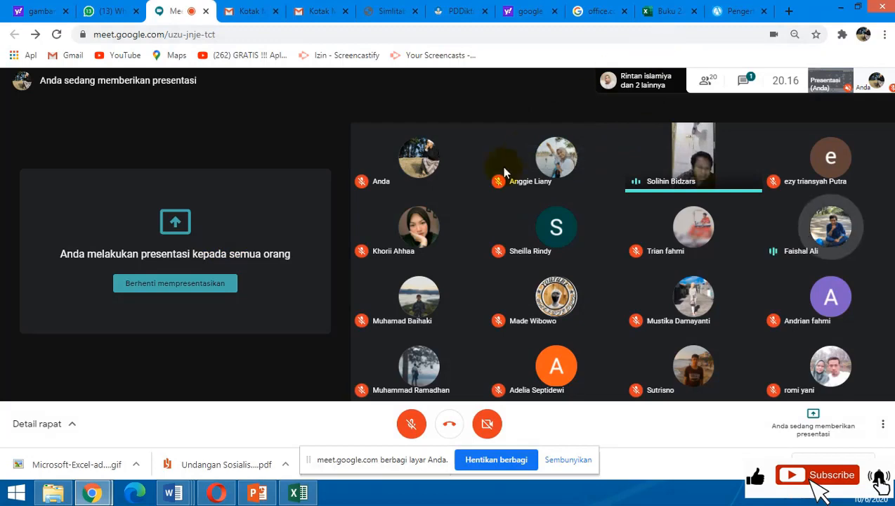
Return to Excel, restart the program options and review the General, Formulas, Proofing, Save and Language categories.
left_click(299, 493)
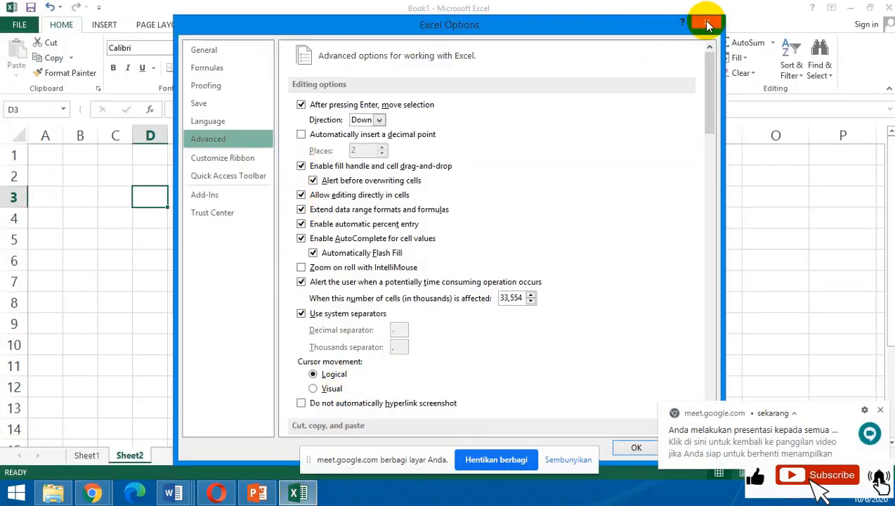
left_click(701, 21)
left_click(23, 25)
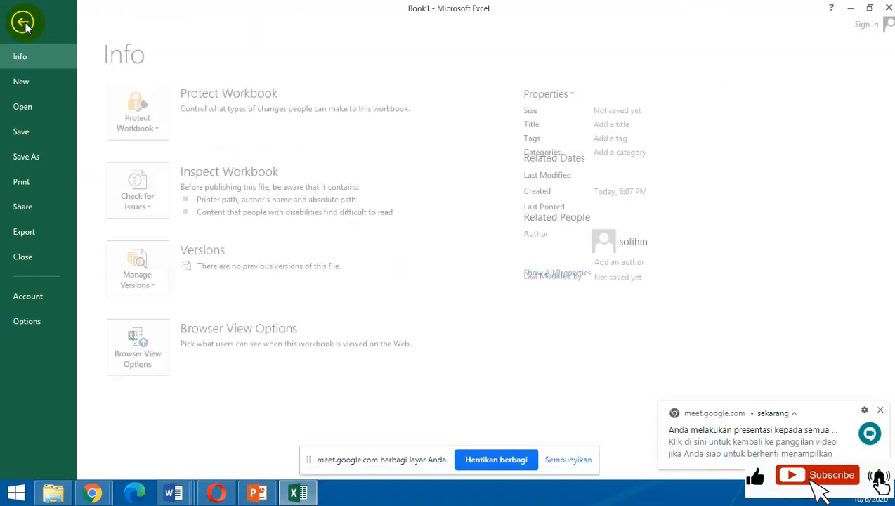
left_click(25, 322)
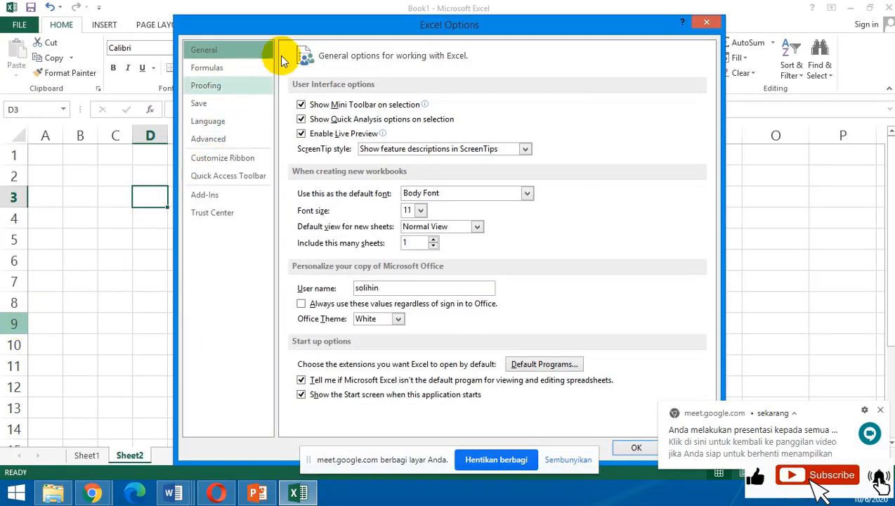
left_click(220, 52)
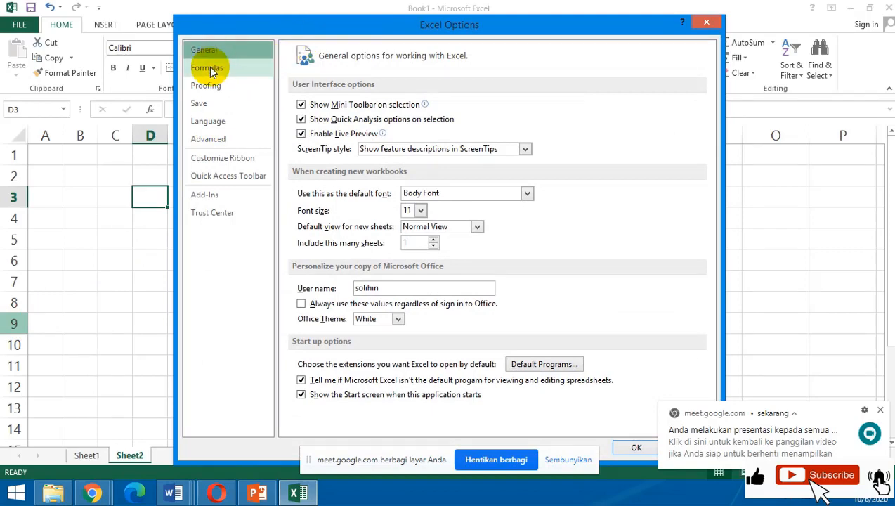
left_click(209, 67)
left_click(208, 85)
left_click(199, 104)
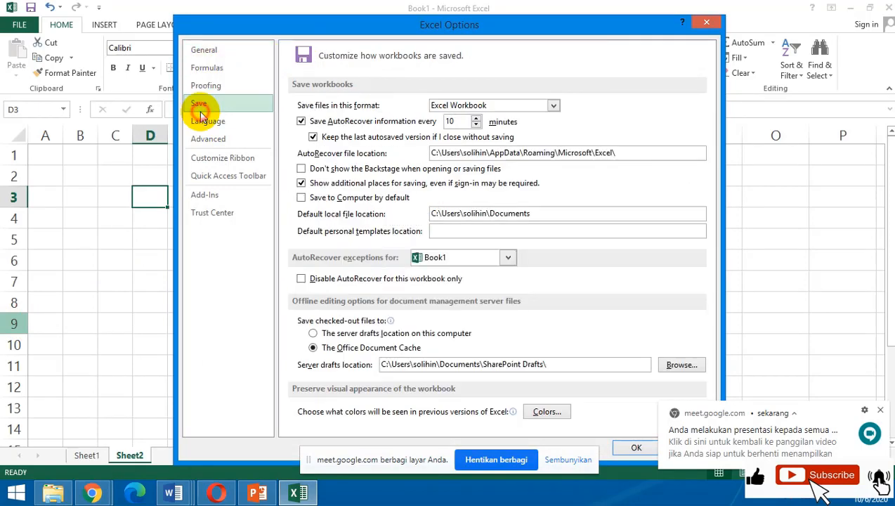
left_click(206, 122)
Set the ruler units to Centimeters in the Display section of the advanced options and apply the change.
left_click(206, 144)
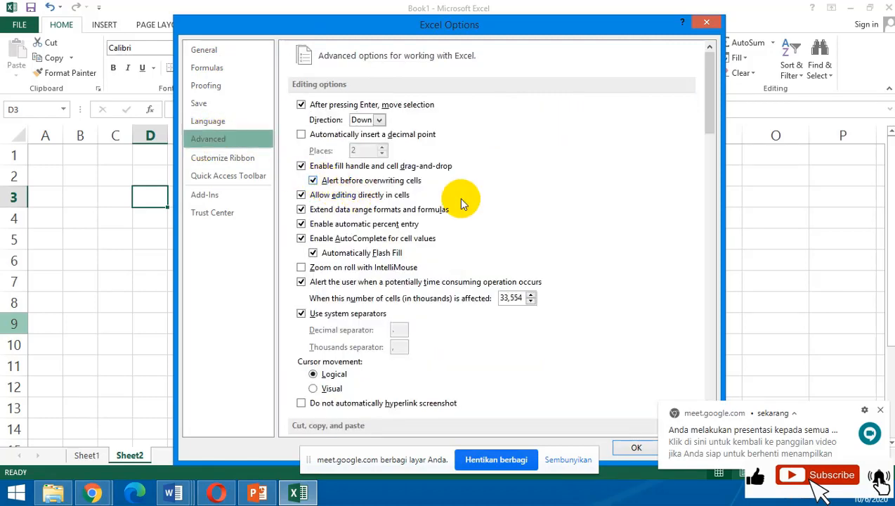
scroll(461, 204, "down", 5)
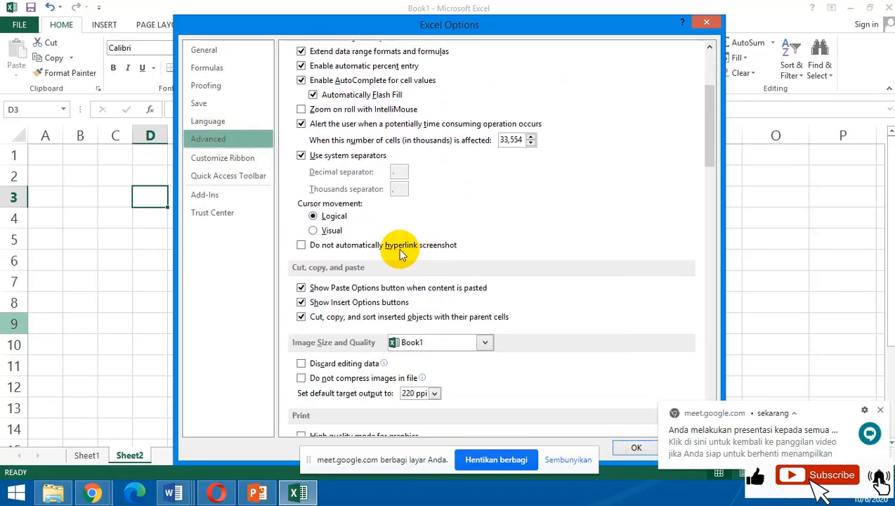
scroll(401, 253, "down", 8)
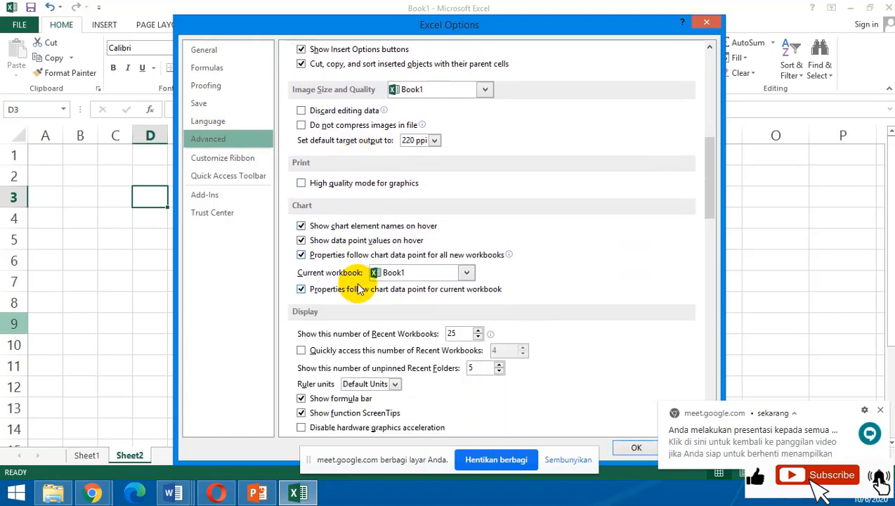
scroll(358, 291, "down", 2)
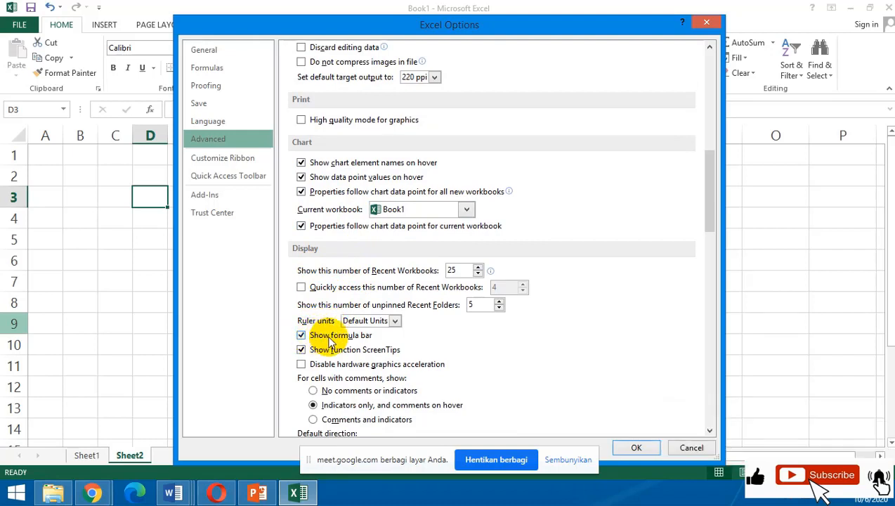
left_click(395, 321)
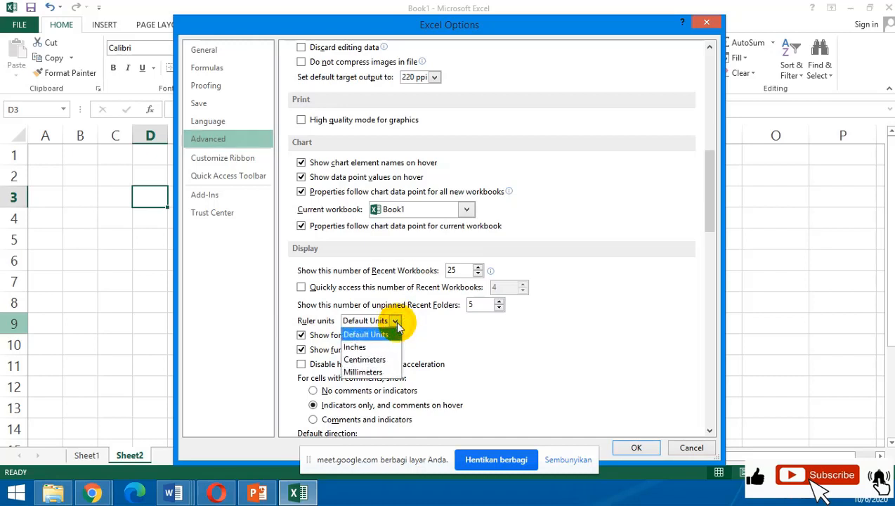
left_click(384, 359)
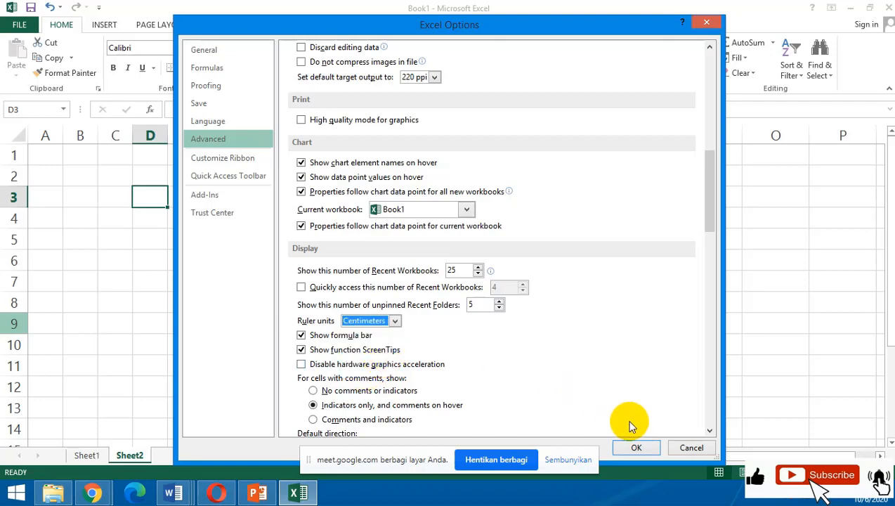
left_click(640, 448)
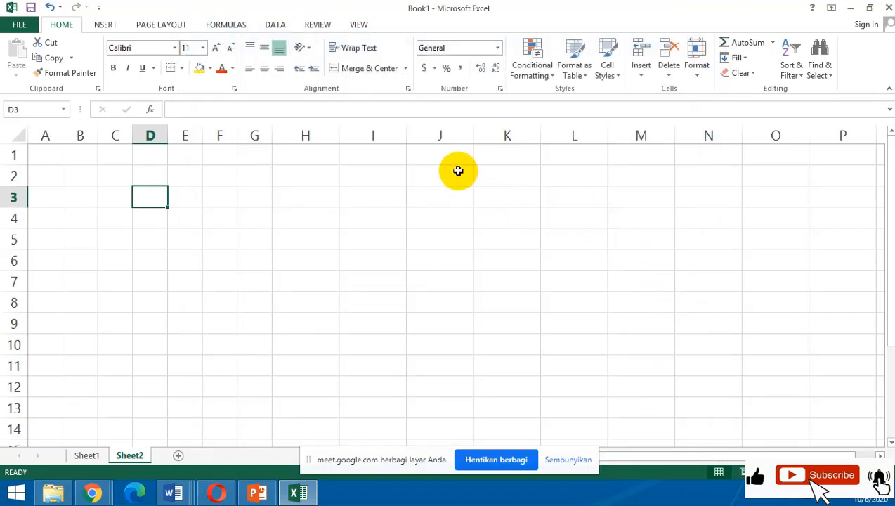
Look over the view commands, check the participants in the Google Meet call and return to Excel.
left_click(360, 26)
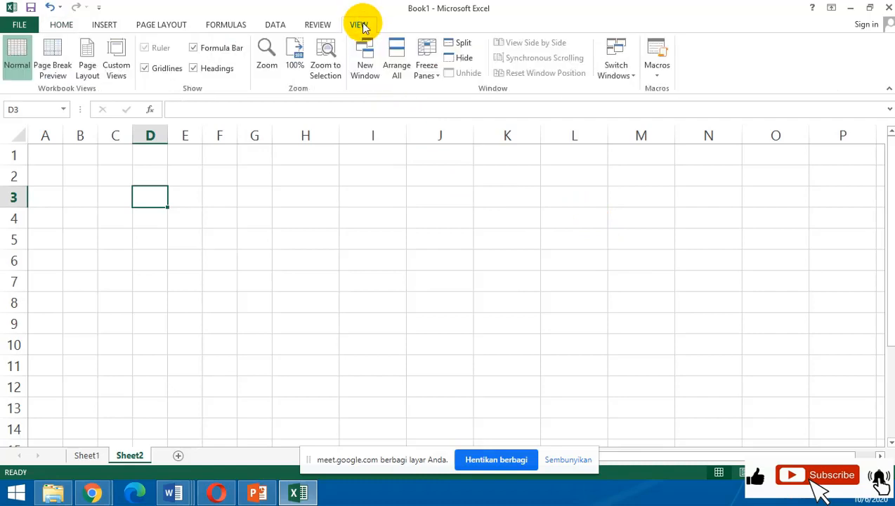
left_click(347, 220)
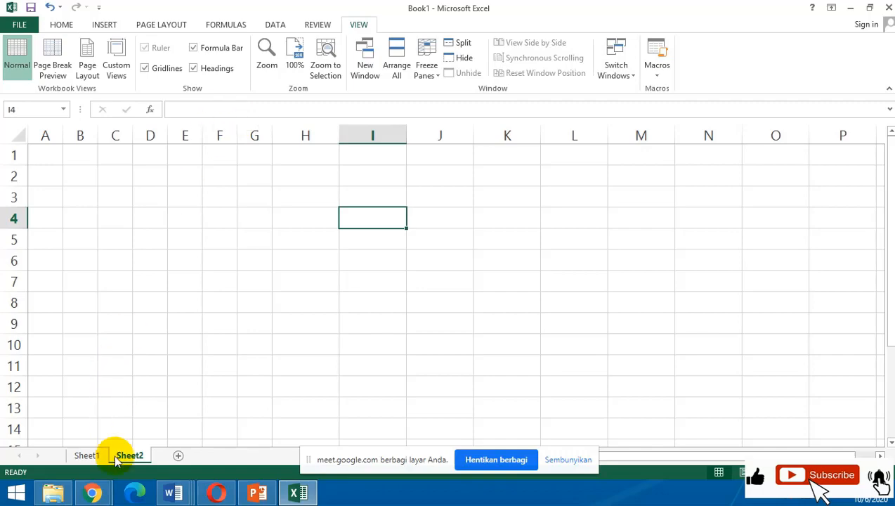
left_click(92, 493)
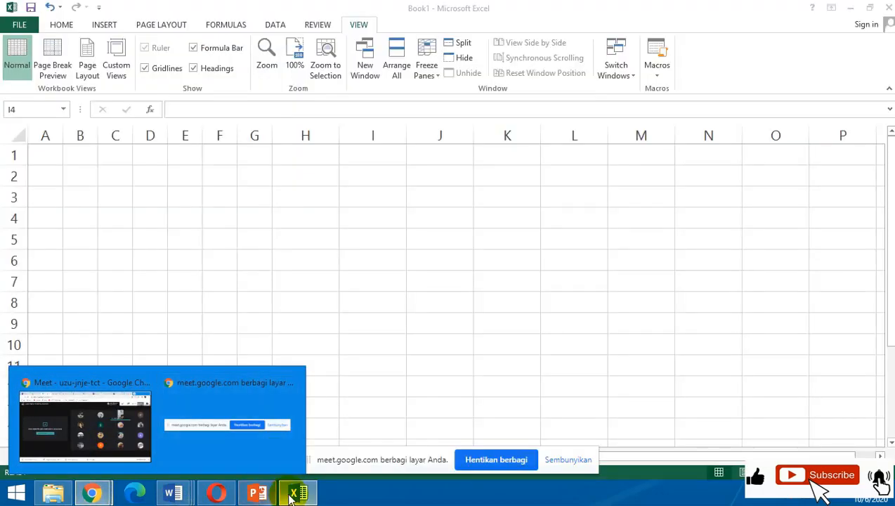
left_click(295, 493)
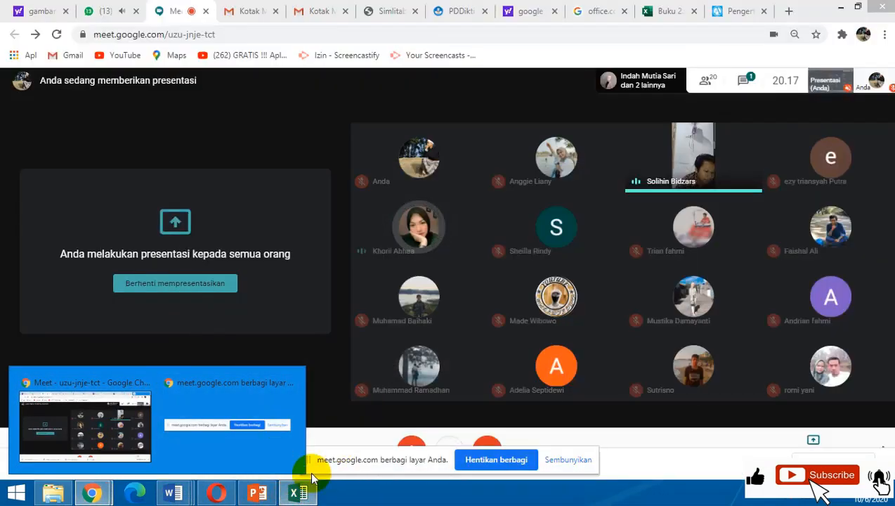
left_click(298, 493)
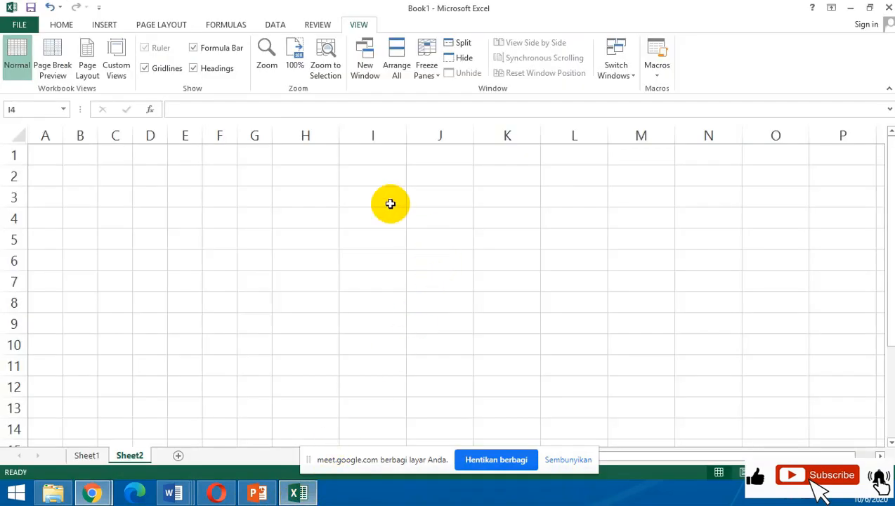
Highlight columns A through G and row 1 on Sheet2 to point out the column and row headings.
left_click(306, 174)
left_click(54, 130)
left_click_drag(54, 130, 259, 125)
left_click(333, 238)
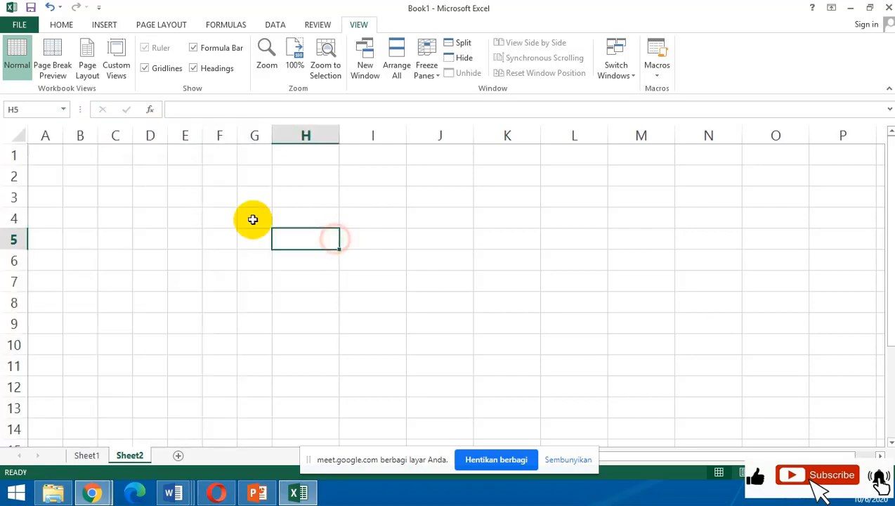
left_click(13, 155)
left_click(87, 247)
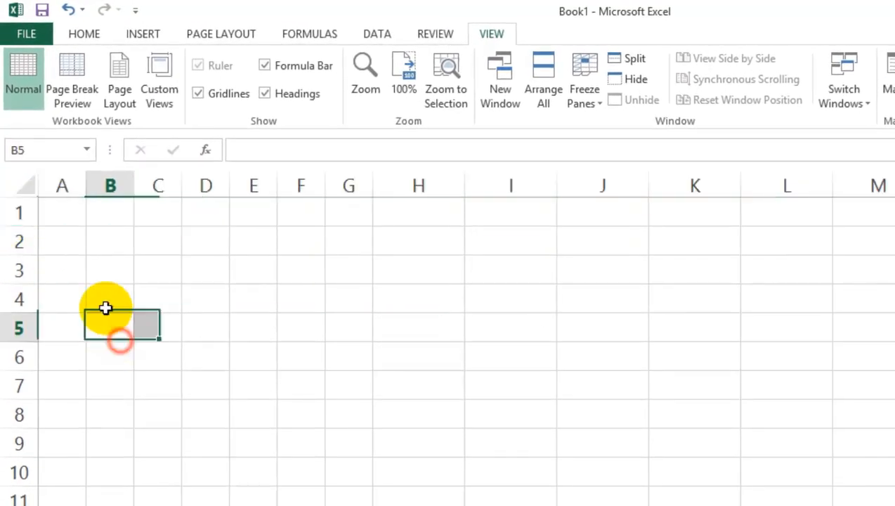
Set the row height of rows 1 through 4 on Sheet2 to 25.
left_click(18, 209)
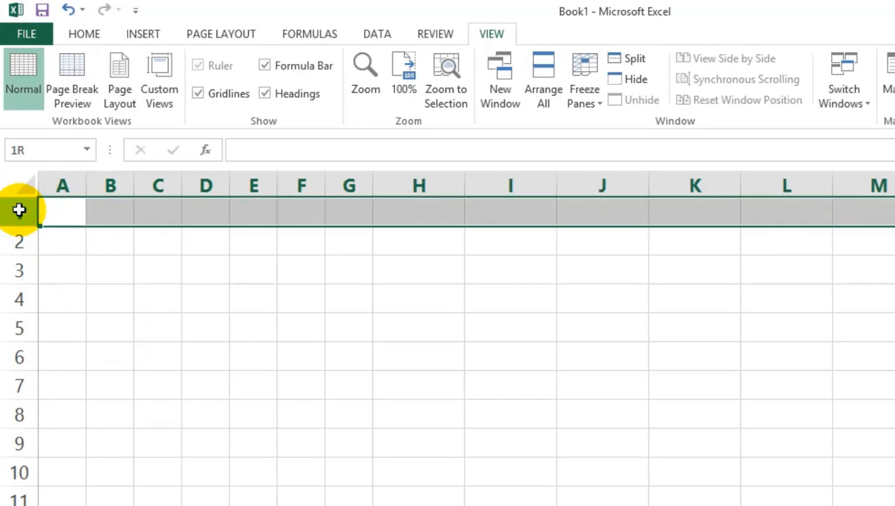
left_click_drag(19, 209, 16, 296)
right_click(18, 268)
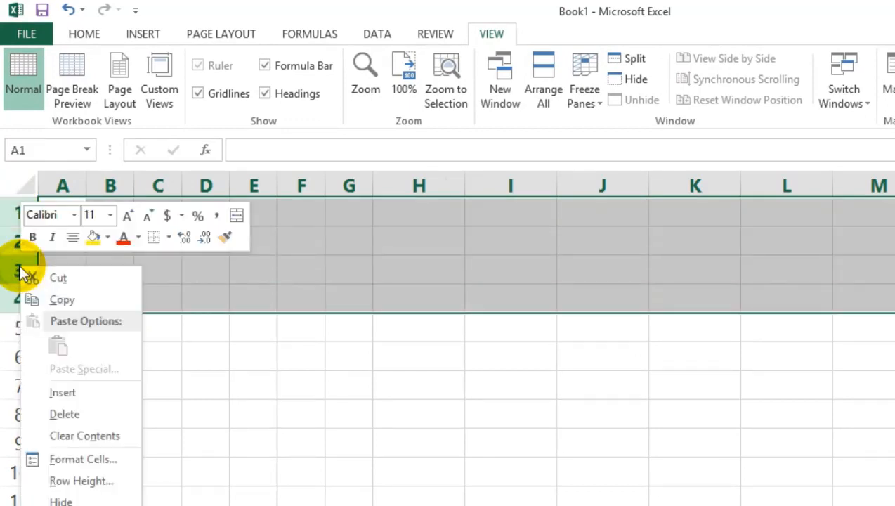
left_click(59, 485)
left_click_drag(70, 443, 378, 373)
double_click(409, 403)
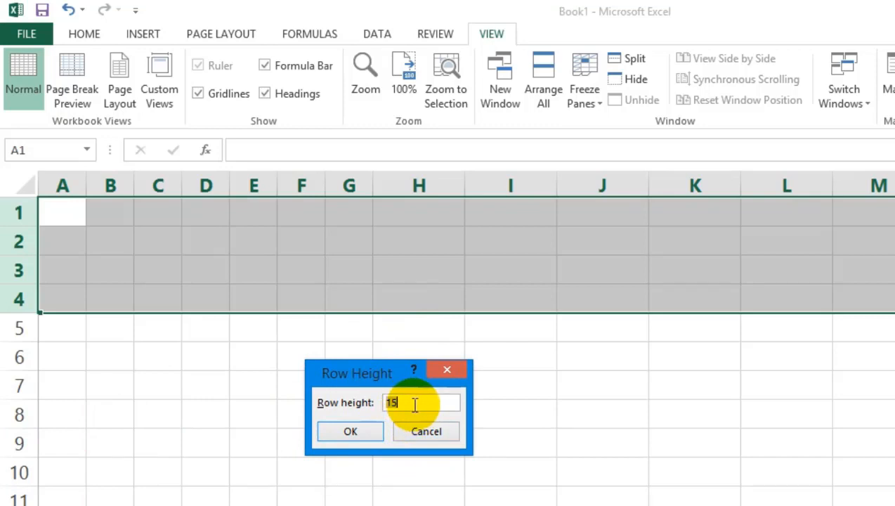
left_click(421, 403)
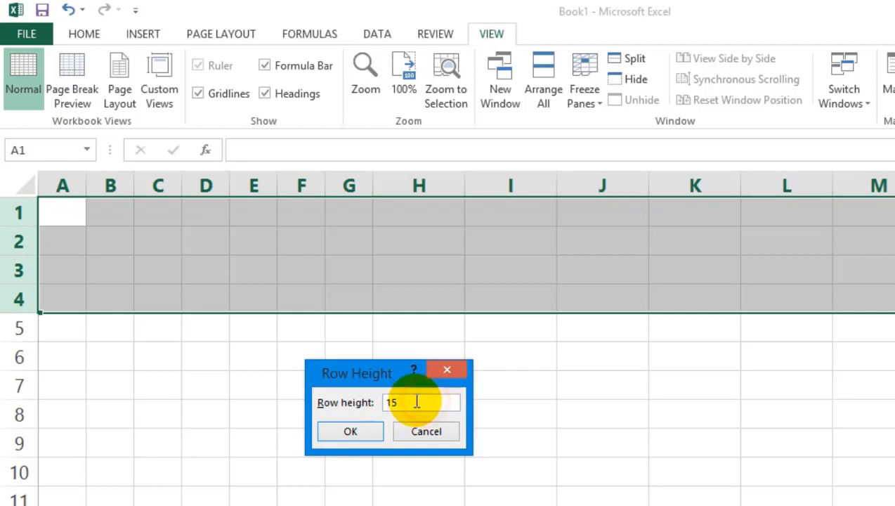
left_click_drag(416, 403, 354, 403)
type("25")
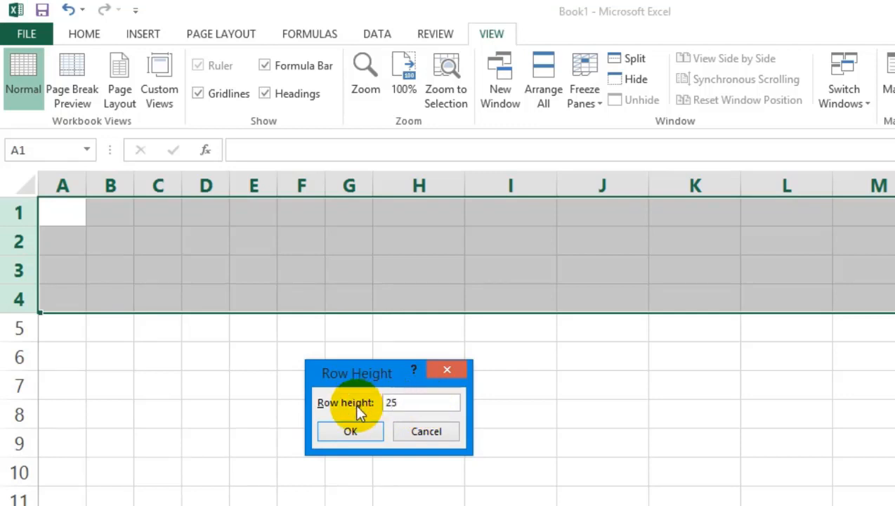
key("Return")
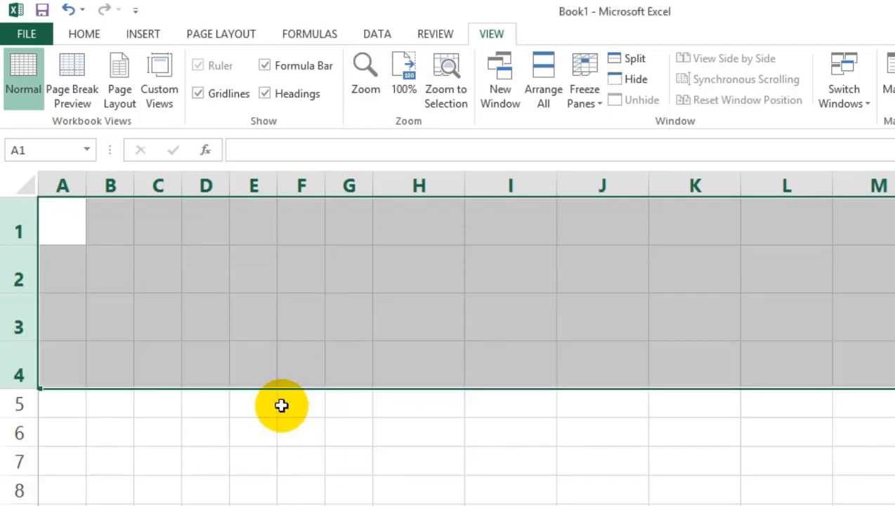
Compare the heights of rows 1 through 4 with the rows below by highlighting each group, ending on rows 1 through 4.
left_click(70, 374)
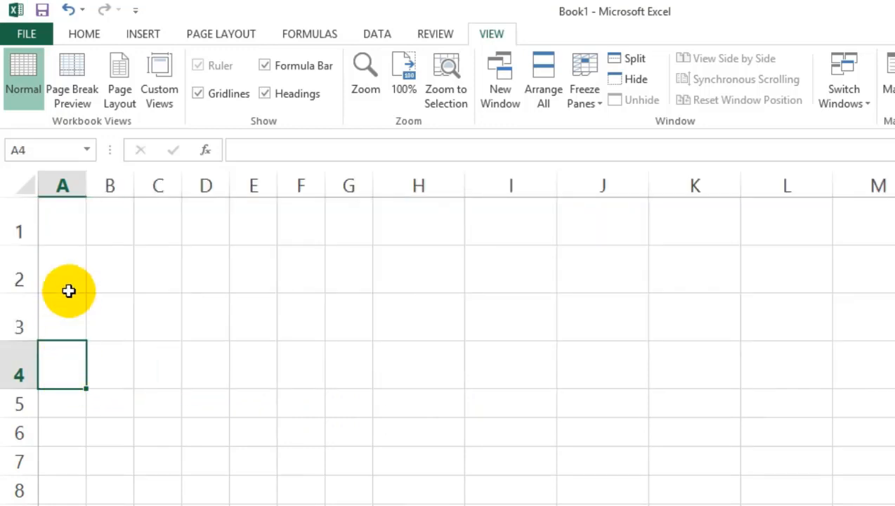
left_click_drag(26, 214, 9, 356)
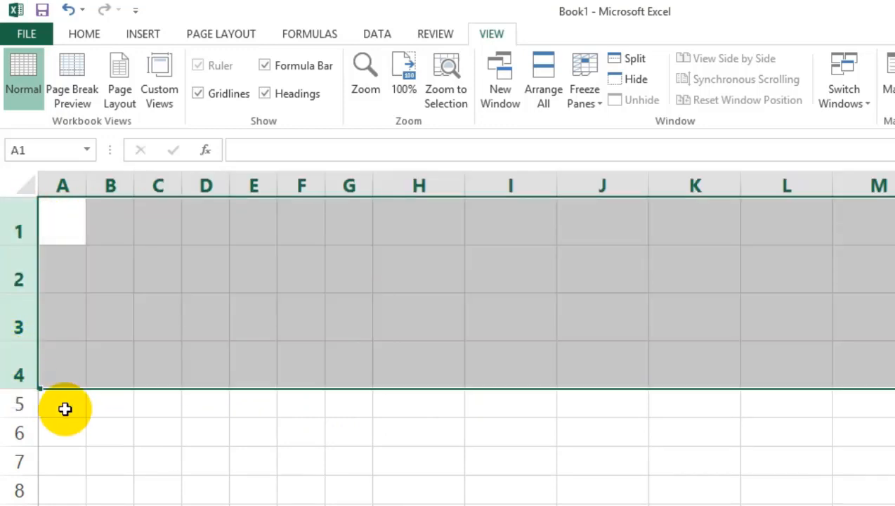
left_click(66, 402)
left_click_drag(15, 402, 6, 499)
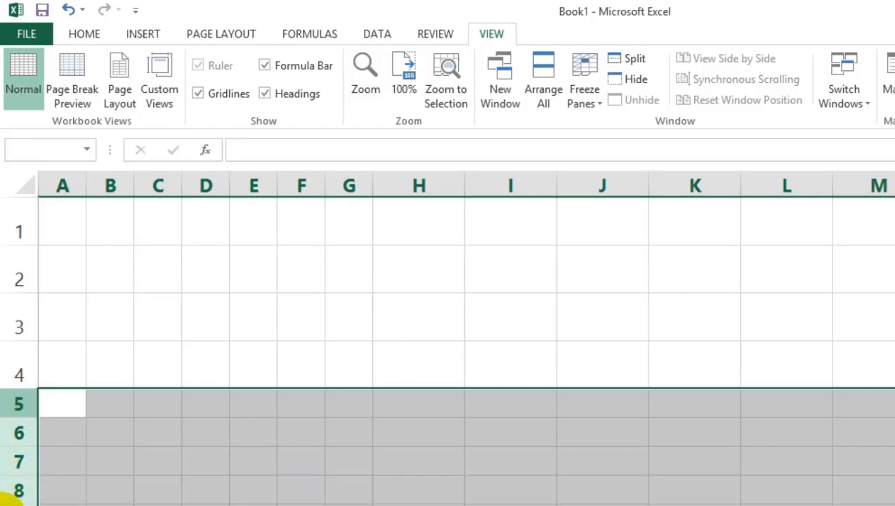
left_click_drag(23, 224, 18, 369)
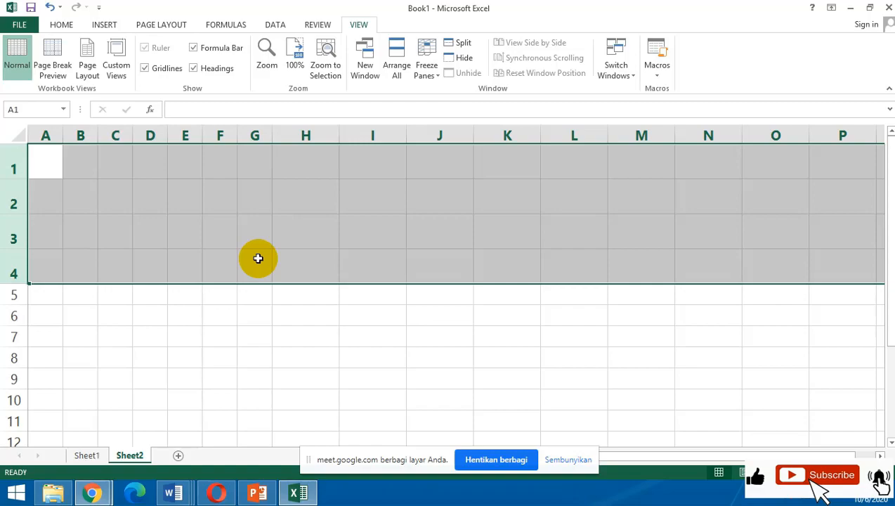
Switch to the Google Meet call, turn on the presenter's microphone and mute the second-row participant whose microphone is on for everyone.
left_click(92, 492)
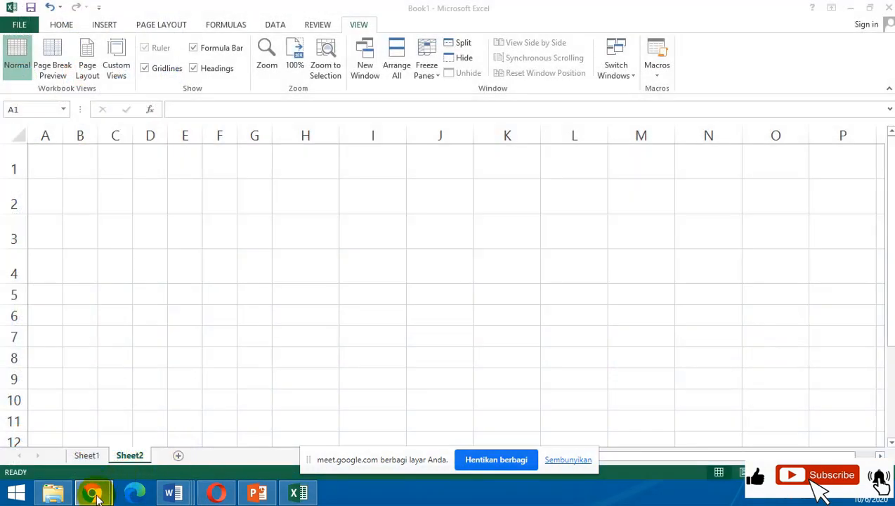
left_click(78, 426)
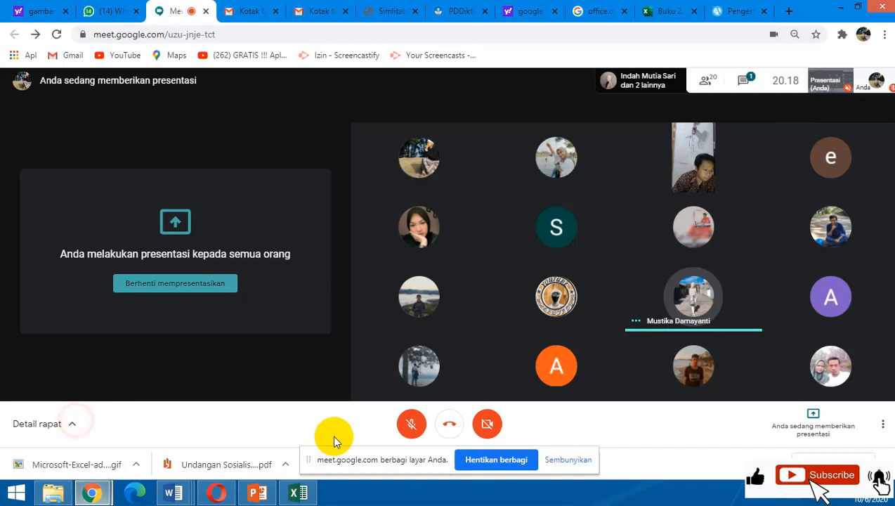
left_click(412, 424)
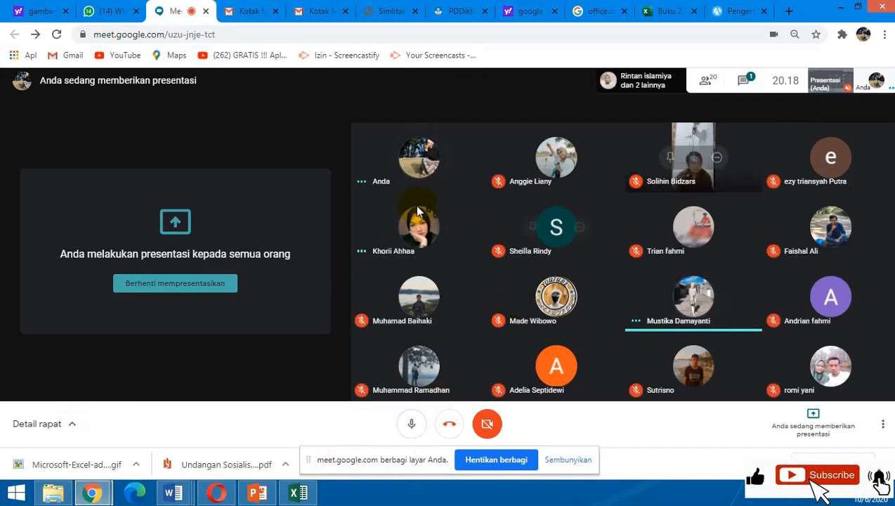
mouse_move(415, 242)
left_click(419, 227)
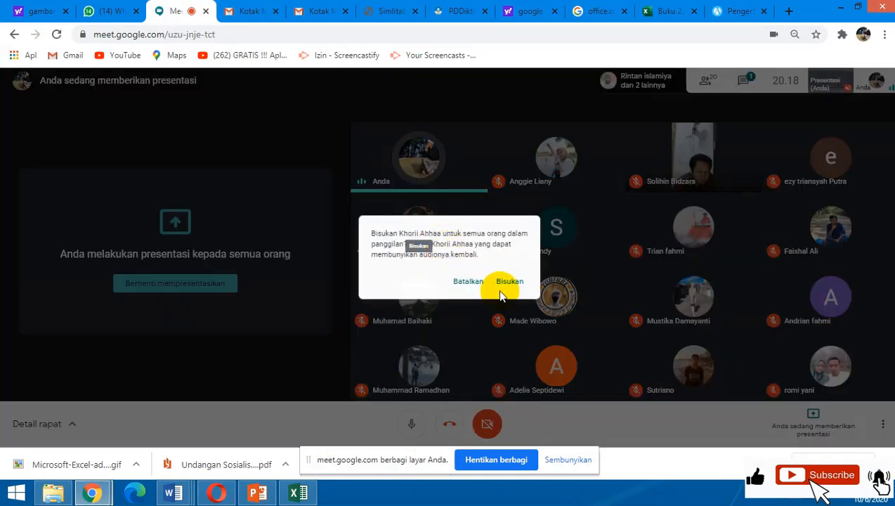
left_click(511, 282)
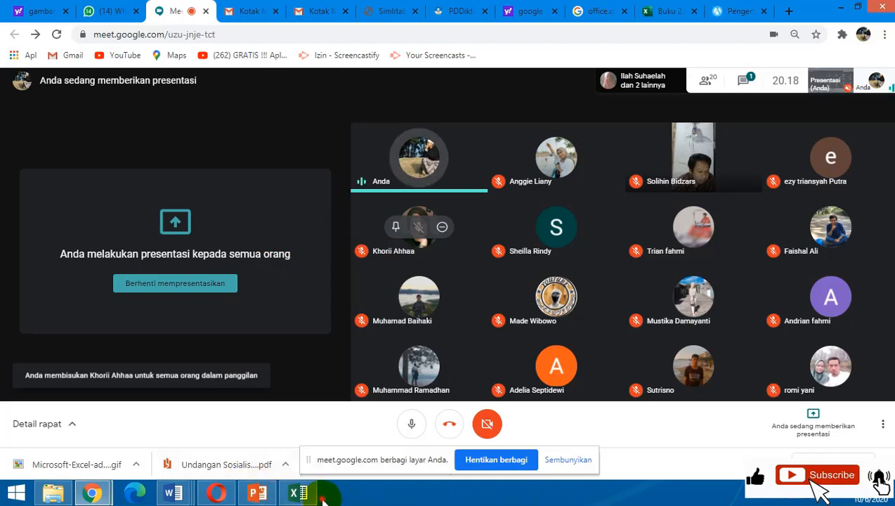
Return to Excel, clear the row selection by selecting cell G6 and dismiss the Meet presentation notification.
left_click(300, 495)
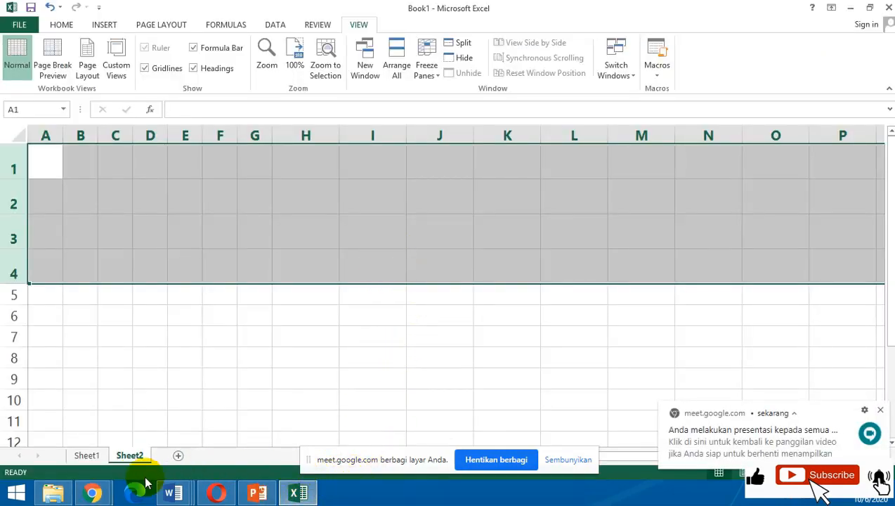
left_click(256, 315)
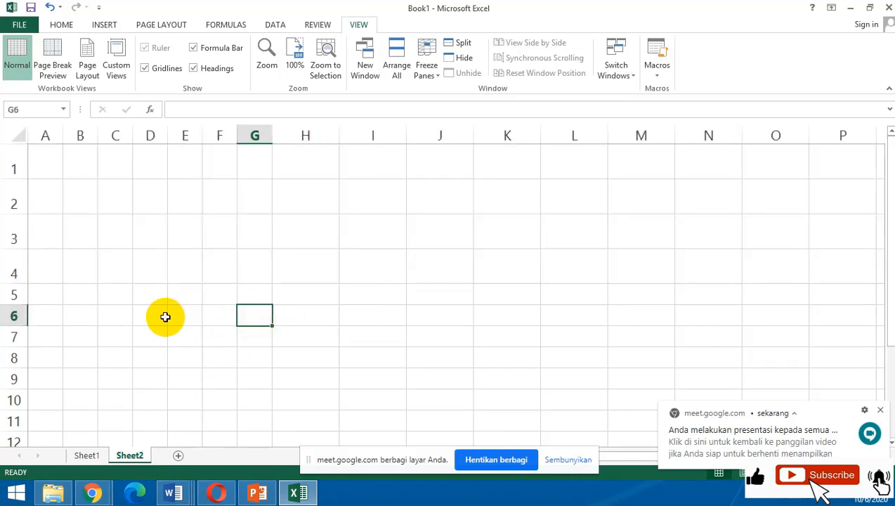
left_click(880, 410)
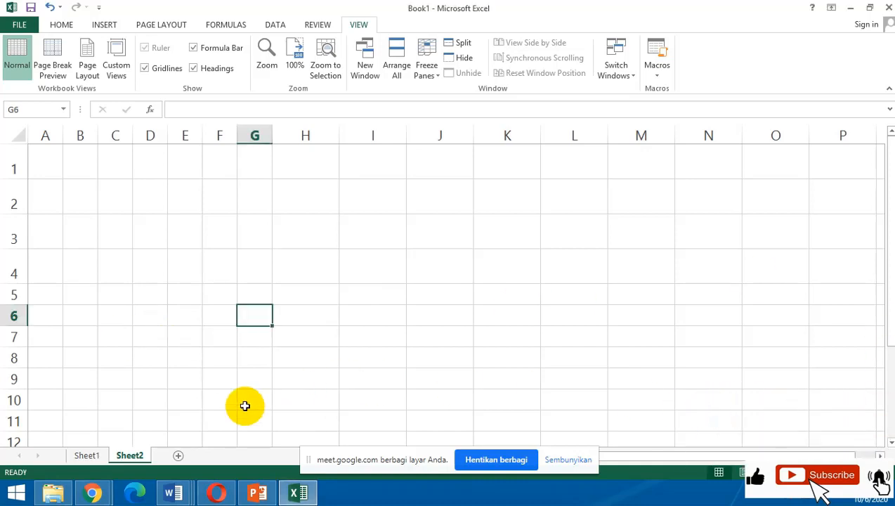
Add three new worksheets after Sheet2 and hide the screen-sharing bar that covers the sheet area.
left_click(85, 455)
left_click(128, 455)
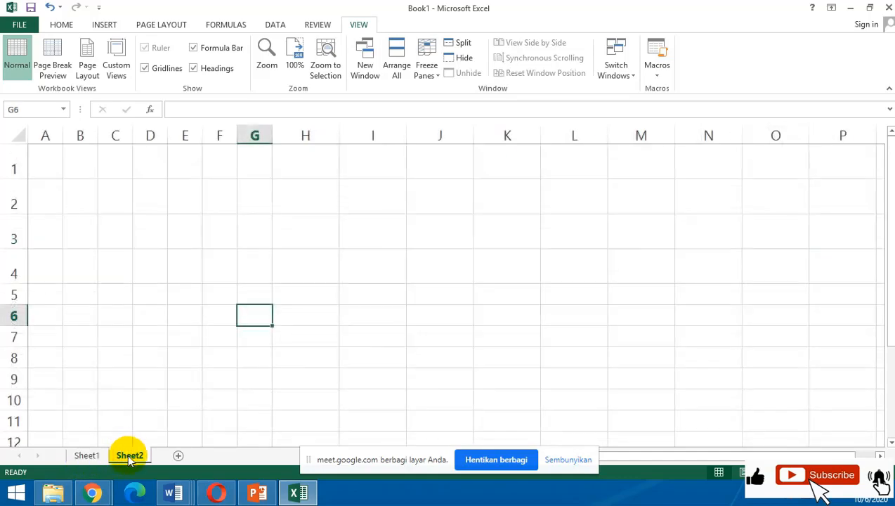
left_click(178, 456)
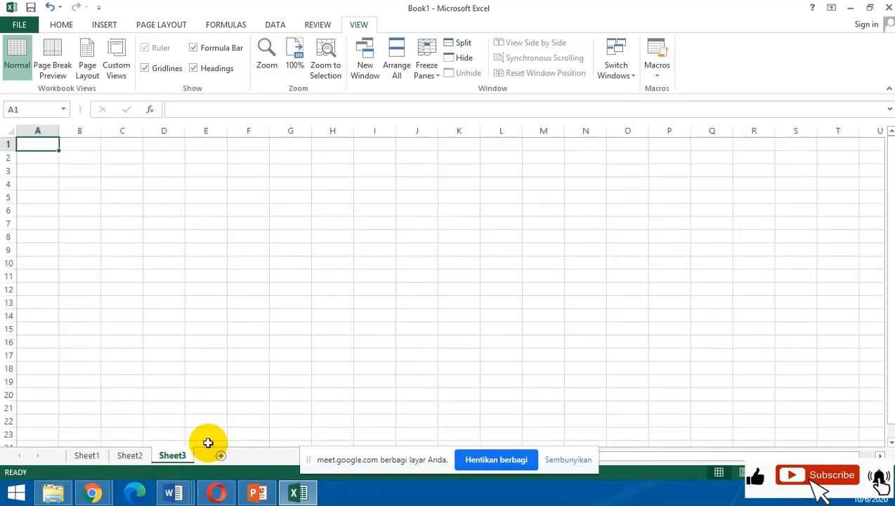
left_click(571, 459)
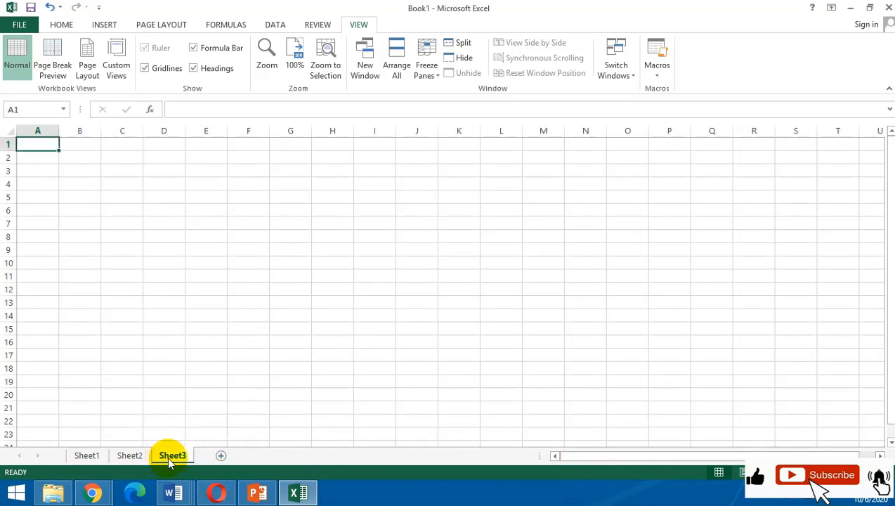
left_click(221, 456)
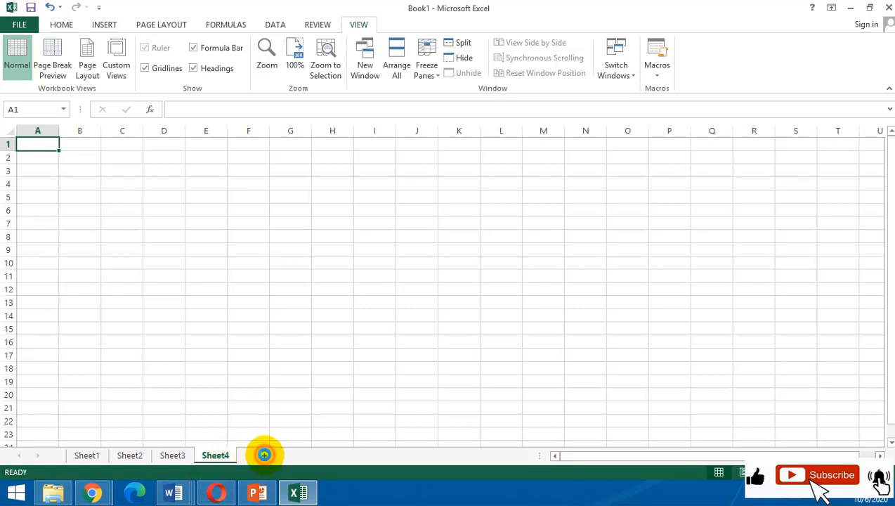
left_click(264, 455)
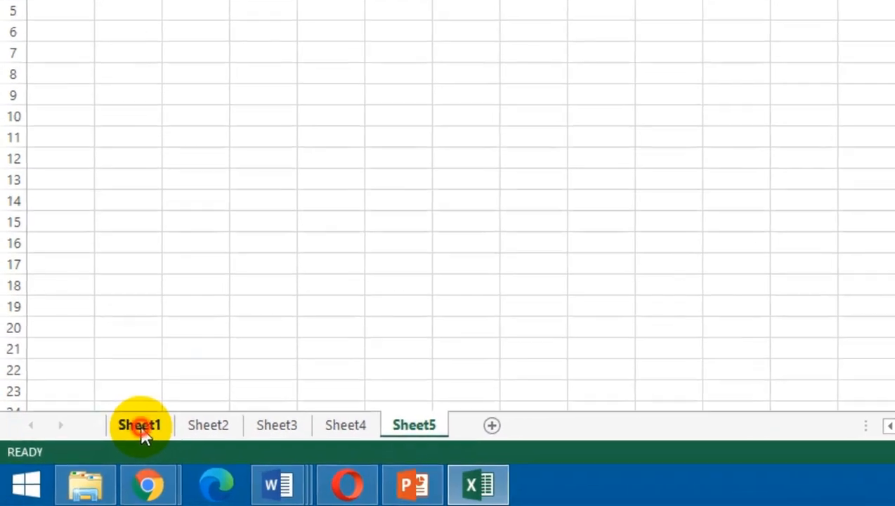
View the worksheets one after another from Sheet1 through Sheet5.
left_click(87, 457)
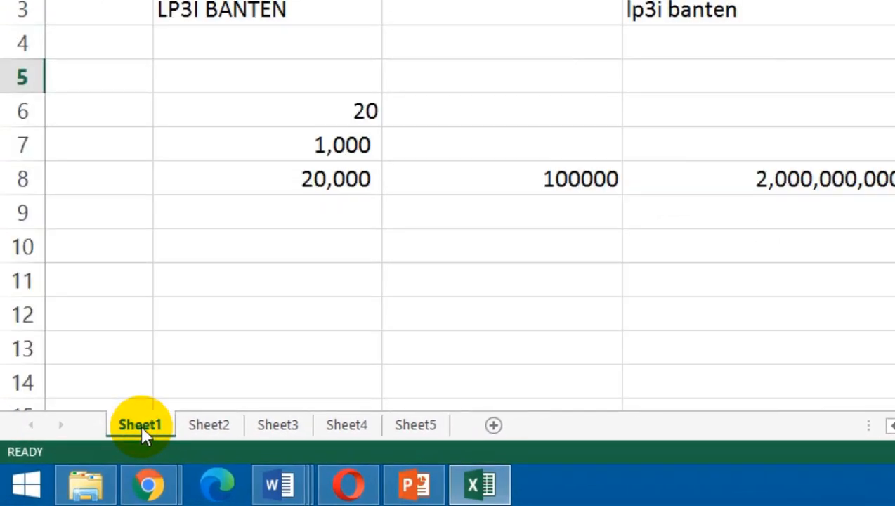
left_click(234, 435)
left_click(279, 430)
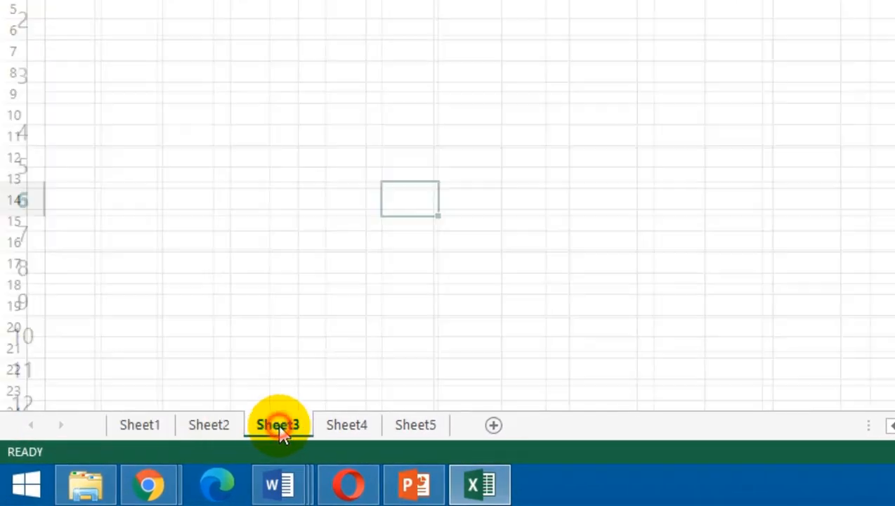
left_click(356, 432)
left_click(422, 429)
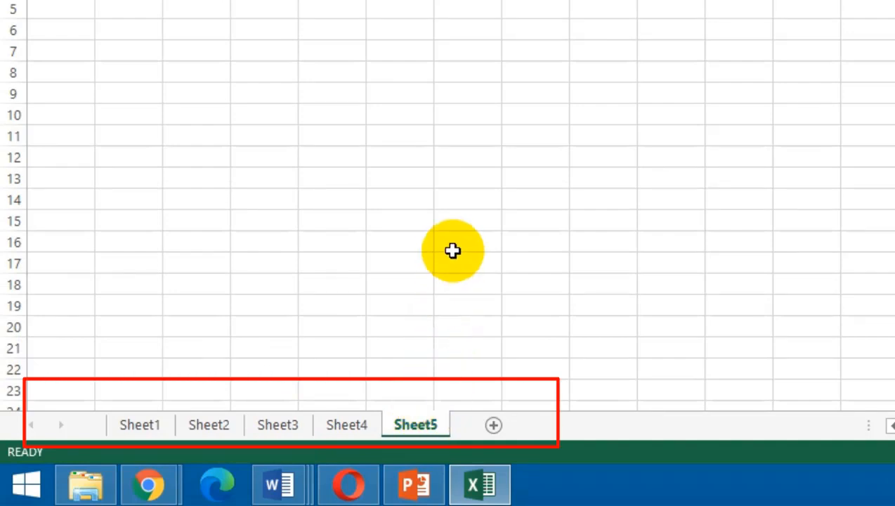
Rename the Sheet1 worksheet as LATIHAN 1.
left_click(157, 426)
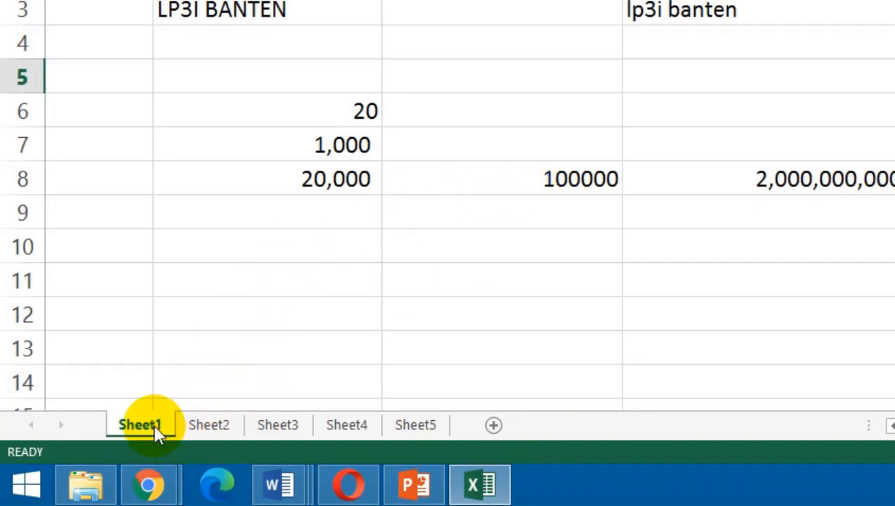
right_click(155, 424)
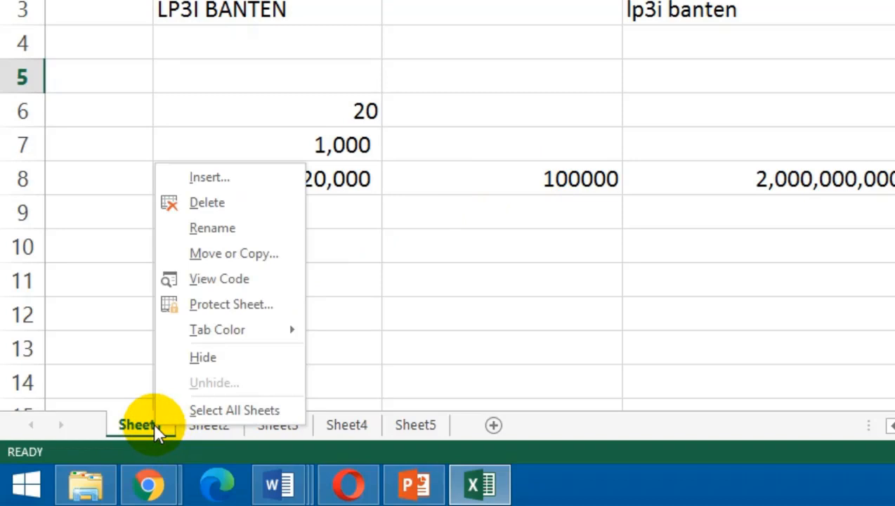
left_click(209, 227)
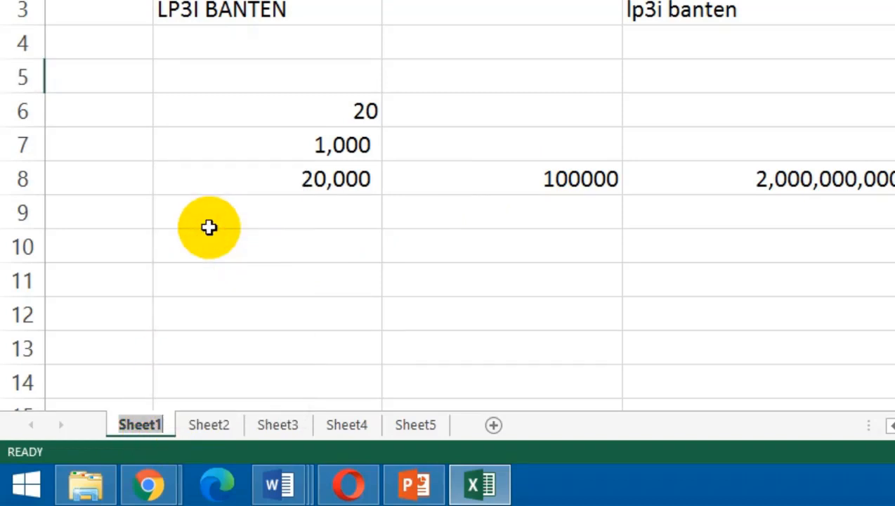
type("LATIHAN 1")
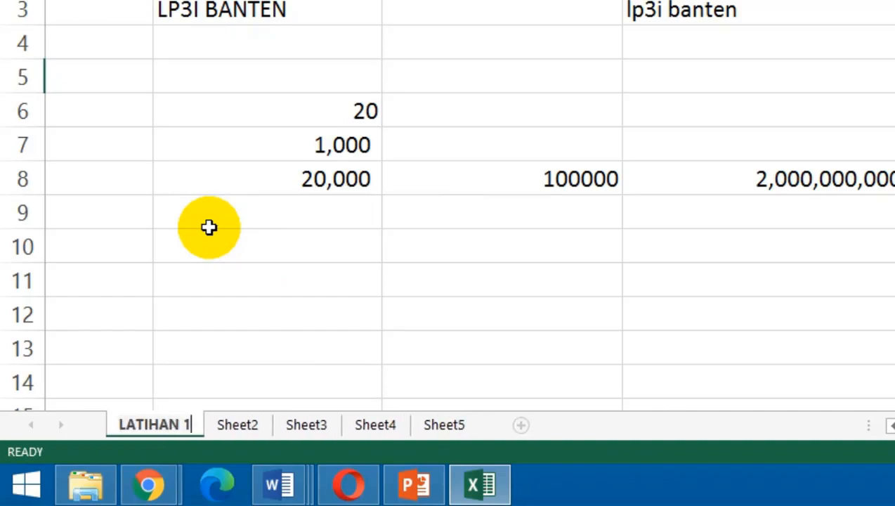
Rename the Sheet2 worksheet as LATIHAN 2.
left_click(259, 426)
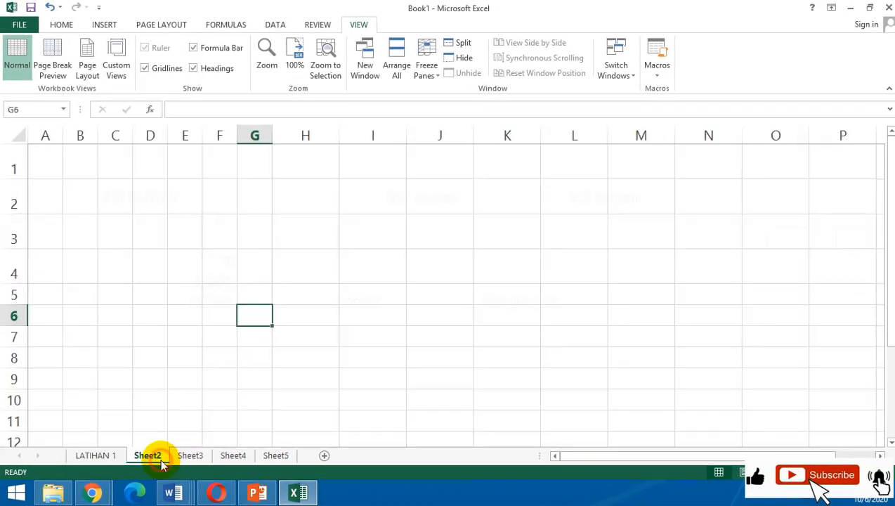
right_click(160, 458)
left_click(211, 335)
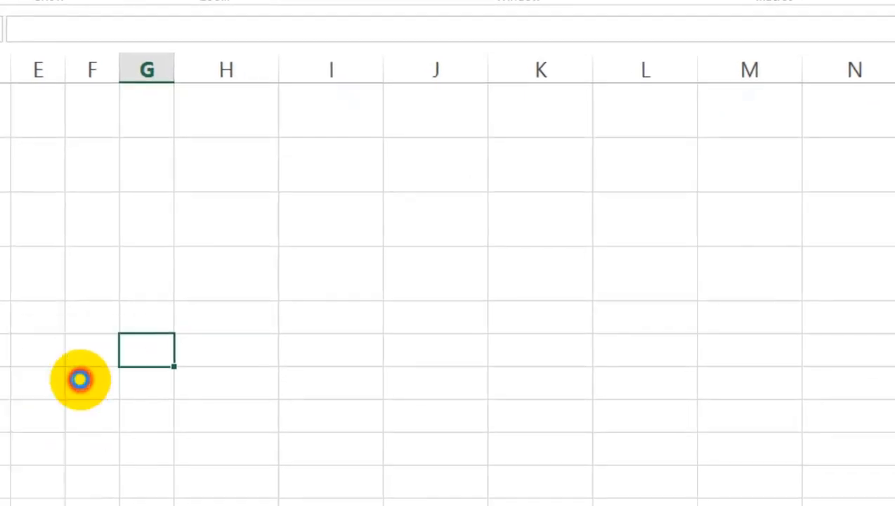
type("LATIH")
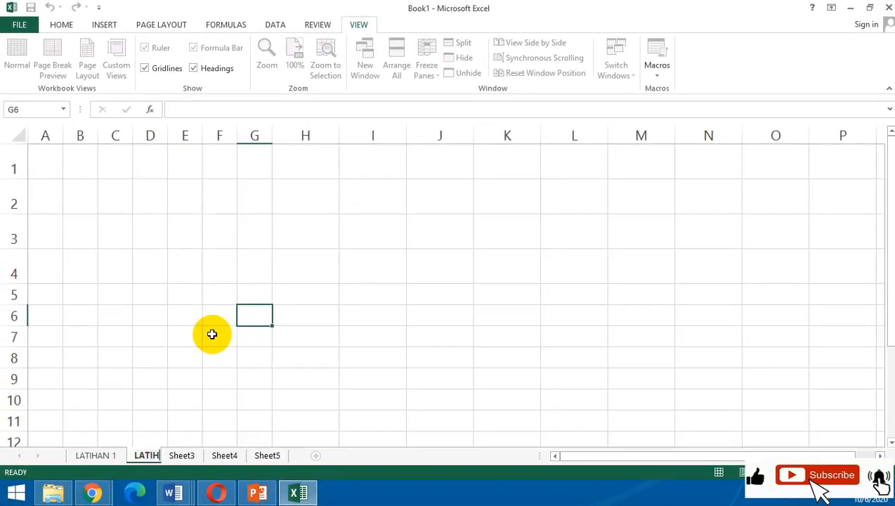
type("AN 2")
key("Return")
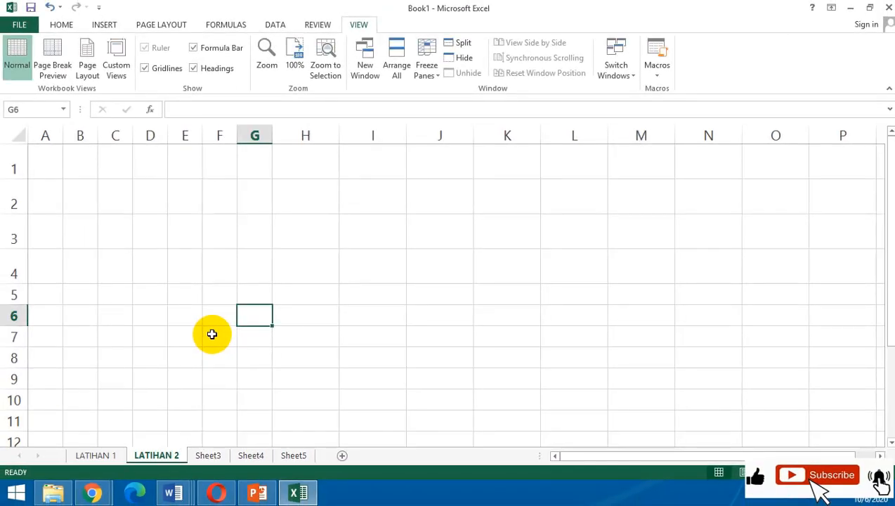
Rename the Sheet3 worksheet as LATIHAN 3.
left_click(205, 455)
double_click(207, 455)
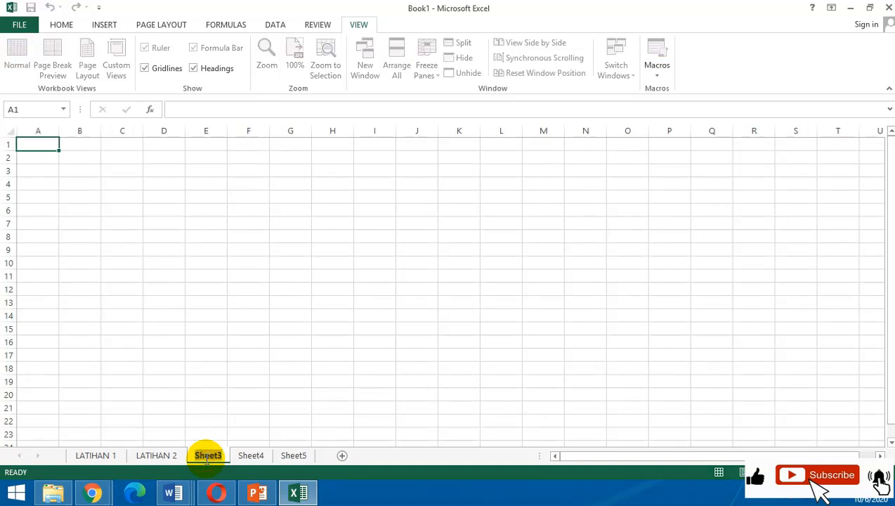
type("LATIHAN")
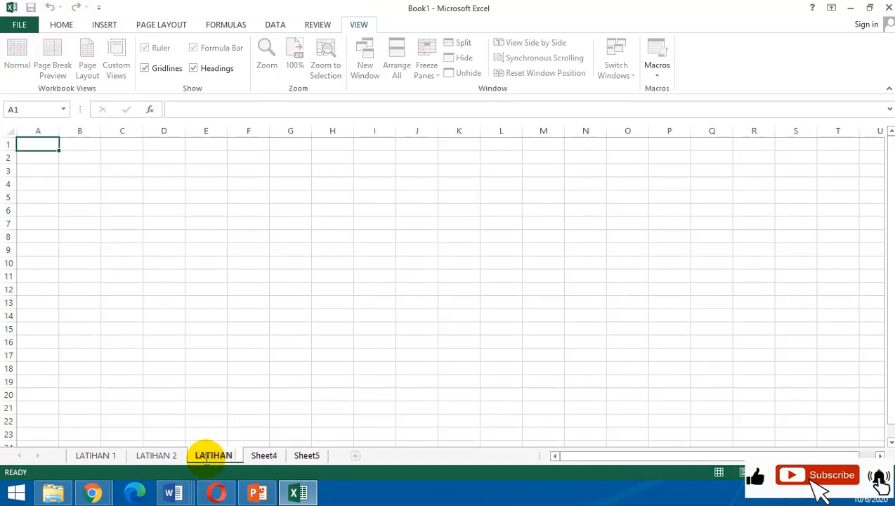
type(" 3")
key("Return")
Return to the LATIHAN 1 worksheet, set its tab color to red and select cell B14.
left_click(156, 455)
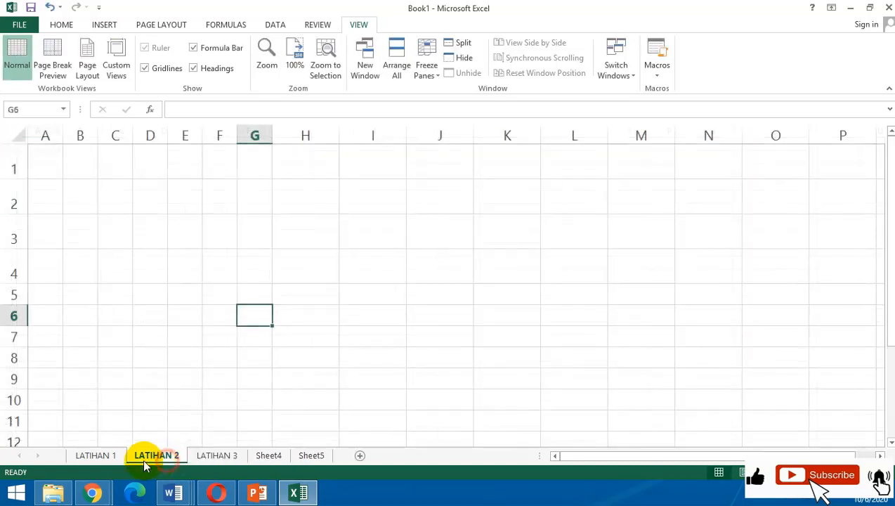
left_click(114, 456)
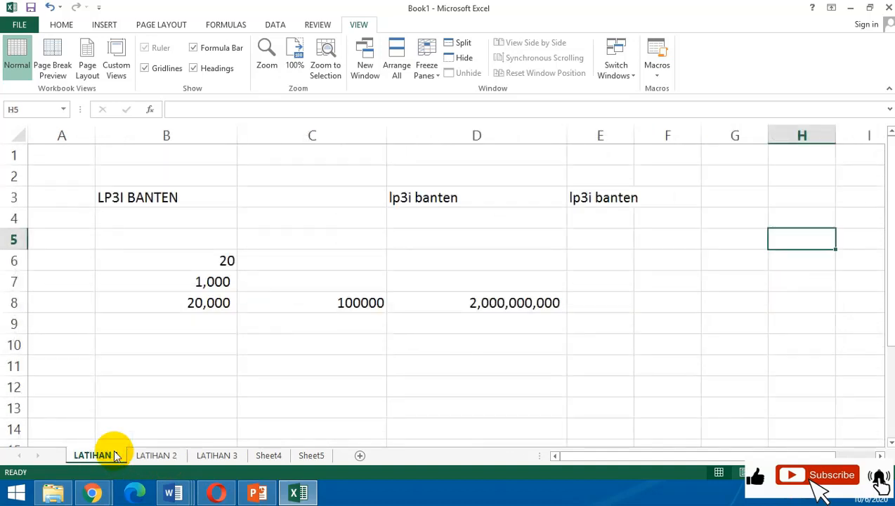
type("1")
key("Return")
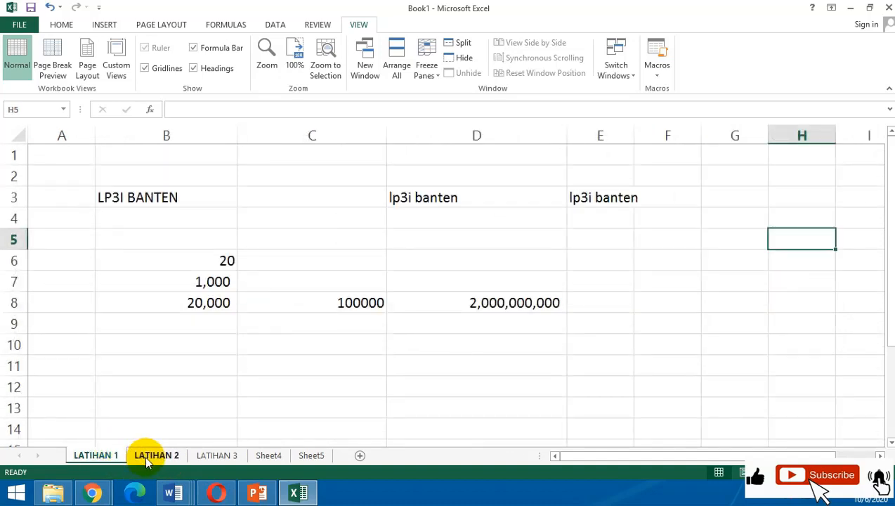
right_click(96, 455)
mouse_move(151, 402)
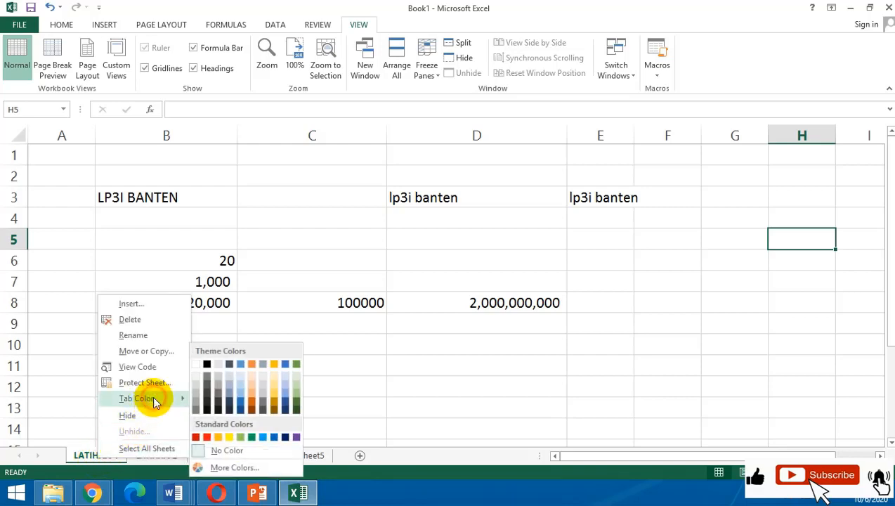
left_click(202, 439)
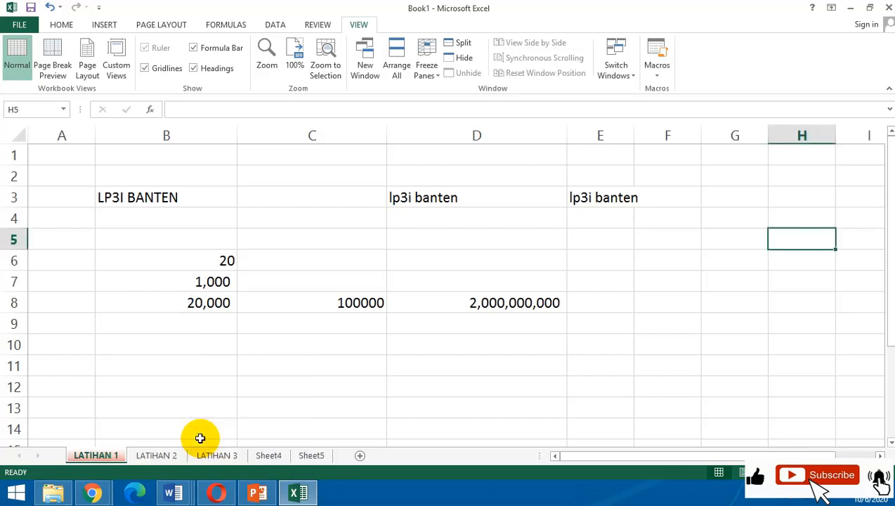
left_click(218, 425)
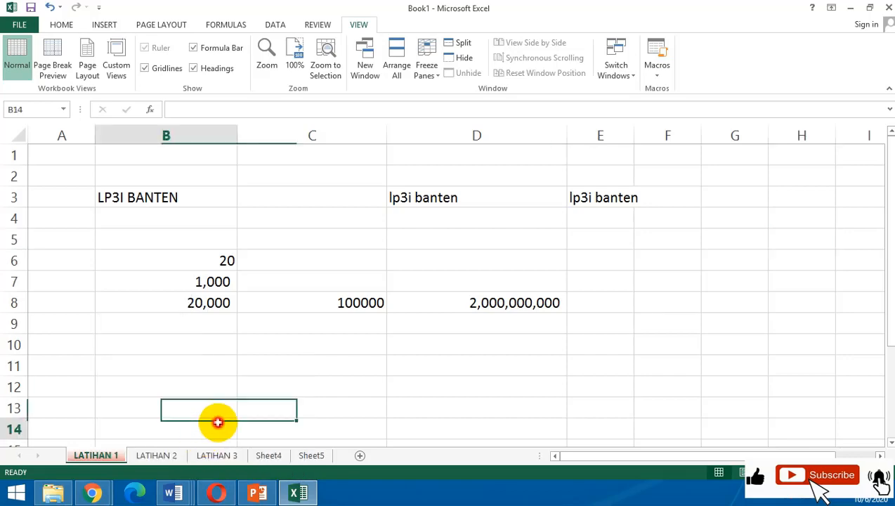
Set the tab color of the LATIHAN 2 worksheet to light blue and select cell I9 there.
left_click(168, 456)
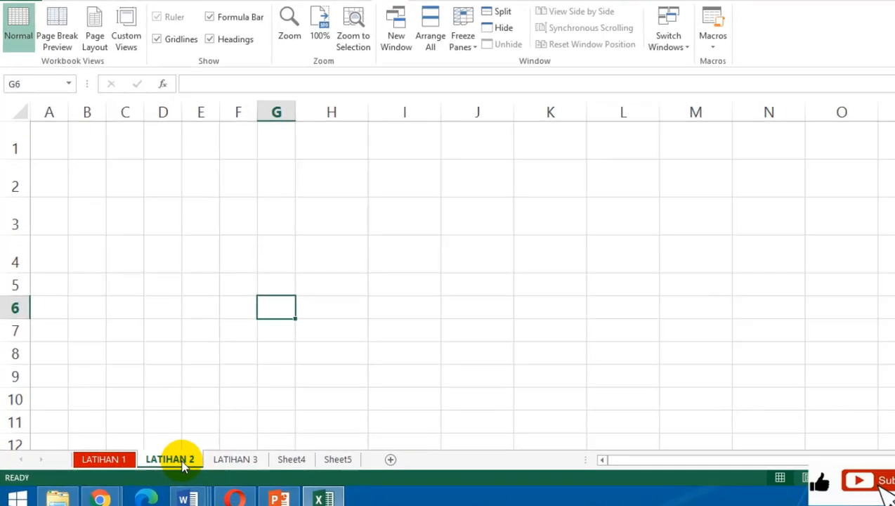
right_click(166, 454)
left_click(321, 393)
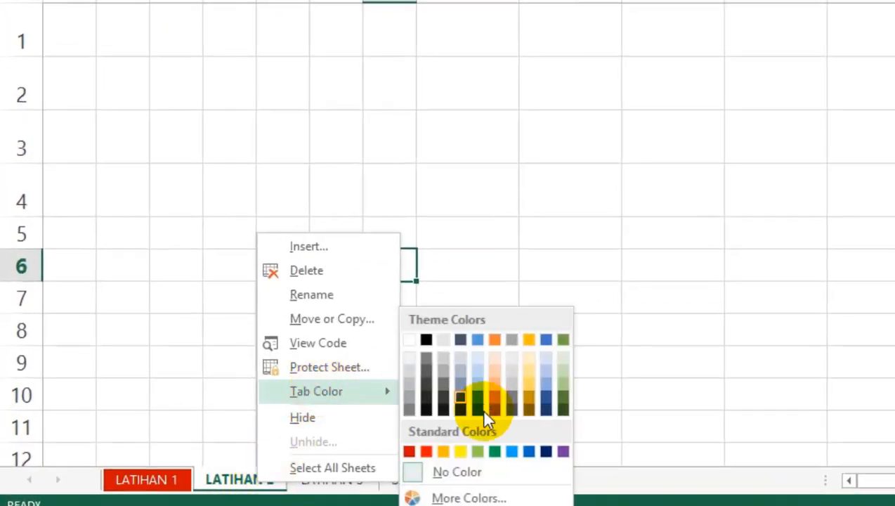
left_click(514, 450)
left_click(530, 360)
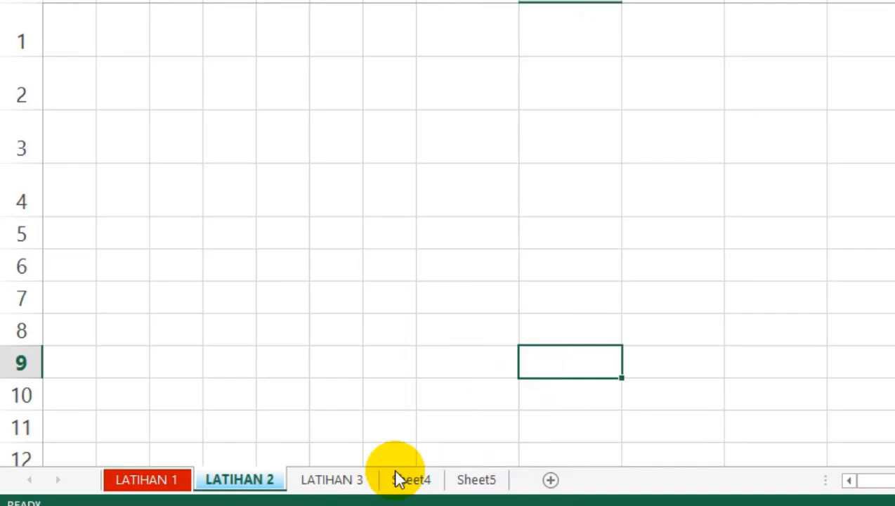
Set the tab color of the LATIHAN 3 worksheet to yellow and switch to Sheet4.
left_click(336, 480)
right_click(334, 480)
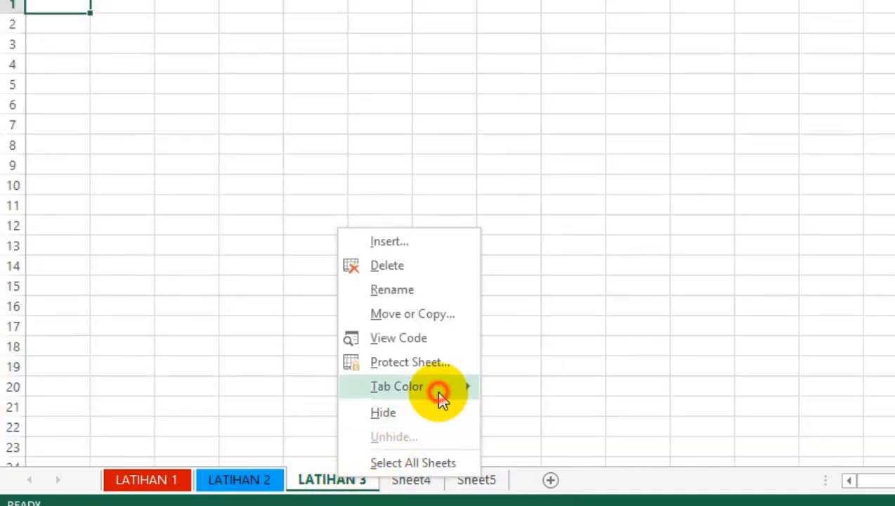
mouse_move(440, 388)
left_click(540, 452)
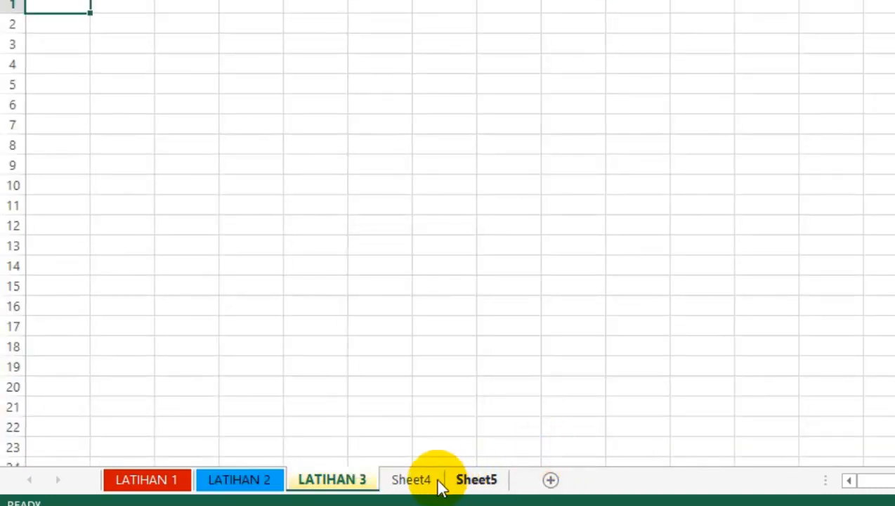
left_click(420, 480)
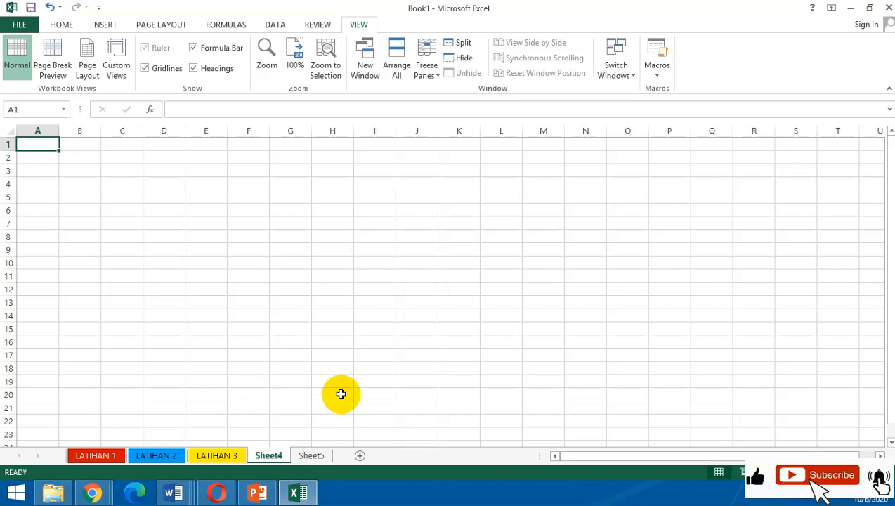
View the colored worksheets LATIHAN 1, LATIHAN 2 and LATIHAN 3 in turn, ending on LATIHAN 3 with cell H20 selected.
left_click(161, 455)
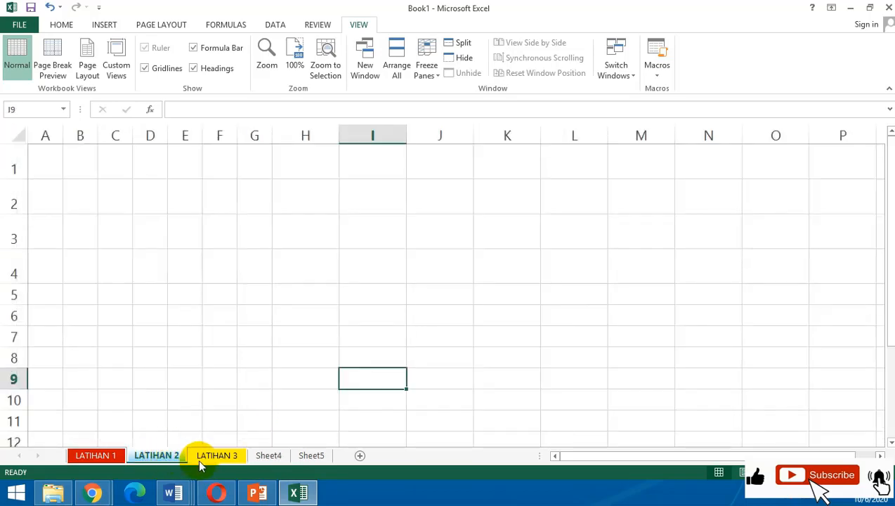
left_click(199, 457)
left_click(148, 452)
left_click(222, 455)
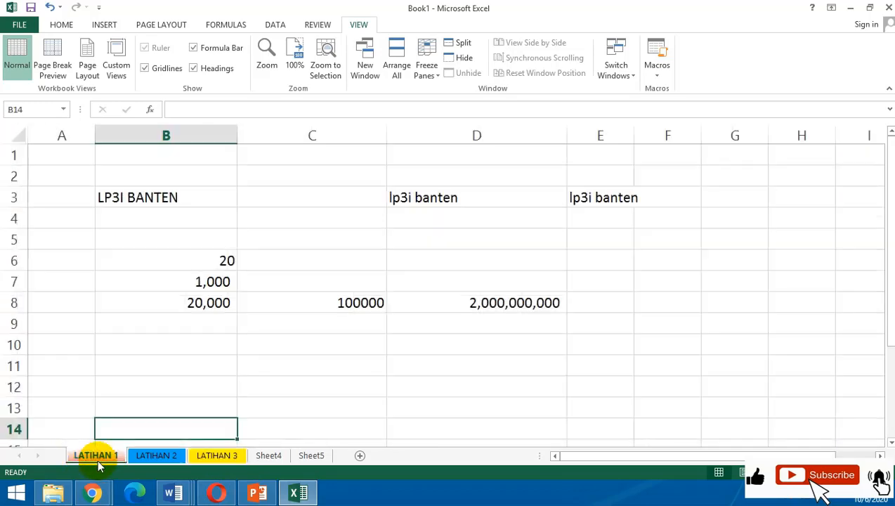
left_click(154, 456)
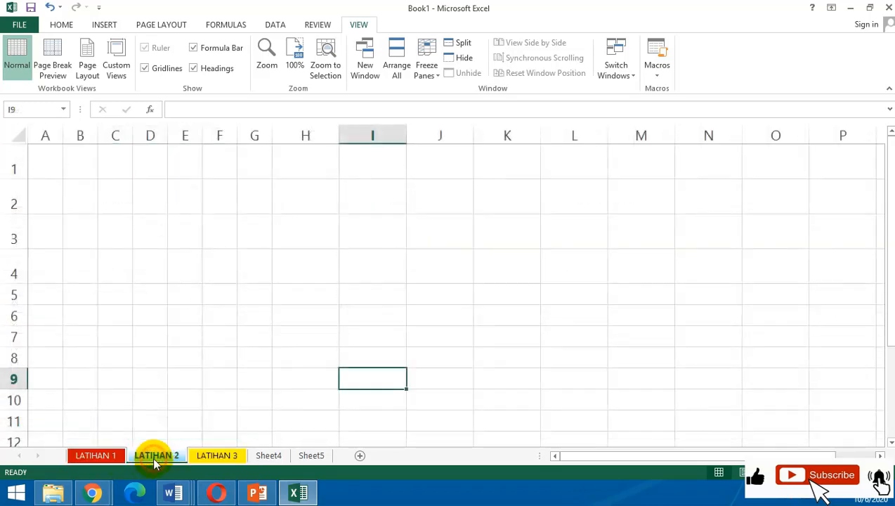
left_click(217, 456)
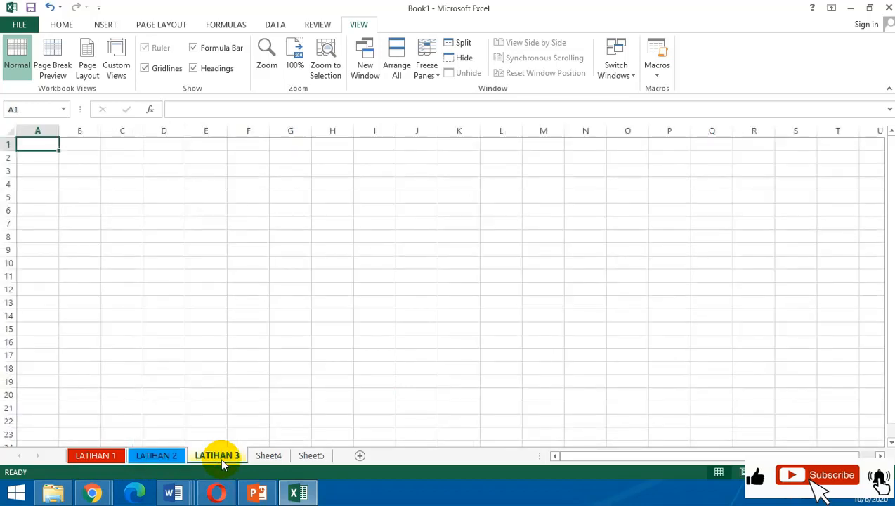
left_click(328, 395)
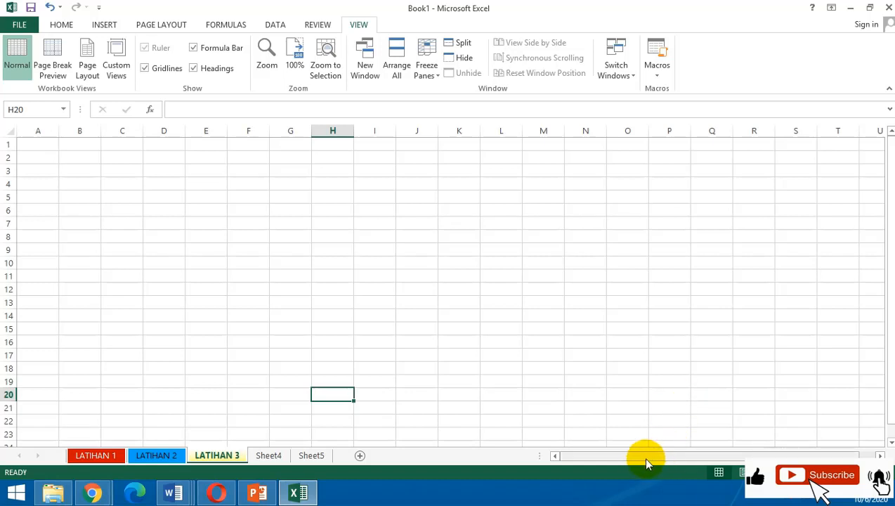
Zoom the LATIHAN 3 worksheet out to small cells, zoom it back in to an enlarged view and select cell H16.
left_click_drag(638, 456, 584, 464)
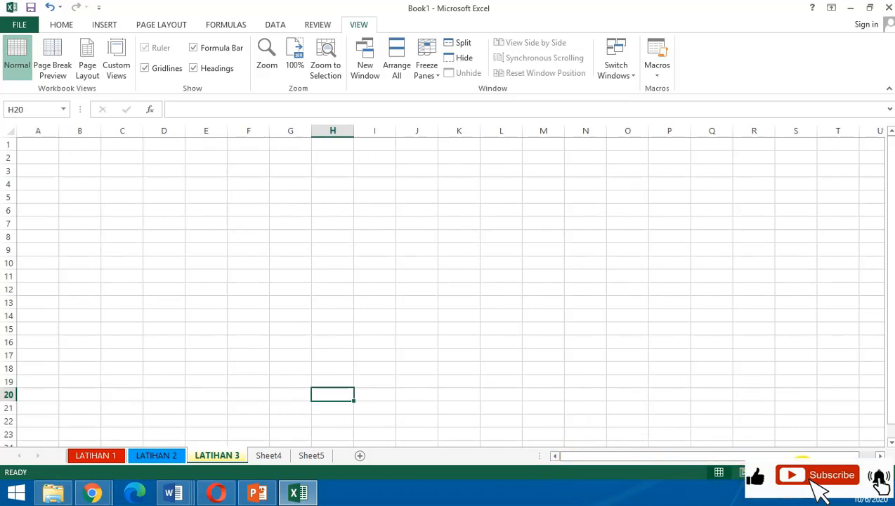
left_click(785, 471)
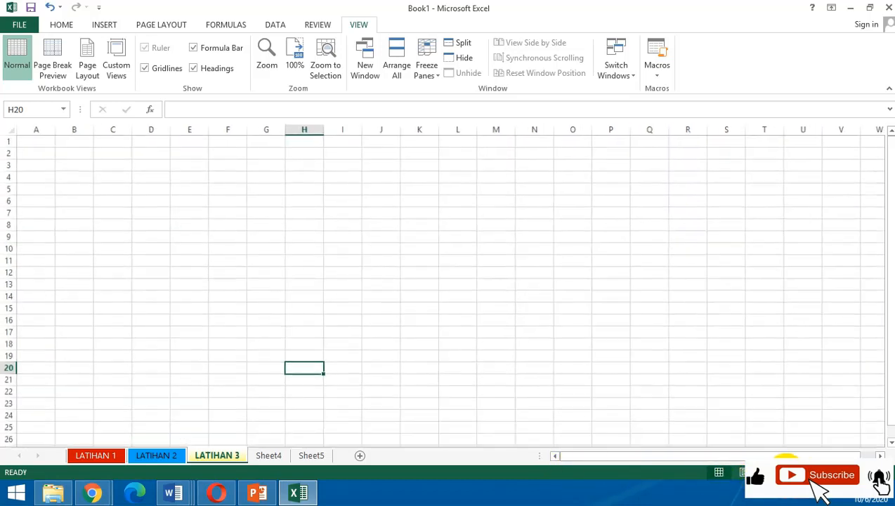
left_click(785, 471)
left_click(786, 472)
left_click(786, 471)
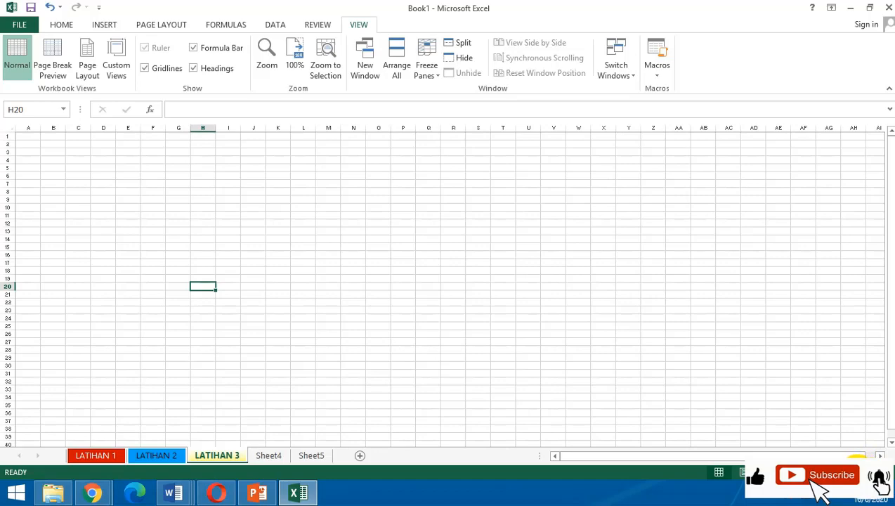
left_click(862, 472)
left_click(862, 471)
left_click(862, 471)
left_click(863, 472)
left_click(862, 471)
left_click(862, 472)
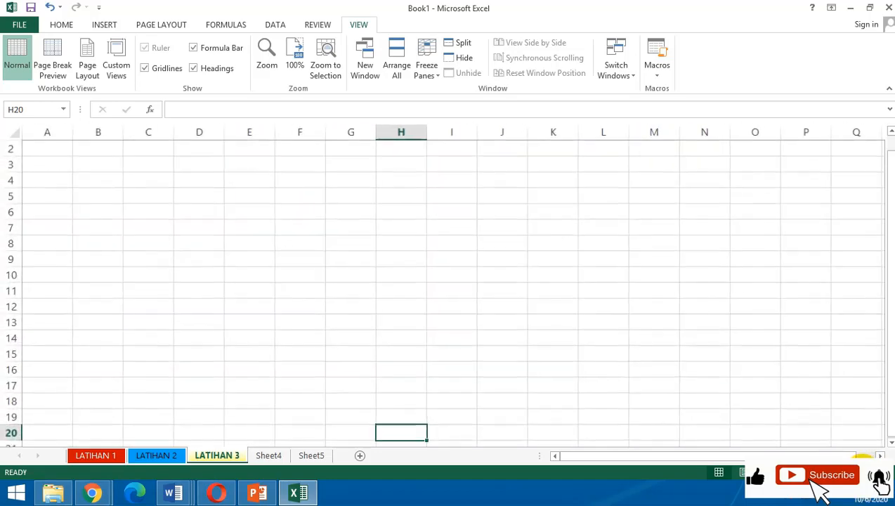
left_click(863, 471)
left_click(862, 471)
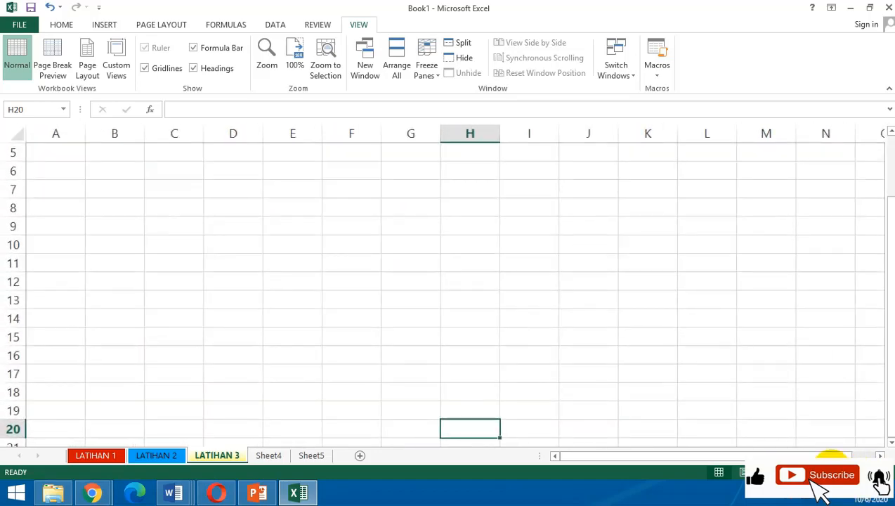
left_click(480, 350)
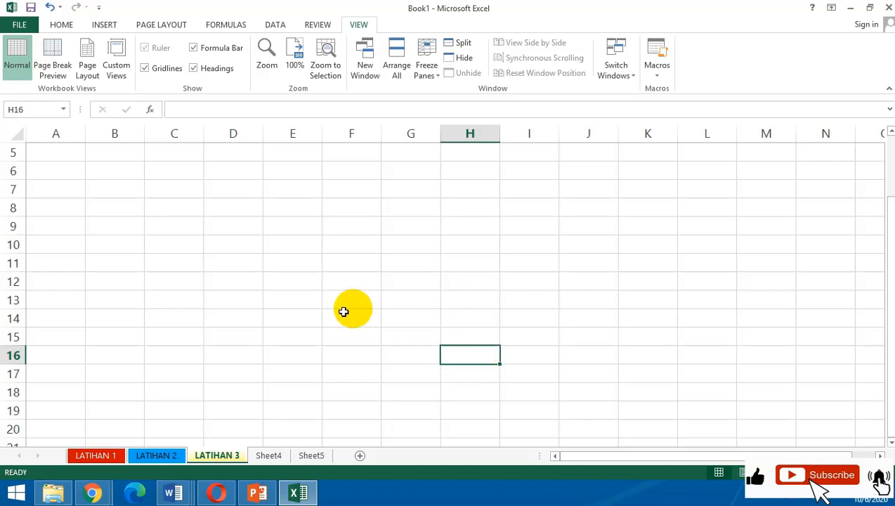
Return to the LATIHAN 1 worksheet and move the focus to the Windows taskbar.
left_click(100, 455)
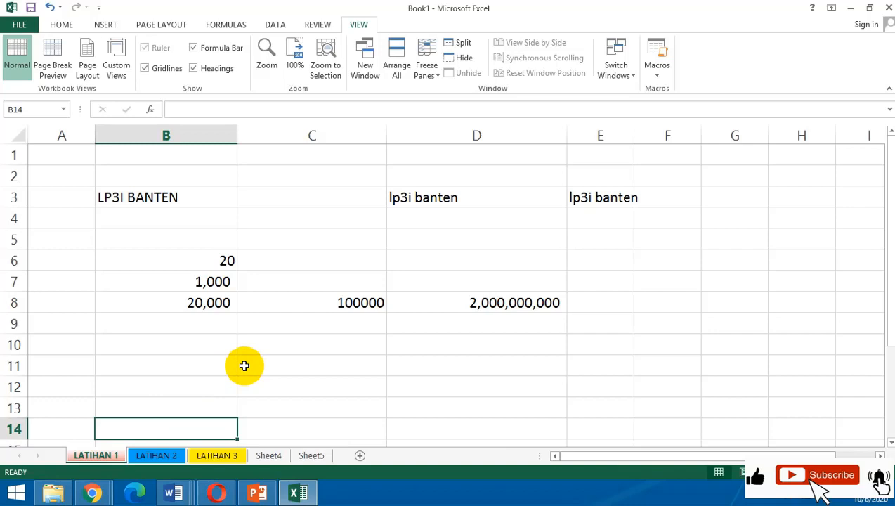
left_click(841, 496)
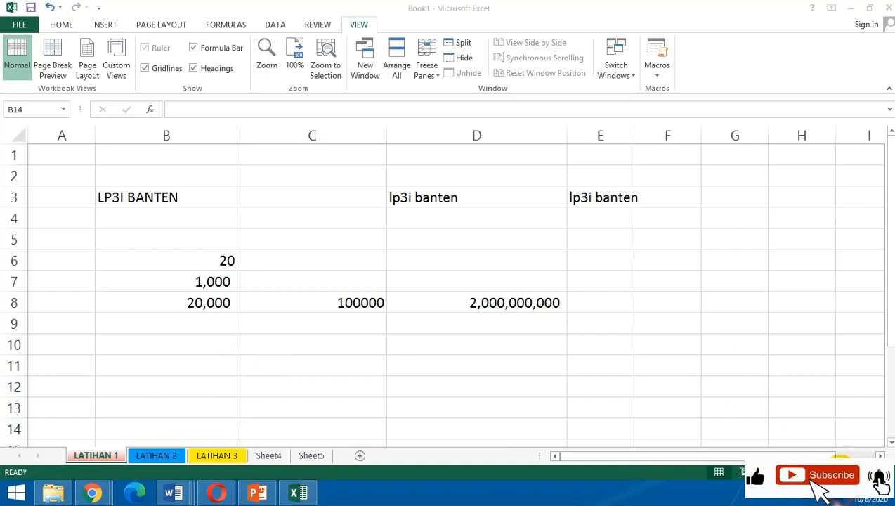
Return to the workbook from the volume control and step through the worksheets from LATIHAN 1 to LATIHAN 3 and back.
scroll(839, 441, "up", 2)
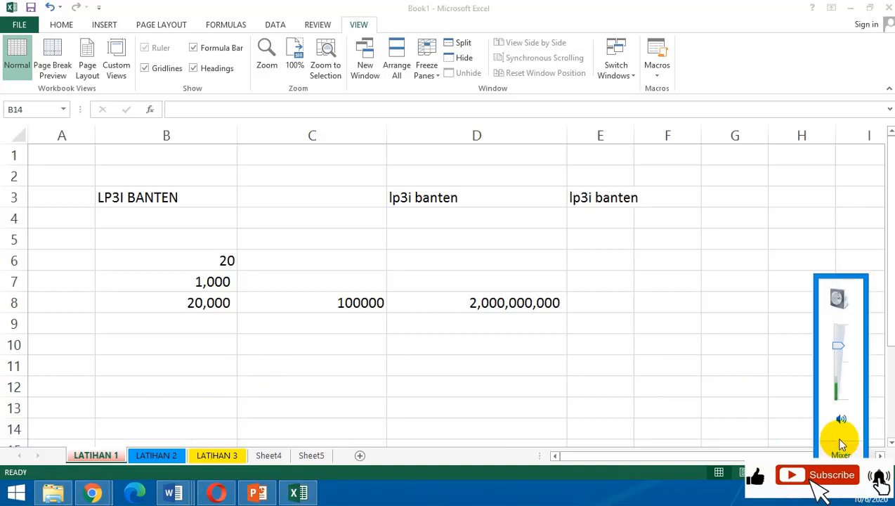
left_click(460, 347)
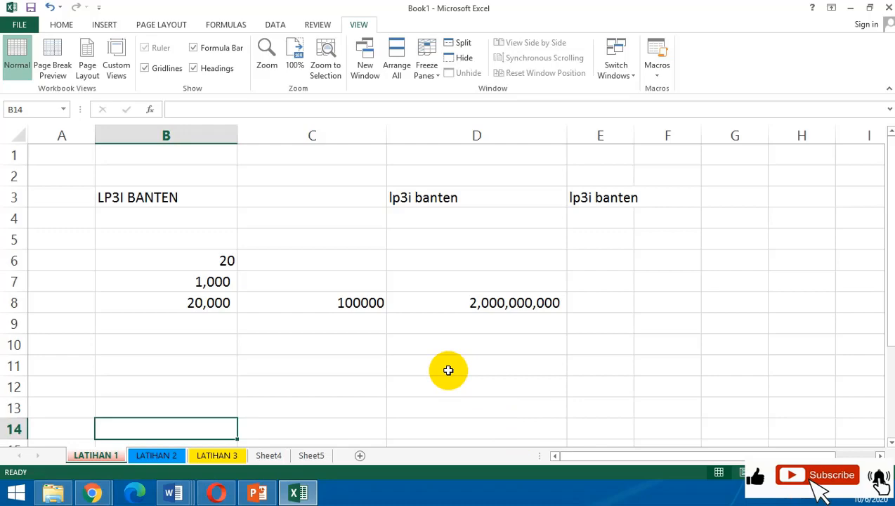
key("ctrl+Page_Down")
key("ctrl+Page_Down")
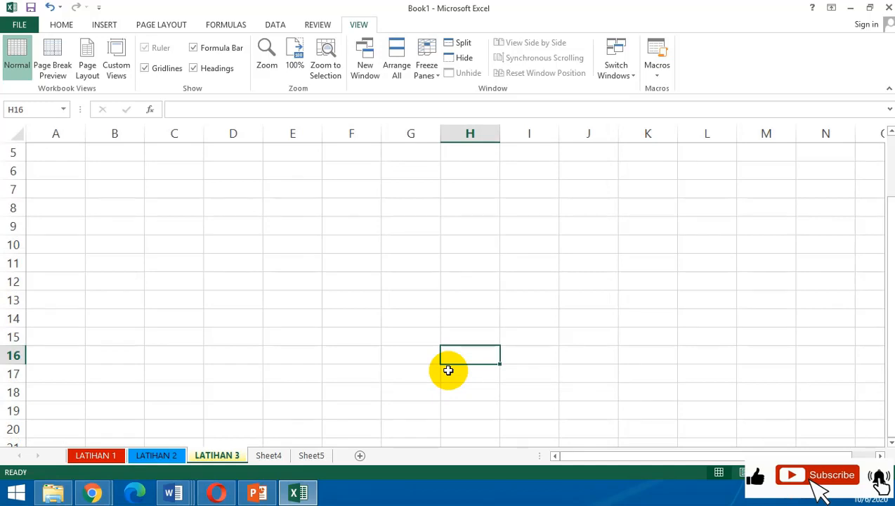
key("ctrl+Page_Up")
key("ctrl+Page_Up")
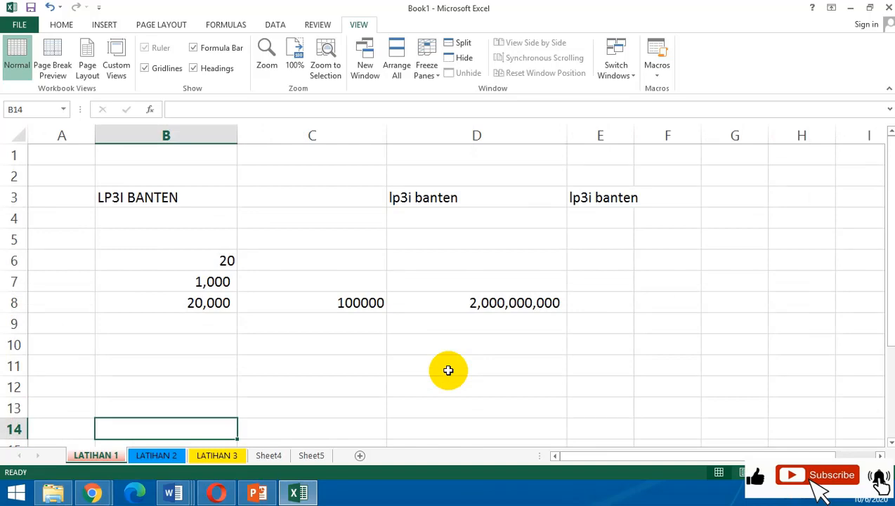
Step through all worksheets from LATIHAN 1 to Sheet5 and return to LATIHAN 1.
key("ctrl+Page_Down")
key("ctrl+Page_Down")
key("ctrl+Page_Down")
key("ctrl+Page_Down")
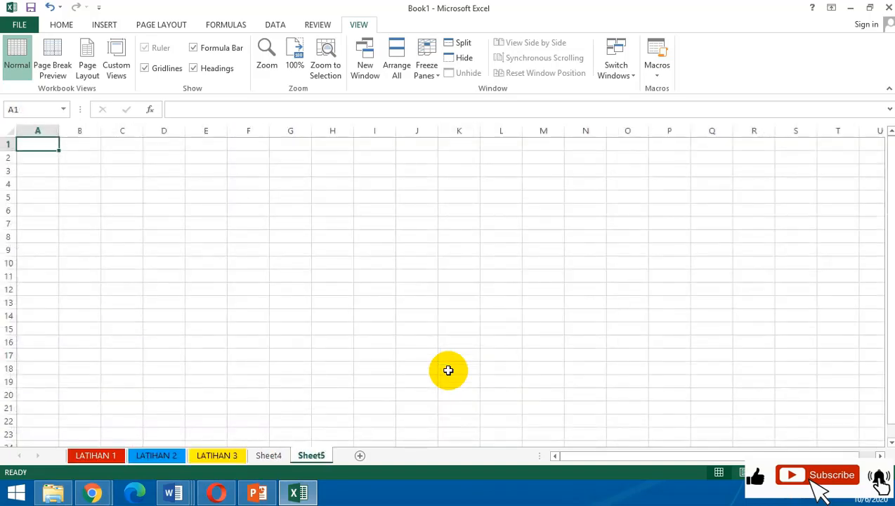
key("ctrl+Page_Up")
key("ctrl+Page_Up")
key("ctrl+Page_Up")
key("ctrl+Page_Up")
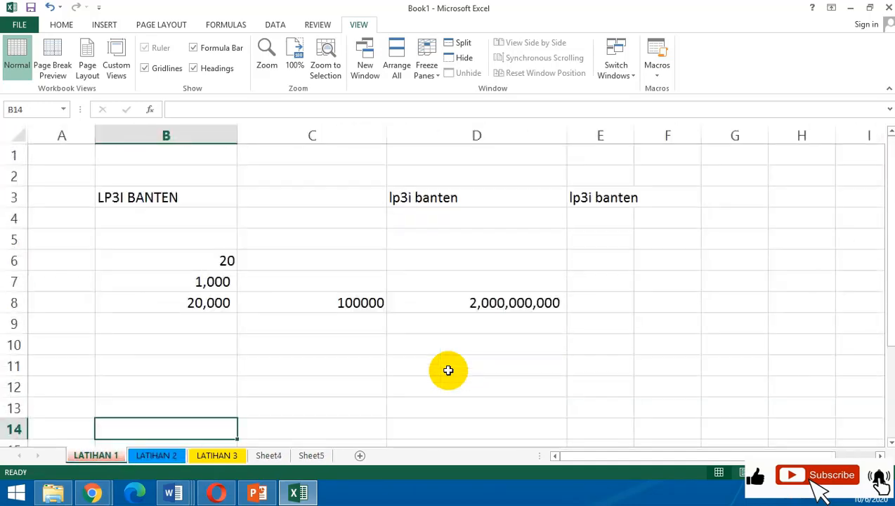
Alternate repeatedly between the neighbouring LATIHAN 1 and LATIHAN 2 worksheets, ending on LATIHAN 2.
key("ctrl+Page_Down")
key("ctrl+Page_Up")
key("ctrl+Page_Down")
key("ctrl+Page_Up")
key("ctrl+Page_Down")
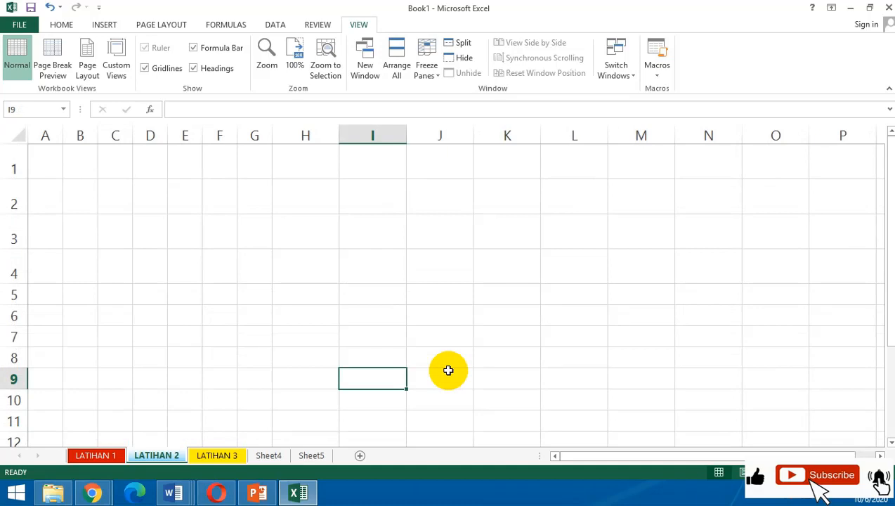
key("ctrl+Page_Up")
key("ctrl+Page_Down")
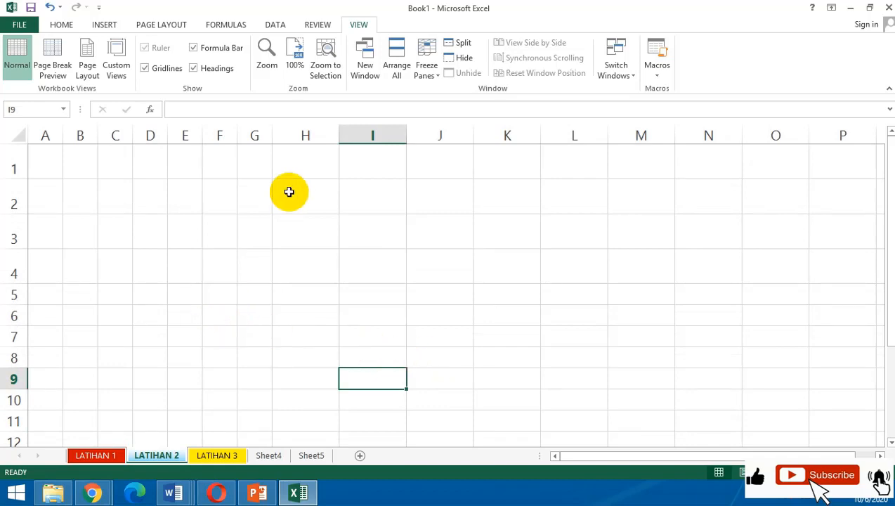
Bring back the font and number formatting commands and select cell E4 on the LATIHAN 2 worksheet.
left_click(311, 222)
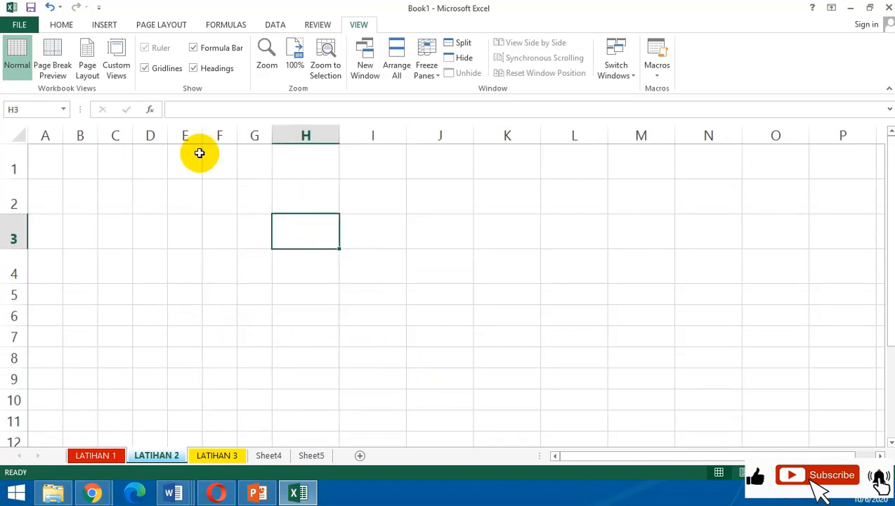
left_click(61, 26)
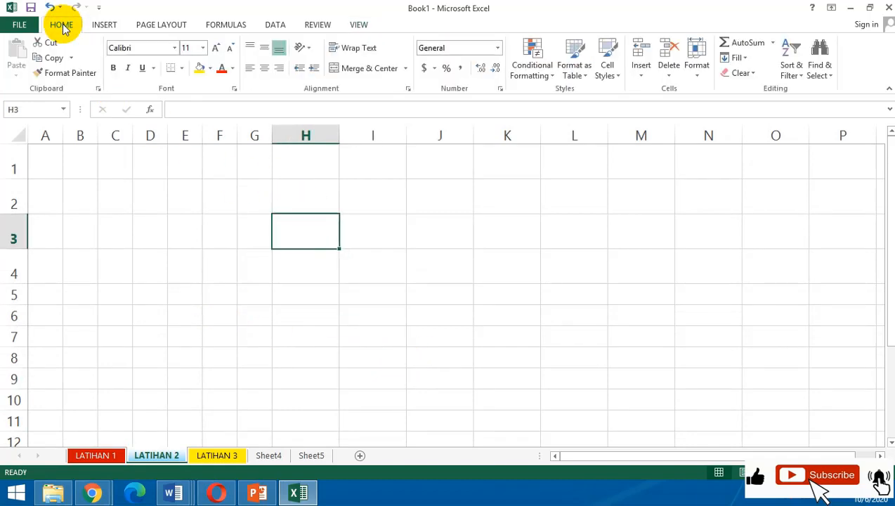
left_click(188, 257)
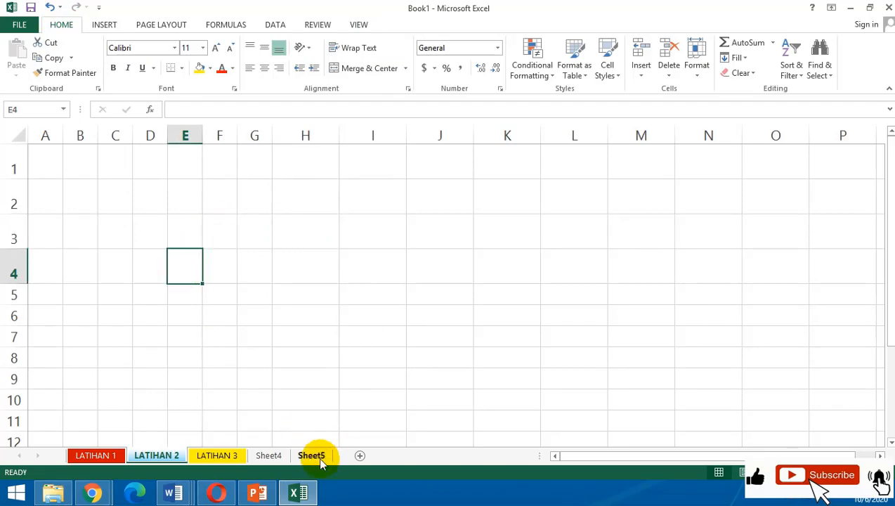
Switch between the LATIHAN 3 and LATIHAN 1 worksheets, ending on LATIHAN 3 with cell D11 selected.
left_click(217, 455)
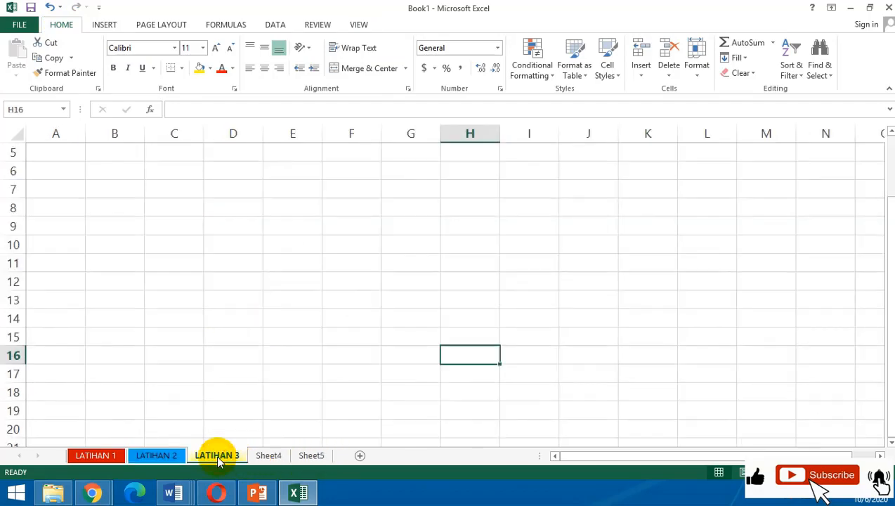
left_click(97, 455)
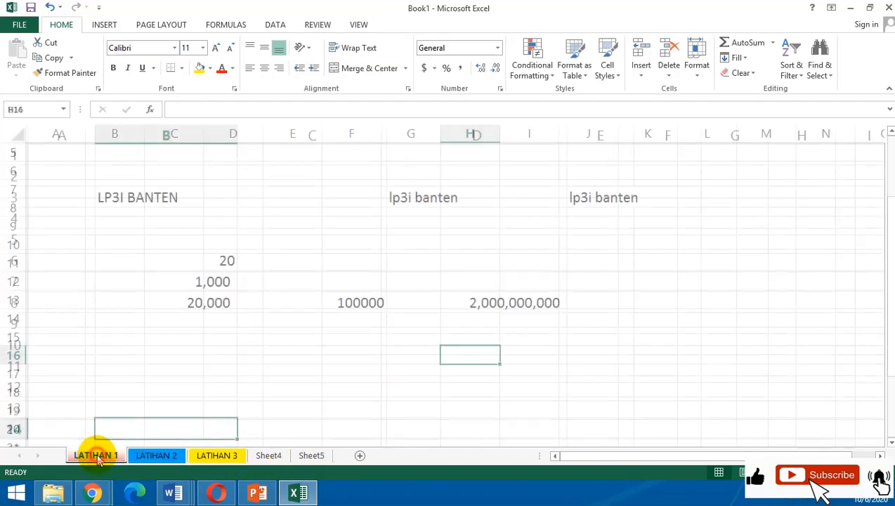
left_click(219, 456)
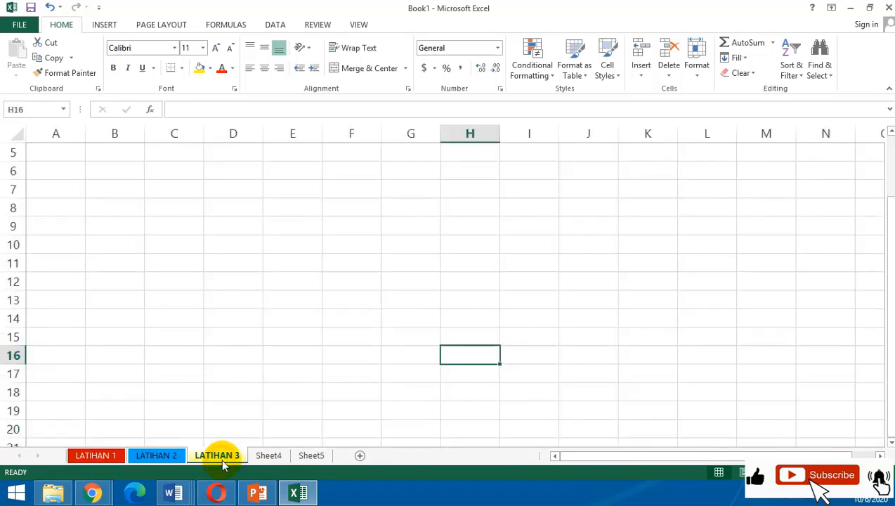
left_click(259, 263)
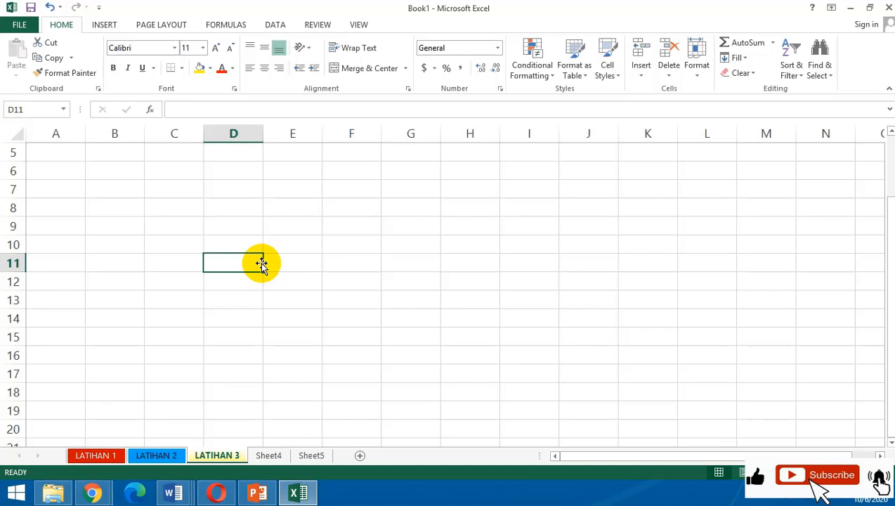
Create a new blank workbook.
key("ctrl+n")
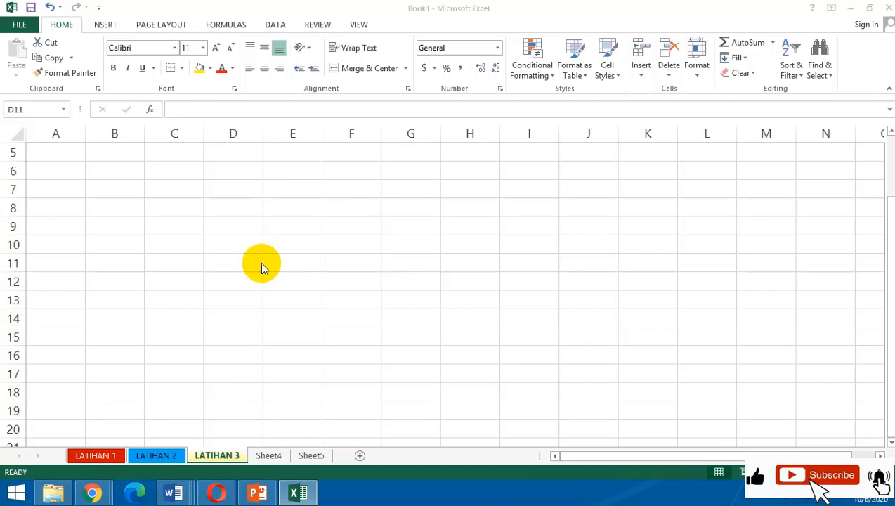
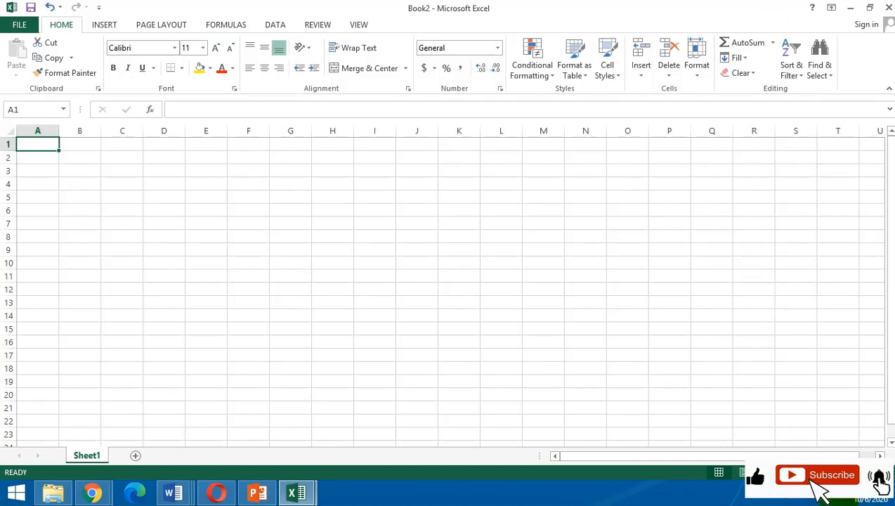
Enter the title DAFTAR PENGAJUAN in cell A1 of the new workbook.
left_click(863, 470)
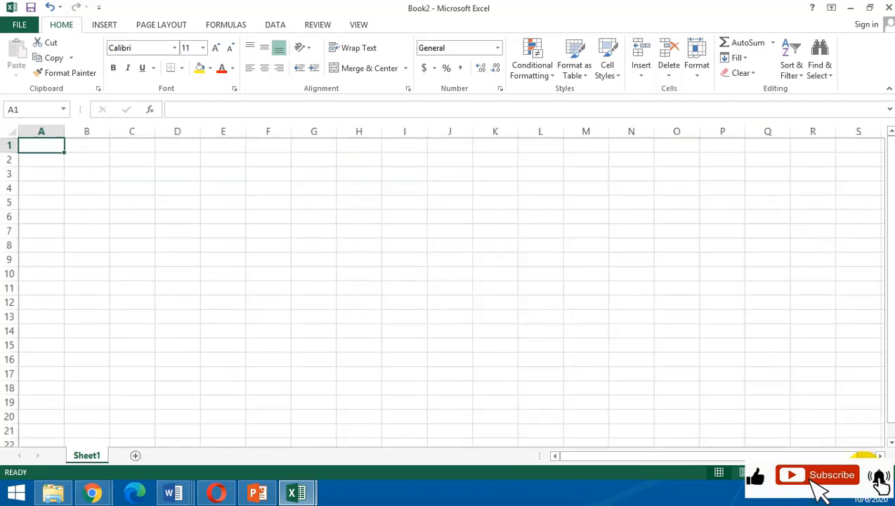
left_click(864, 469)
left_click(863, 469)
left_click(863, 470)
left_click(863, 470)
left_click(864, 470)
left_click(863, 470)
left_click(864, 470)
left_click(863, 470)
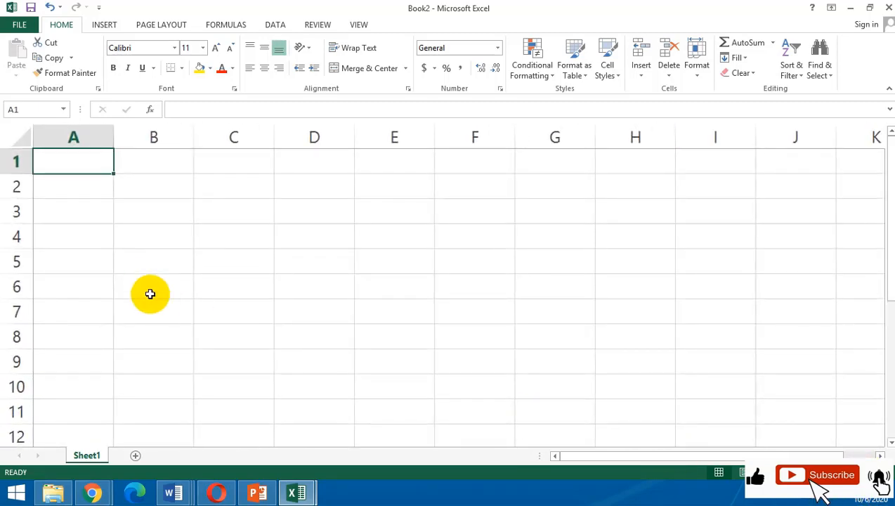
left_click(144, 283)
left_click(99, 156)
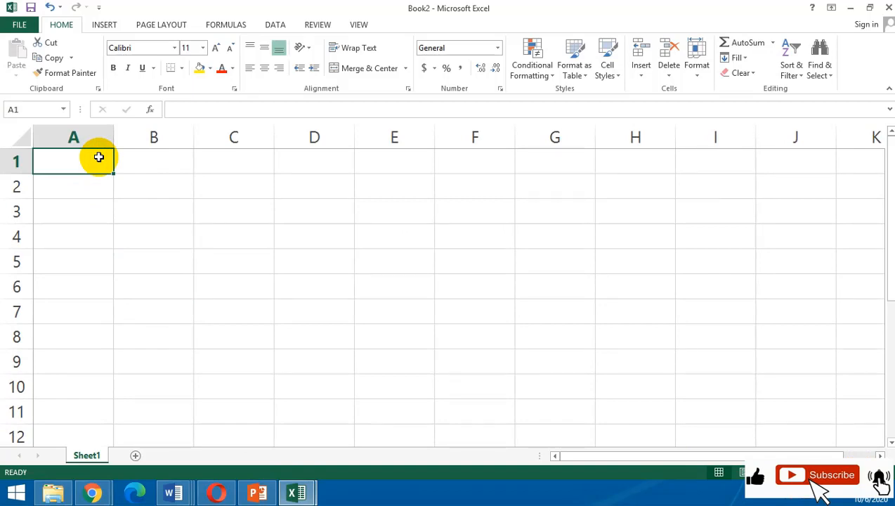
type("DAFTA")
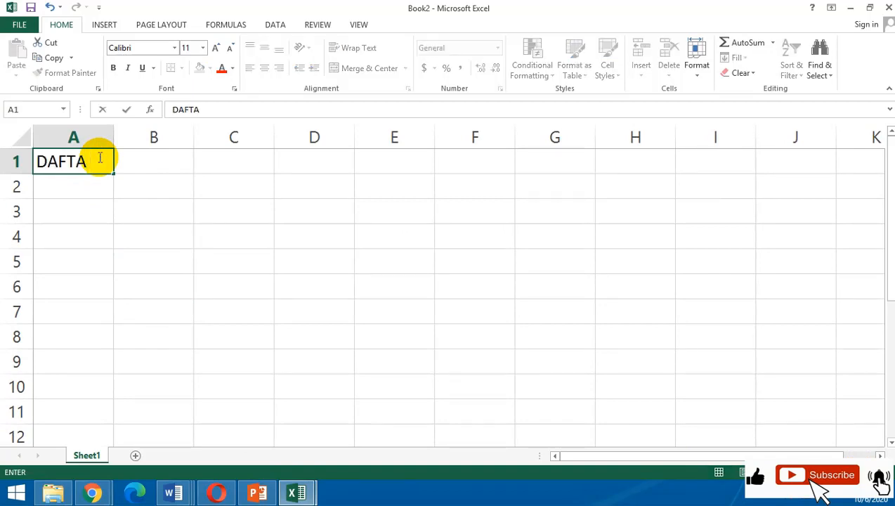
type("R PENGA")
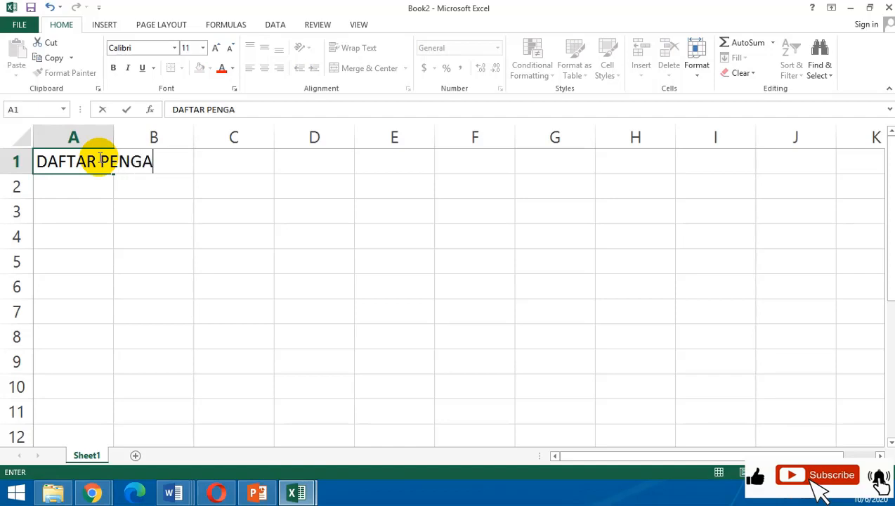
type("JUAN")
key("Return")
key("Return")
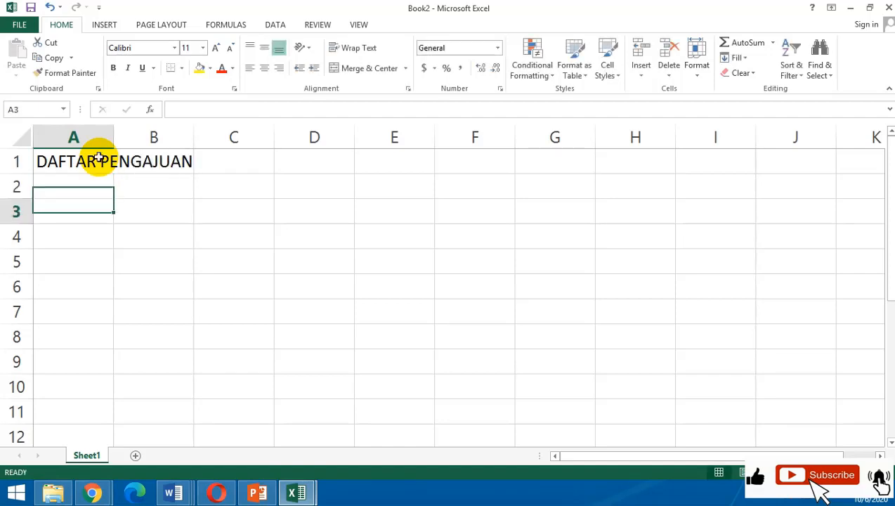
Enter the column headings NO, NAMA BARANG, QTY, HARGA and JUMLAH across cells A3 to E3.
type("NO")
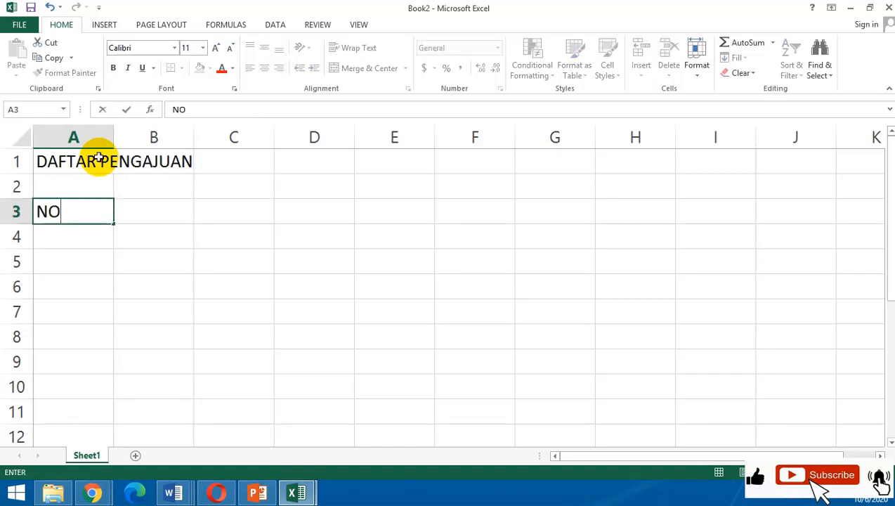
key("Tab")
type("NAMA BARAN")
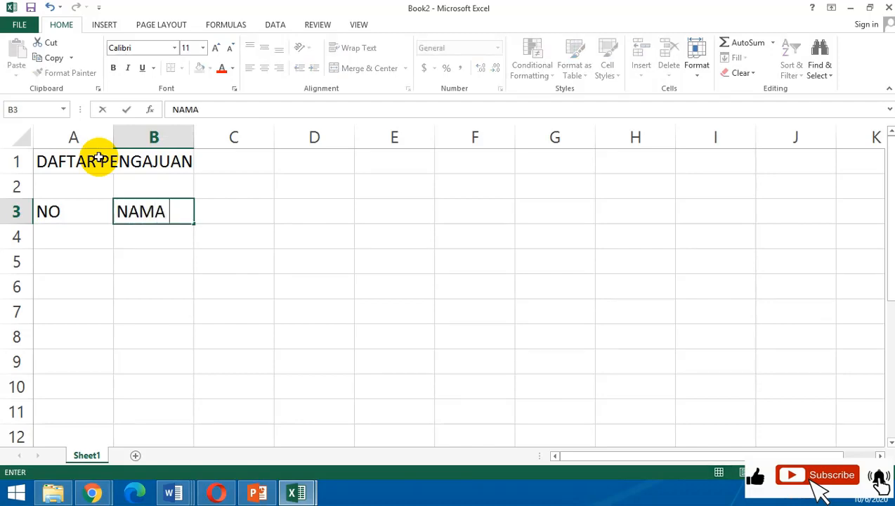
type("G")
key("Tab")
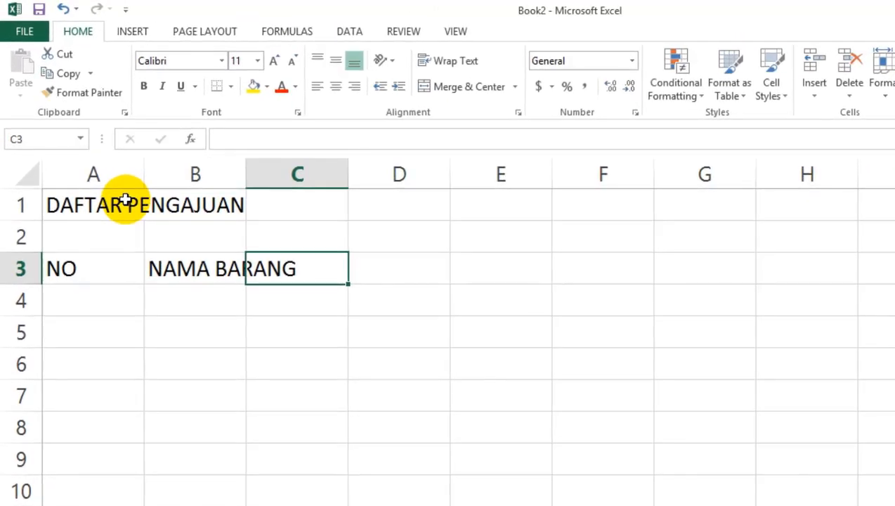
type("QTY")
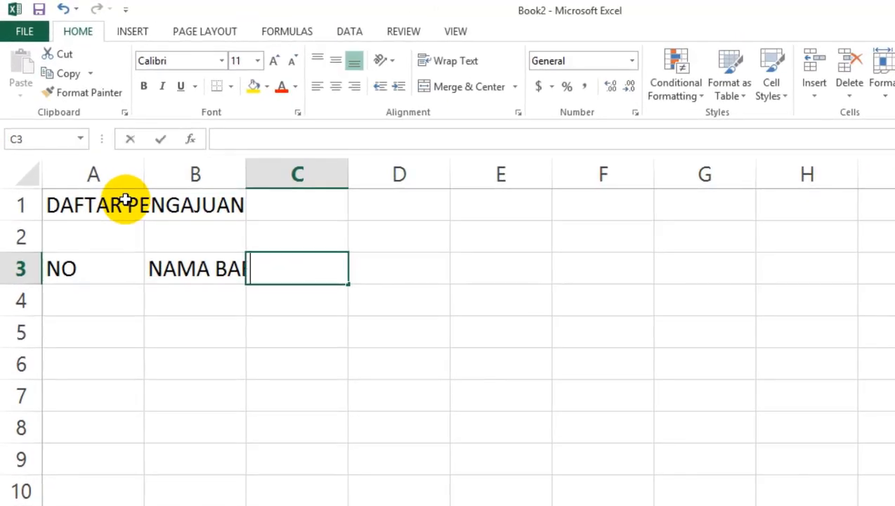
key("Tab")
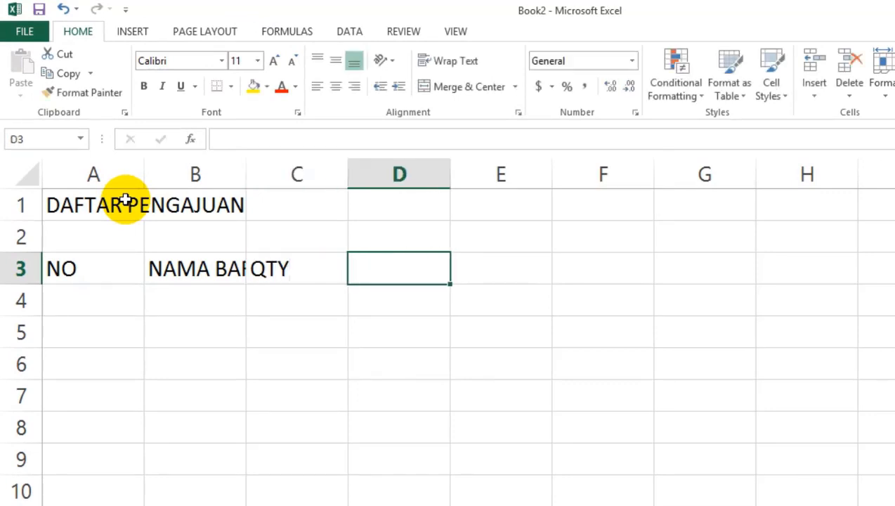
type("HARGA")
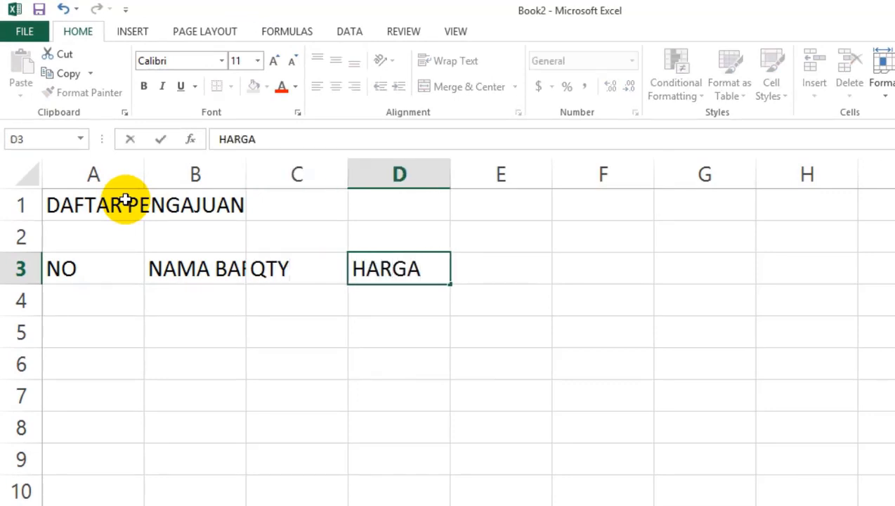
key("Tab")
type("JUMLAH")
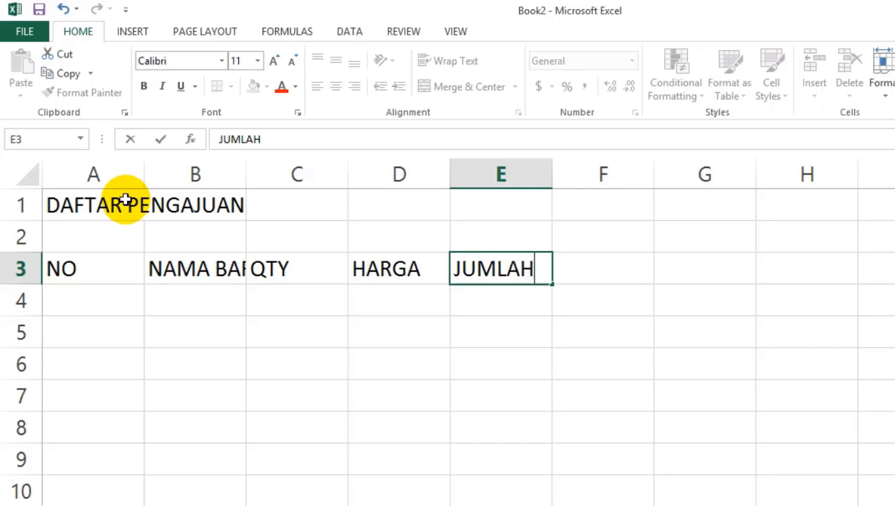
key("Return")
Enter 1 in cell A4 as the first row number under the NO heading.
key("Down")
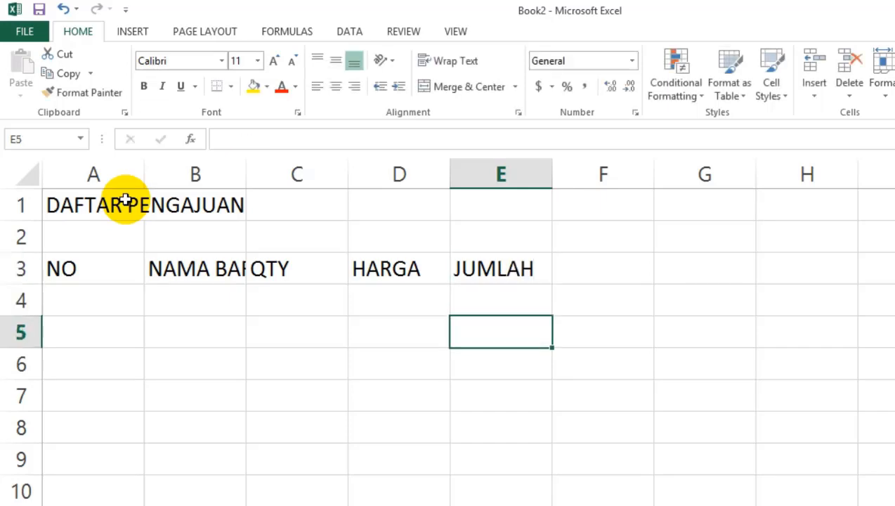
key("Up")
key("Left")
key("Left")
key("Left")
key("Left")
type("1")
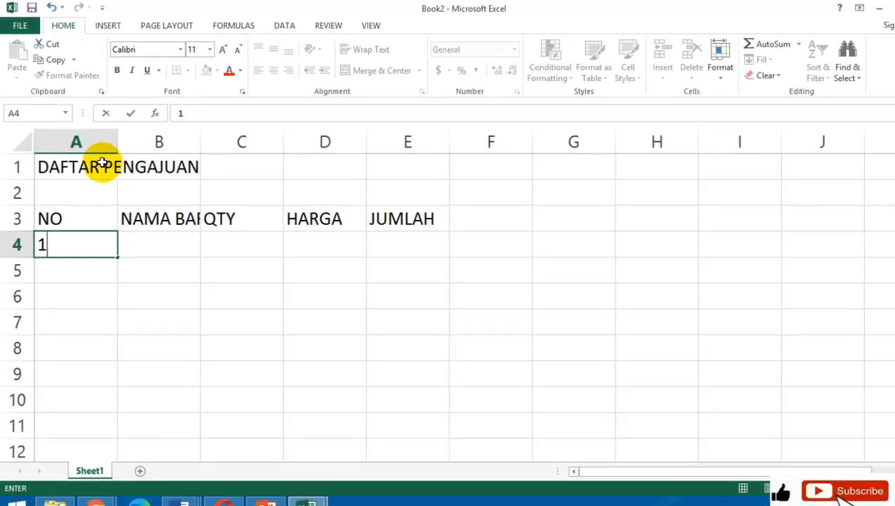
key("Return")
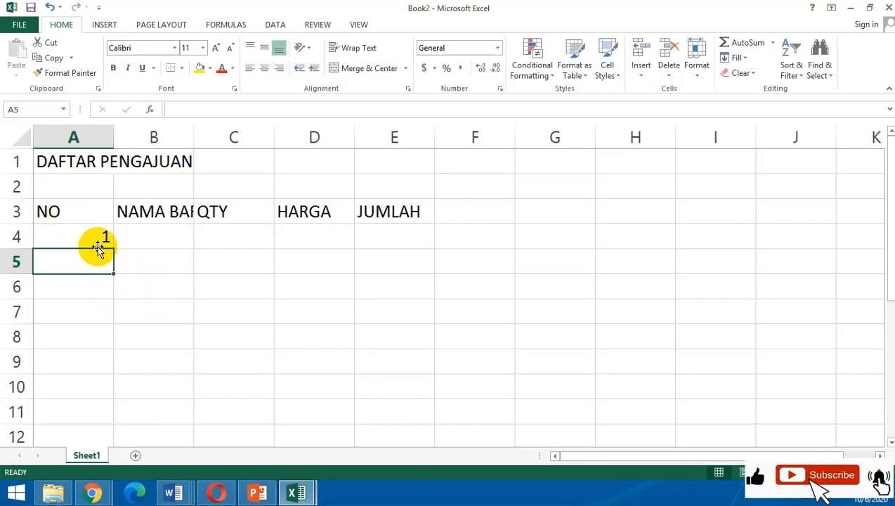
Fill the number in A4 down to A7 as a series, numbering the rows 1 to 4.
left_click(98, 239)
left_click_drag(113, 248, 115, 335)
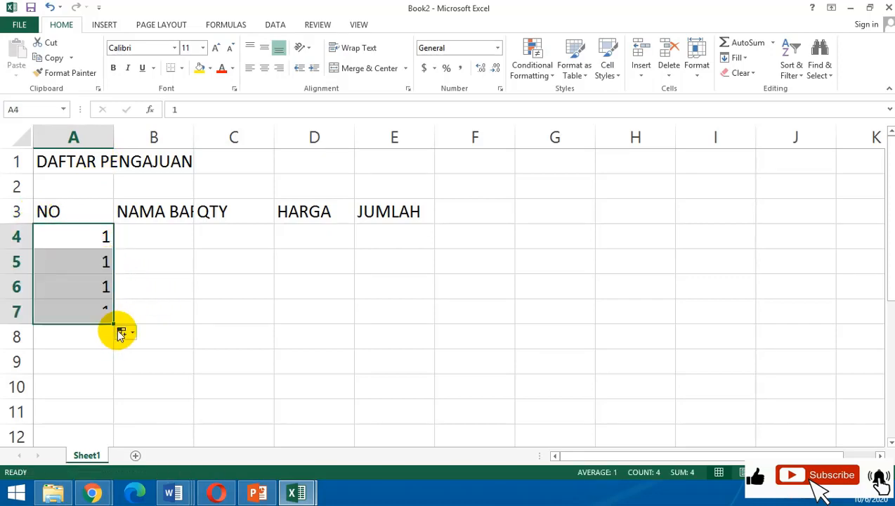
left_click(128, 339)
left_click(122, 332)
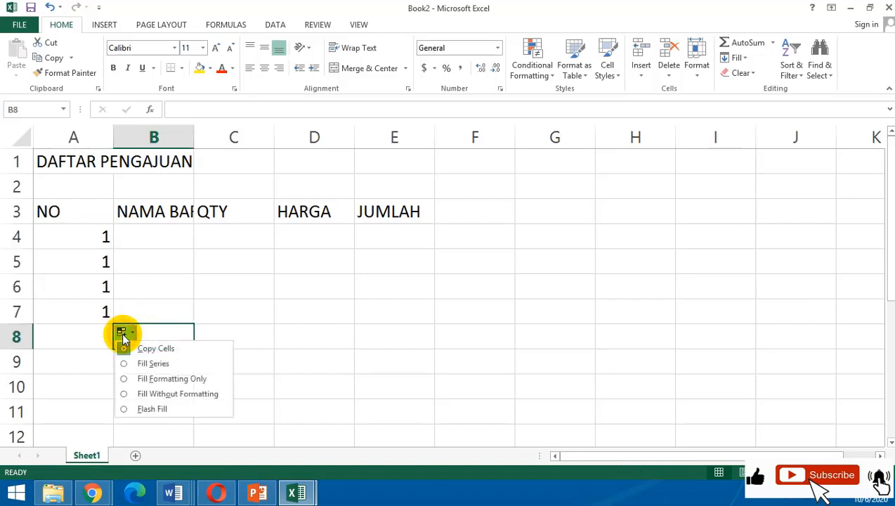
left_click(139, 364)
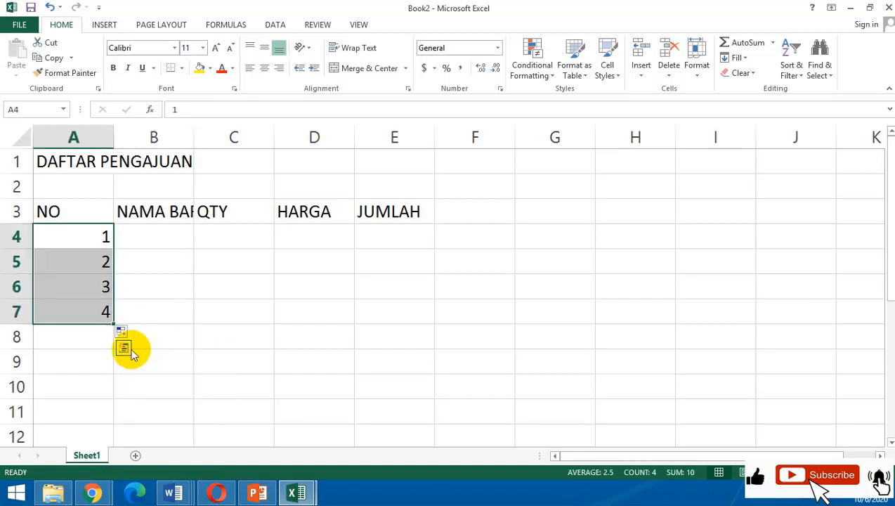
Extend the row numbering from A7 down to A9 as a series ending at 6.
left_click(104, 314)
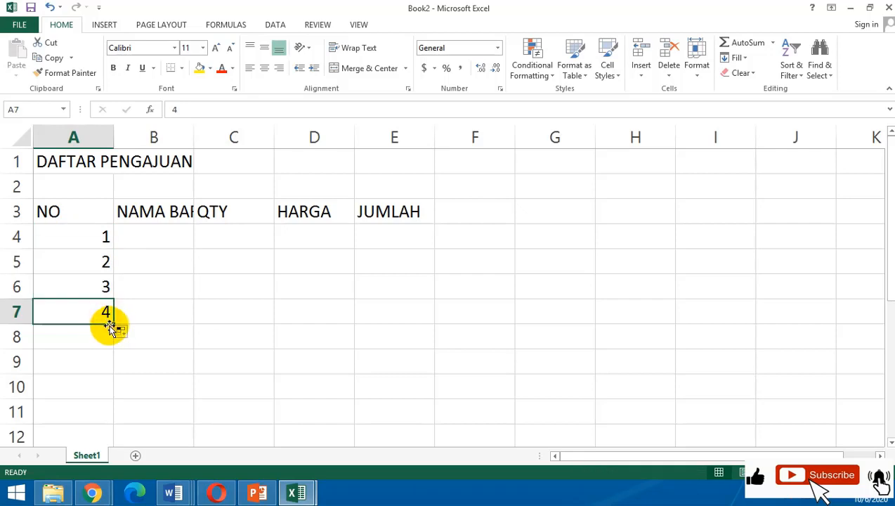
left_click_drag(113, 325, 115, 374)
left_click(123, 381)
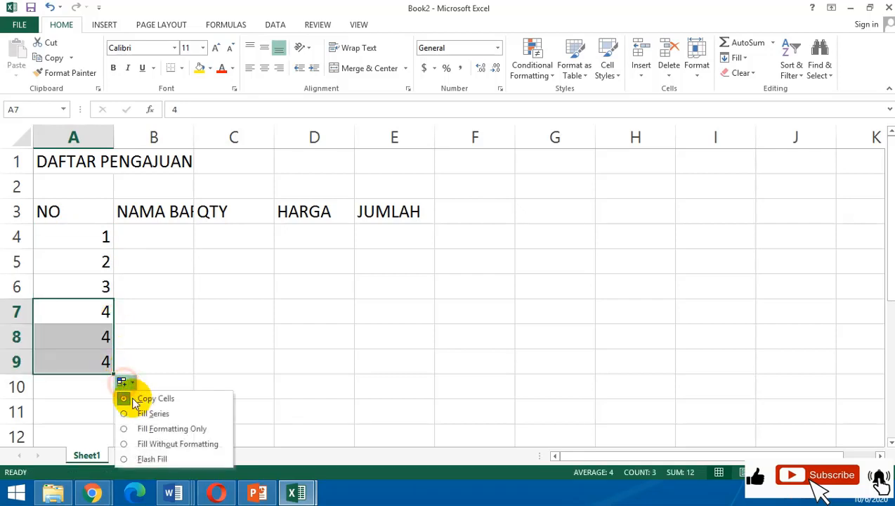
left_click(159, 415)
left_click(165, 337)
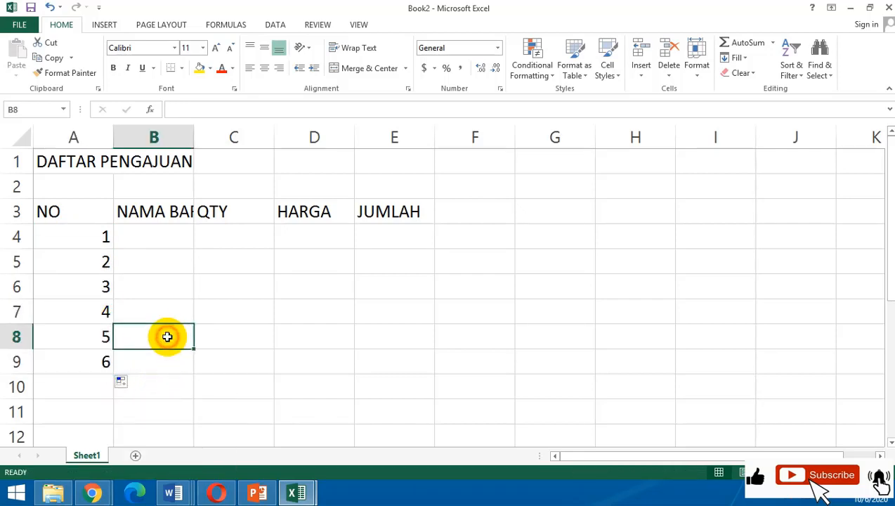
left_click(222, 293)
Enter the item names USB, MOUSE and KEYBOARD in cells B4 to B6.
left_click(159, 239)
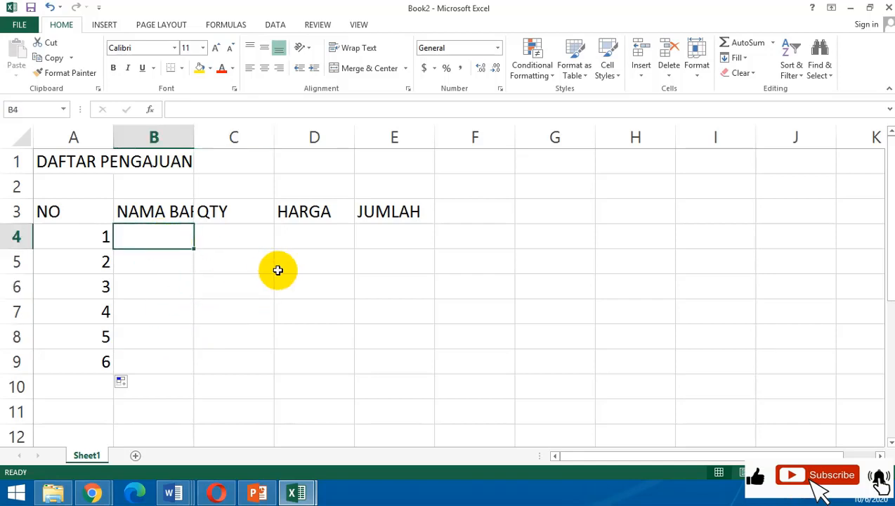
type("USB")
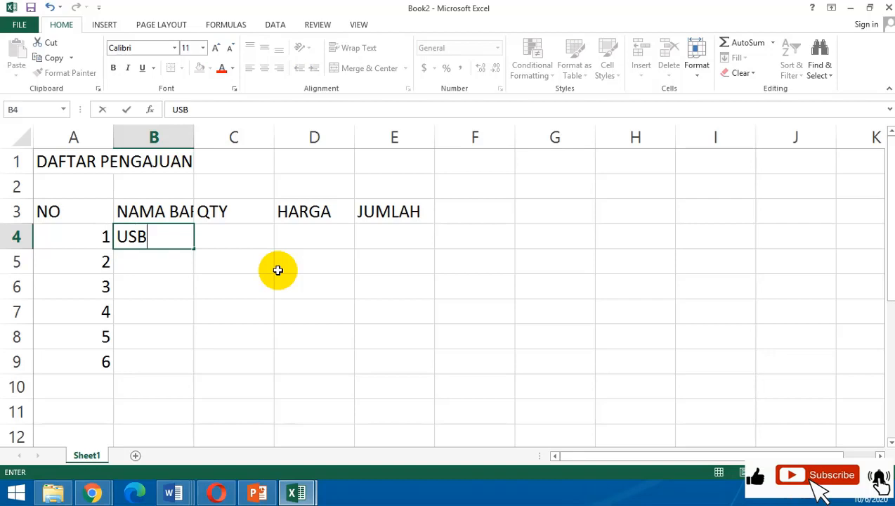
key("Return")
type("MOUSE")
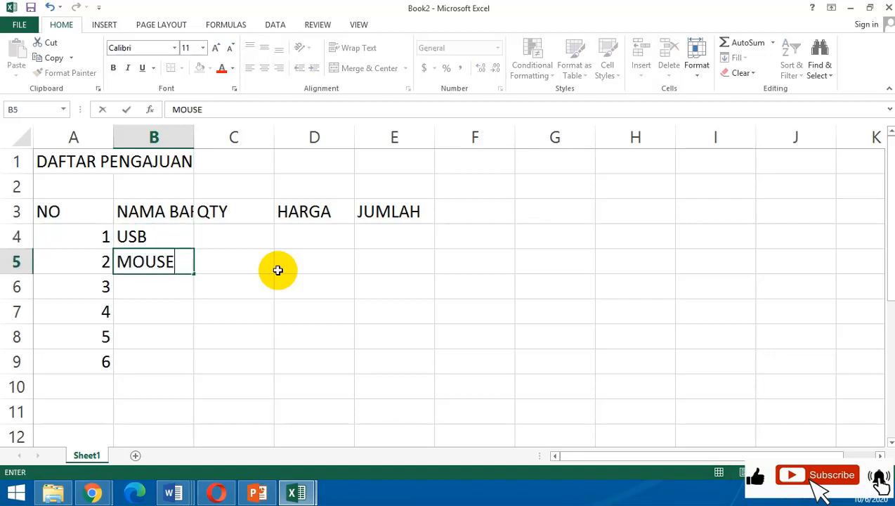
key("Return")
type("KEYBOARD")
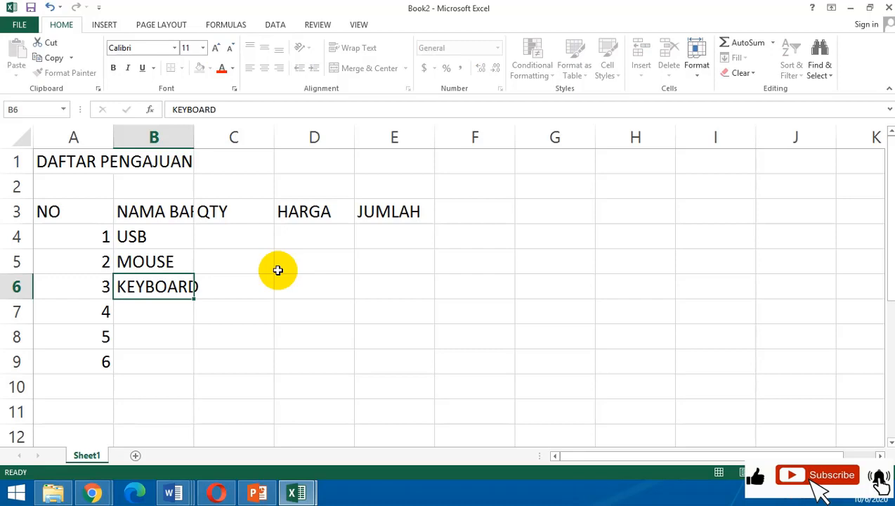
key("Return")
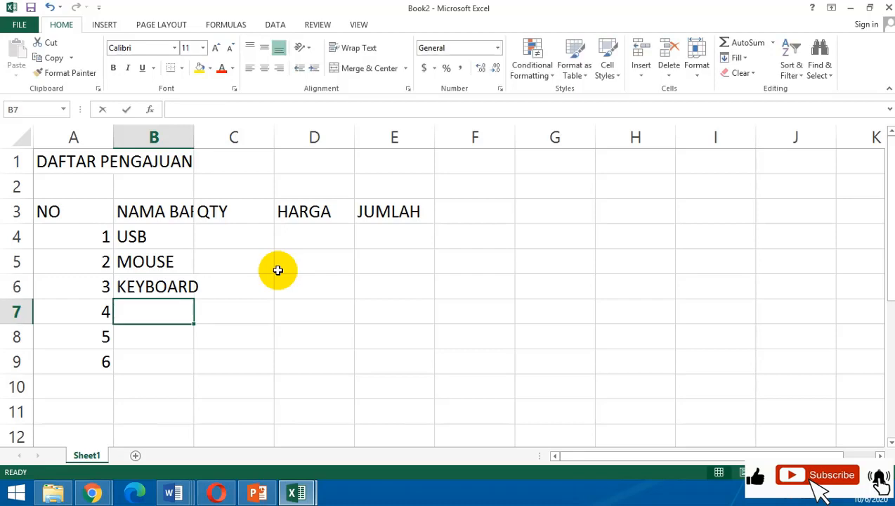
Enter the item names BOLPOINT, HDD and KAMERA in cells B7 to B9.
type("BOLPOINT")
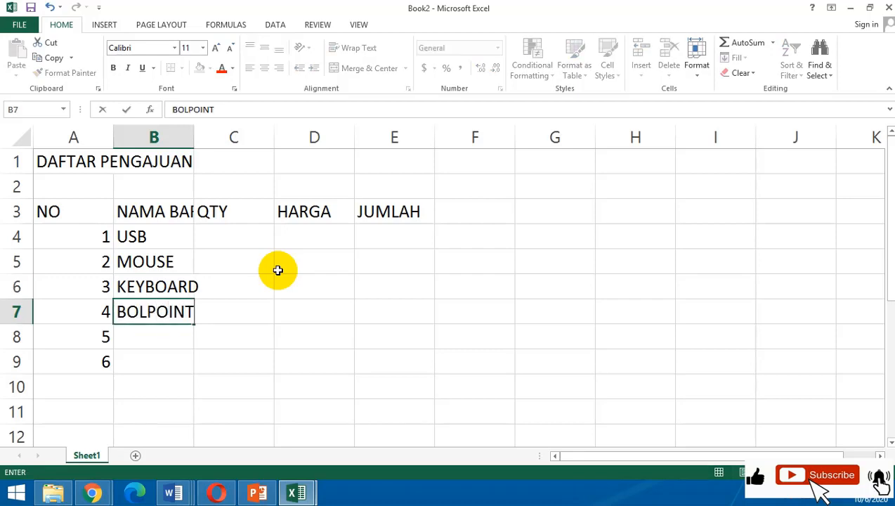
key("Return")
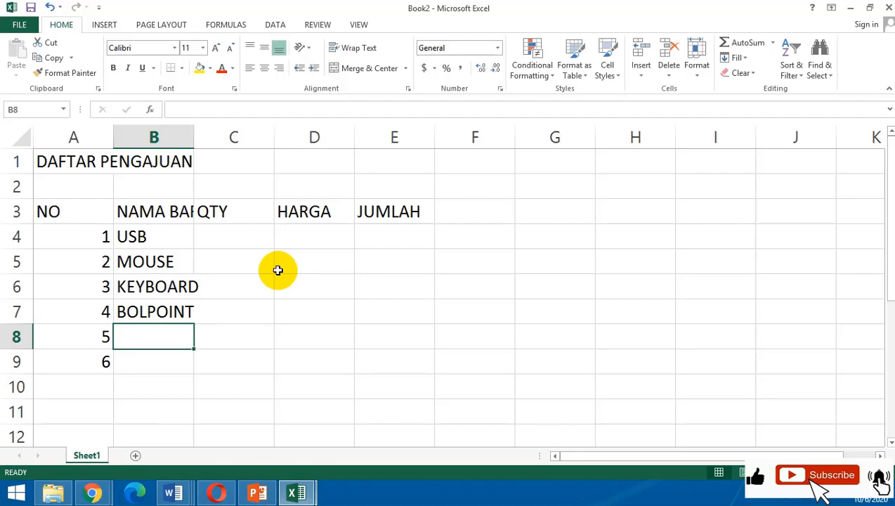
type("HDD")
key("Return")
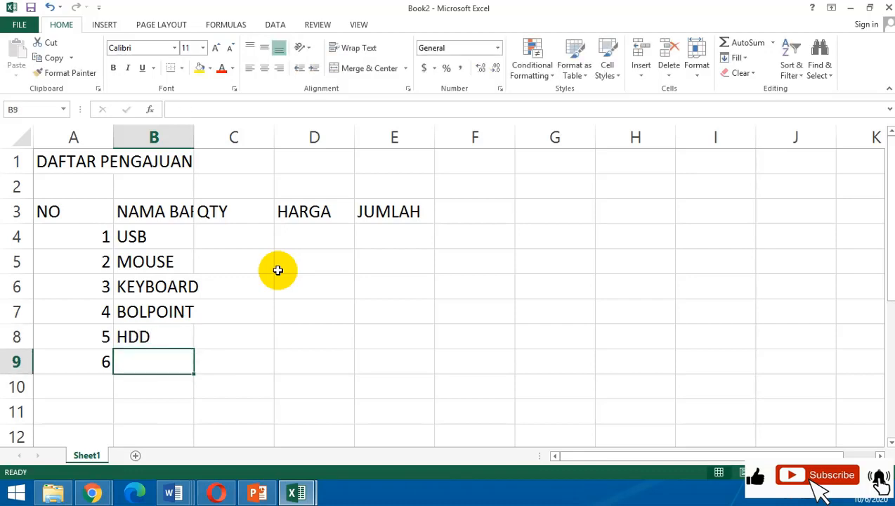
type("KAMERA")
key("Return")
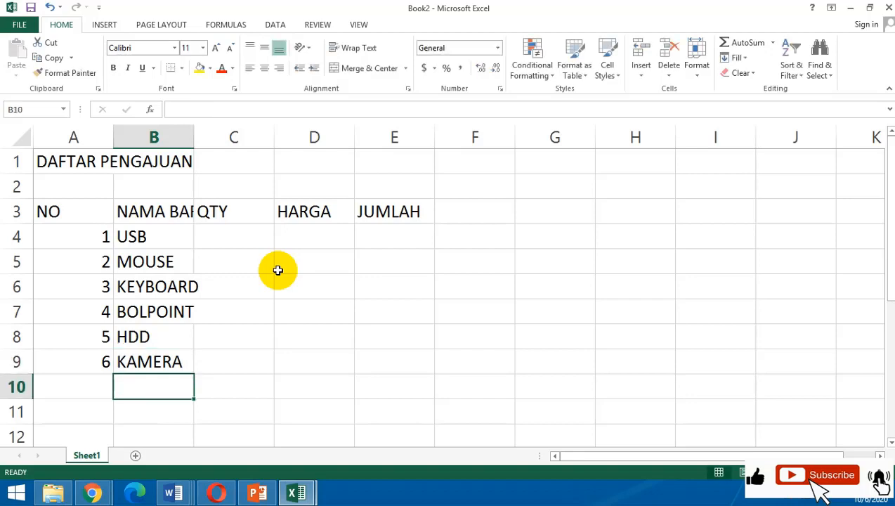
Enter the QTY values 3, 5 and 3 for USB, MOUSE and KEYBOARD in cells C4 to C6.
key("Right")
key("Up")
key("Up")
key("Up")
key("Up")
key("Up")
key("Up")
key("Up")
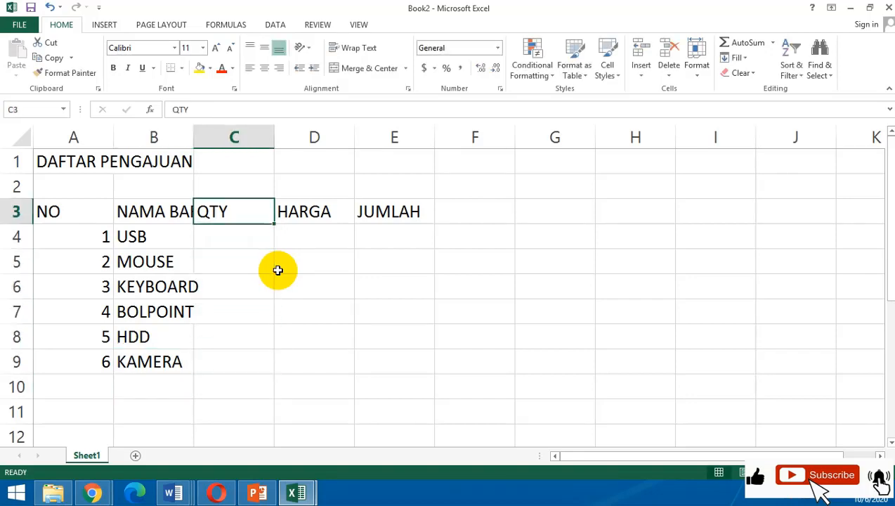
key("Down")
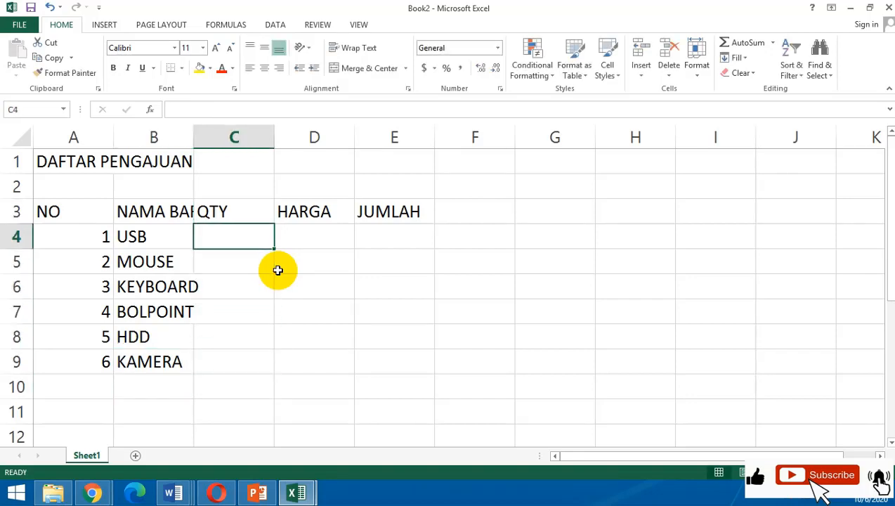
type("3")
key("Return")
type("5")
key("Return")
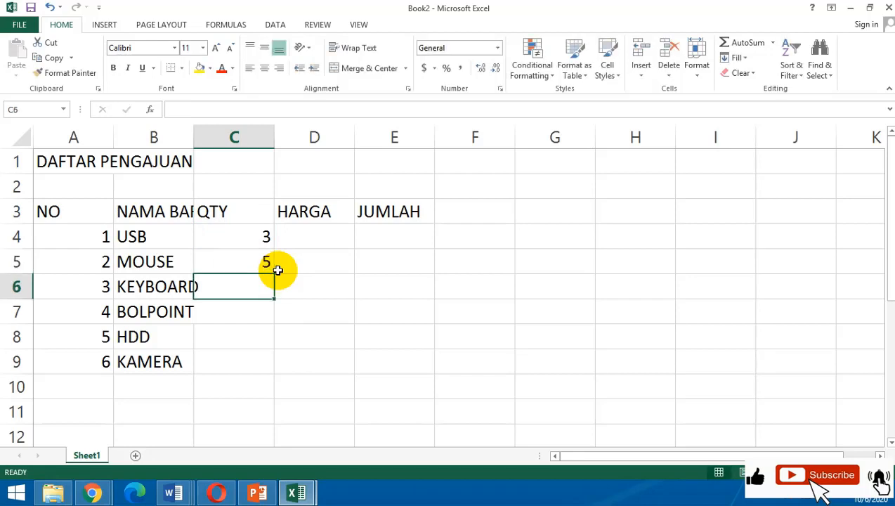
type("3")
key("Return")
Enter the QTY values 2, 3 and 1 for BOLPOINT, HDD and KAMERA in cells C7 to C9.
type("2")
key("Return")
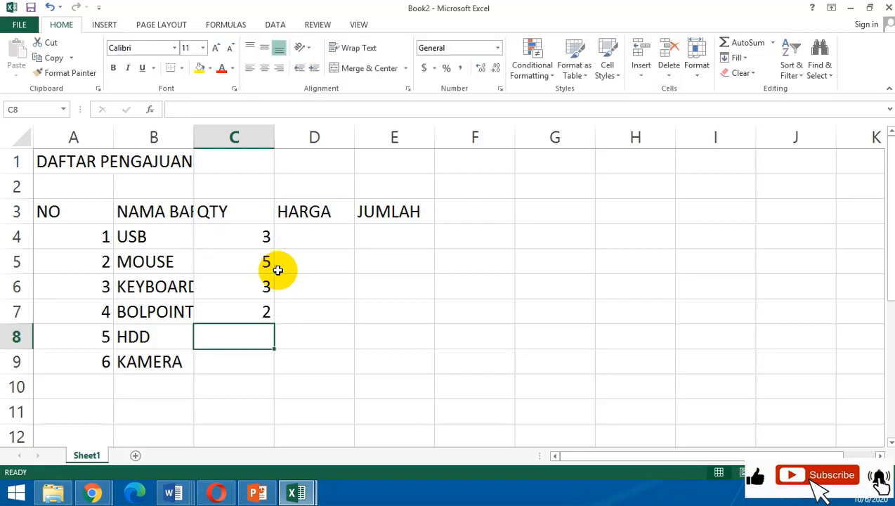
type("3")
key("Return")
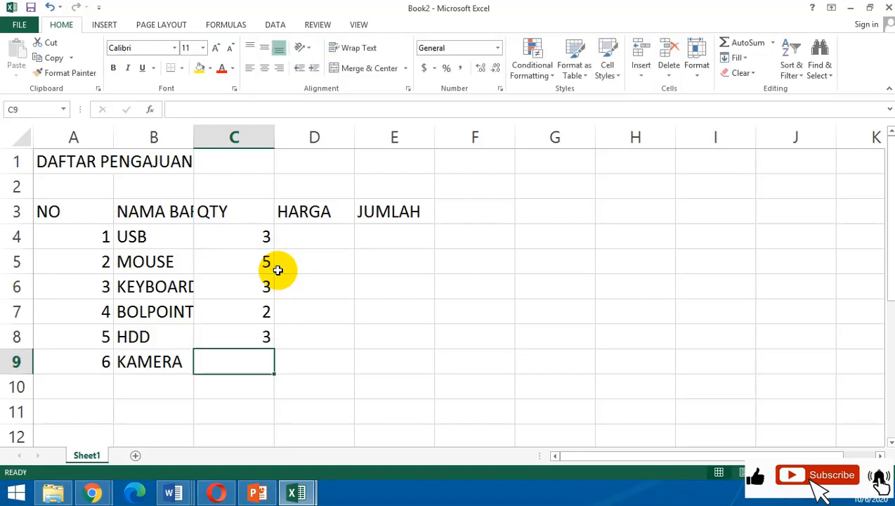
type("1")
key("Return")
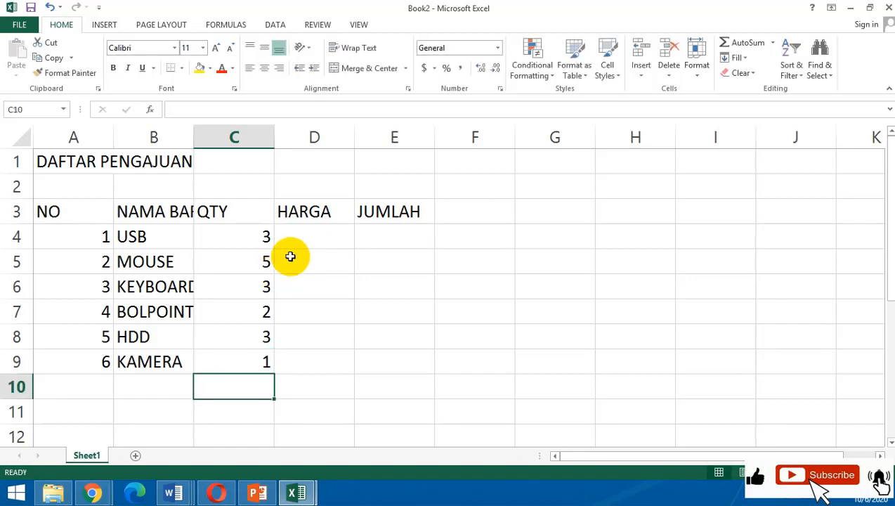
Enter the HARGA values 59000, 60000 and 70000 in cells D4 to D6.
left_click(307, 236)
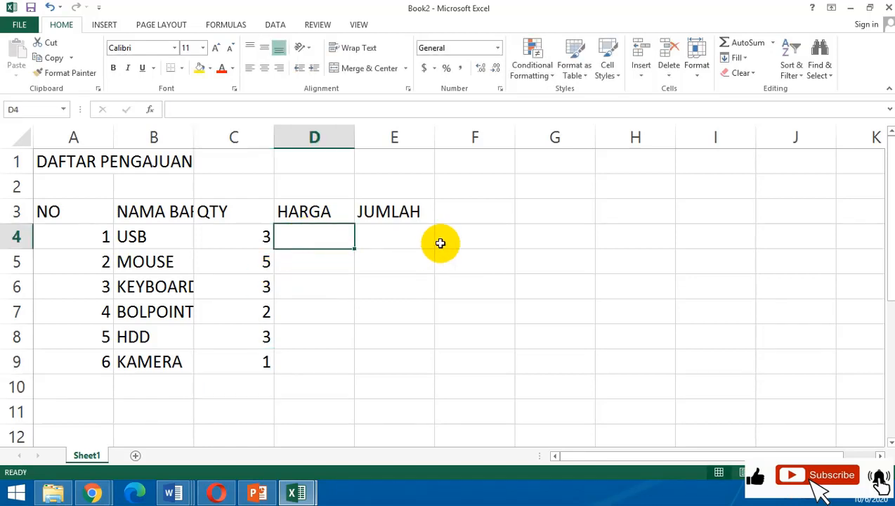
type("5")
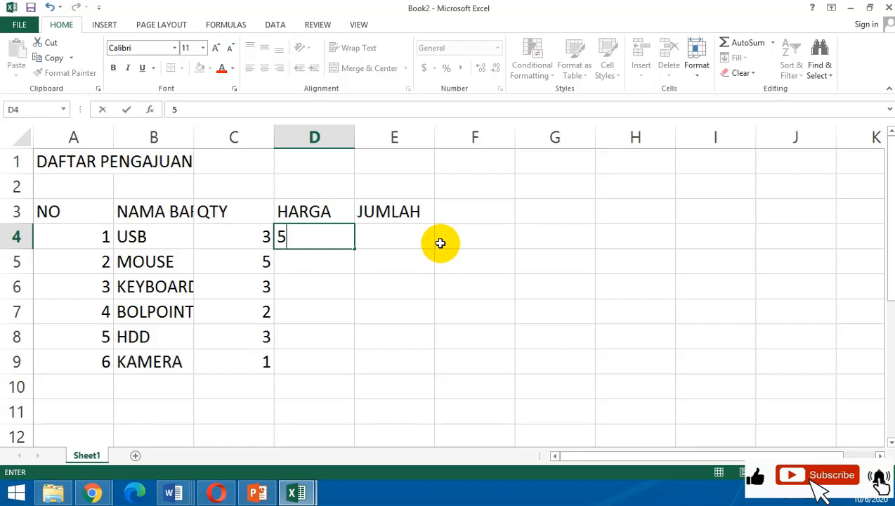
type("9000")
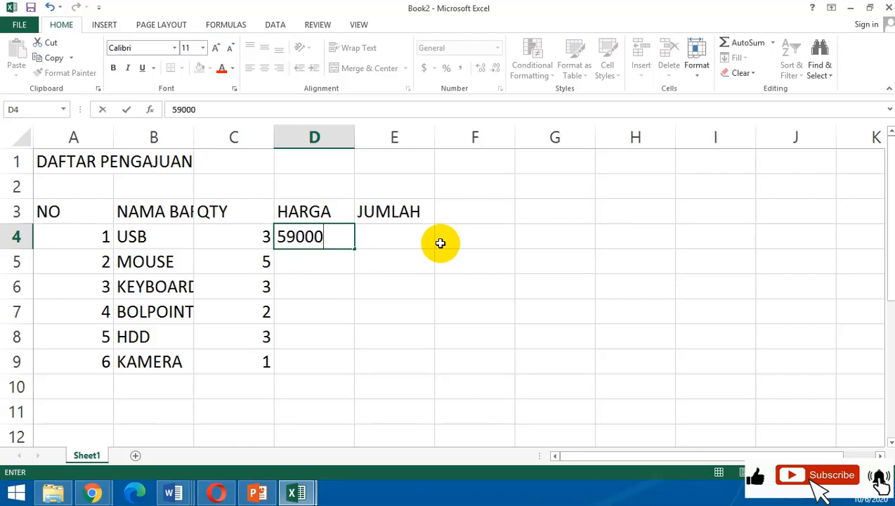
key("Return")
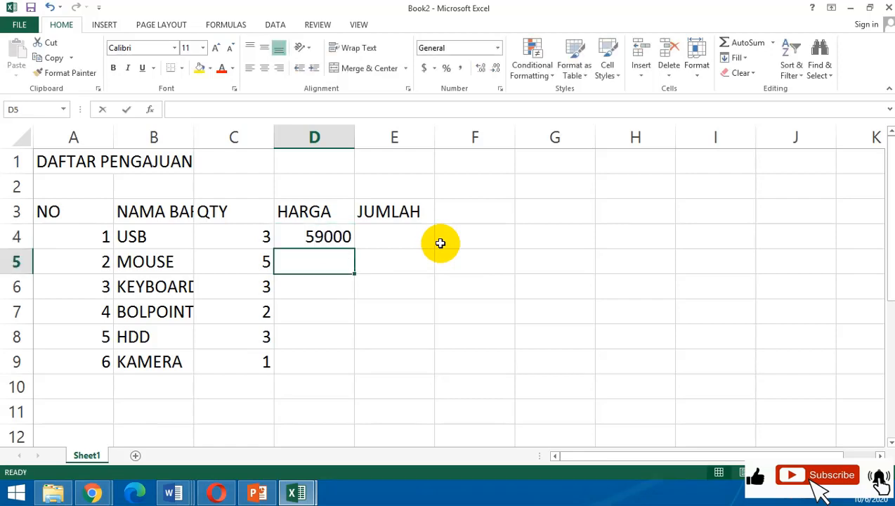
type("60000")
key("Return")
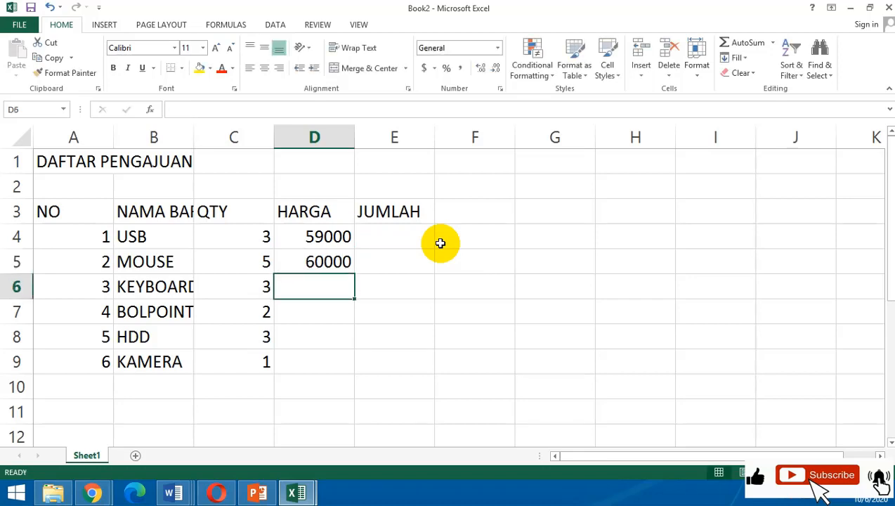
type("70000")
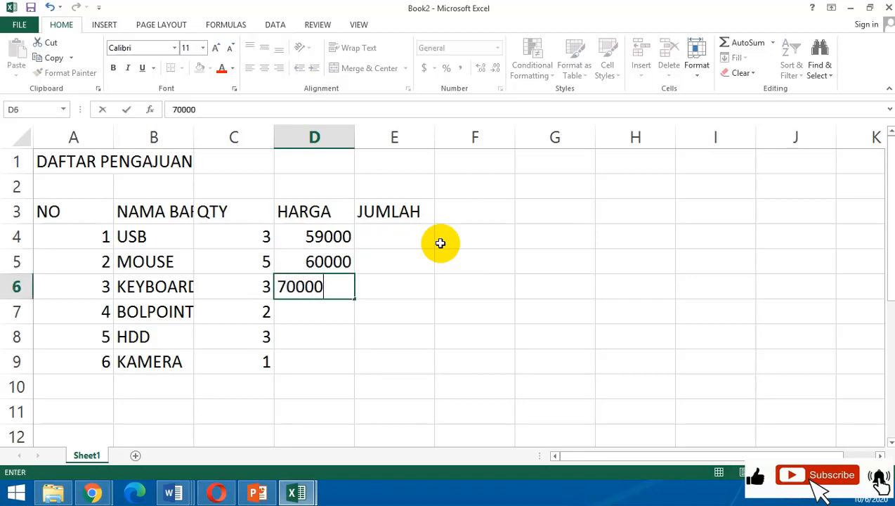
key("Return")
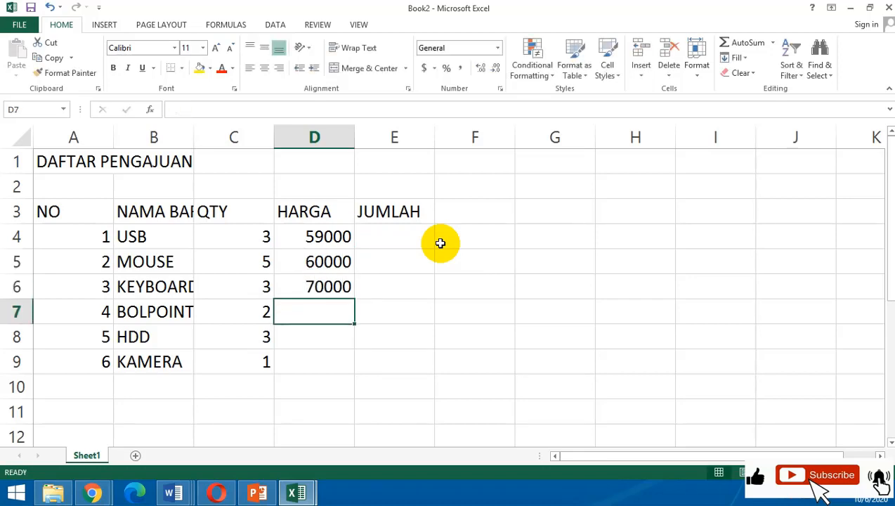
Enter the HARGA values 10000, 450000 and 1200000 in cells D7 to D9.
type("90")
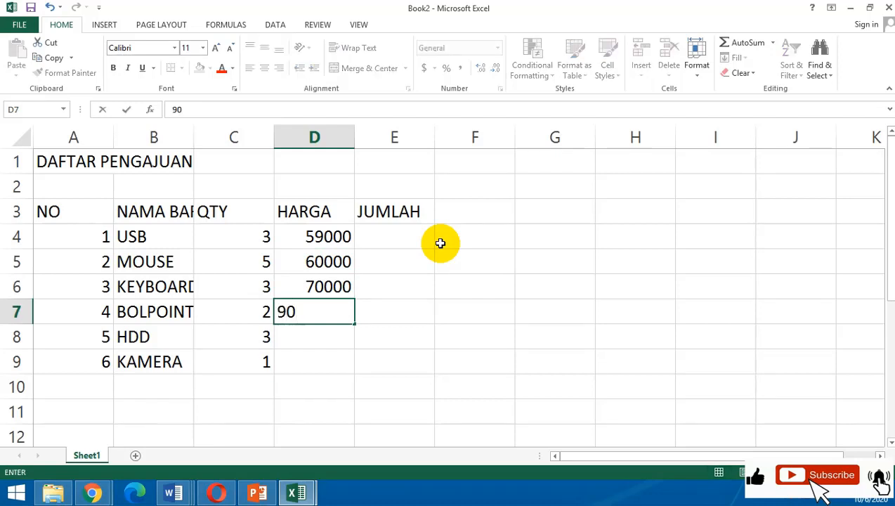
key("BackSpace")
key("BackSpace")
type("10000")
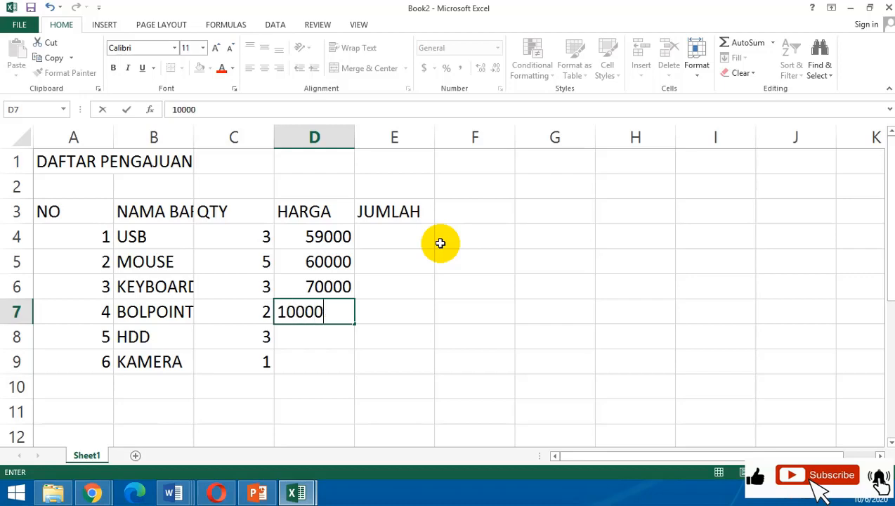
key("Return")
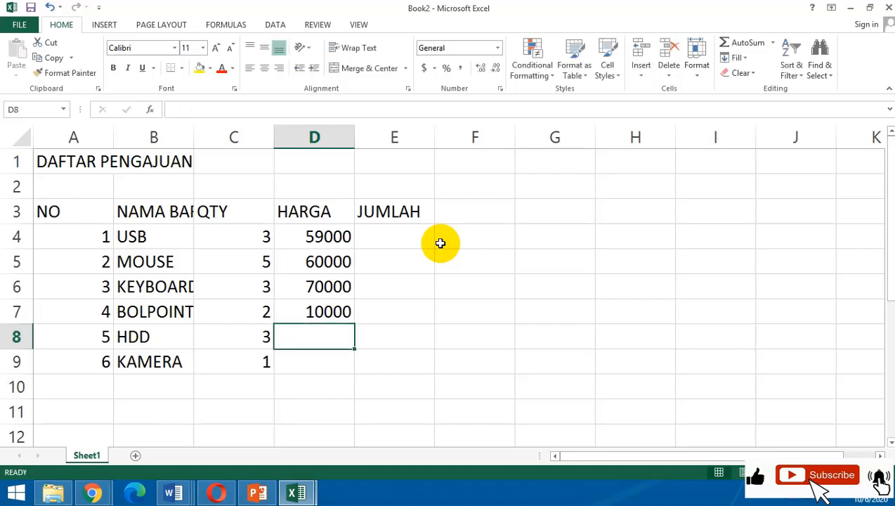
type("450000")
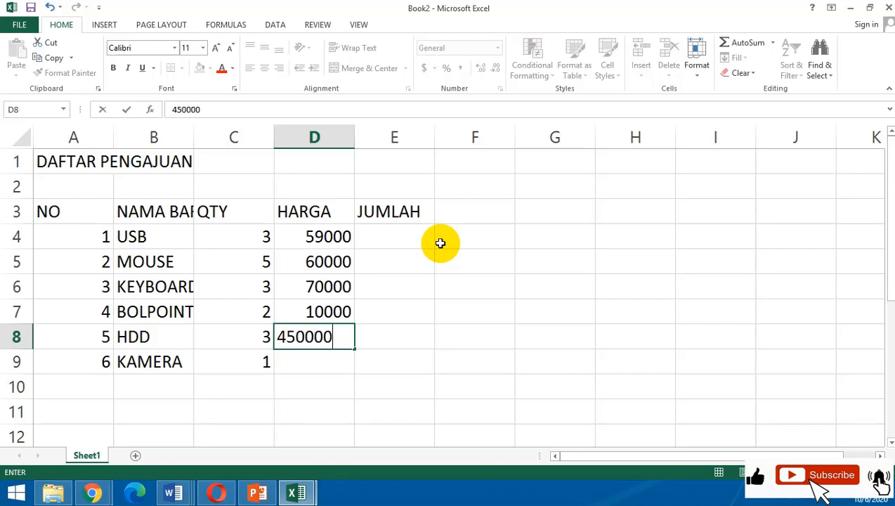
key("Return")
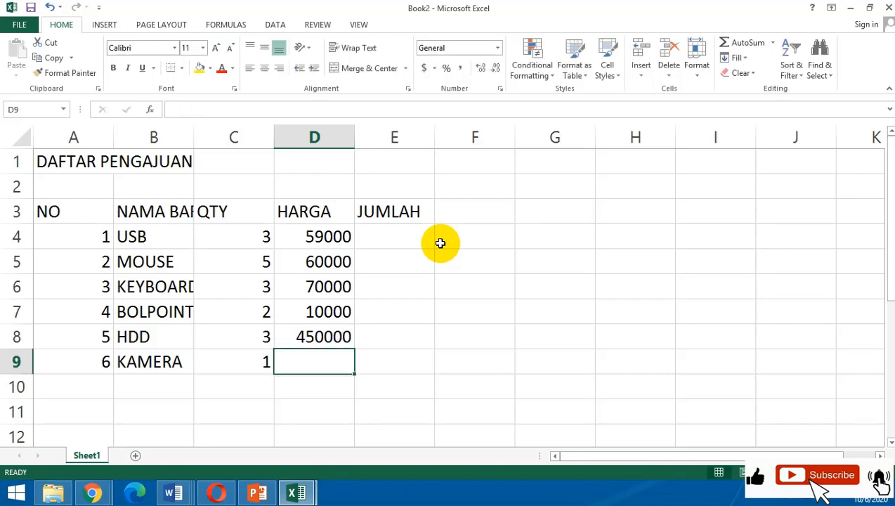
type("12000")
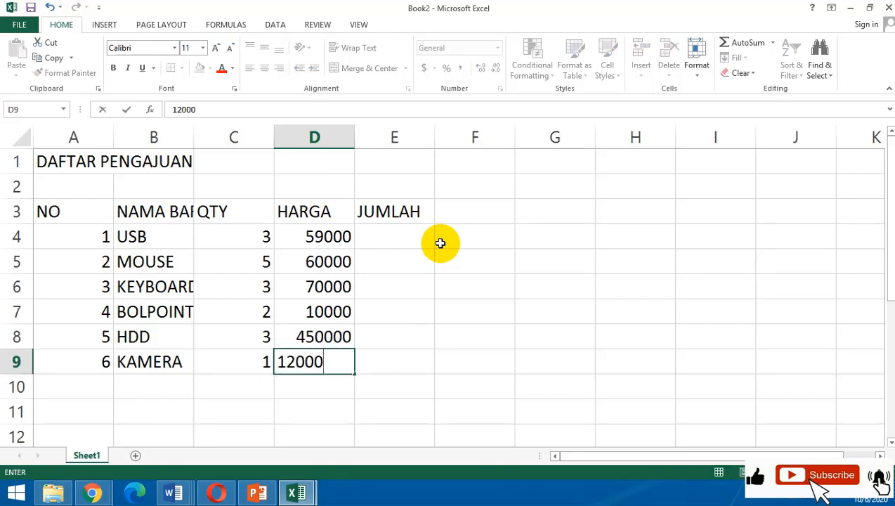
type("00")
key("Return")
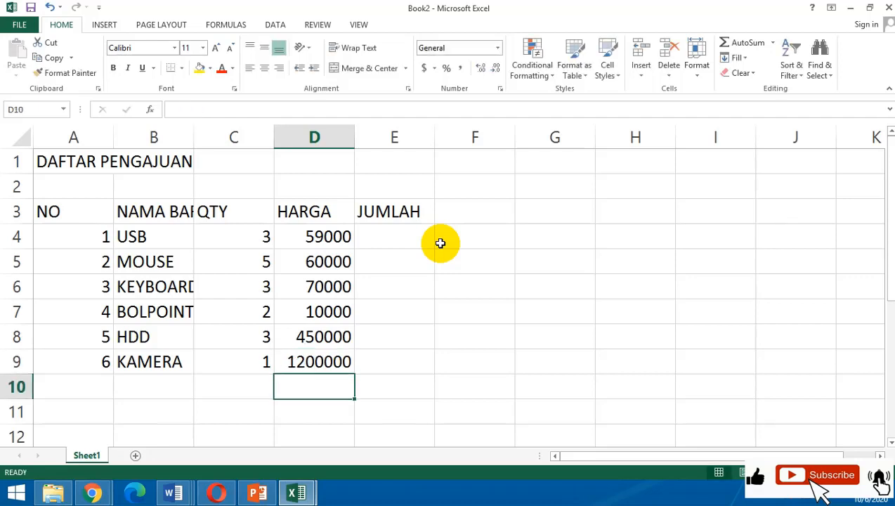
Widen column B by hand so the NAMA BARANG heading fits.
left_click(438, 254)
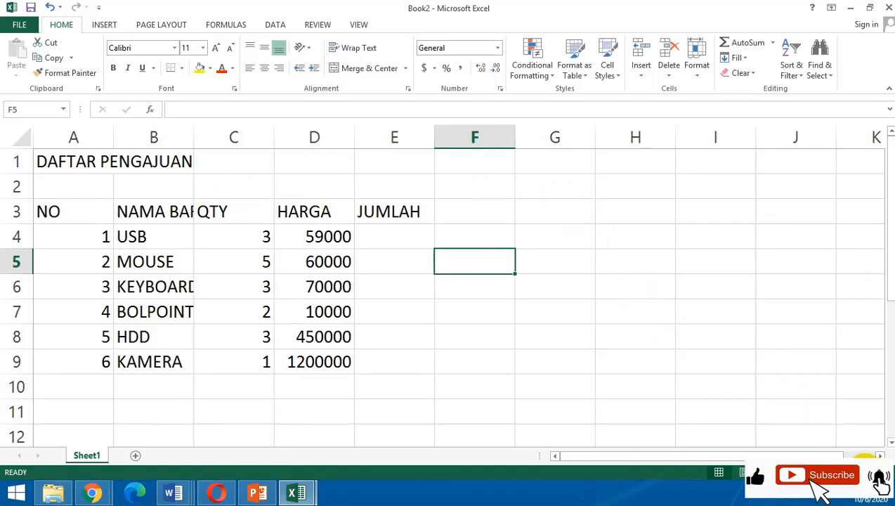
left_click(865, 472)
left_click(864, 471)
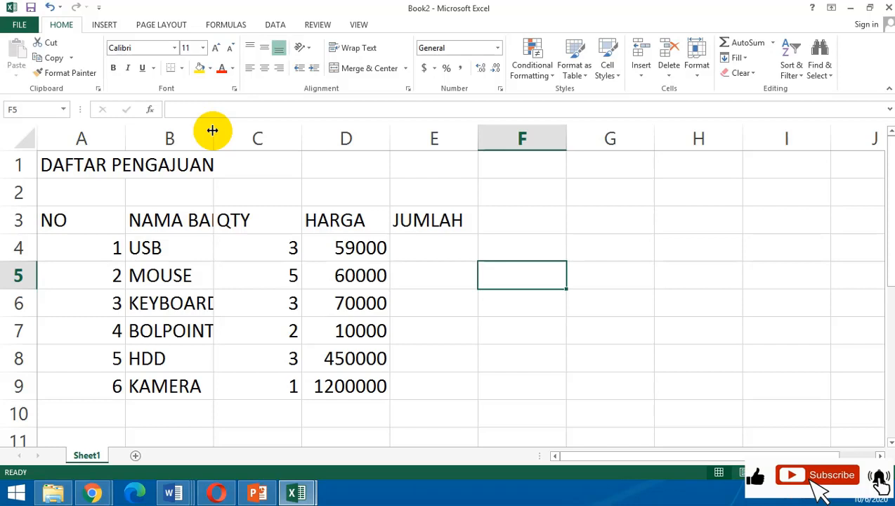
left_click_drag(212, 130, 286, 134)
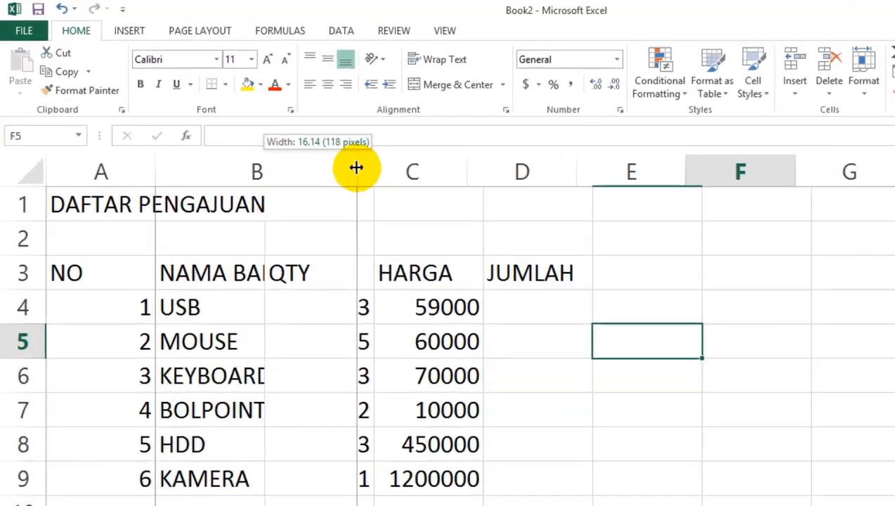
left_click_drag(356, 167, 355, 167)
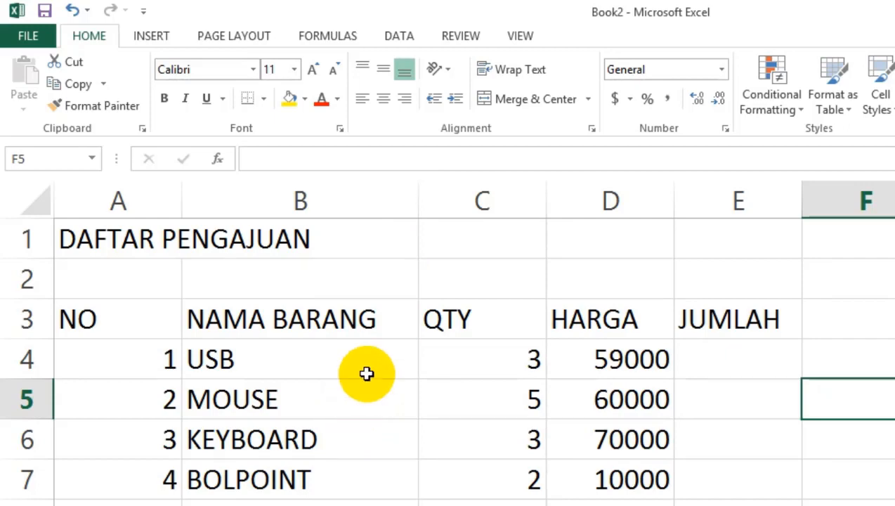
Narrow column B again and AutoFit its width to the longest entry.
left_click_drag(417, 201, 308, 236)
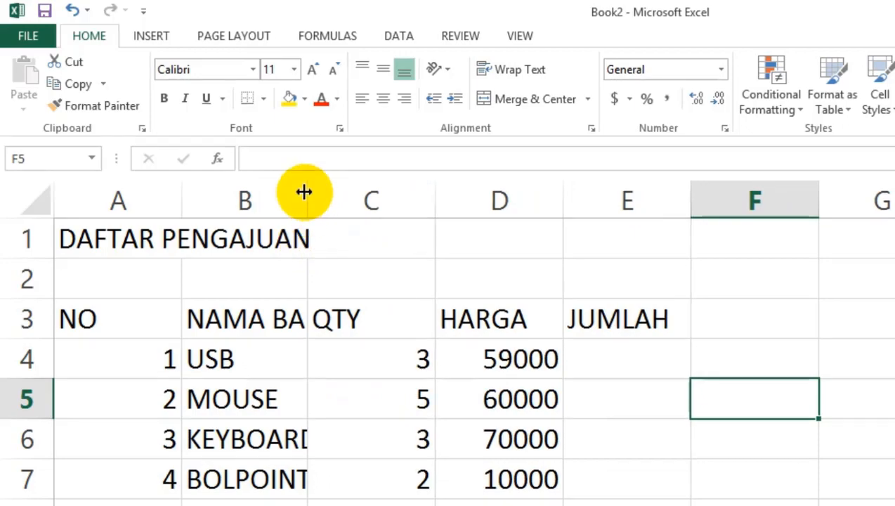
double_click(307, 203)
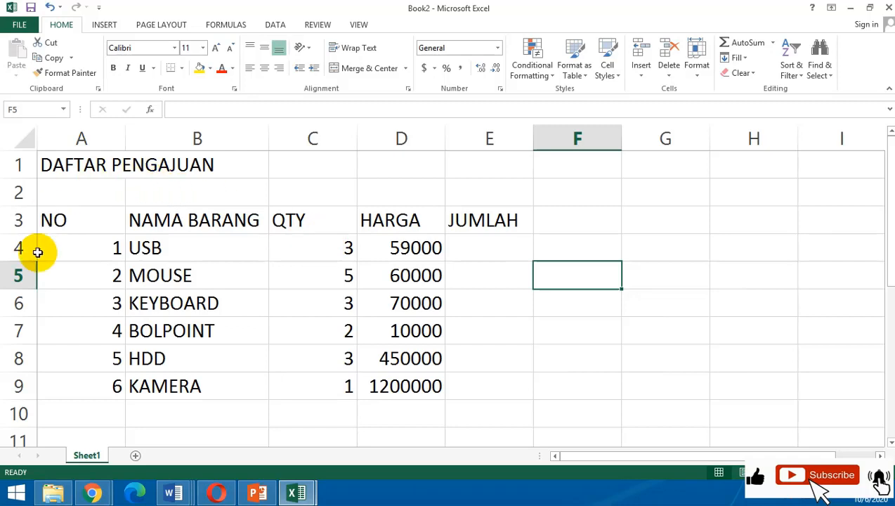
Narrow columns A and C to suit their short contents and slightly widen column D.
left_click(82, 212)
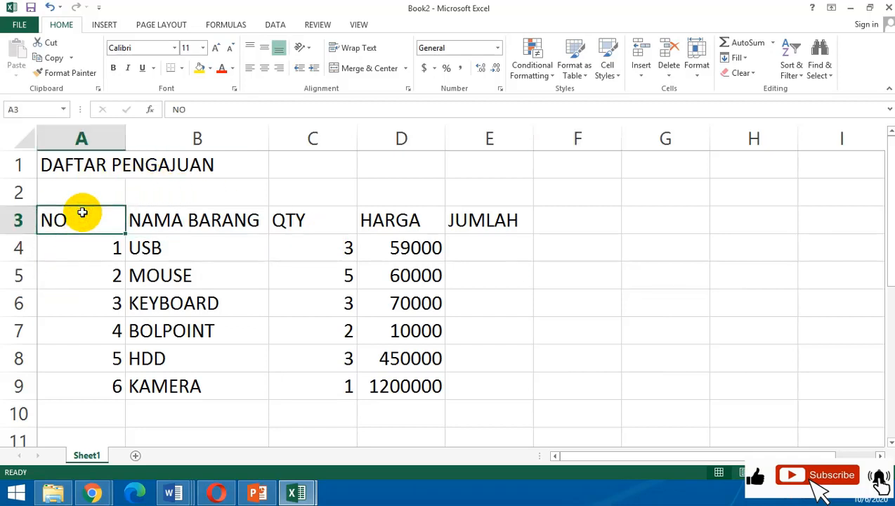
mouse_move(90, 251)
left_mouse_down()
mouse_move(94, 385)
mouse_move(106, 255)
left_mouse_up()
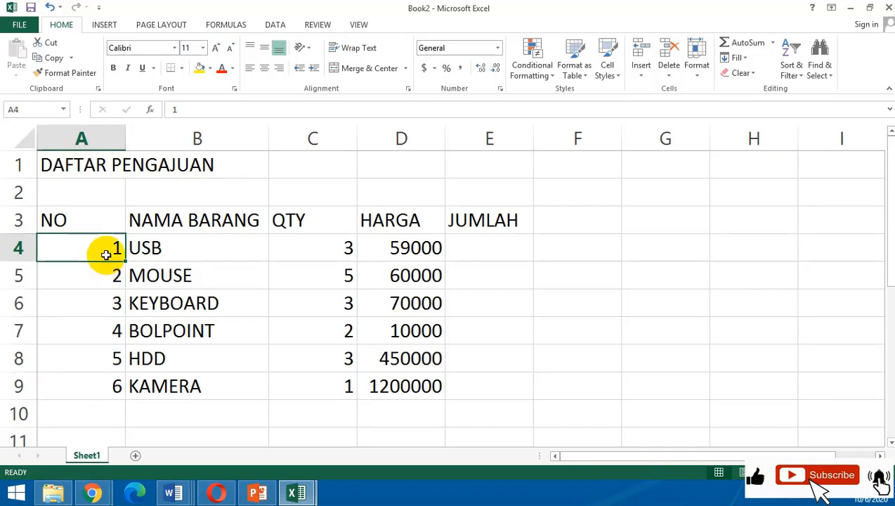
left_click(148, 220)
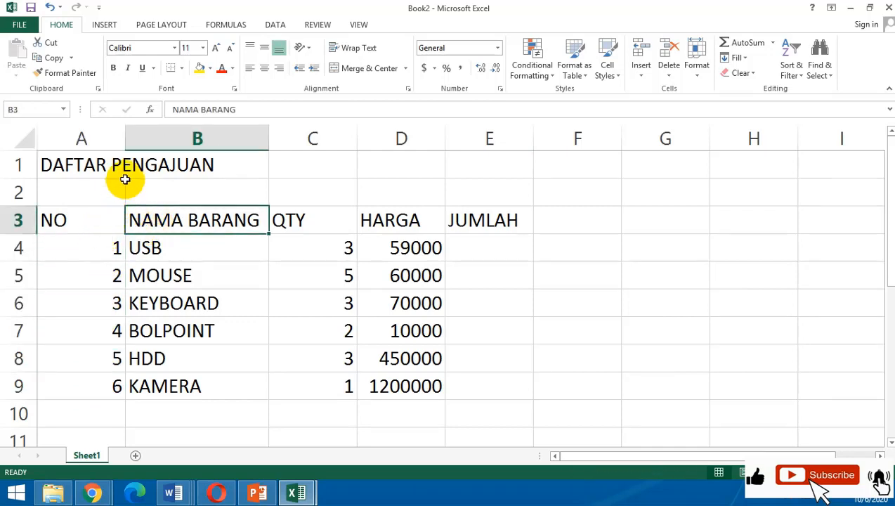
left_click_drag(127, 130, 81, 146)
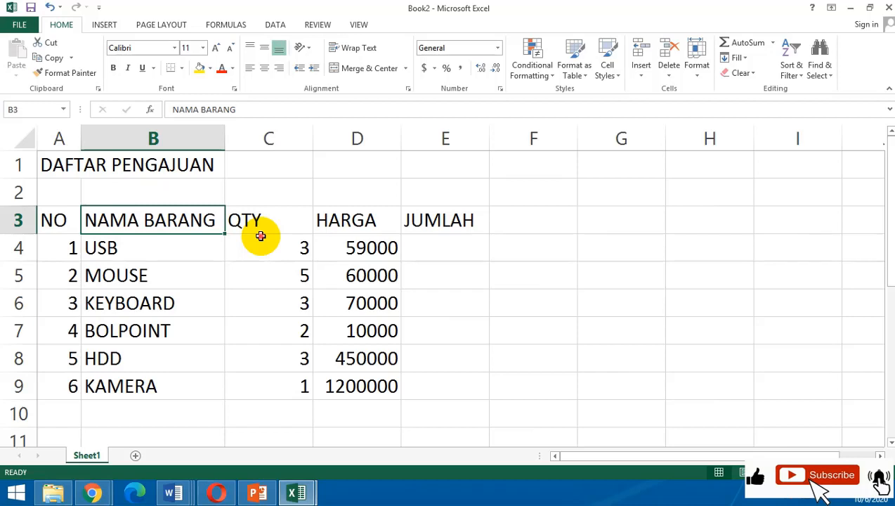
left_click(261, 236)
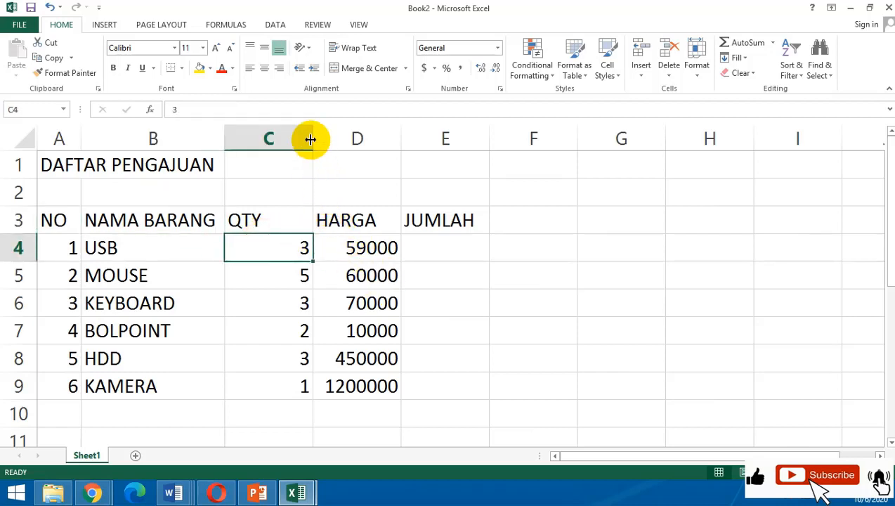
left_click_drag(310, 139, 278, 152)
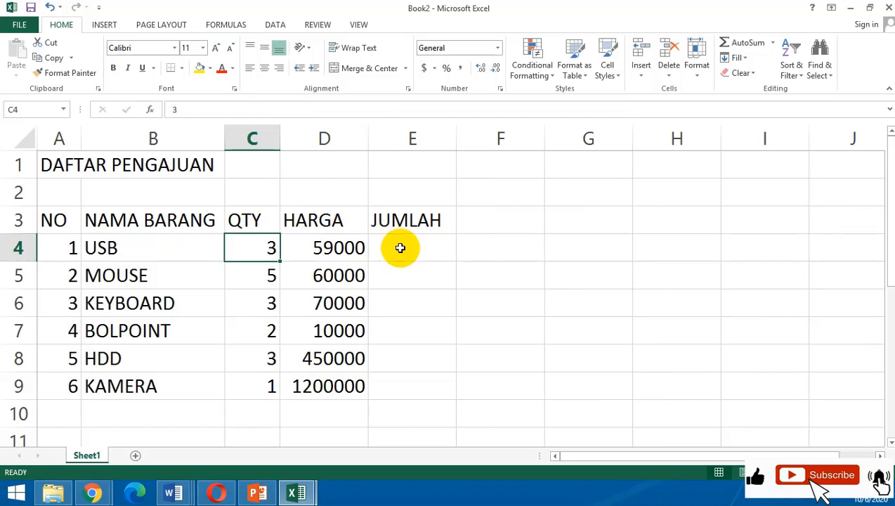
left_click_drag(366, 136, 383, 152)
left_click(436, 269)
left_click_drag(355, 254, 350, 380)
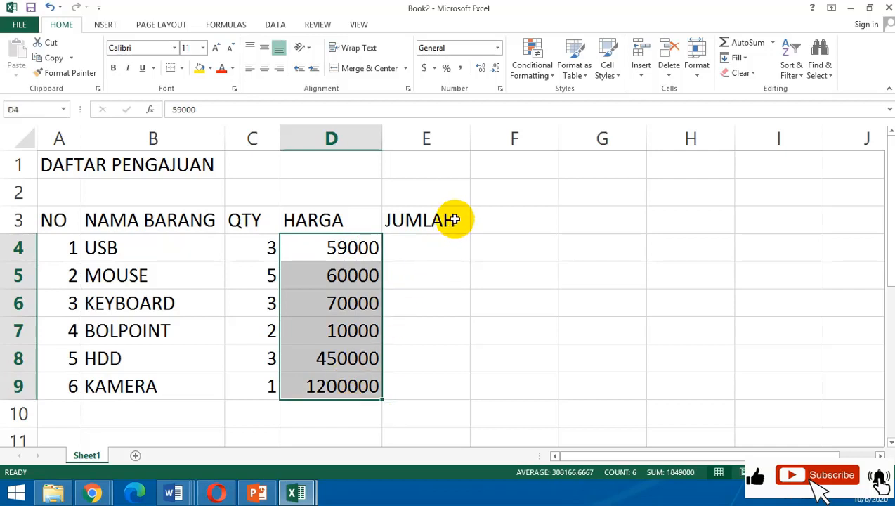
left_click(443, 293)
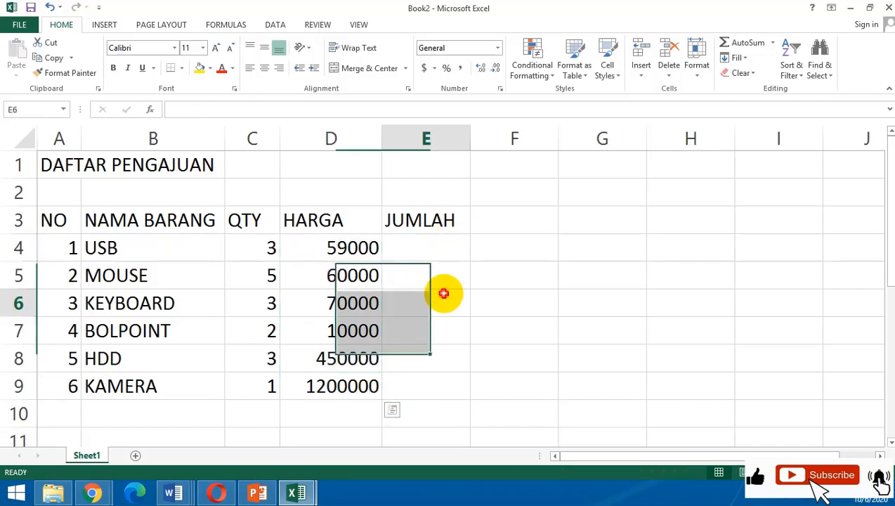
left_click(368, 243)
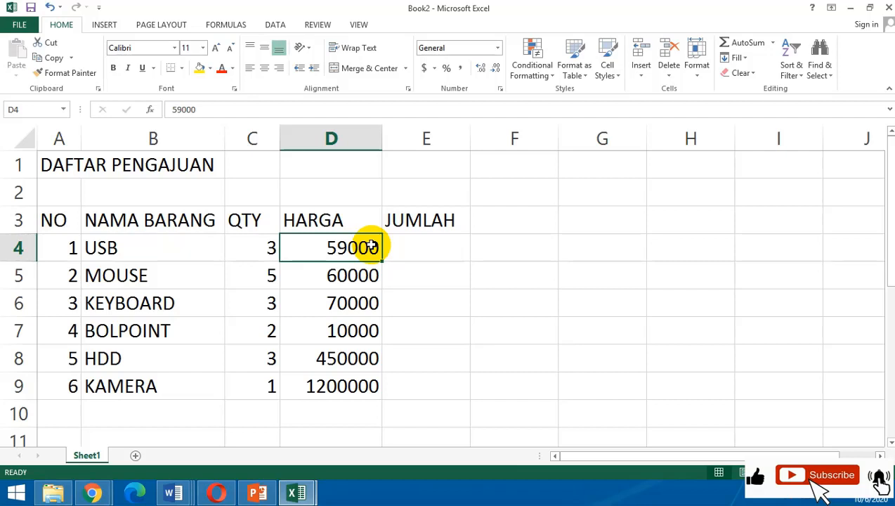
left_click(411, 248)
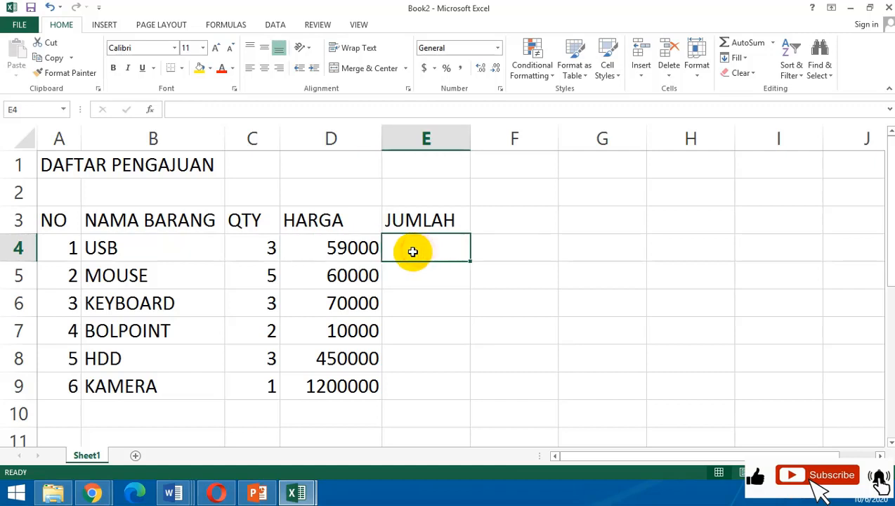
Apply the comma thousands format to the HARGA values in D4:D9 and widen column D so every price fits.
left_click(344, 243)
left_click_drag(337, 302, 332, 379)
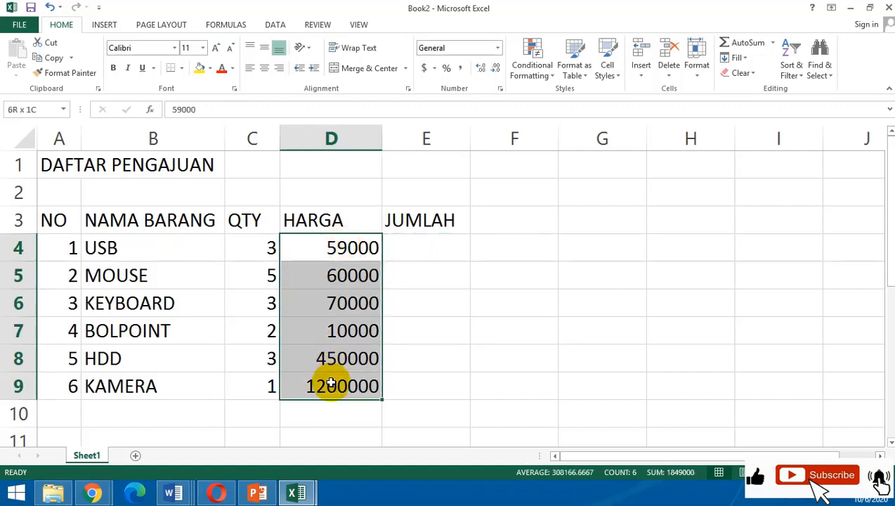
left_click(462, 71)
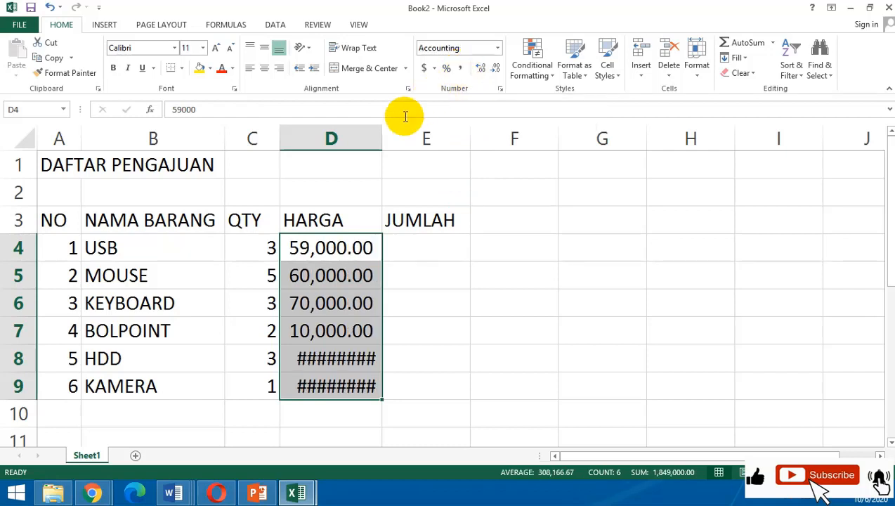
left_click_drag(384, 130, 422, 164)
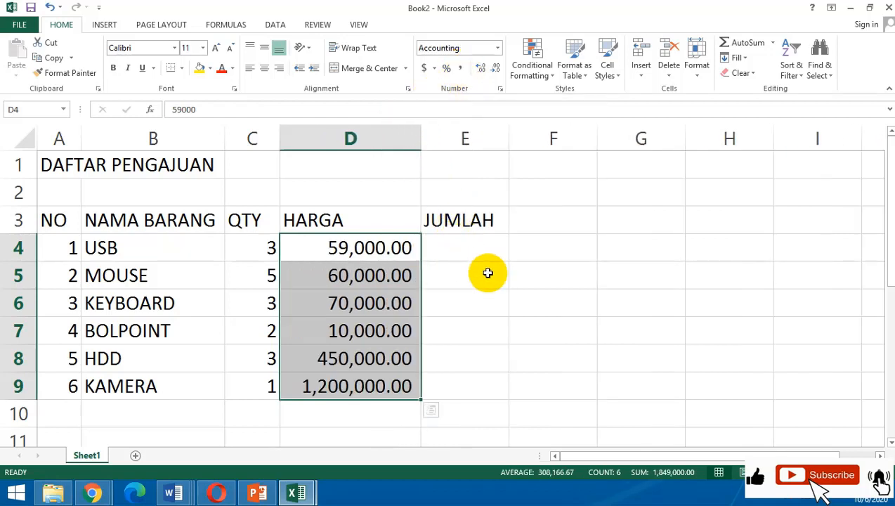
left_click(401, 249)
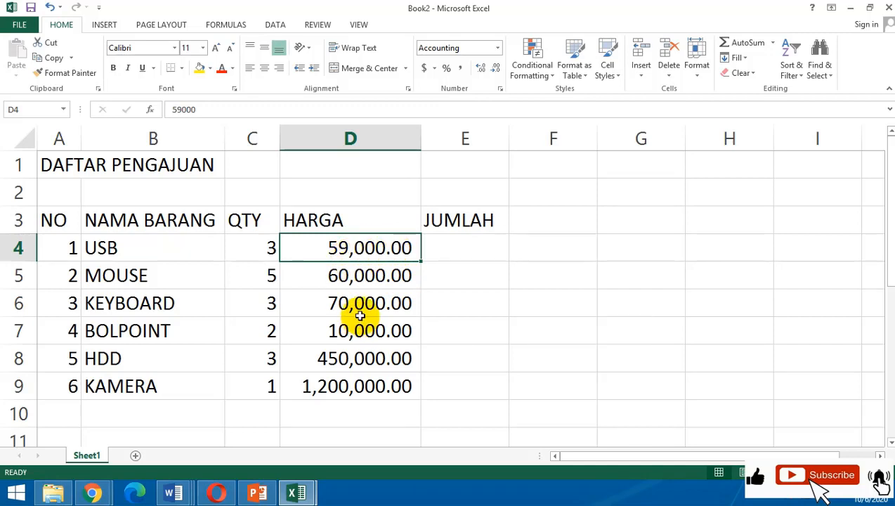
Reduce the HARGA values in D4:D9 to zero decimal places.
left_click(387, 309)
left_click_drag(386, 239, 380, 380)
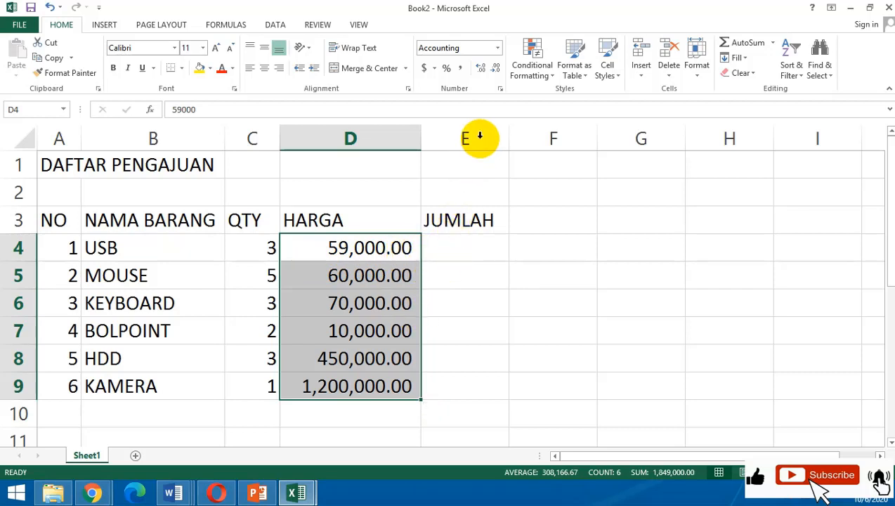
left_click(496, 70)
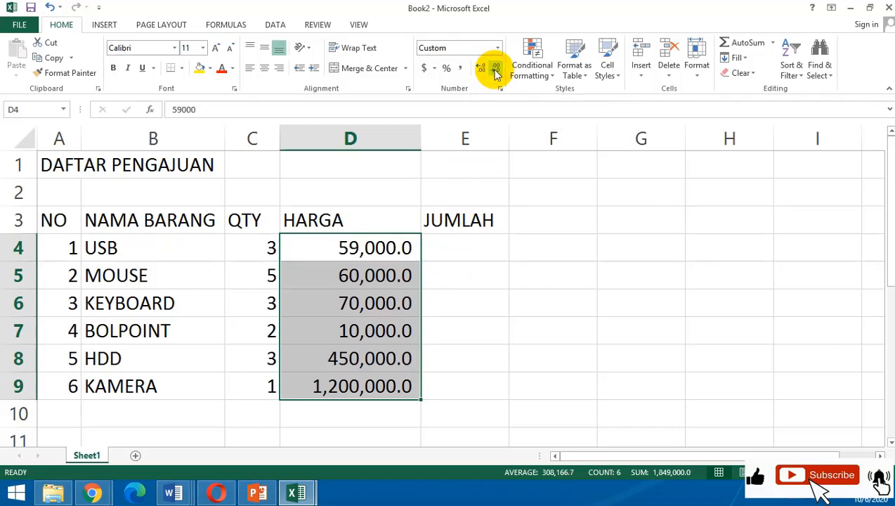
left_click(495, 70)
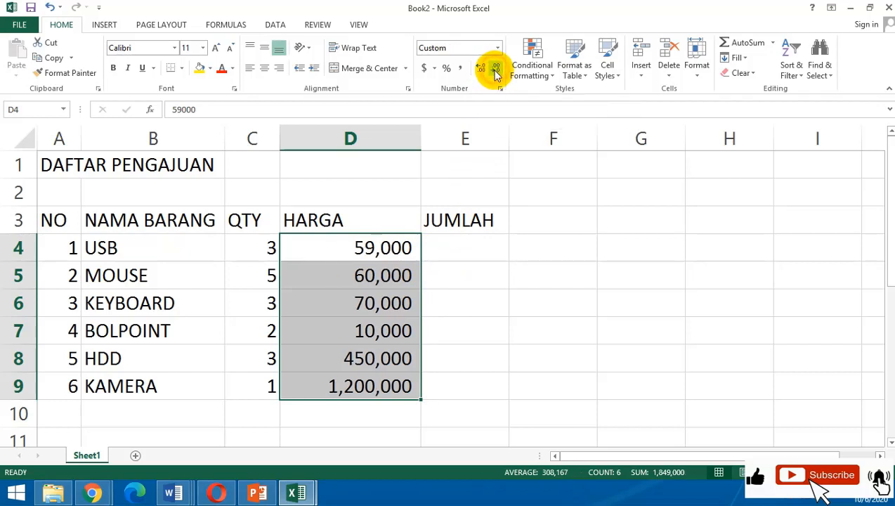
left_click(399, 300)
left_click(428, 294)
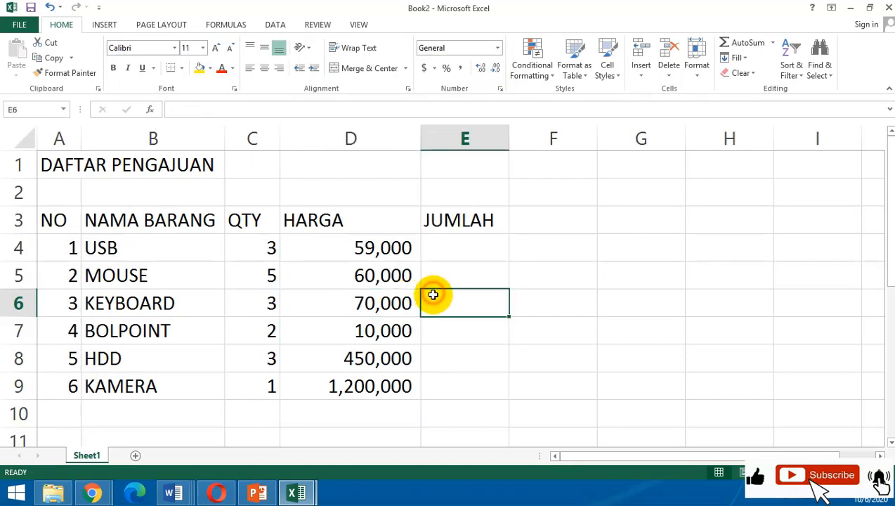
Increase the HARGA values in D4:D9 to four decimal places.
left_click_drag(367, 358, 365, 379)
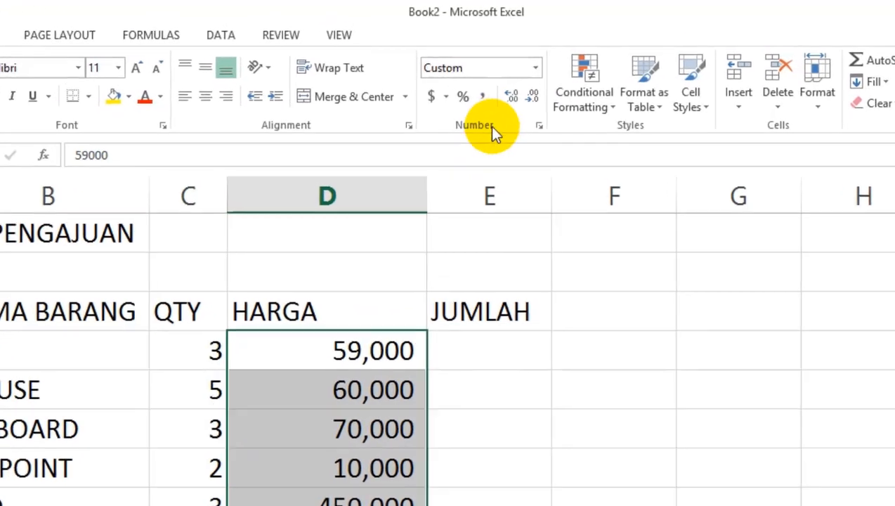
left_click(511, 96)
left_click(512, 96)
left_click(512, 97)
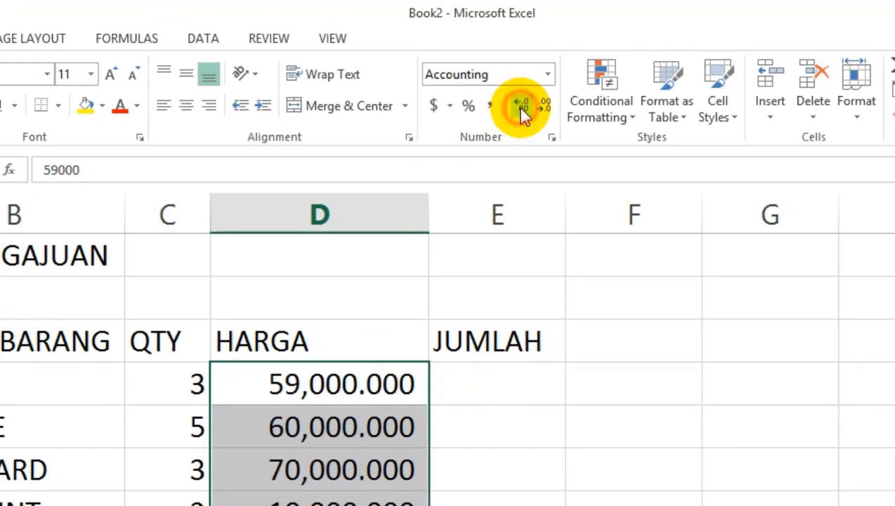
left_click(520, 109)
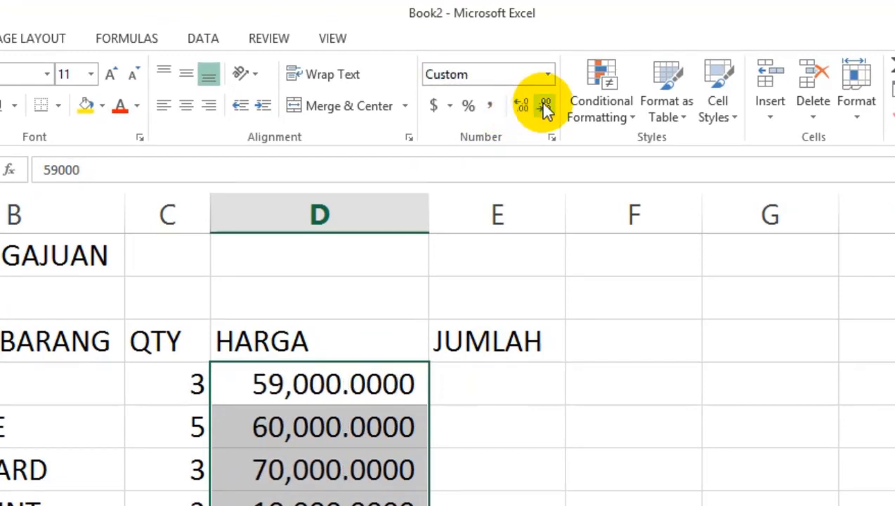
Remove the four added decimal places from the HARGA values in D4:D9.
left_click(545, 107)
left_click(545, 109)
left_click(545, 108)
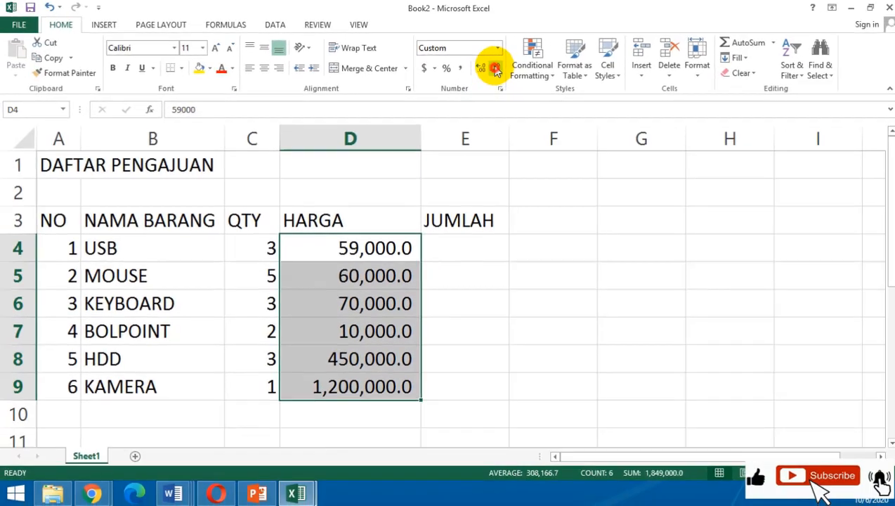
left_click(545, 107)
left_click(490, 426)
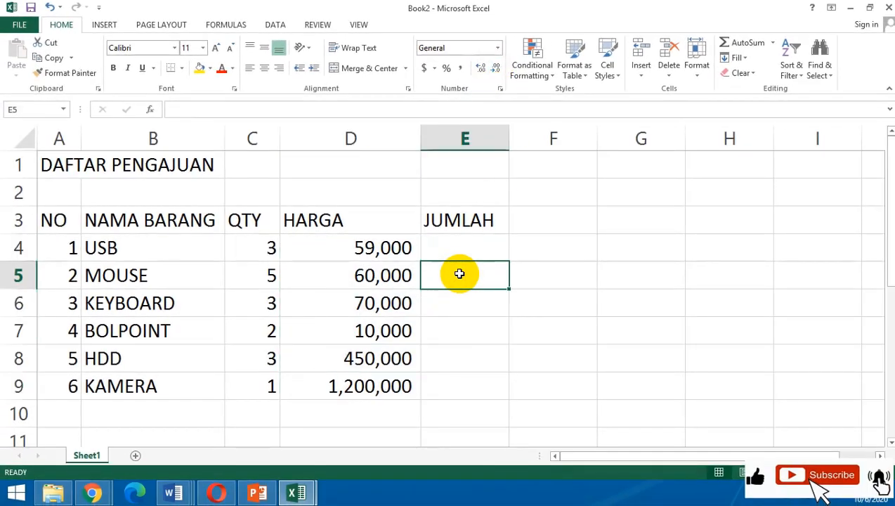
Enter an equals sign as plain text in cell G4 to start a list of operators beside the table.
left_click(442, 311)
left_click(470, 244)
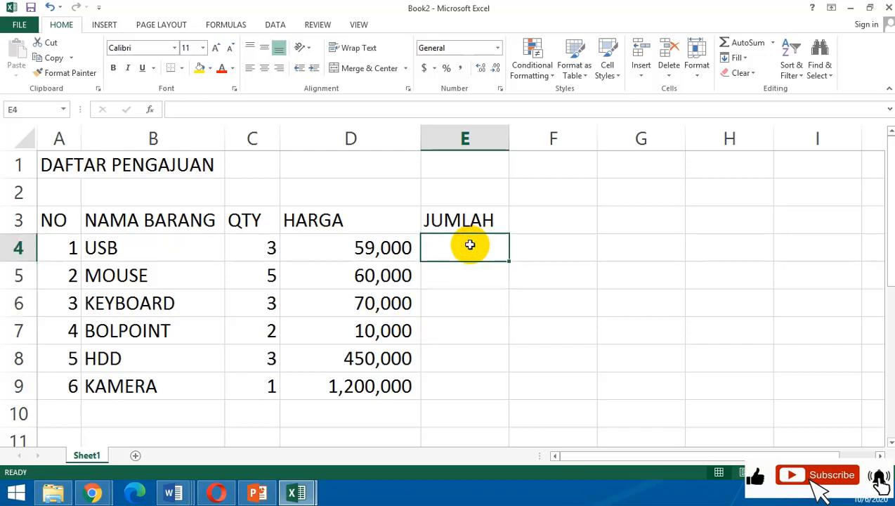
left_click(623, 247)
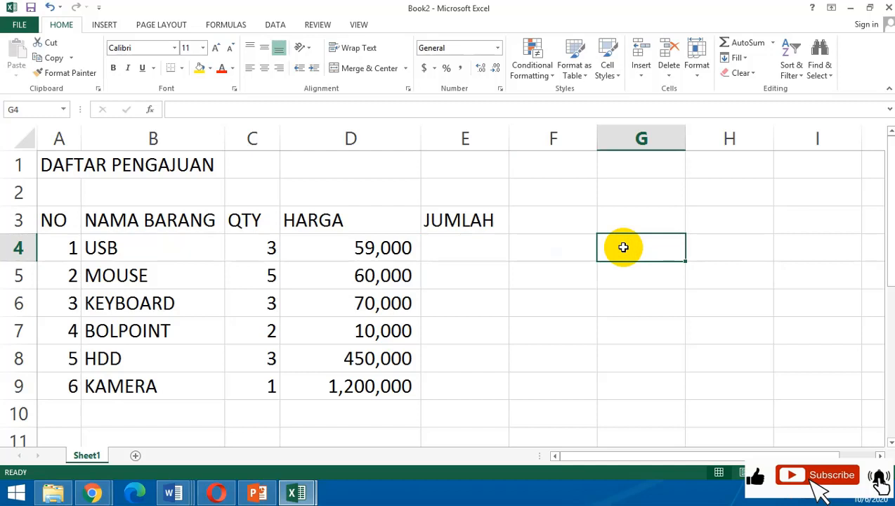
type("=")
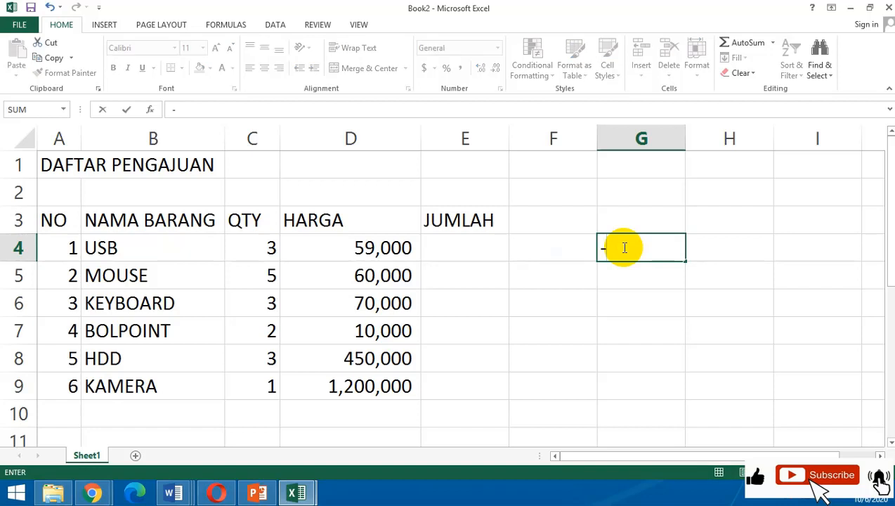
key("Return")
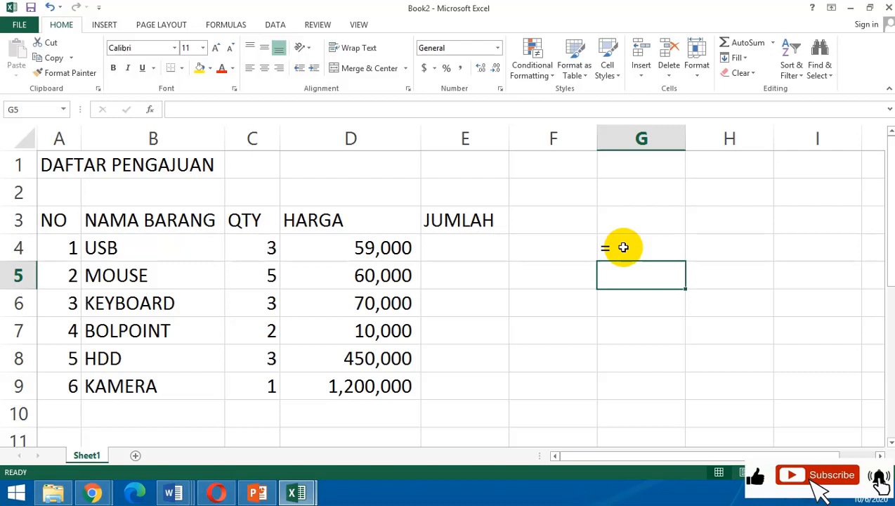
Narrow column G to fit a single symbol and describe the equals sign as SAMA DENGAN in H4.
key("Right")
key("Up")
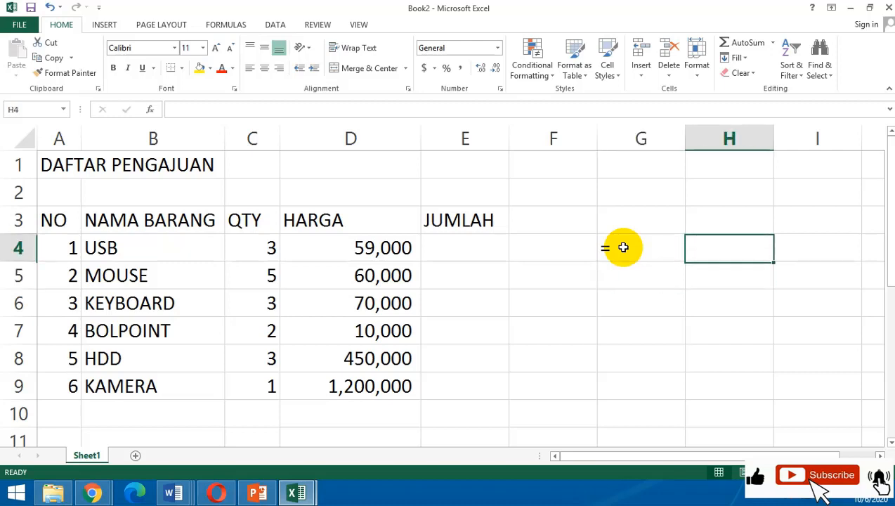
left_click_drag(691, 139, 621, 175)
left_click(638, 242)
type("SAMA DENGAN")
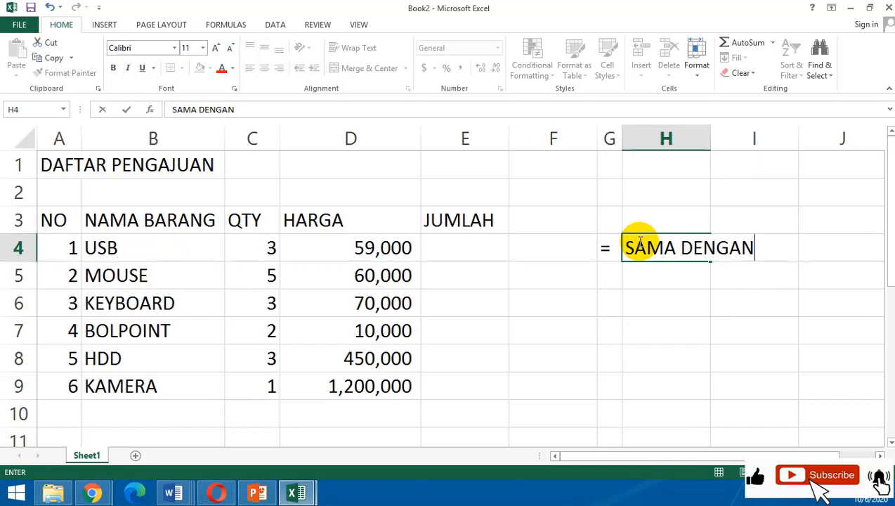
key("Return")
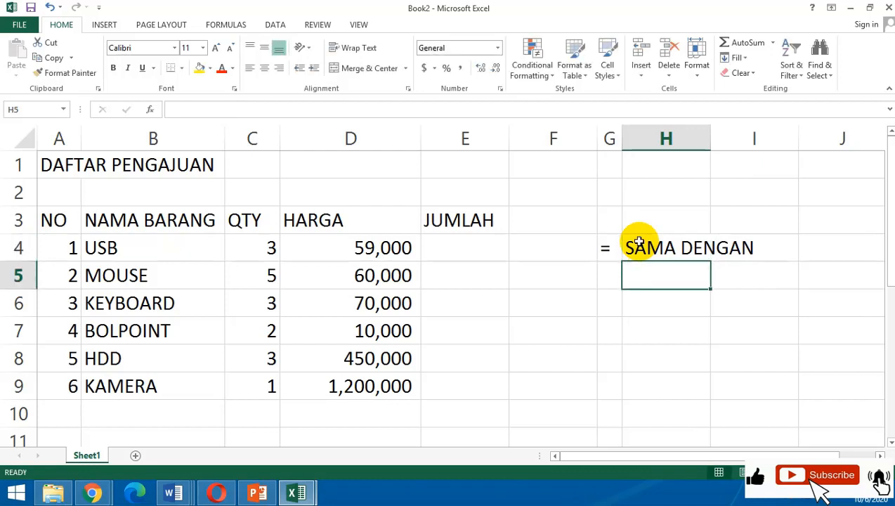
Add the * operator in G5 with the description PERKALIAN in H5.
key("Left")
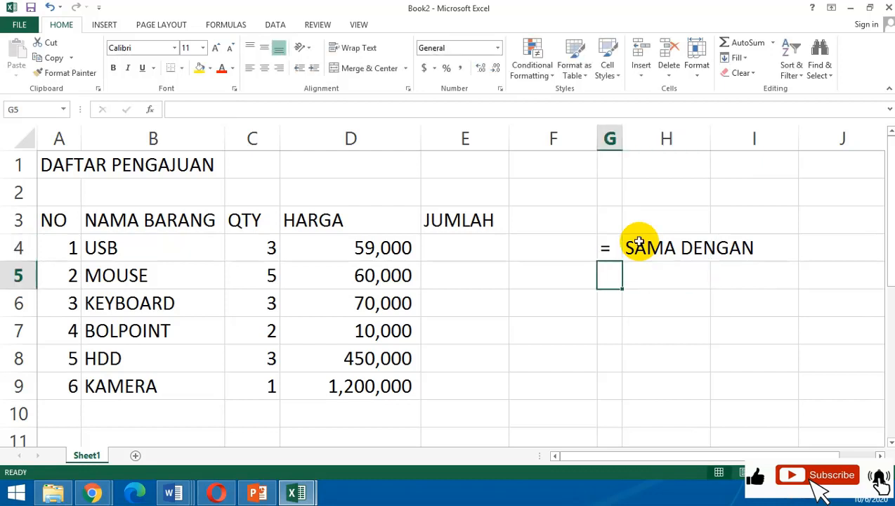
type("*")
key("Right")
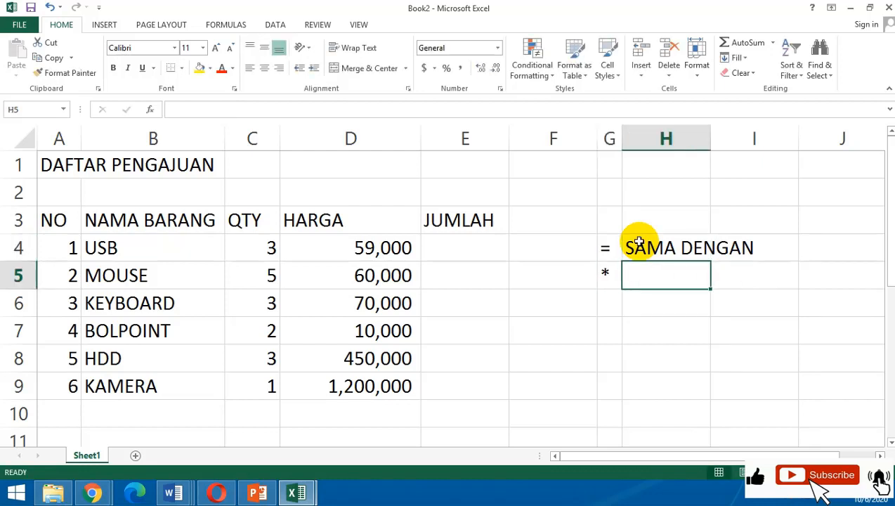
type("PERKALIAN")
key("Return")
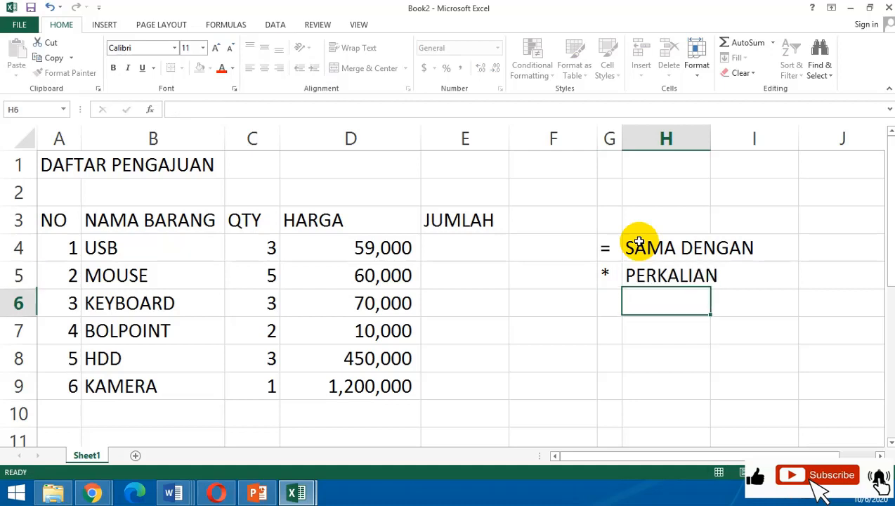
Add the + operator as text in G6 with the description PENJUMLAHAN in H6.
left_click(610, 310)
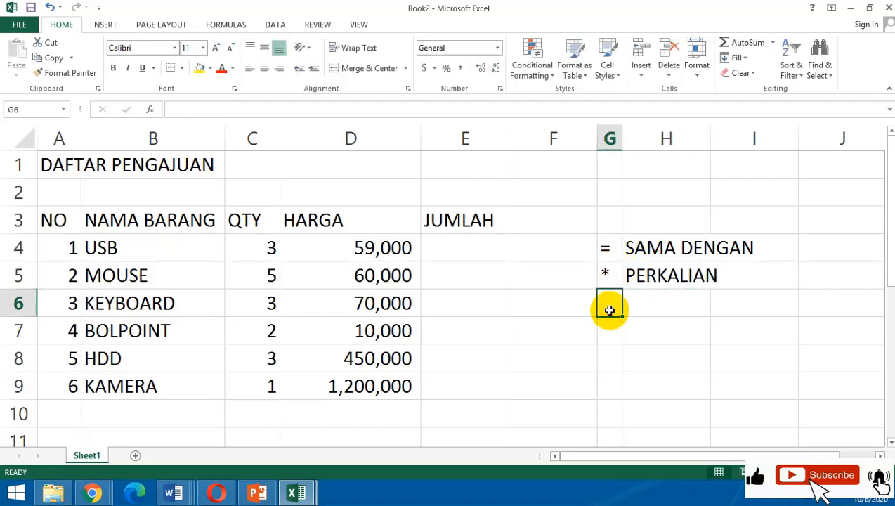
double_click(609, 310)
type("+")
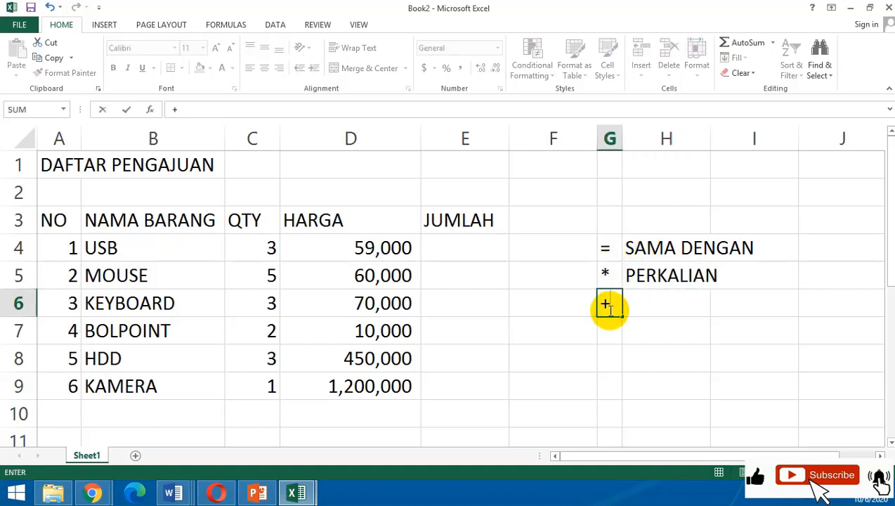
key("Right")
key("BackSpace")
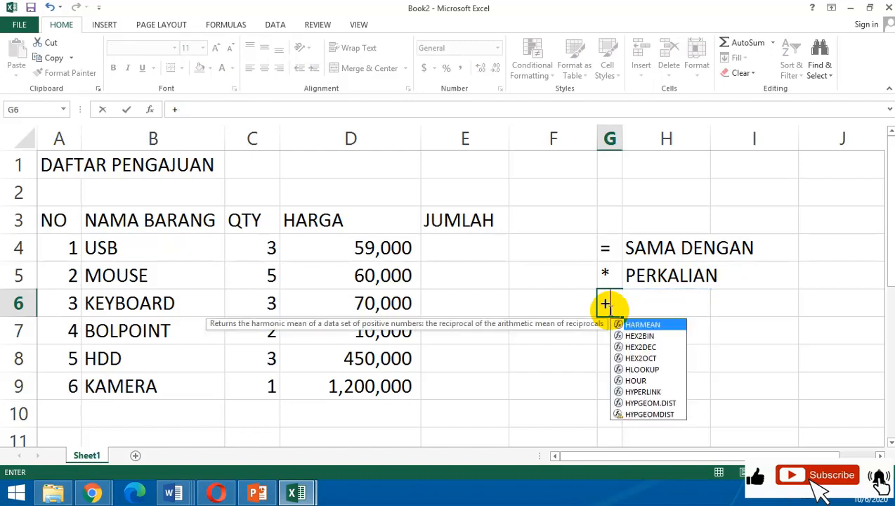
key("Return")
key("Right")
key("Up")
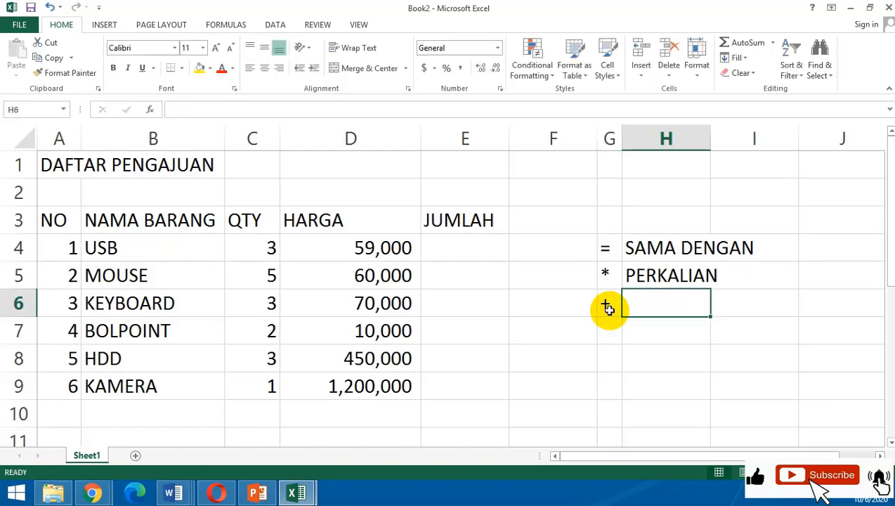
type("PENJUML")
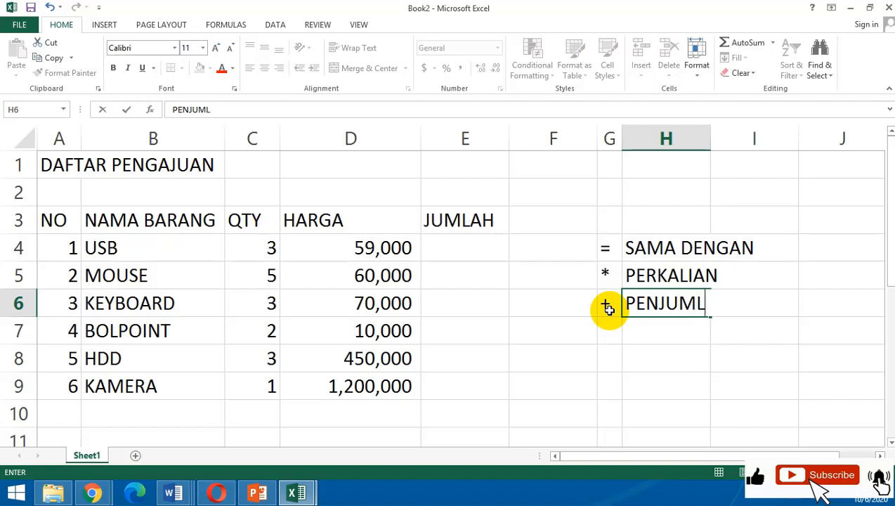
type("AHAN")
key("Return")
Add the - operator as text in G7 with the description PENGURANG in H7.
key("Left")
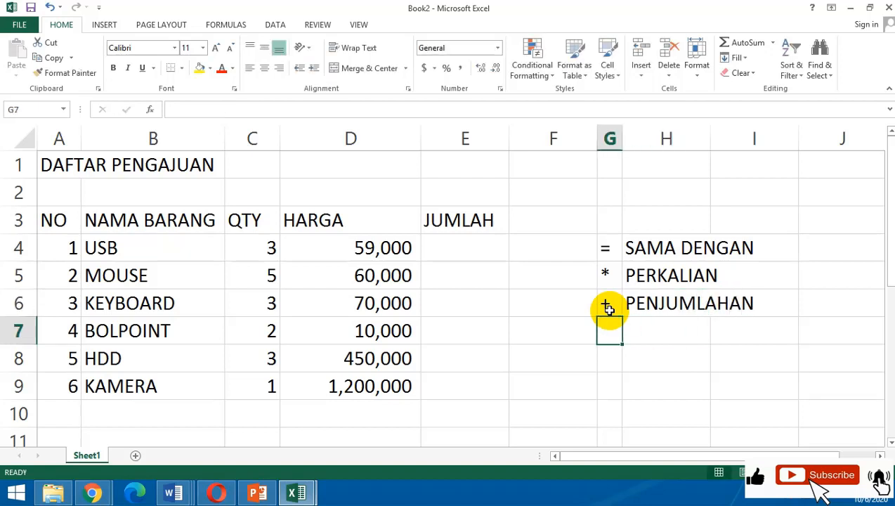
type("-")
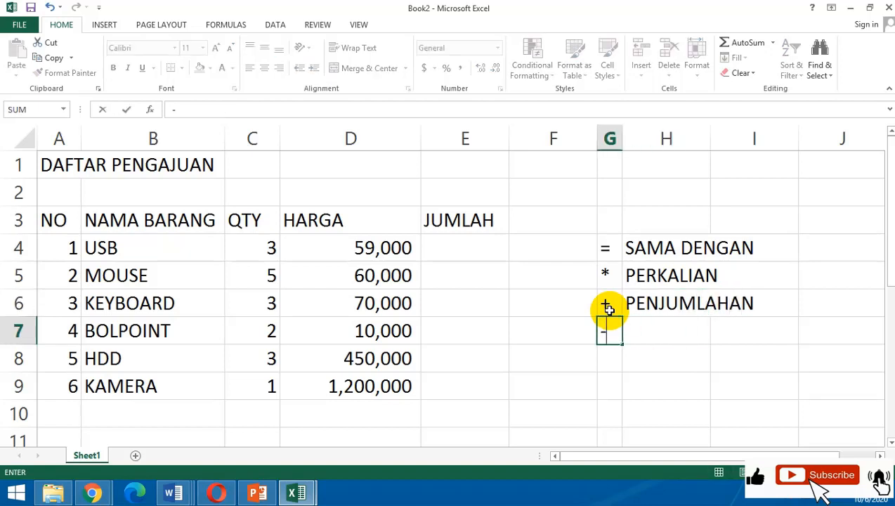
key("Return")
key("Right")
key("Up")
type("PEN")
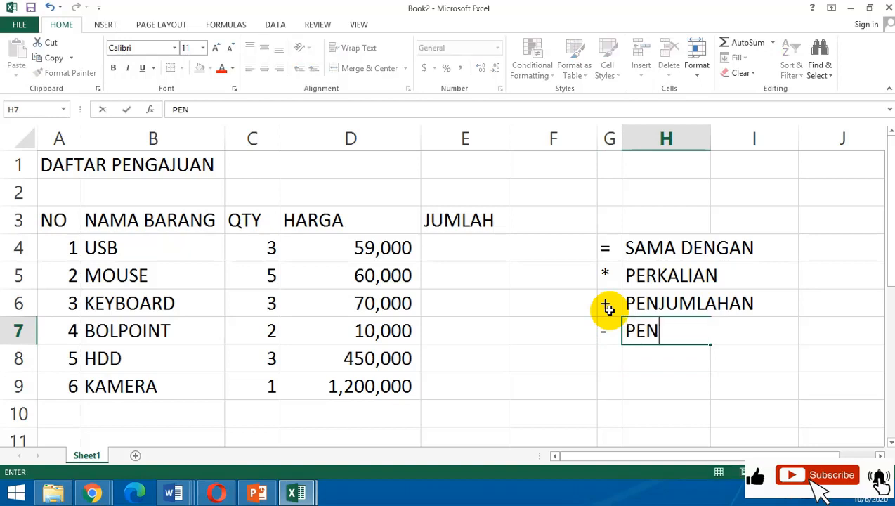
type("GURANG")
key("Return")
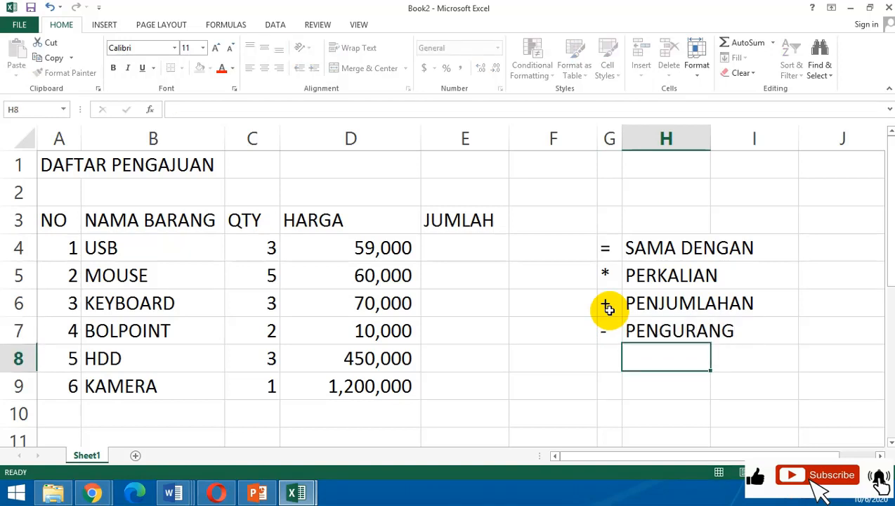
key("Left")
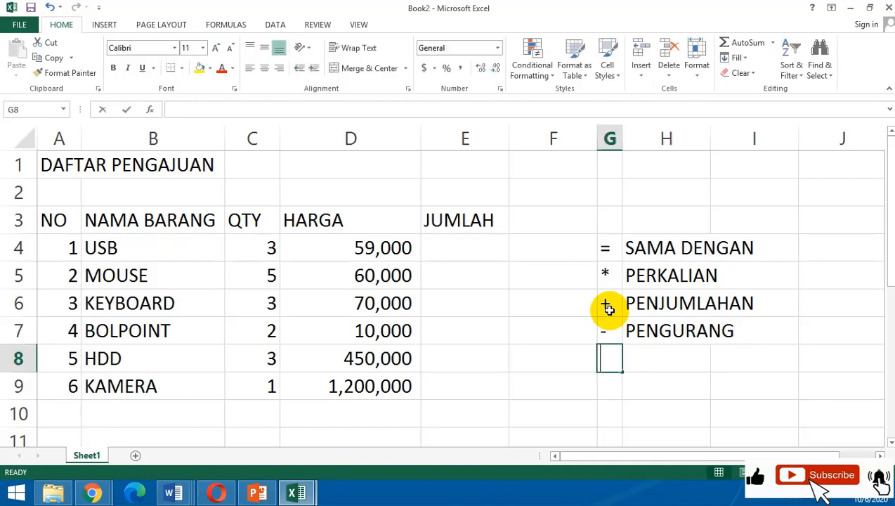
type(":")
key("Return")
key("Right")
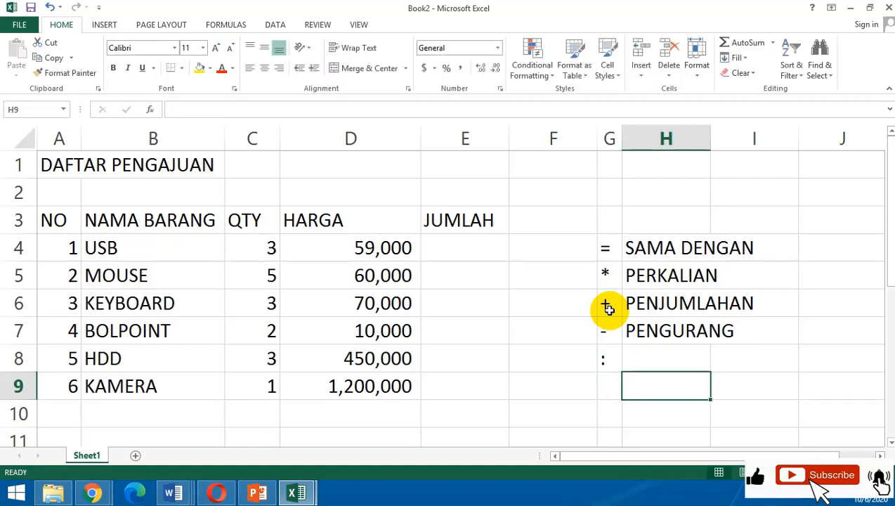
key("Up")
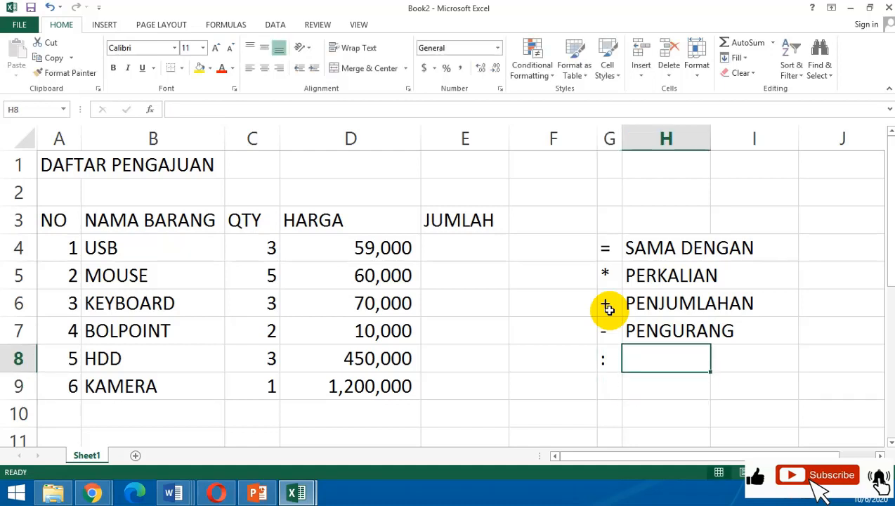
key("Left")
key("alt")
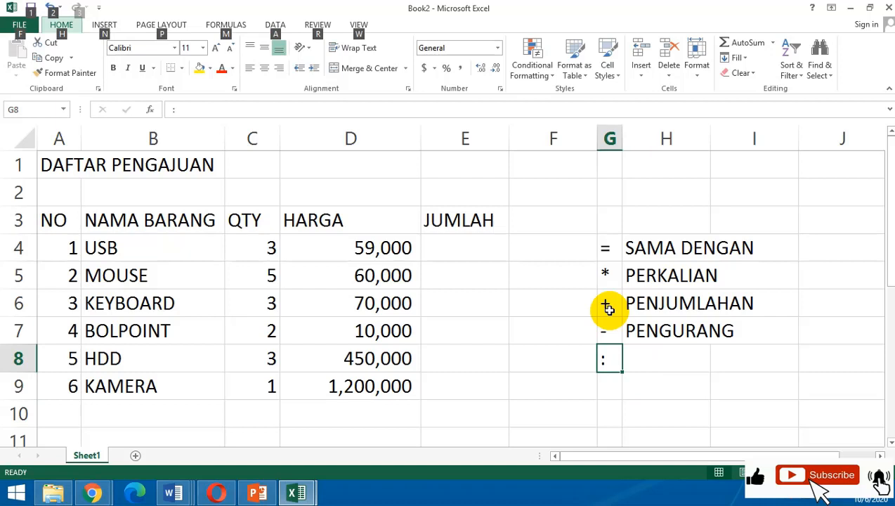
key("alt")
key("Down")
key("Up")
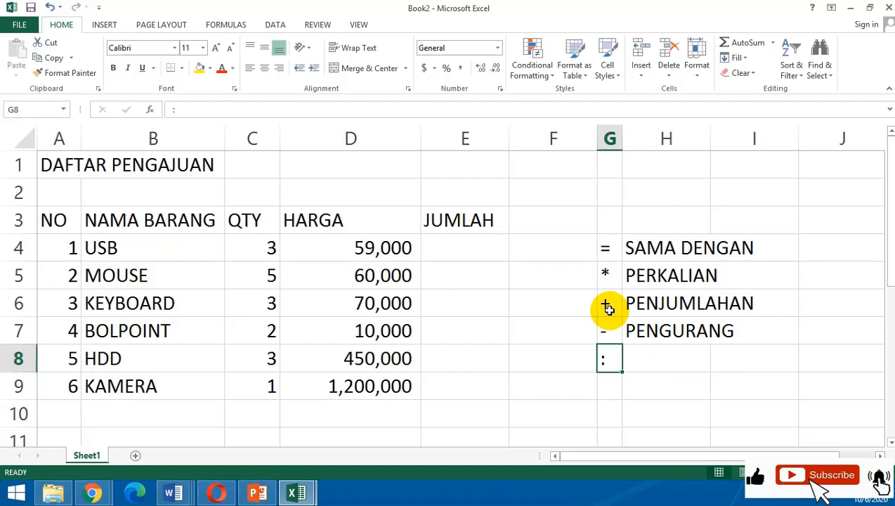
type("'")
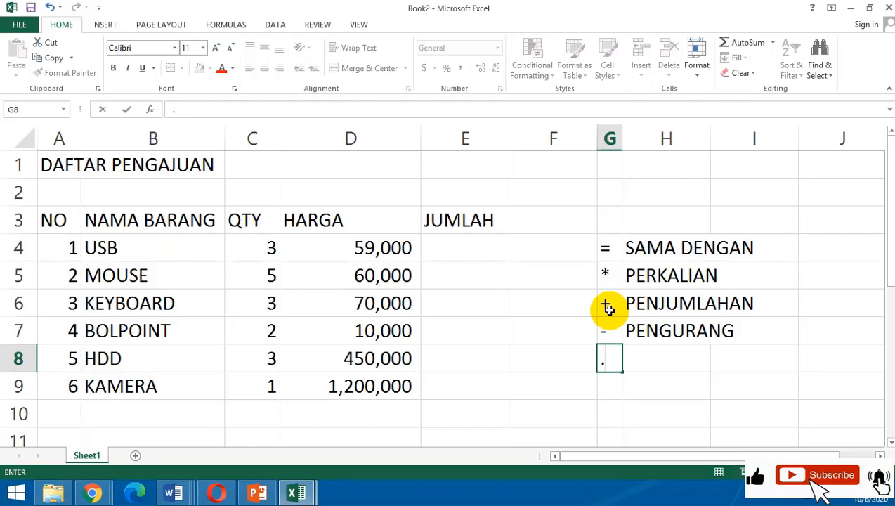
key("BackSpace")
key("Return")
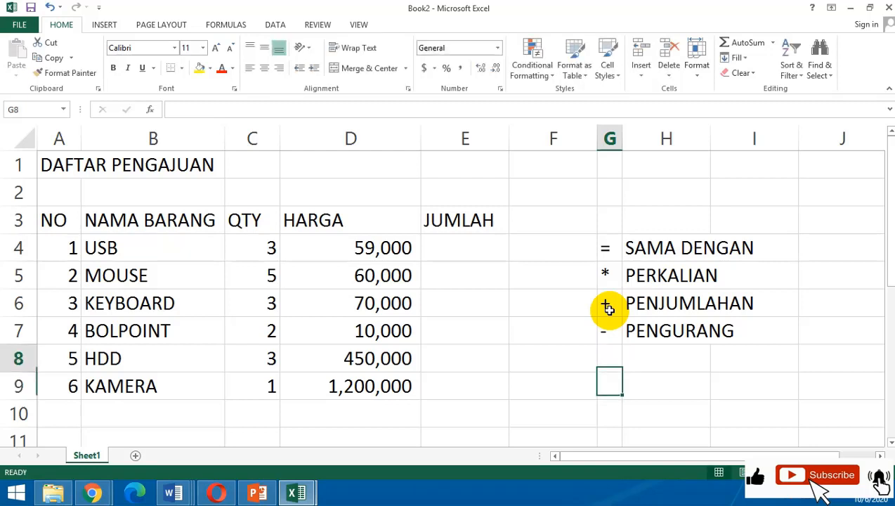
Add the > operator in G8 with the description LEBIH BESAR in H8.
key("Up")
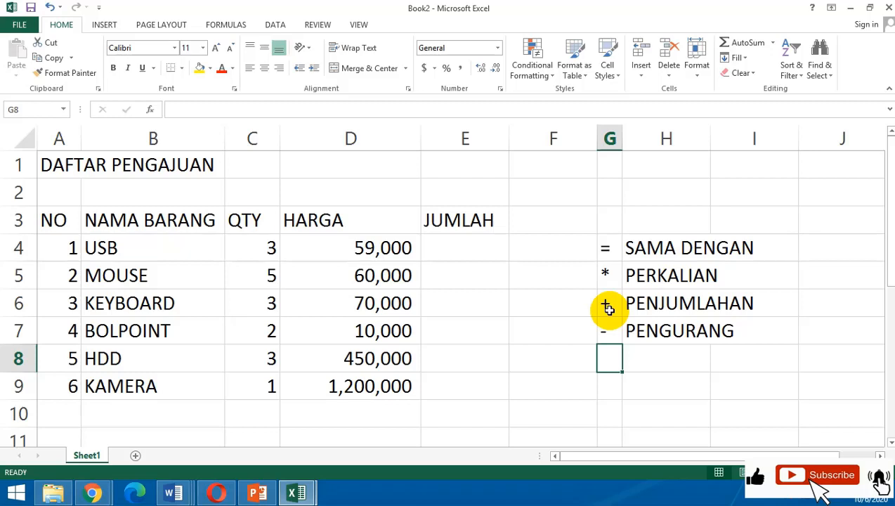
type(">")
key("Return")
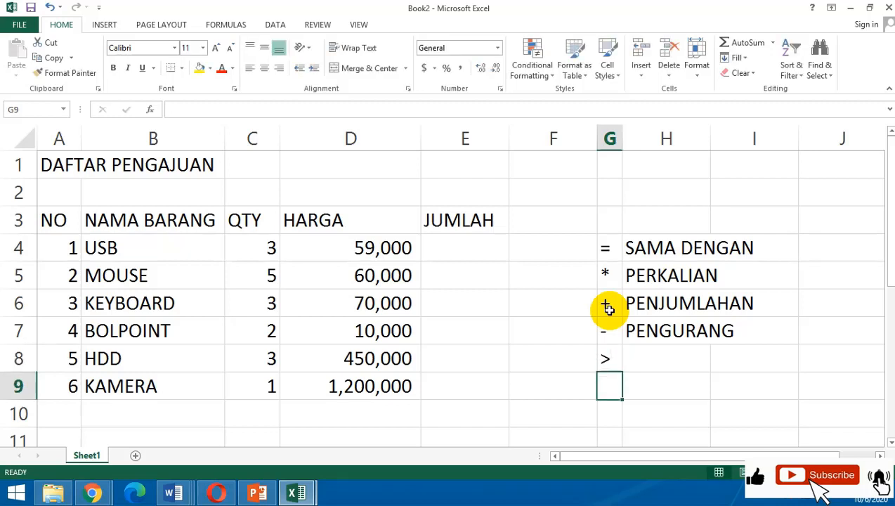
key("Up")
key("Right")
type("LEBI")
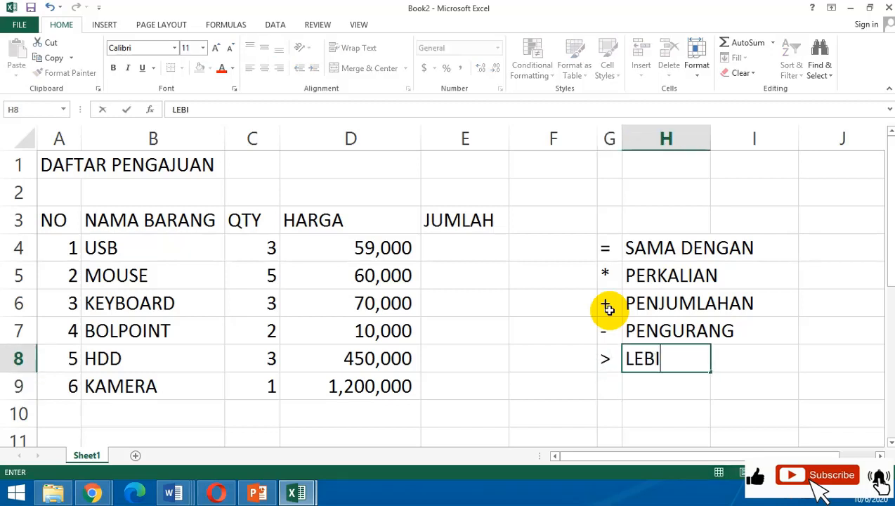
type("H BESAR")
key("Return")
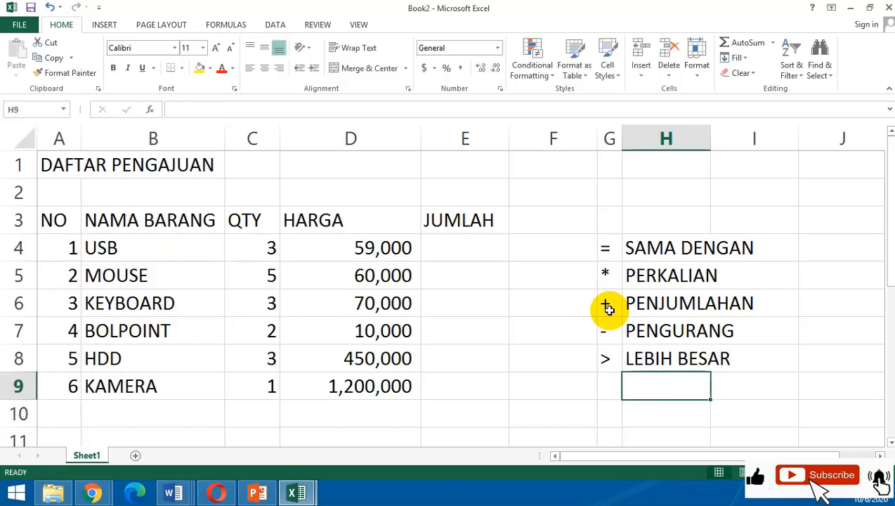
Add the < operator in G9 with the description LEBIH KECIL in H9.
key("Left")
type("<")
key("Return")
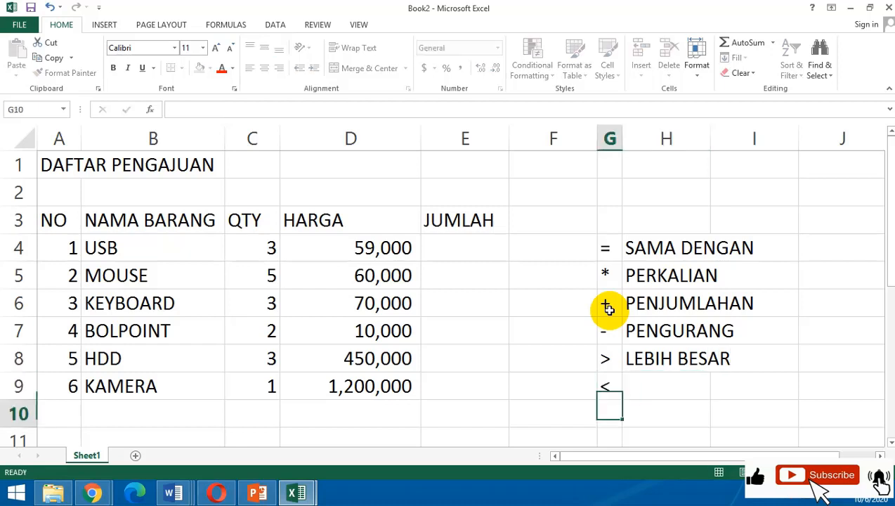
key("Up")
key("Right")
type("LEBIH ")
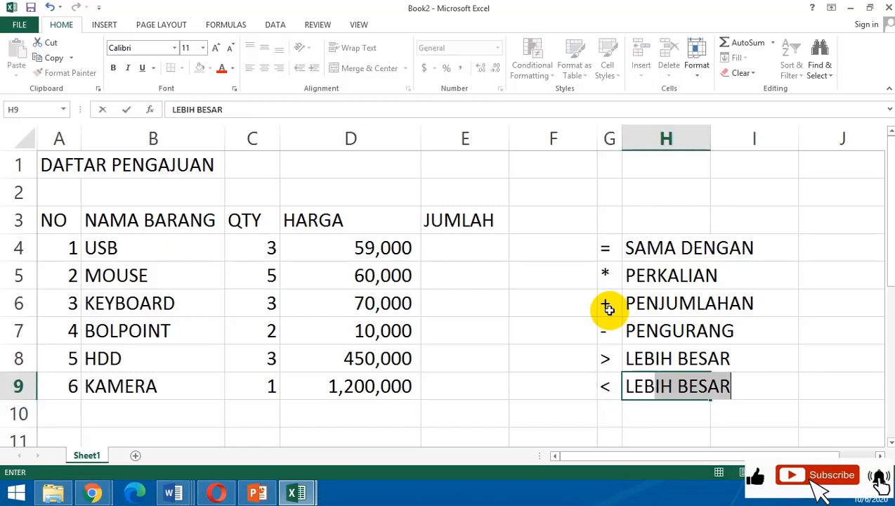
type("KECIL")
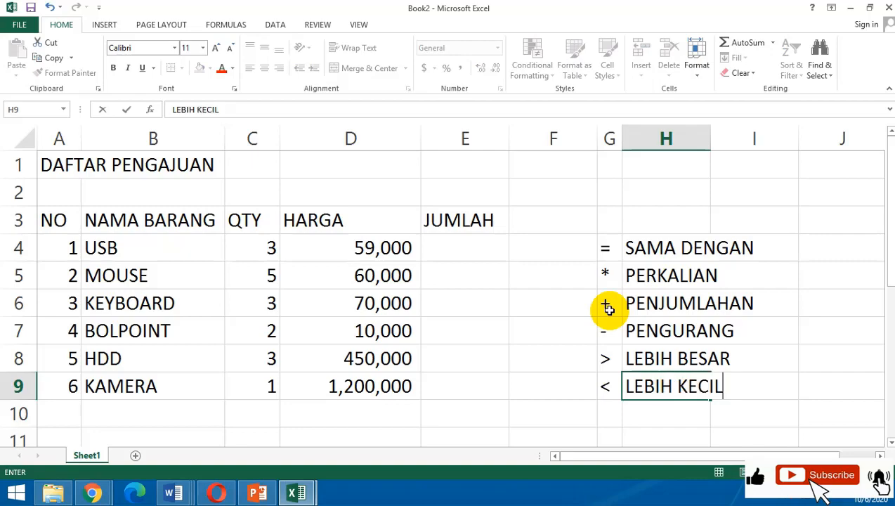
key("Return")
Add the >= operator in G10 with the description LEBIH BESAR SAMA DENGAN in H10.
key("Left")
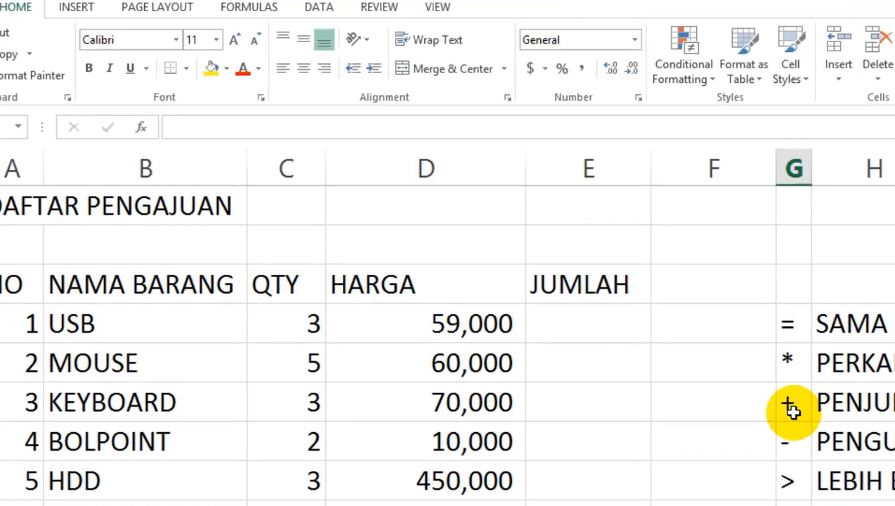
type(">+")
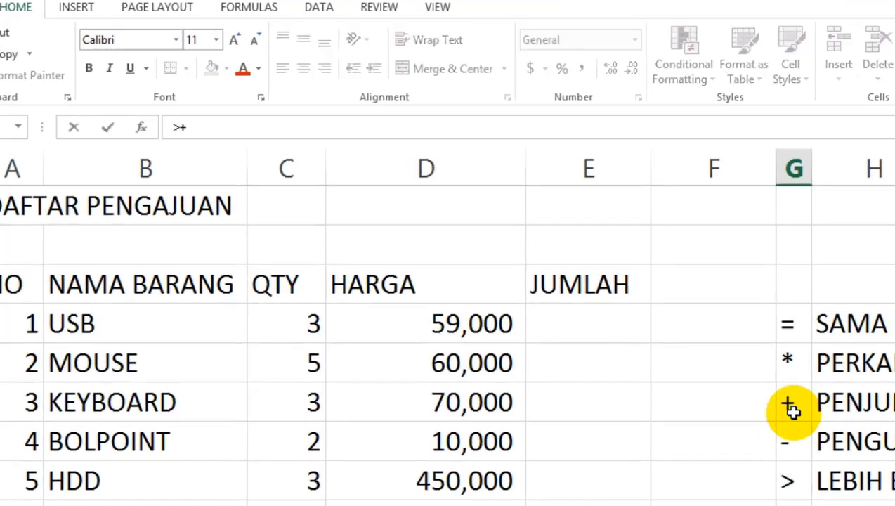
key("BackSpace")
type("=")
key("Return")
key("Right")
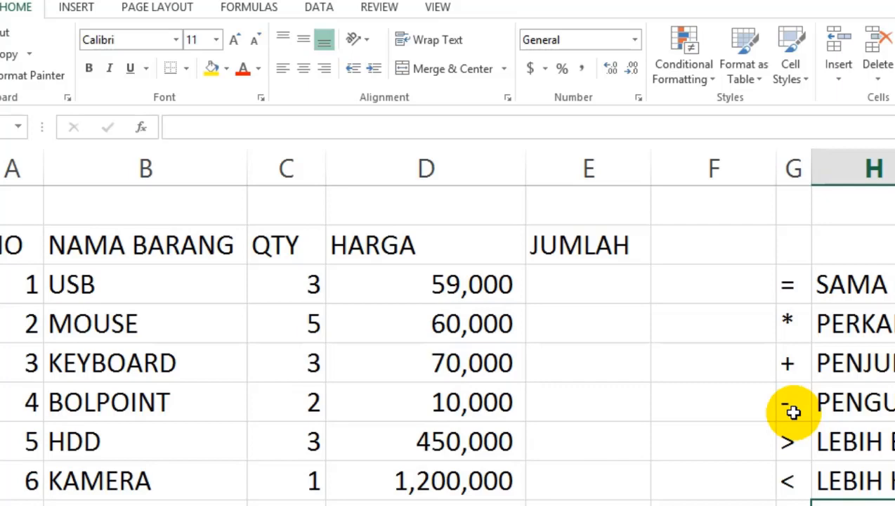
type("LEBIH BESAR")
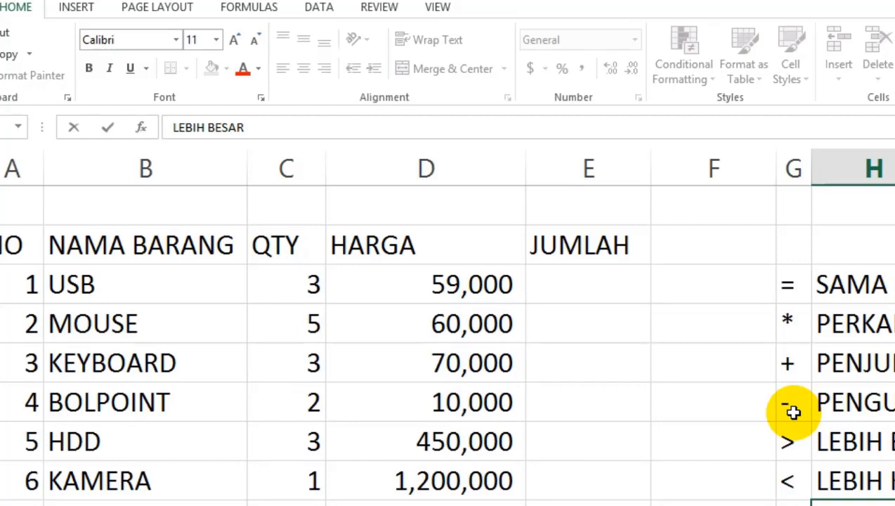
type(" SAMA DENGA")
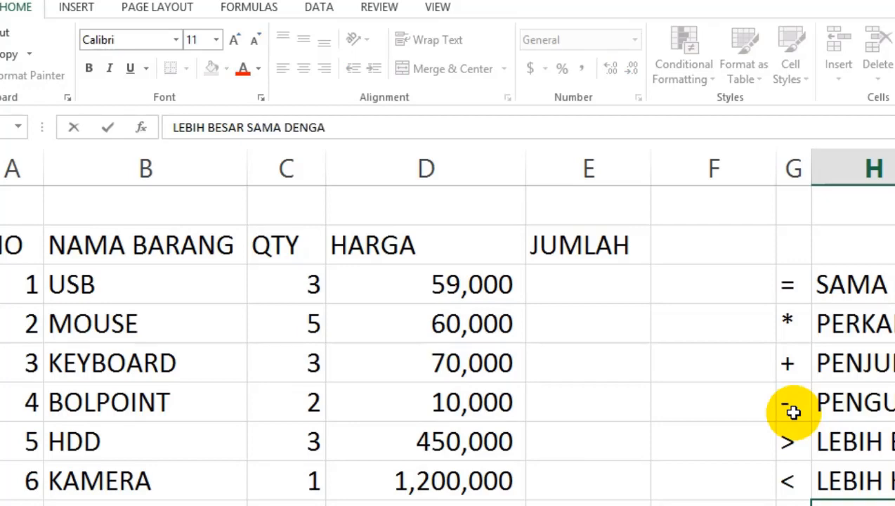
type("N")
key("Return")
Add the <= operator in G11, directly below the >= operator.
key("Left")
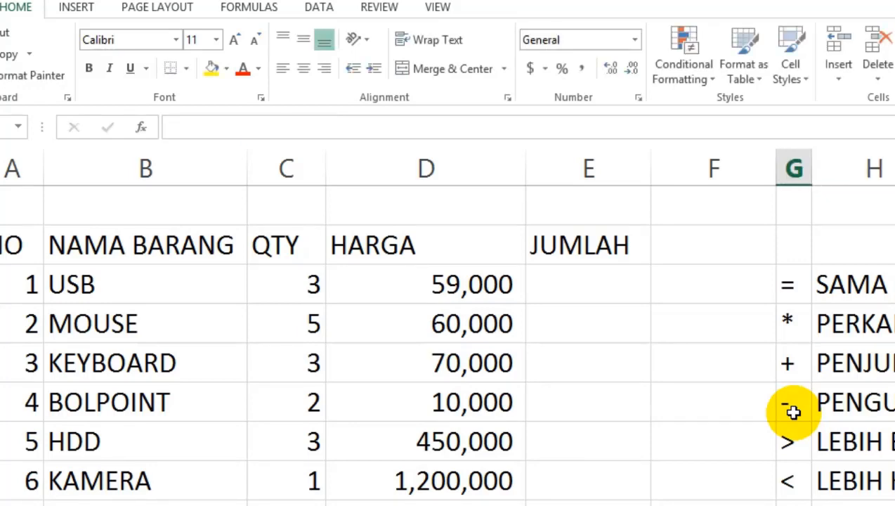
type("<+")
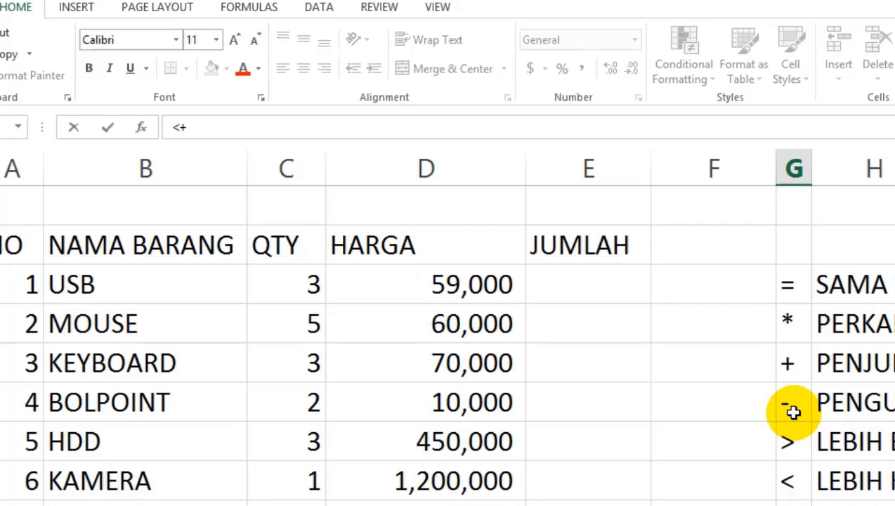
key("BackSpace")
type("_")
type("+")
key("Return")
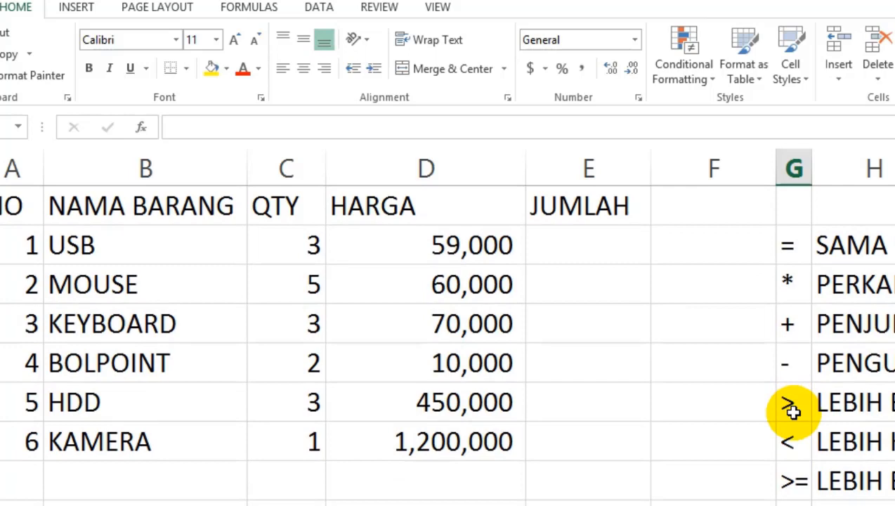
key("Up")
key("BackSpace")
type("=")
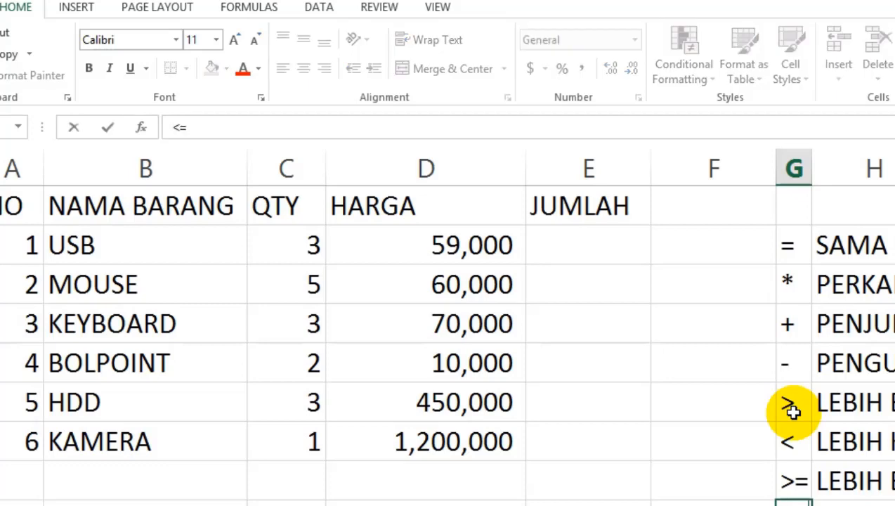
key("Return")
type("<=")
key("Right")
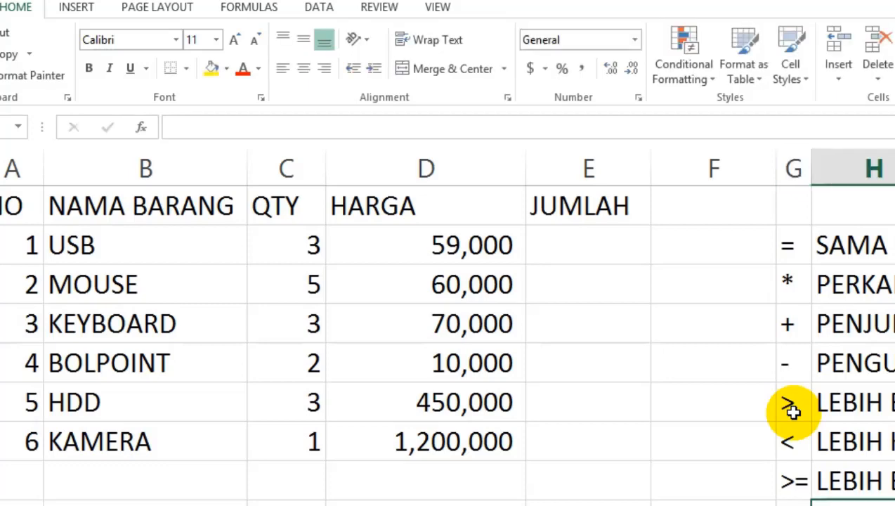
Review the operator symbols in column G with their descriptions in column H, and the first JUMLAH cell.
key("Up")
key("Up")
key("Up")
key("Up")
key("Up")
key("Up")
key("Up")
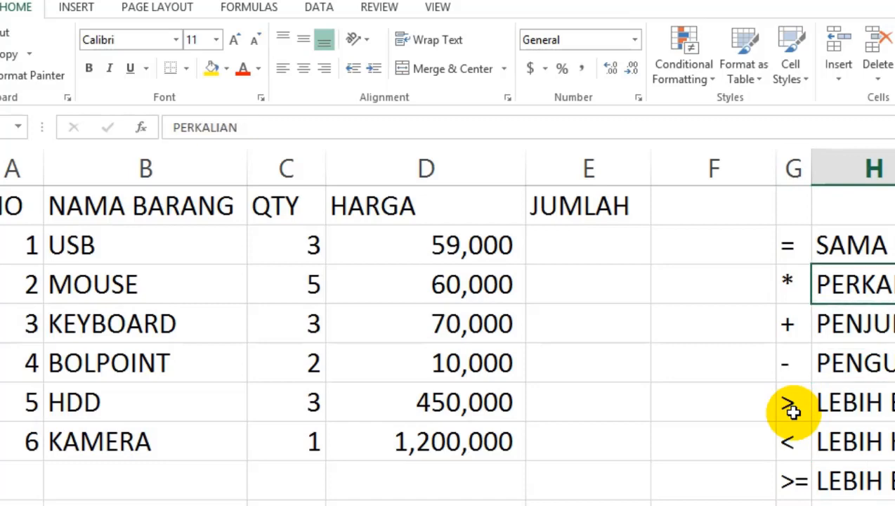
key("Left")
key("Down")
key("Down")
key("Down")
key("Down")
key("Down")
key("Down")
key("Down")
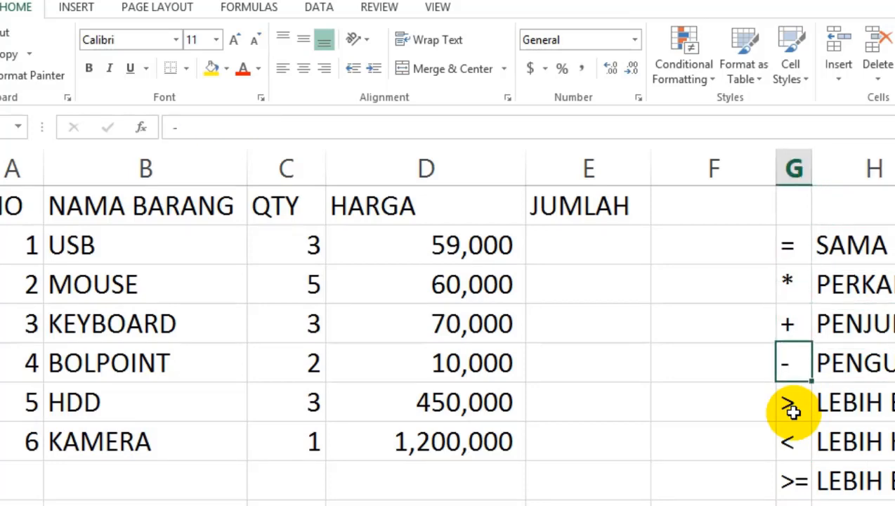
key("alt")
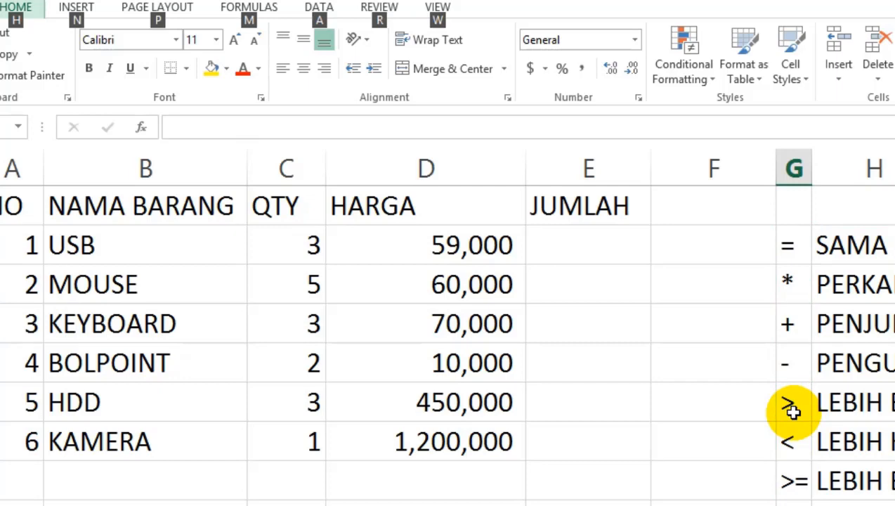
key("n")
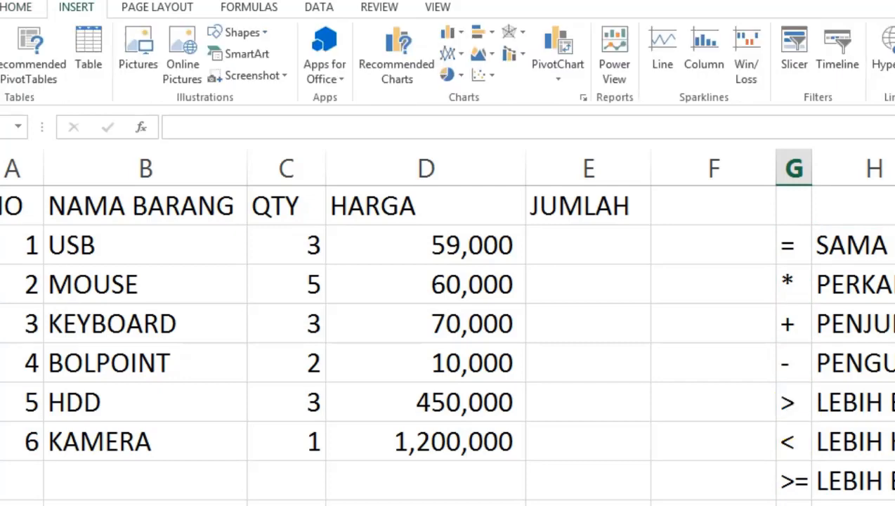
key("Right")
key("Up")
key("Up")
key("Up")
key("Up")
key("Up")
left_click(868, 254)
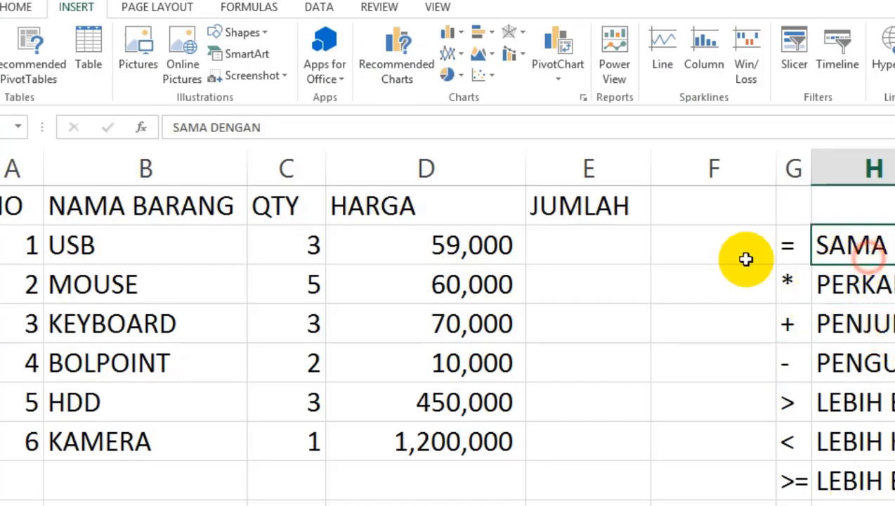
left_click(597, 238)
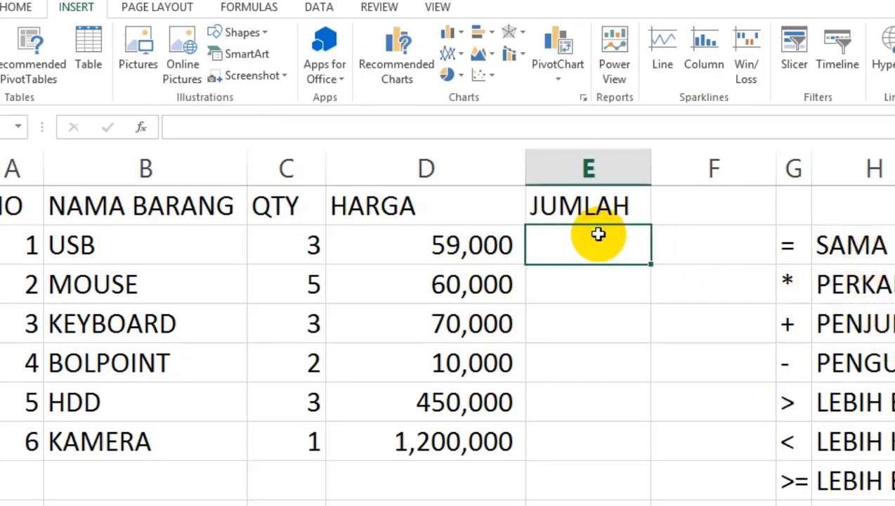
Fill the multiplication operator and its description in G5:H5 with yellow, and widen column H to fit the descriptions.
left_click_drag(791, 284, 815, 285)
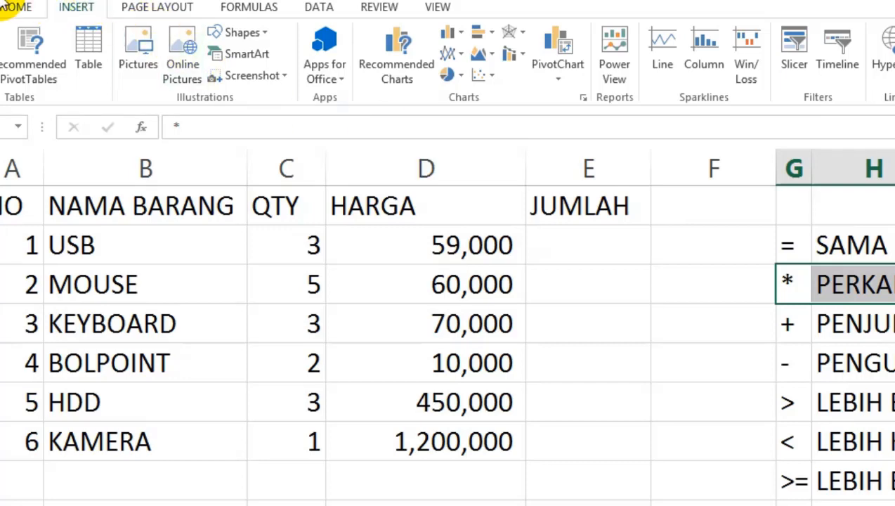
left_click(16, 7)
left_click(211, 68)
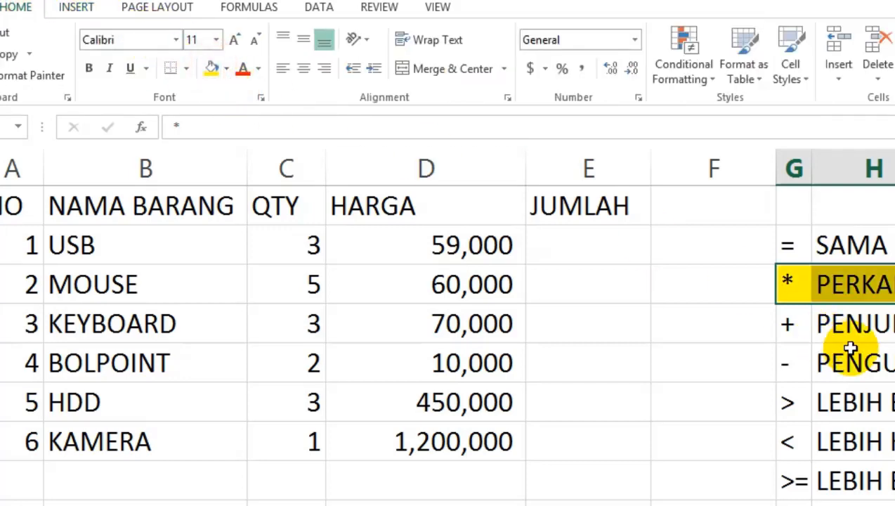
left_click(859, 360)
left_click_drag(892, 169, 894, 168)
left_click(763, 325)
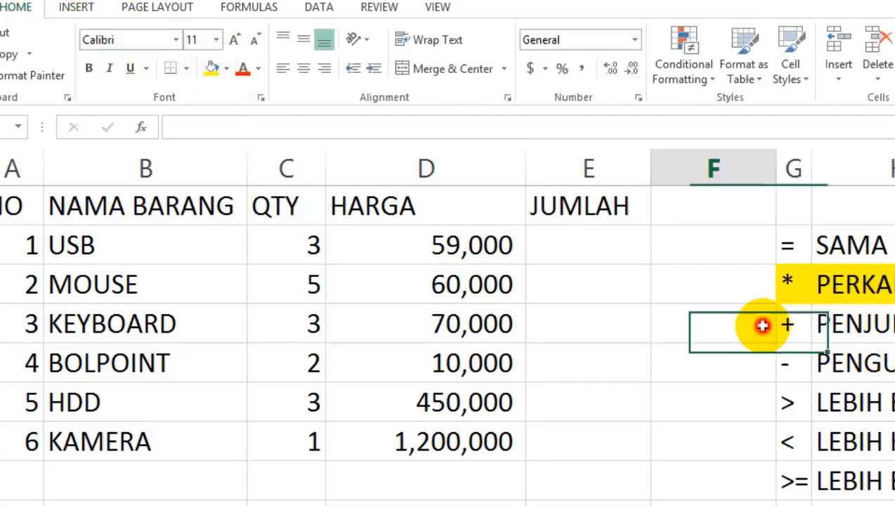
Examine the JUMLAH, HARGA and QTY cells of the USB row that the multiplication involves.
left_click(601, 247)
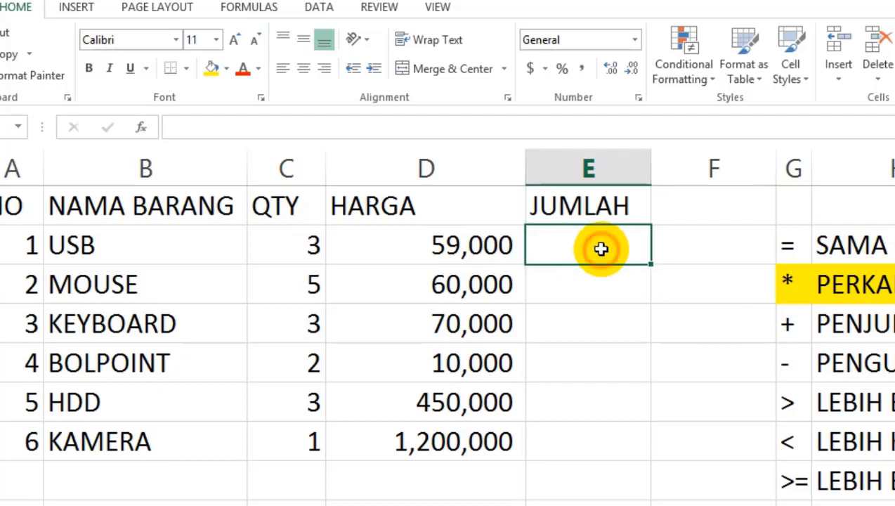
left_click(424, 238)
left_click(284, 238)
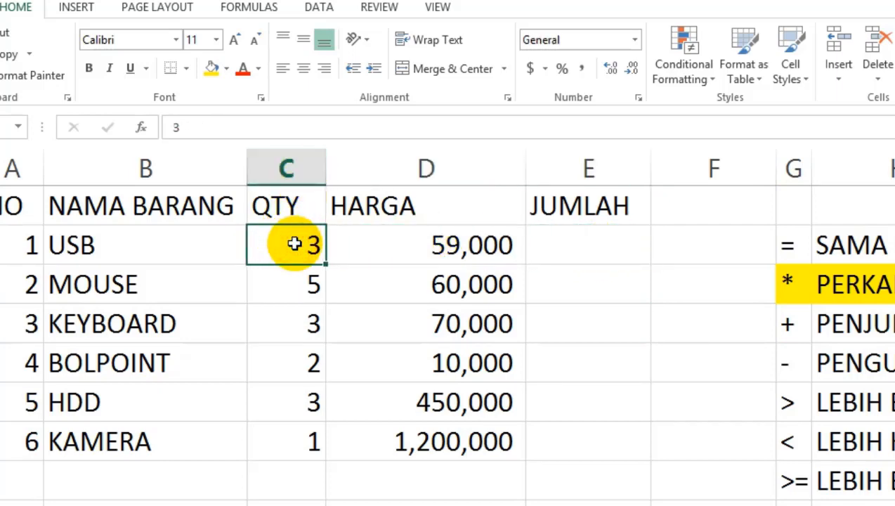
Multiply HARGA by QTY for the USB row by entering the formula =D4*C4 in its JUMLAH cell, E4.
left_click(456, 244)
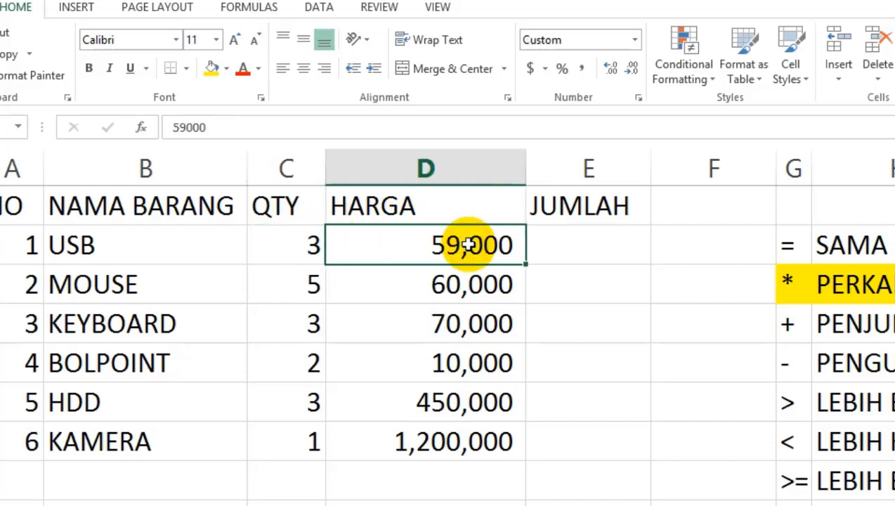
left_click(578, 244)
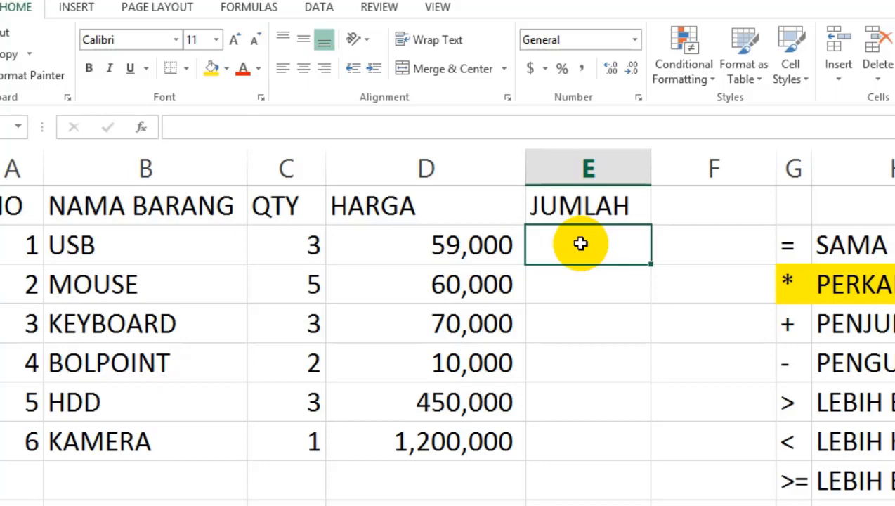
key("Left")
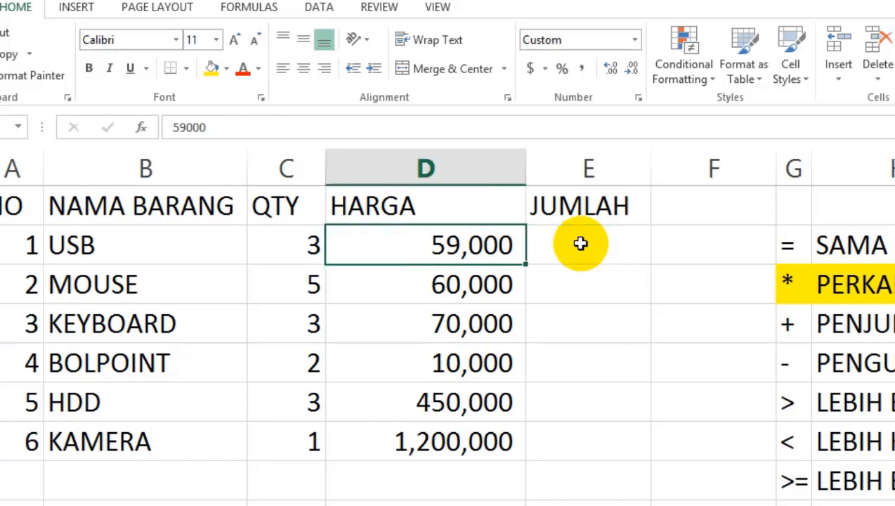
key("Left")
key("Right")
key("Right")
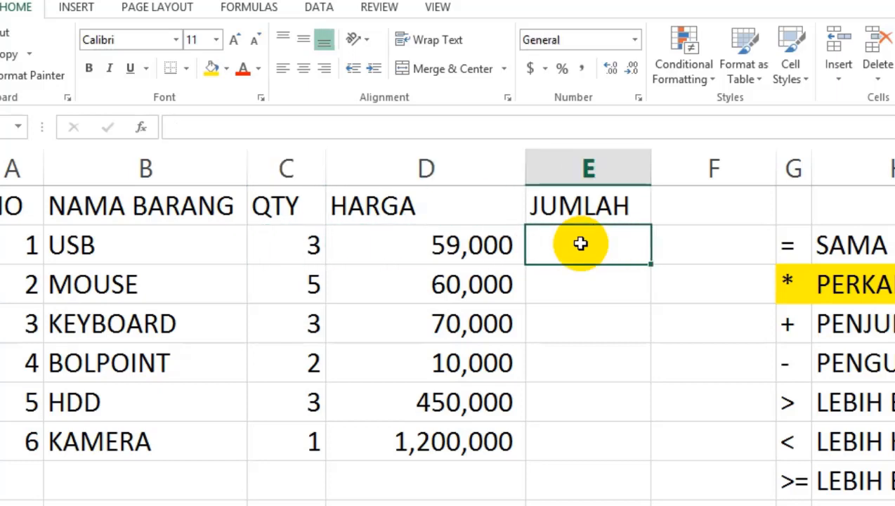
type("=")
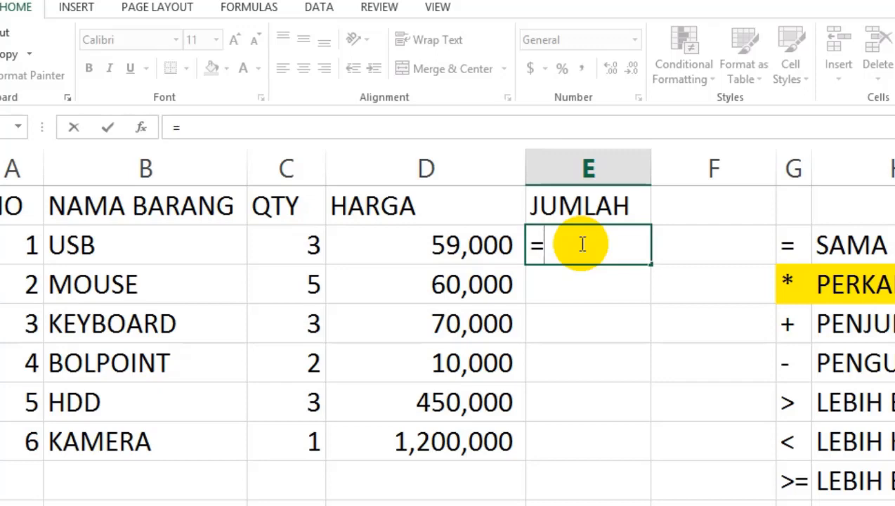
key("Left")
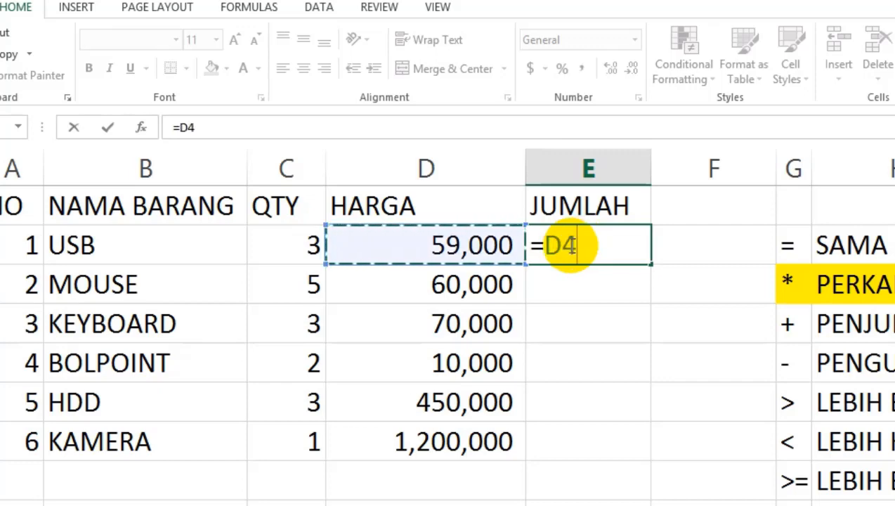
scroll(477, 276, "up", 1)
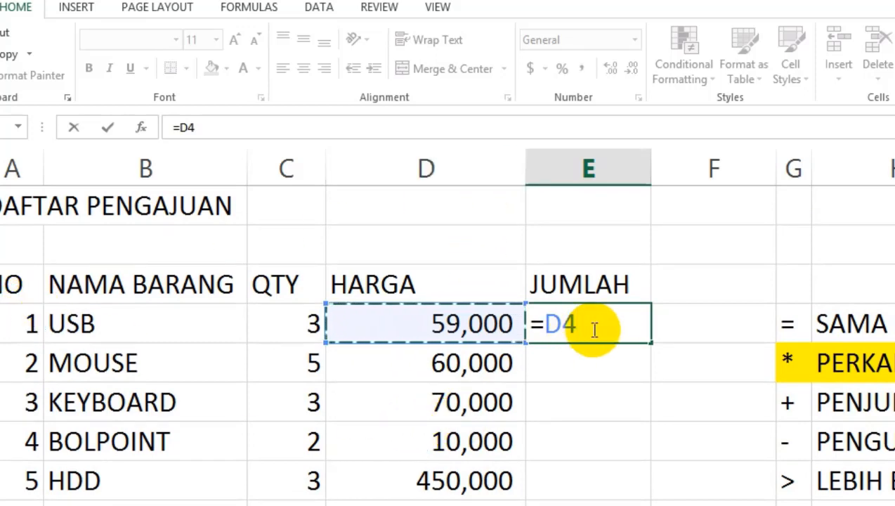
type("*")
key("Left")
key("Left")
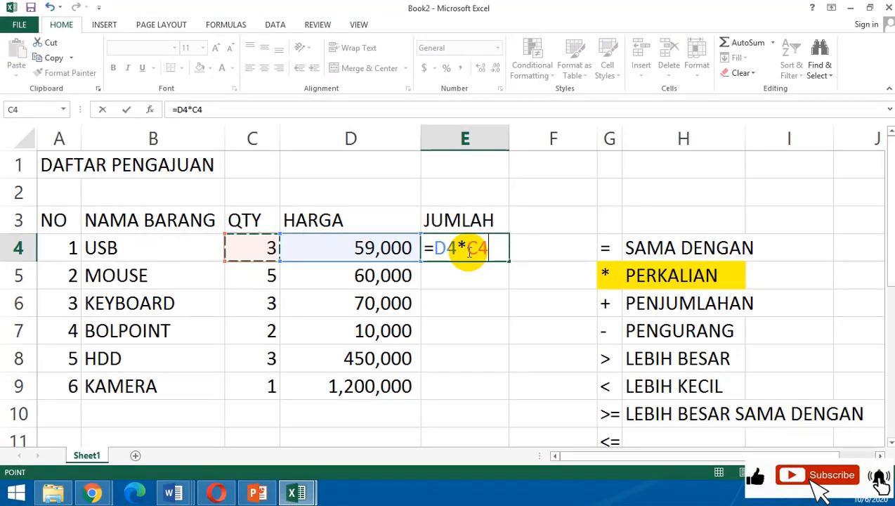
key("Return")
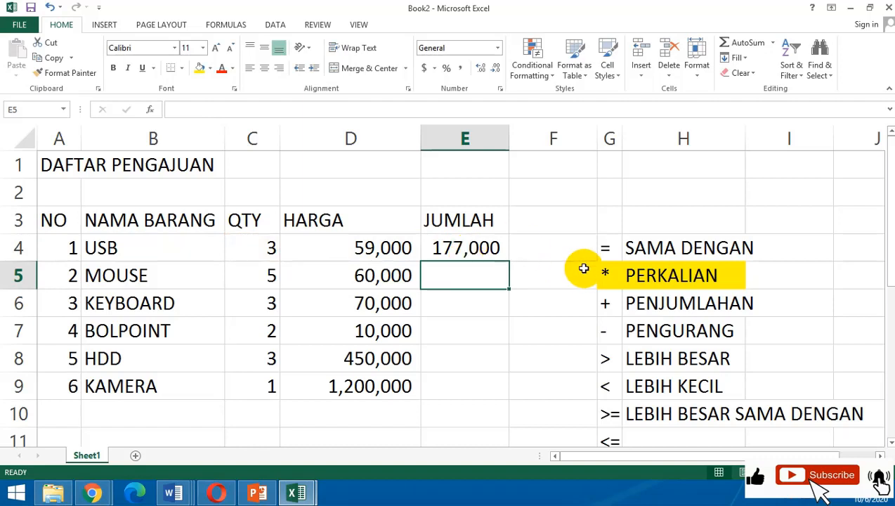
Copy the E4 formula down the JUMLAH column through the KAMERA row, and widen column E to fit the amounts.
left_click(271, 251)
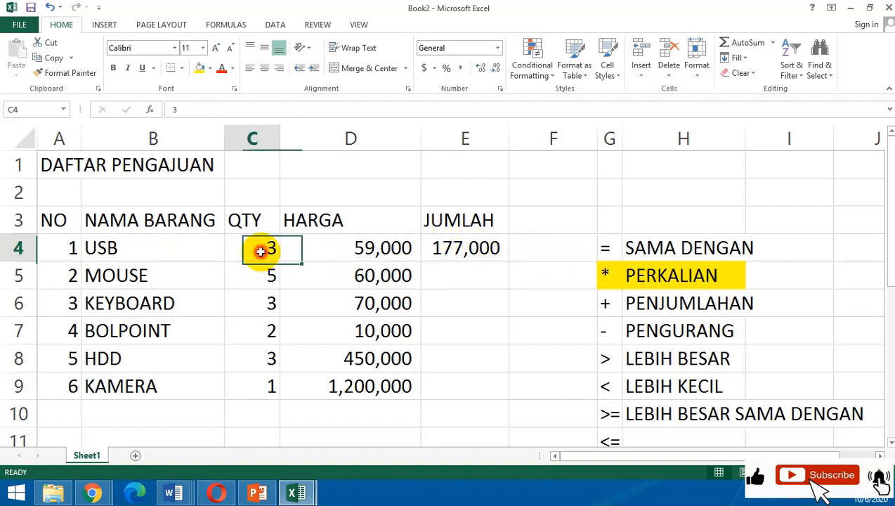
left_click(351, 249)
left_click(499, 250)
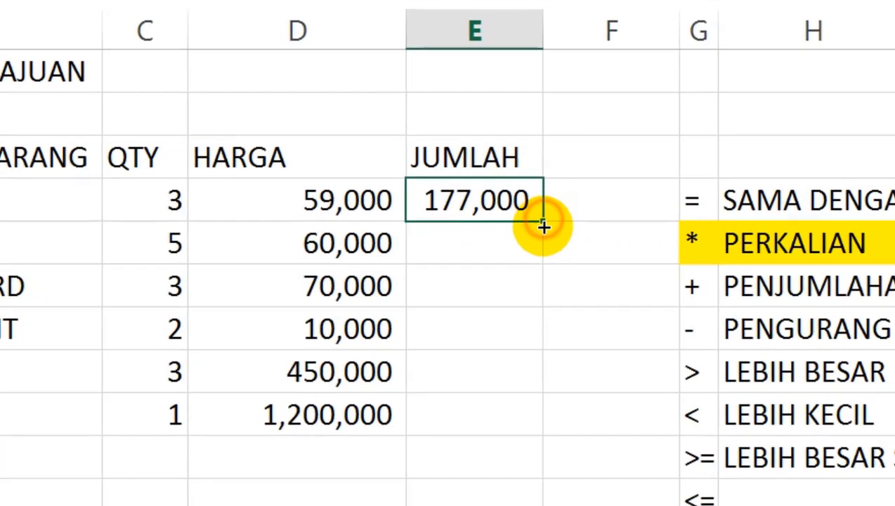
left_click_drag(543, 225, 534, 425)
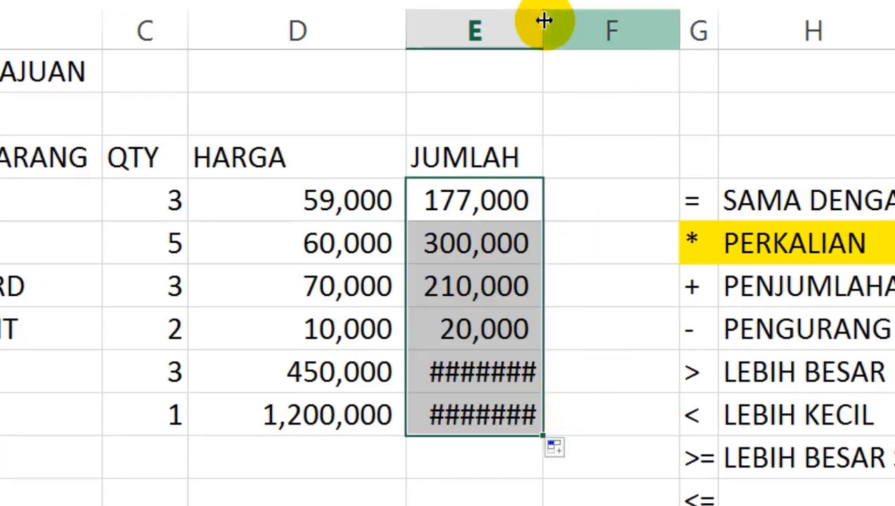
left_click_drag(543, 24, 574, 35)
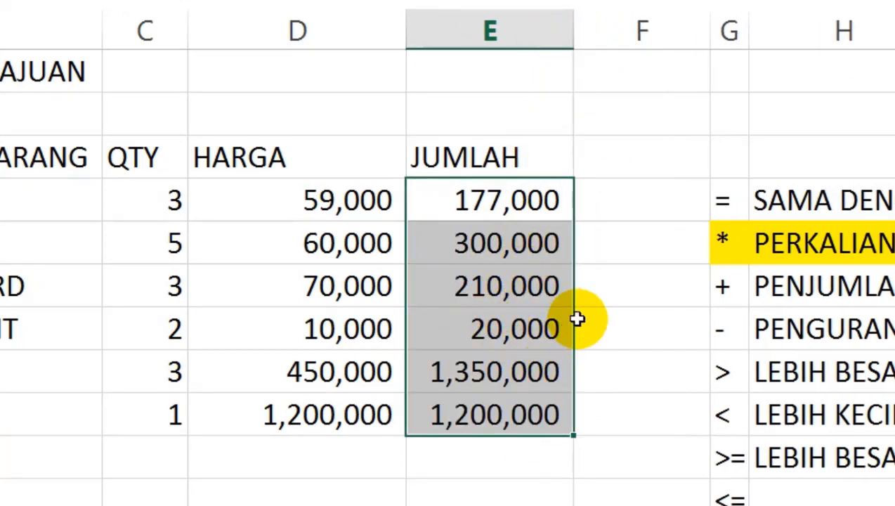
left_click(585, 289)
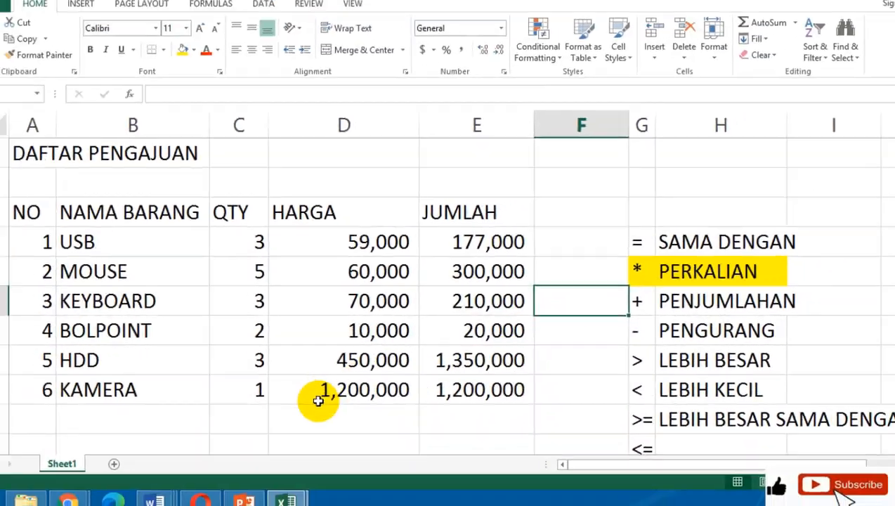
left_click(260, 427)
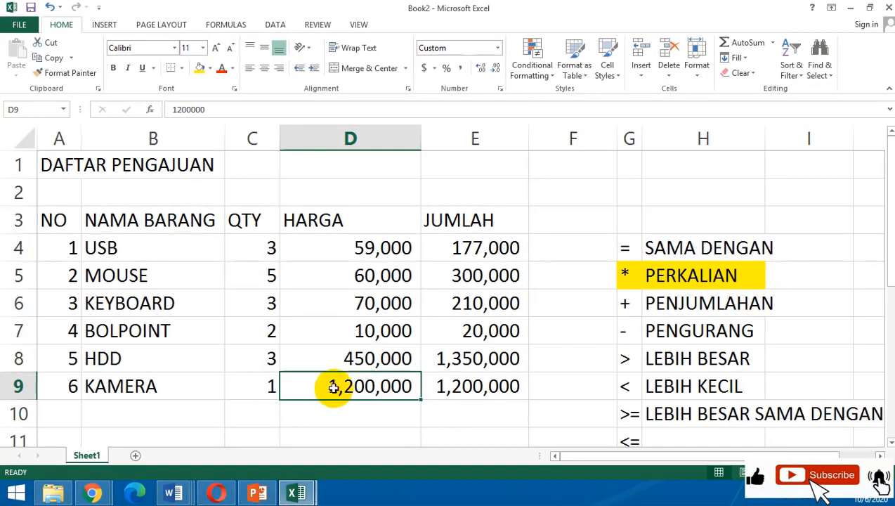
left_click(485, 386)
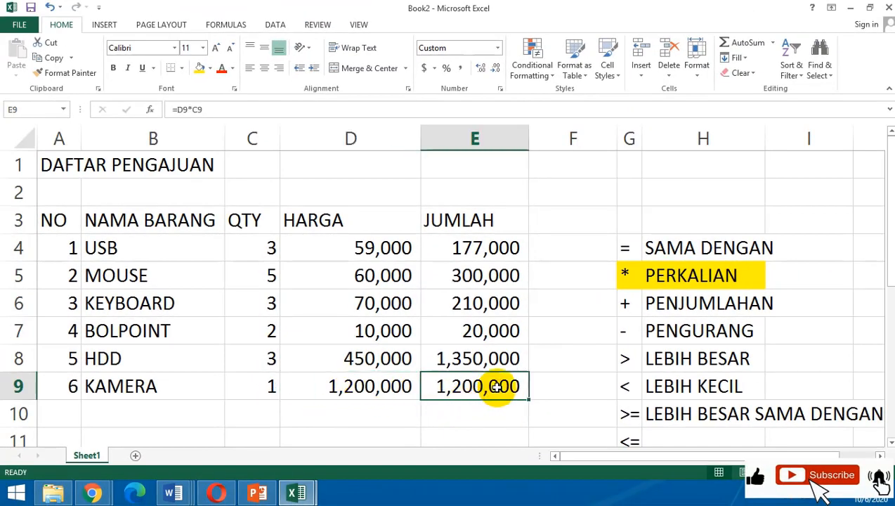
Merge and center cells A10:D10 directly below the KAMERA row.
scroll(495, 386, "down", 1)
scroll(496, 386, "up", 1)
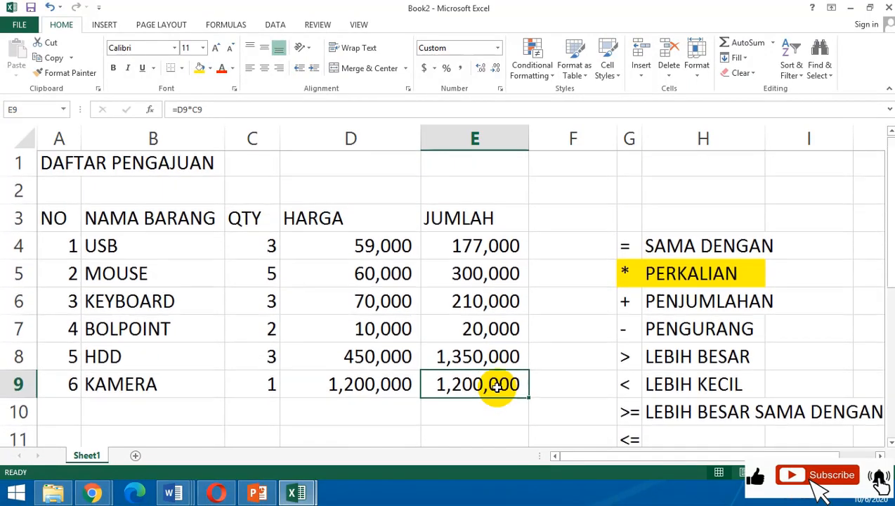
left_click(779, 471)
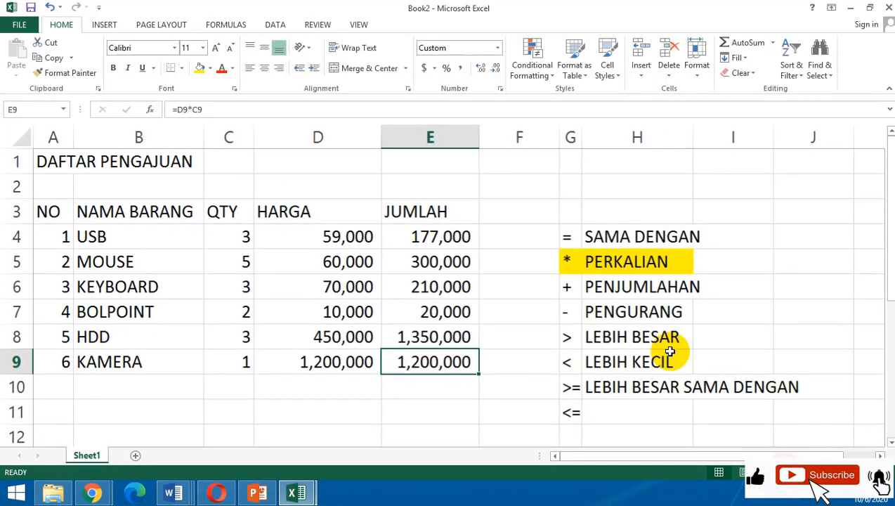
left_click(649, 313)
left_click_drag(52, 387, 340, 395)
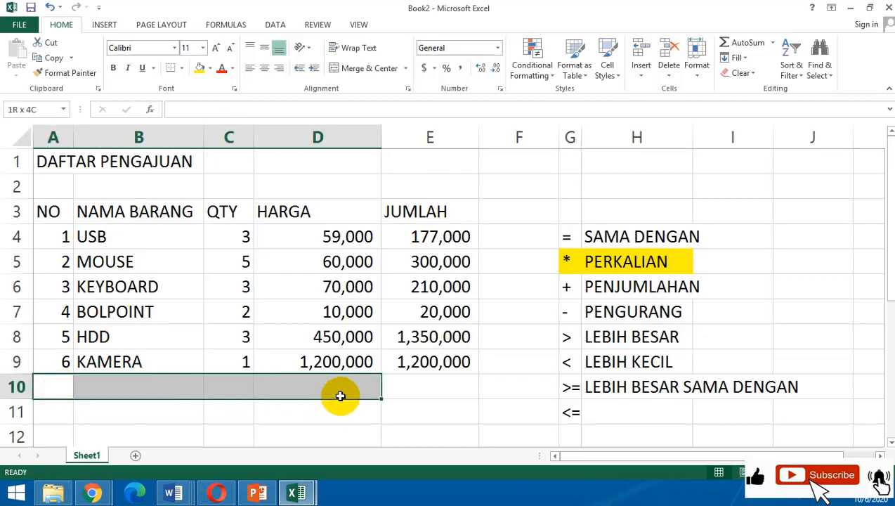
left_click(368, 68)
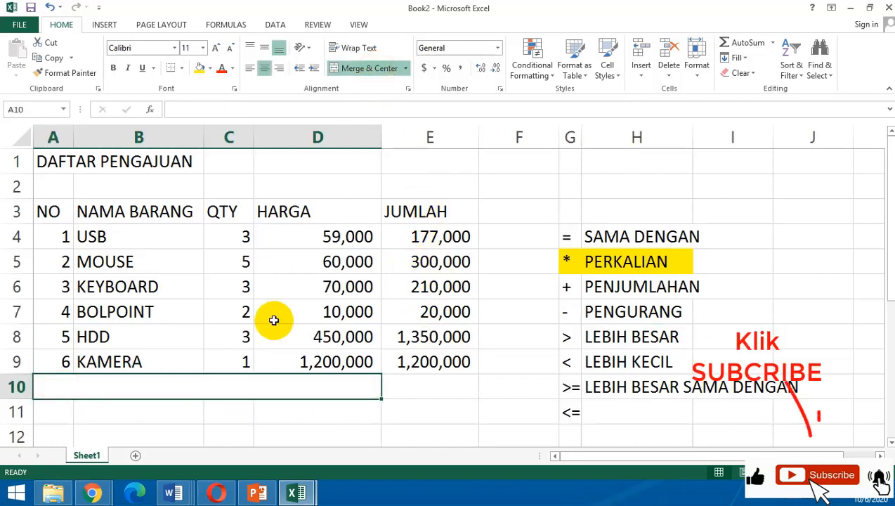
Label the merged cell A10:D10 with GATOT and align the text to the right.
left_click(209, 388)
type("G")
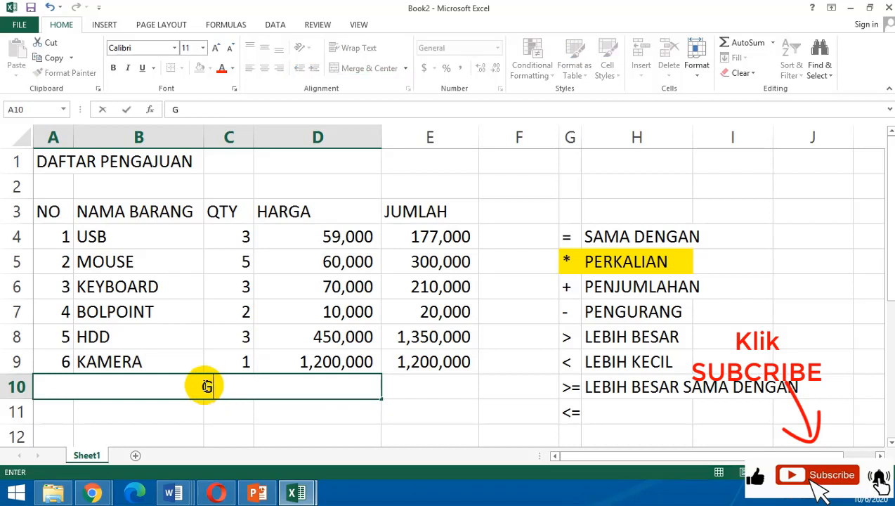
type("ATOYT")
key("BackSpace")
key("BackSpace")
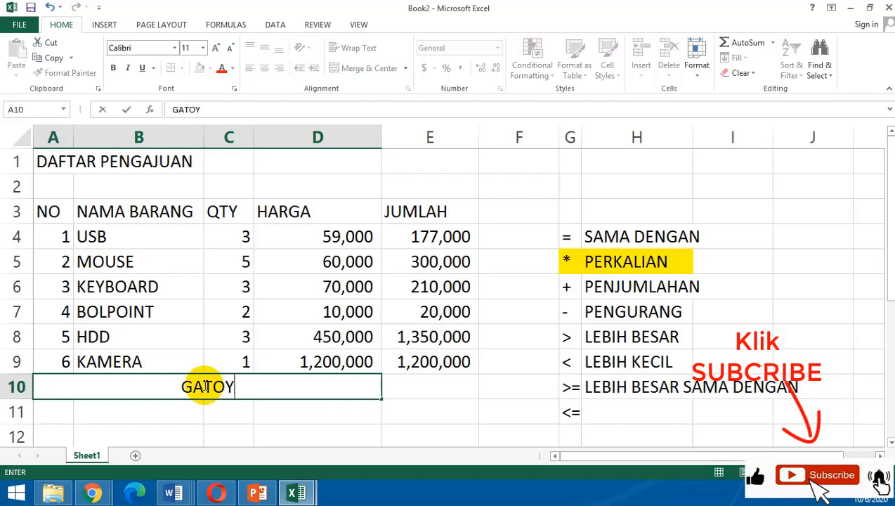
key("Return")
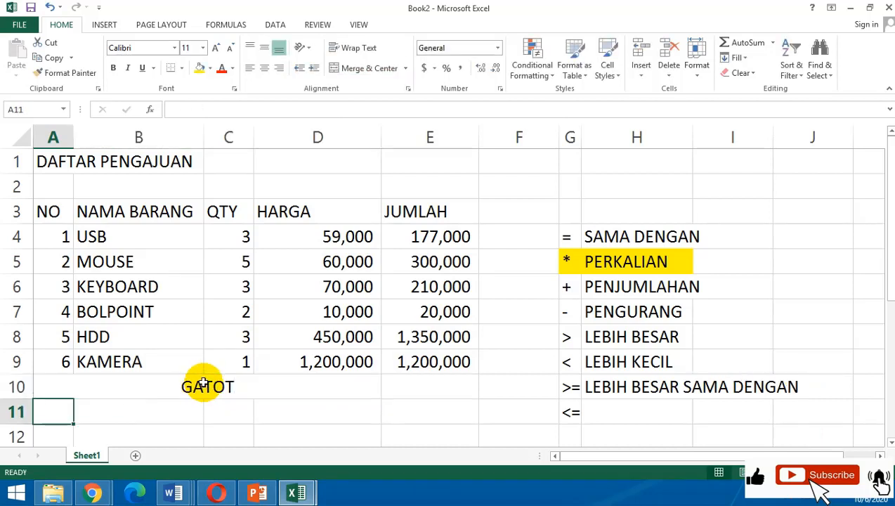
left_click(202, 383)
left_click(278, 67)
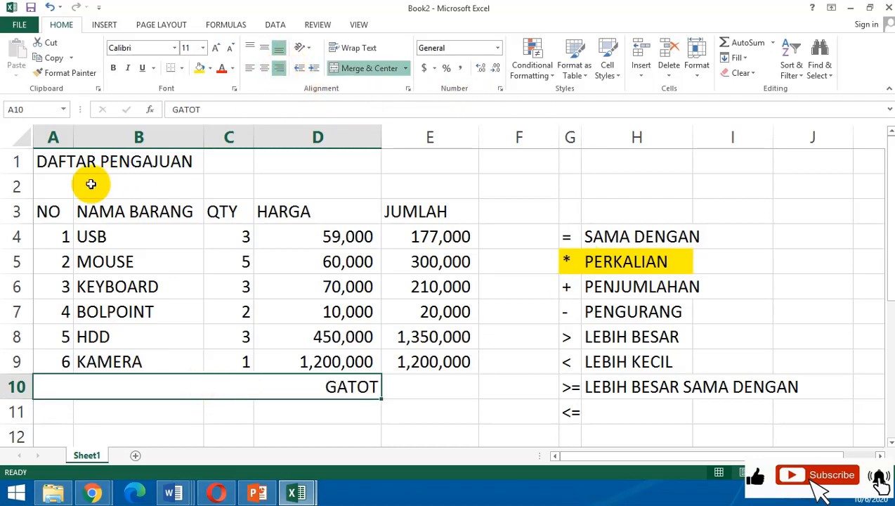
Apply all borders to the item table, from the NO header down to the end of the GATOT row (A3:E10).
left_click_drag(44, 212, 416, 380)
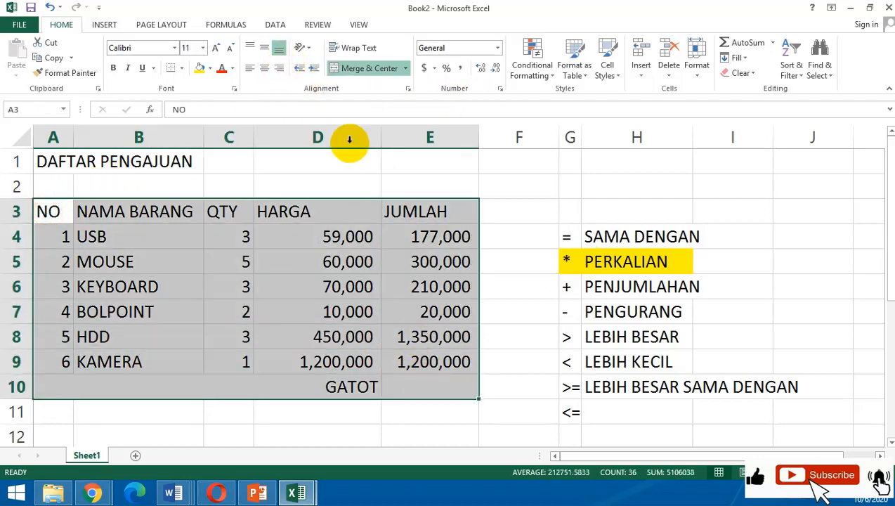
left_click(181, 68)
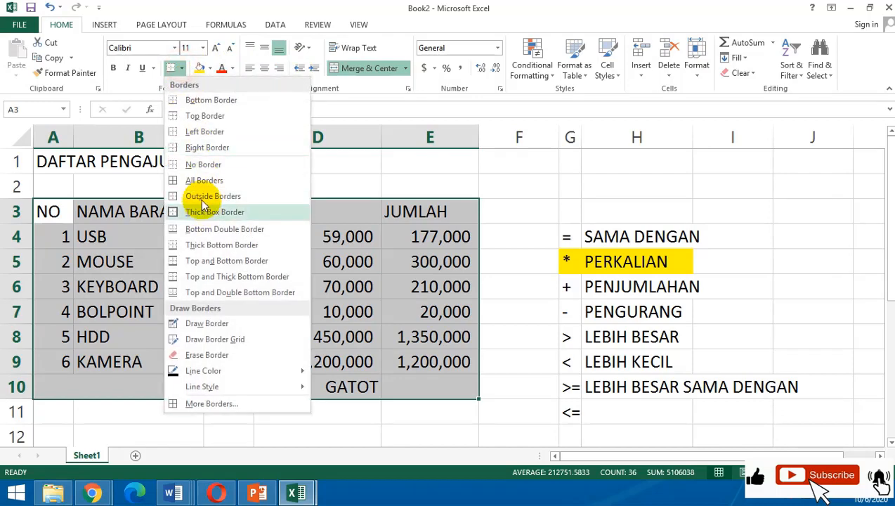
left_click(200, 179)
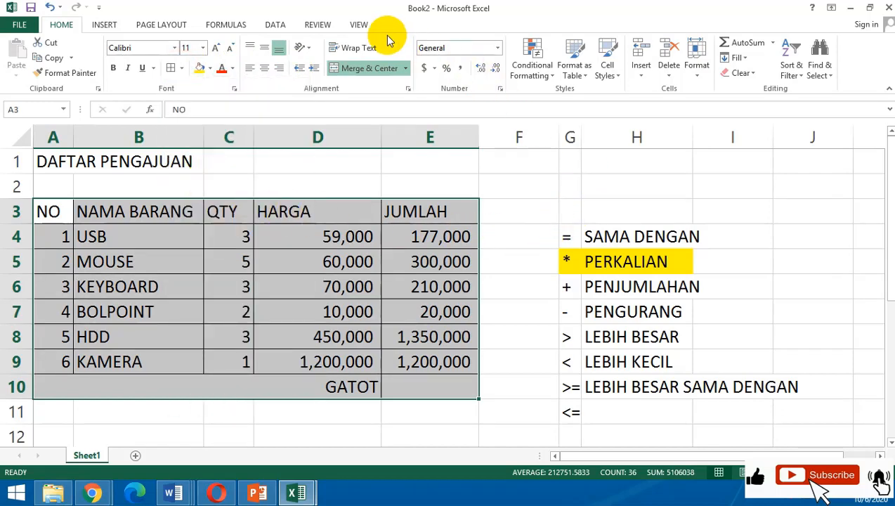
Hide the worksheet gridlines so that the bordered table stands out.
left_click(357, 24)
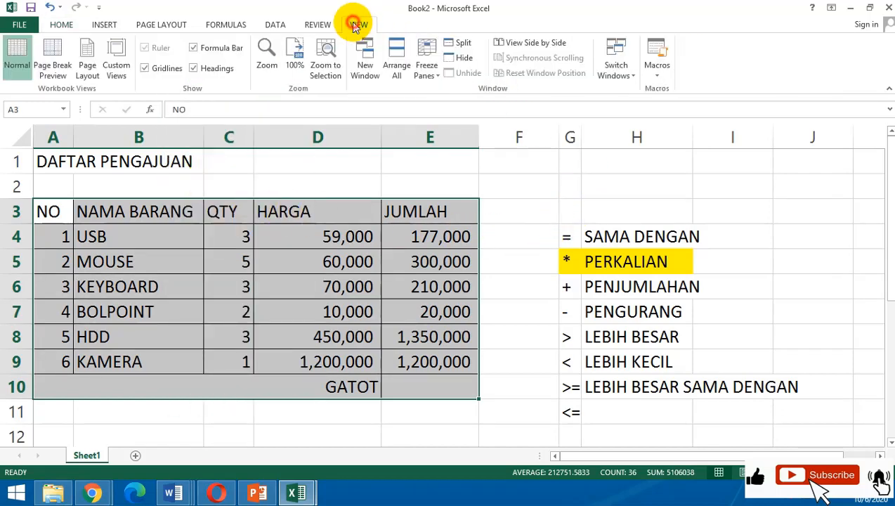
left_click(149, 69)
left_click(527, 229)
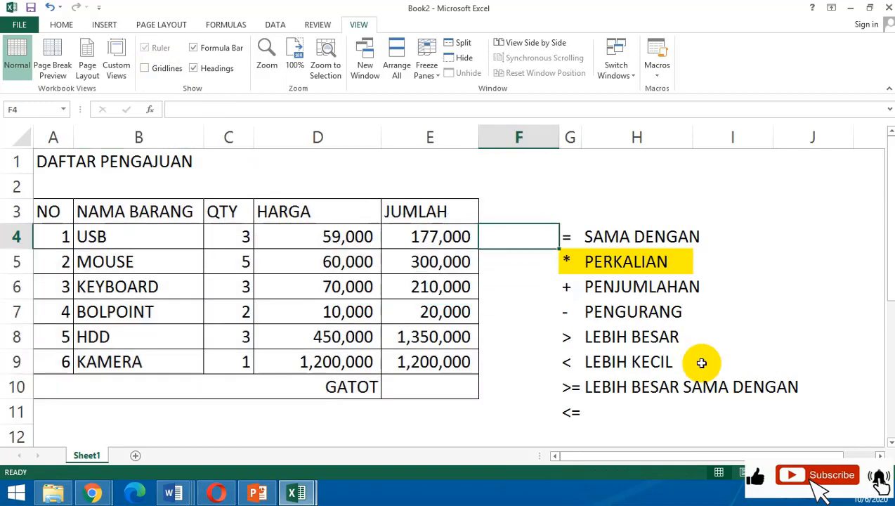
Show the worksheet gridlines again to compare them with the table's borders.
scroll(609, 340, "down", 5)
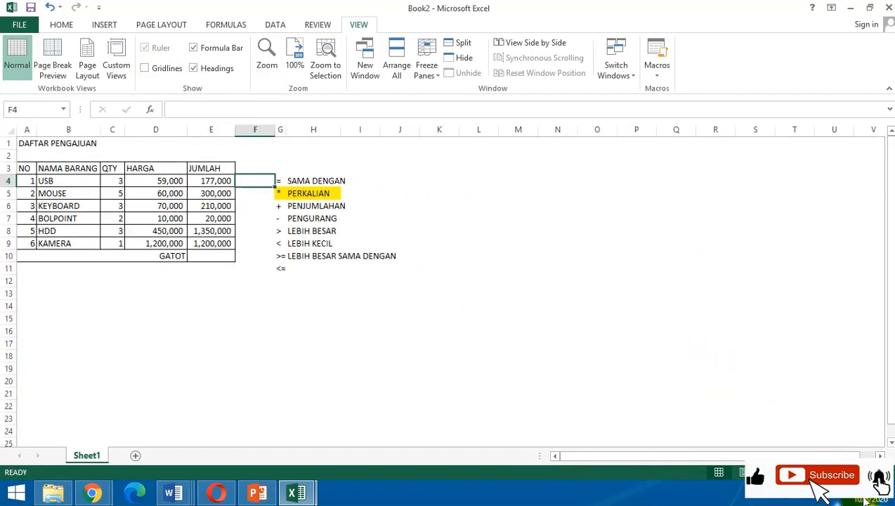
scroll(370, 231, "up", 3, "ctrl")
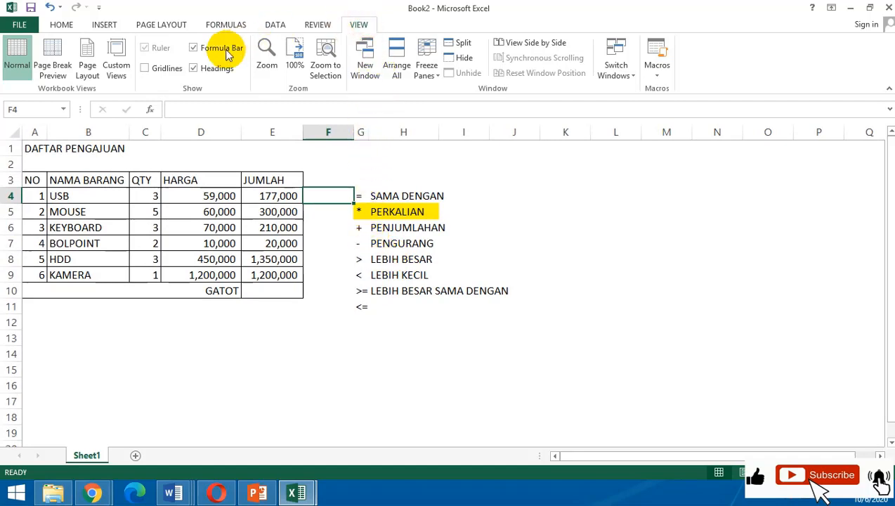
left_click(143, 71)
left_click(562, 353)
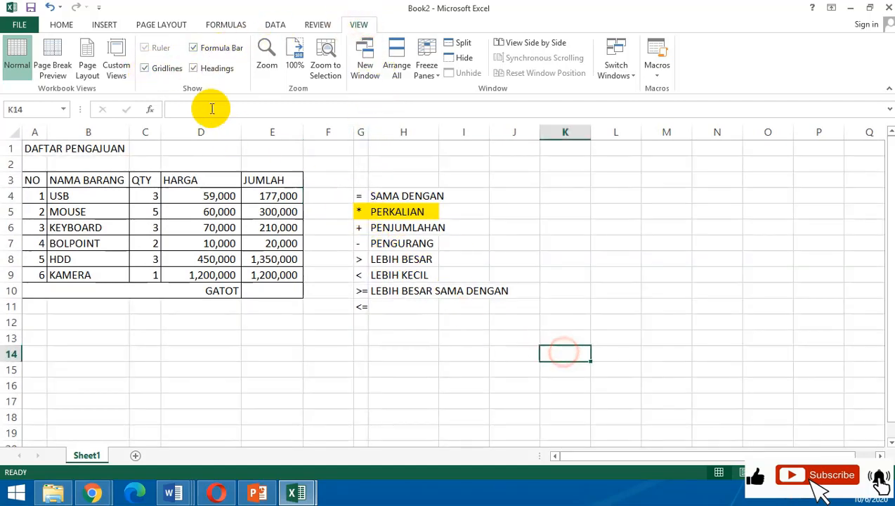
Turn the worksheet gridlines off once more, leaving only the table's own borders.
scroll(863, 458, "up", 2)
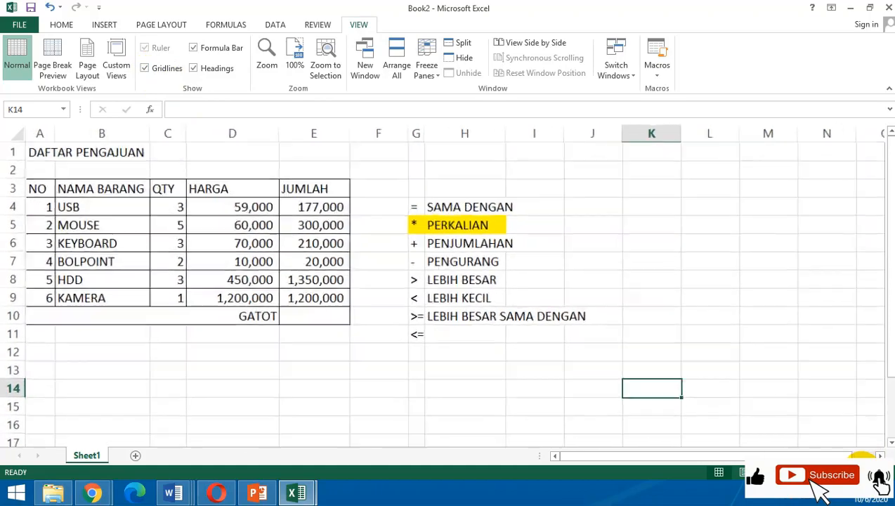
left_click(659, 240)
left_click(401, 413)
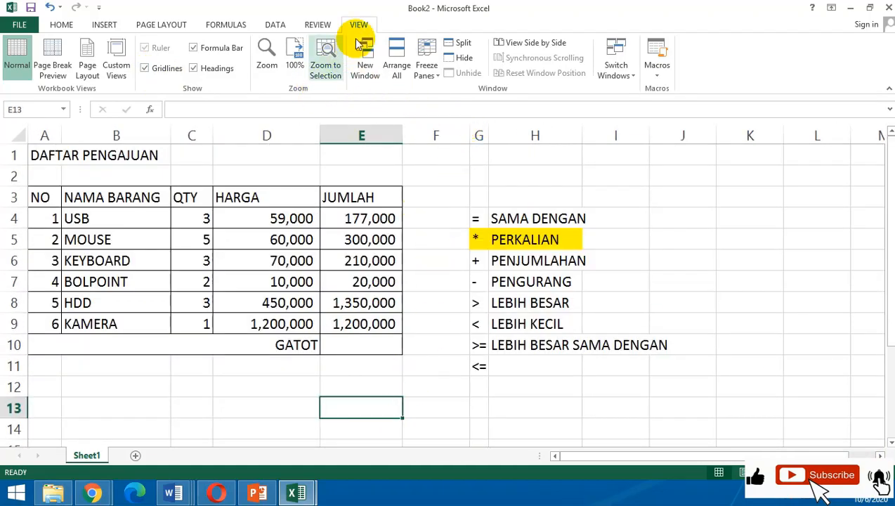
left_click(146, 68)
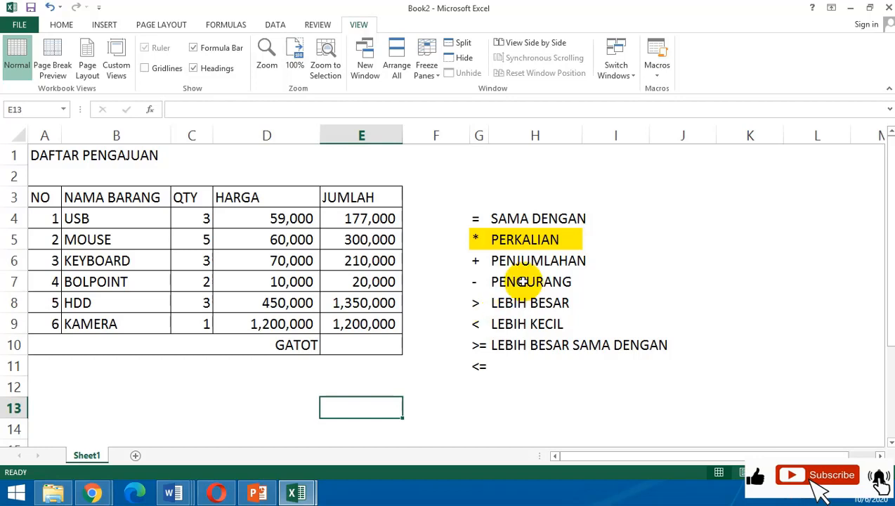
Total the JUMLAH amounts in the GATOT row's cell E10 with AutoSum over E4:E9.
left_click(359, 346)
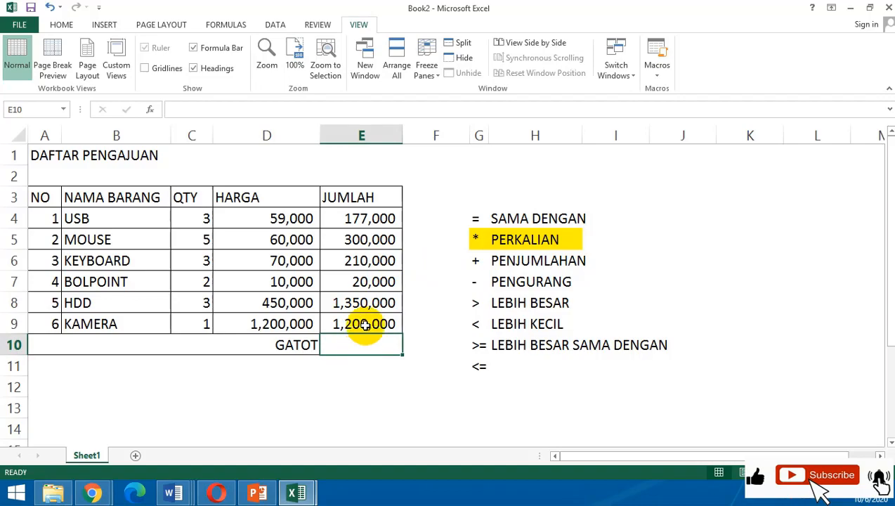
left_click(64, 25)
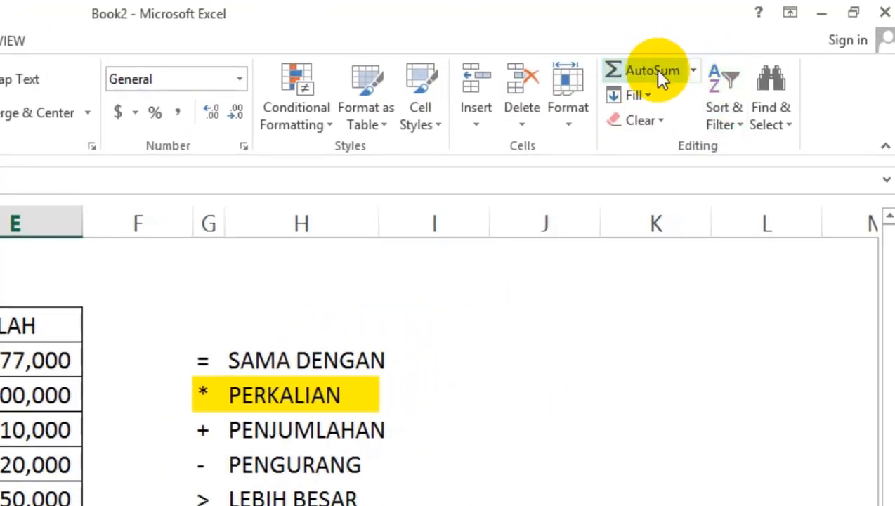
left_click(653, 69)
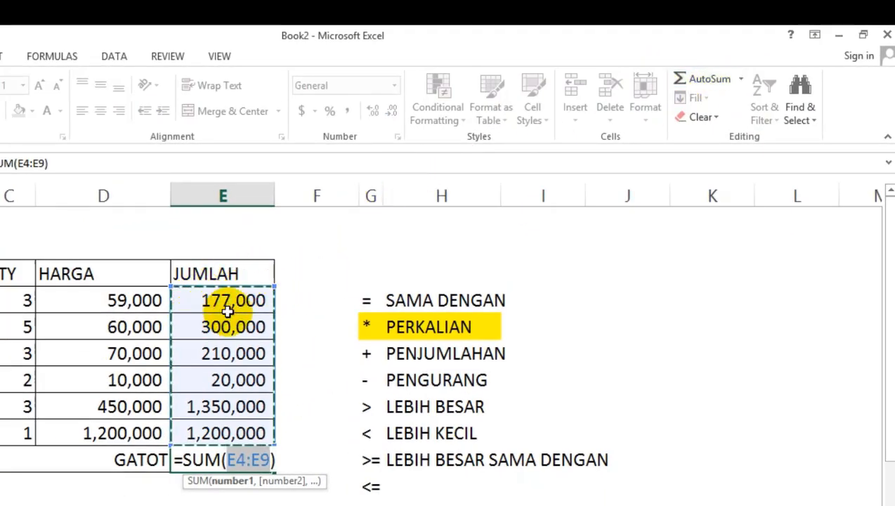
key("Return")
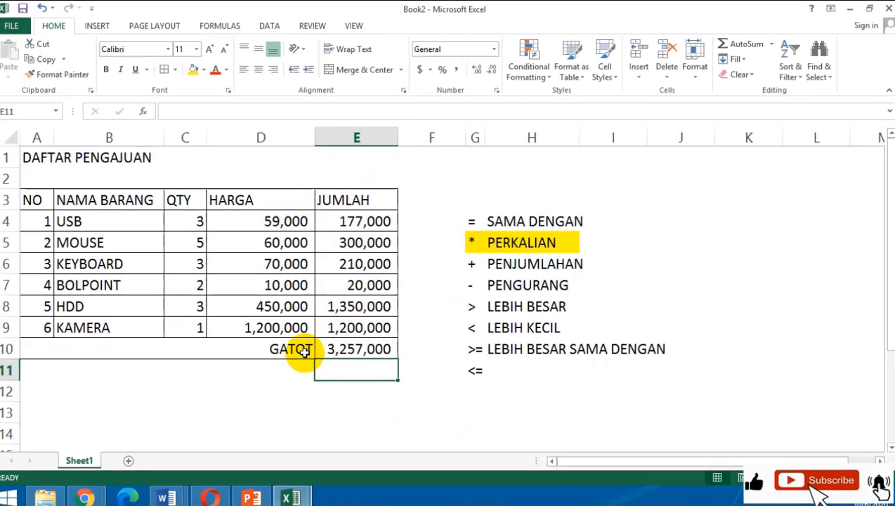
Format the GATOT row with yellow fill, bold text and font size 16, and autofit column E to its contents.
left_click_drag(148, 461, 190, 461)
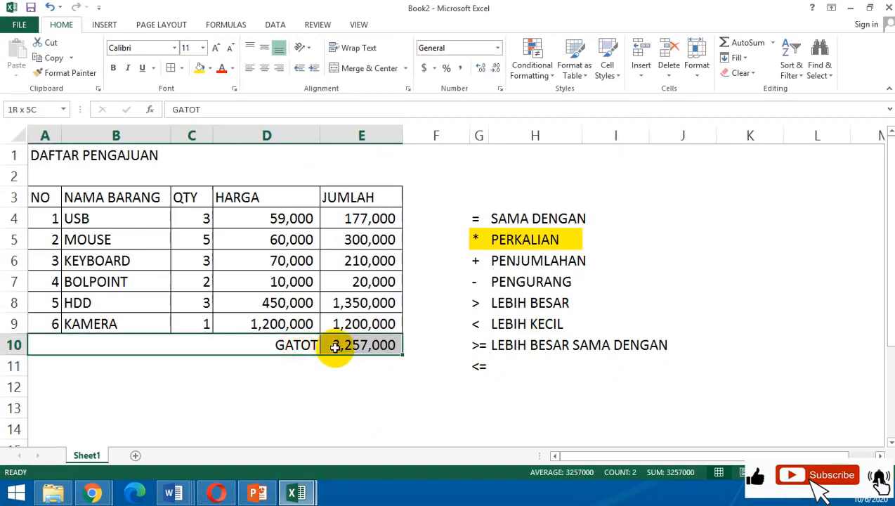
left_click(199, 67)
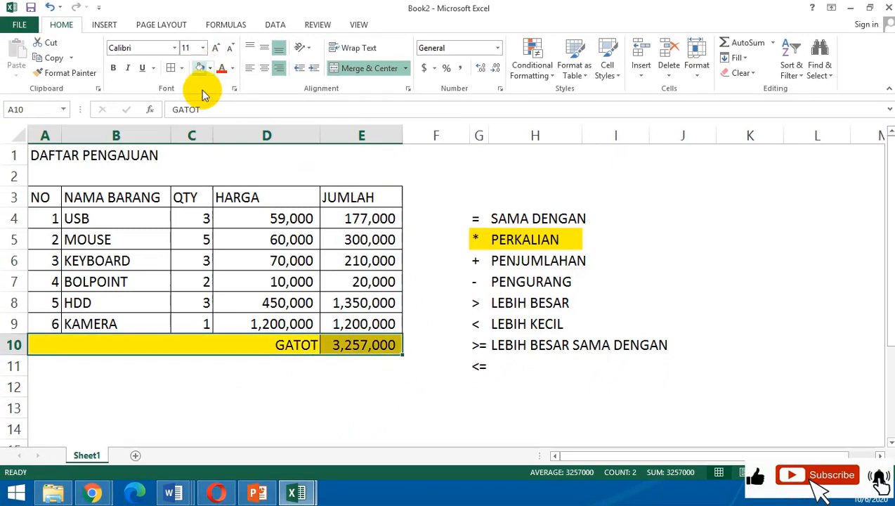
left_click(114, 68)
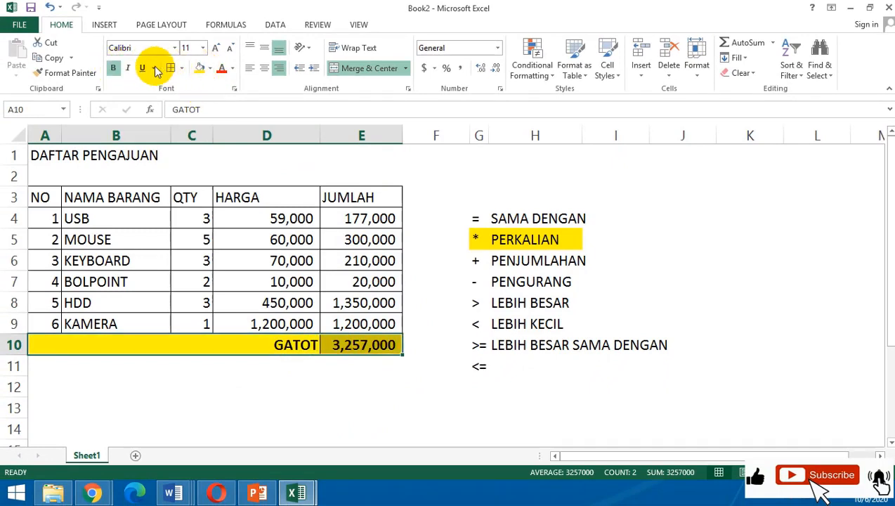
left_click(202, 47)
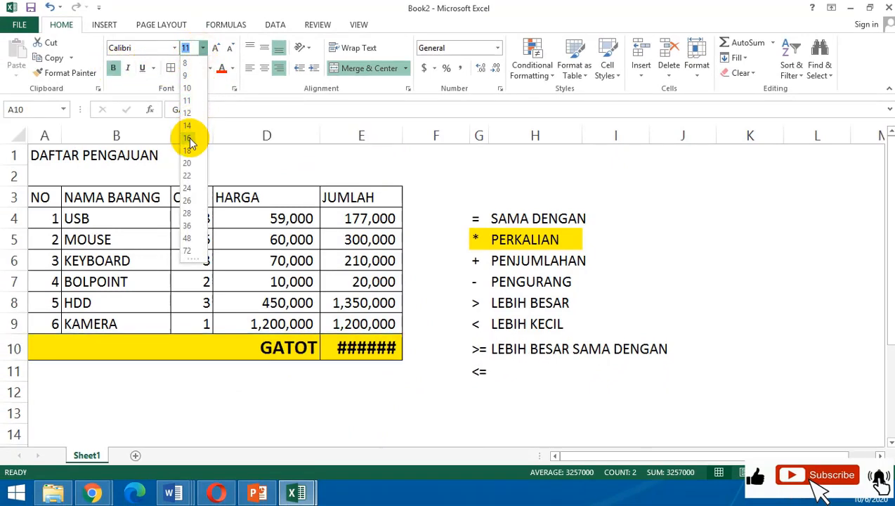
left_click(194, 130)
double_click(402, 136)
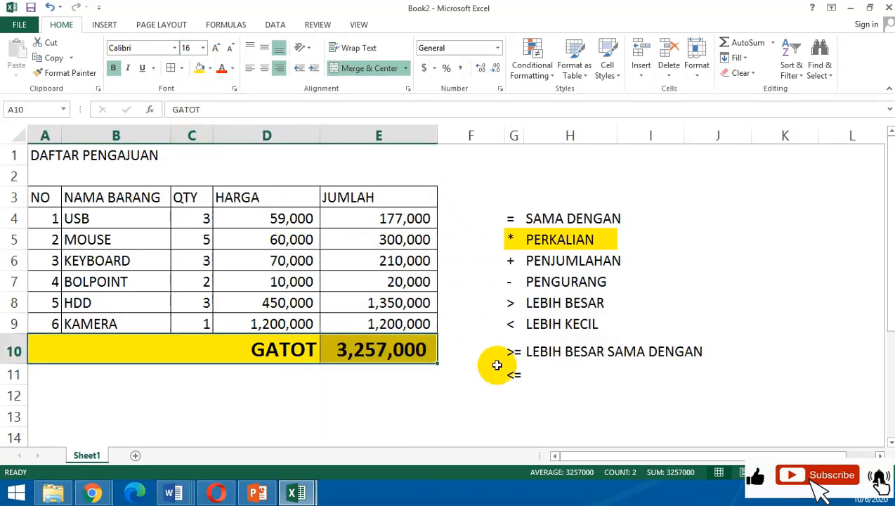
left_click(510, 376)
left_click(448, 396)
Make the table's header row from NO to JUMLAH (A3:E3) bold with a yellow fill.
left_click_drag(405, 215, 399, 324)
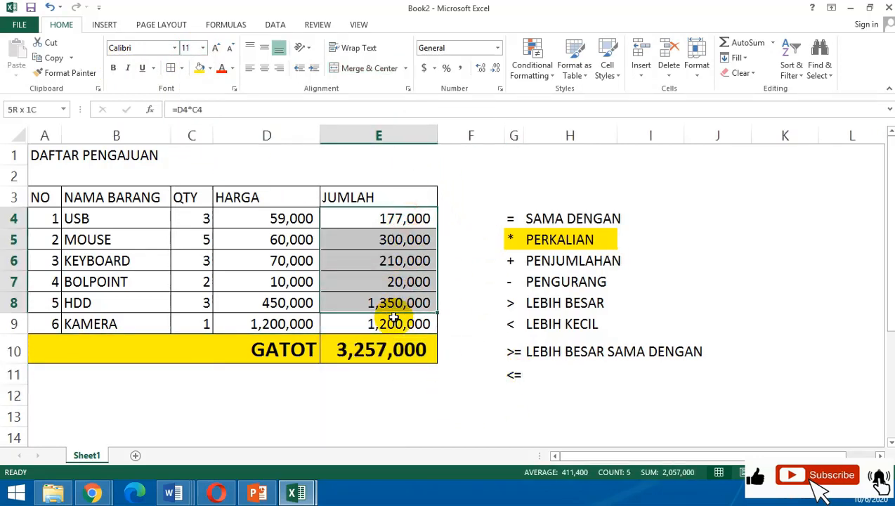
left_click(40, 197)
left_click_drag(126, 205, 365, 196)
left_click(113, 68)
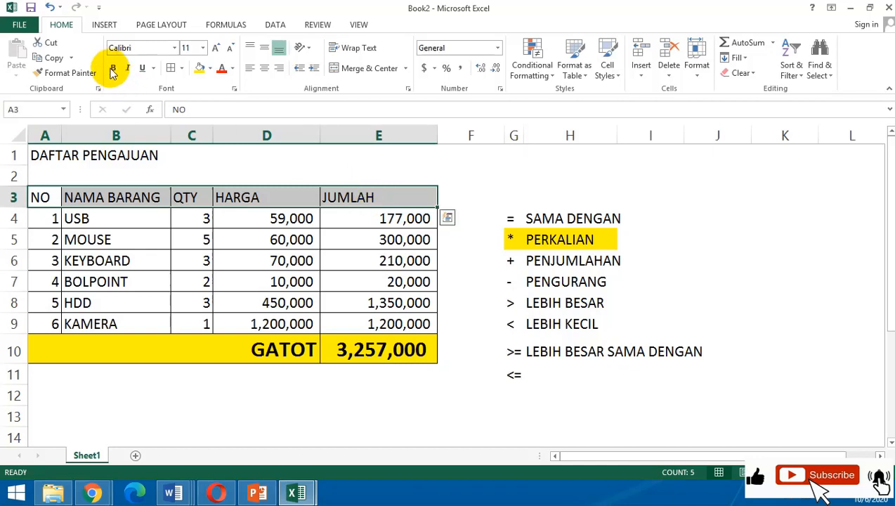
left_click(200, 68)
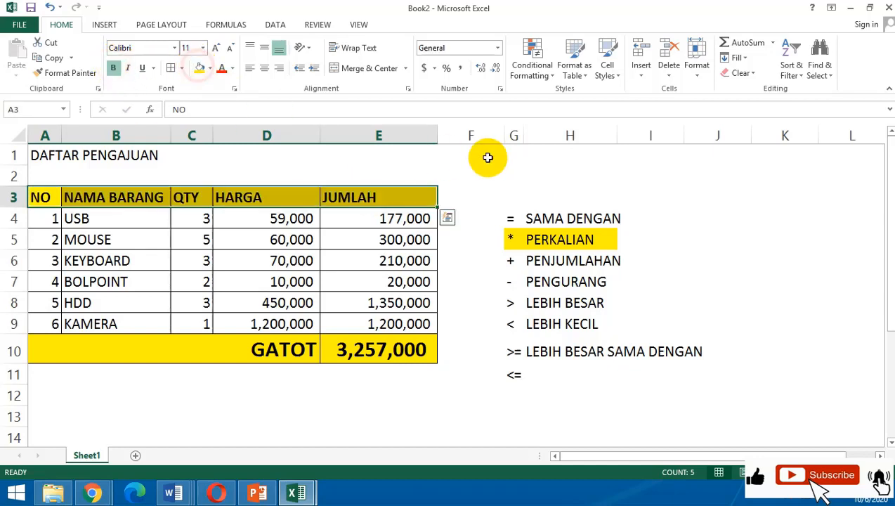
left_click(486, 160)
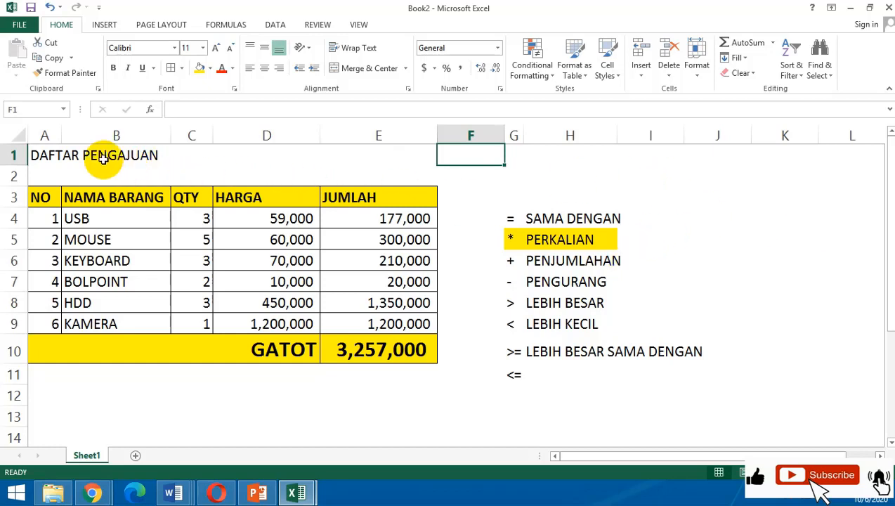
Apply all borders to A1:E1, merge and center the DAFTAR PENGAJUAN title across it, and make it bold.
left_click_drag(30, 153, 401, 139)
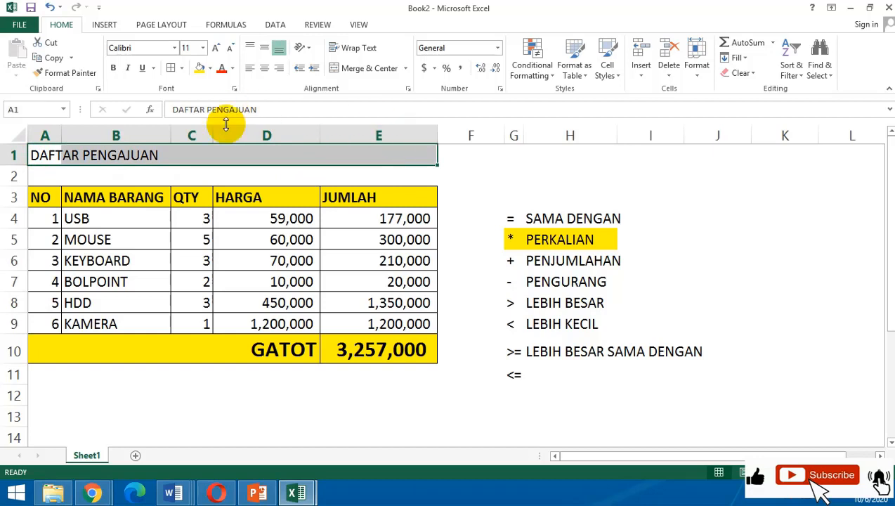
left_click(172, 68)
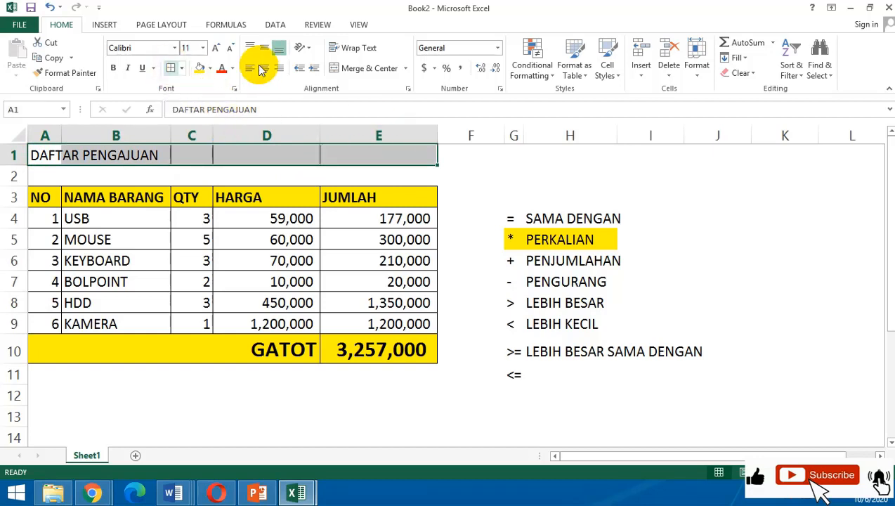
left_click(338, 68)
left_click(340, 171)
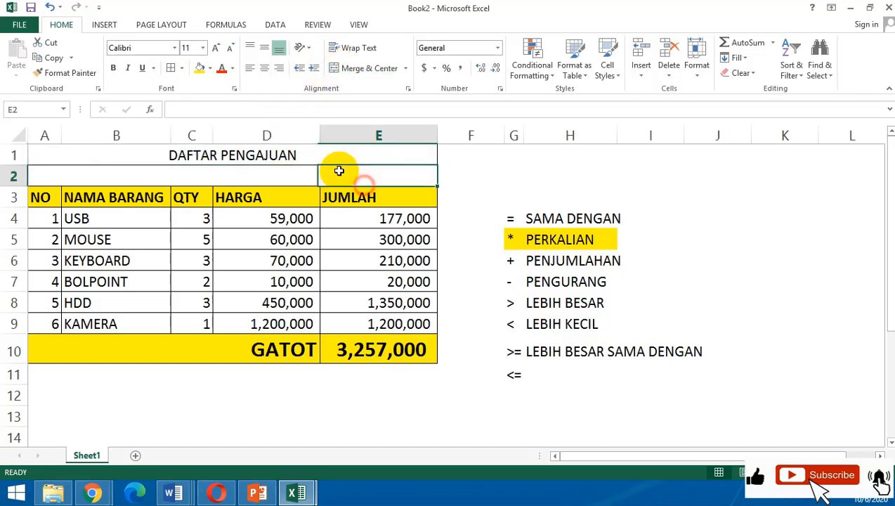
left_click(336, 153)
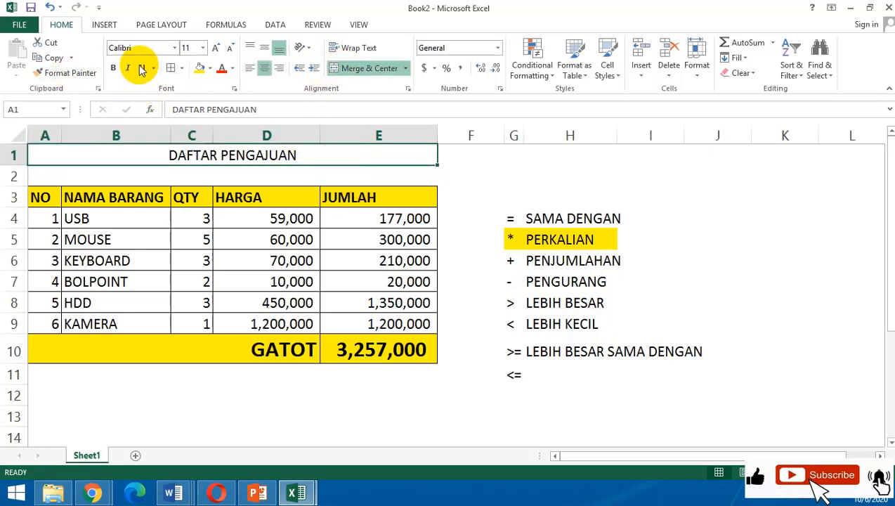
left_click(113, 68)
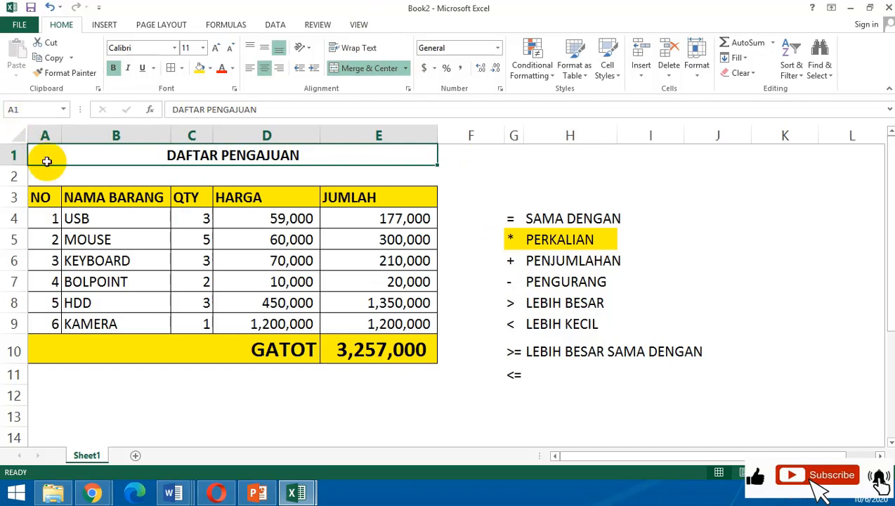
left_click(283, 169)
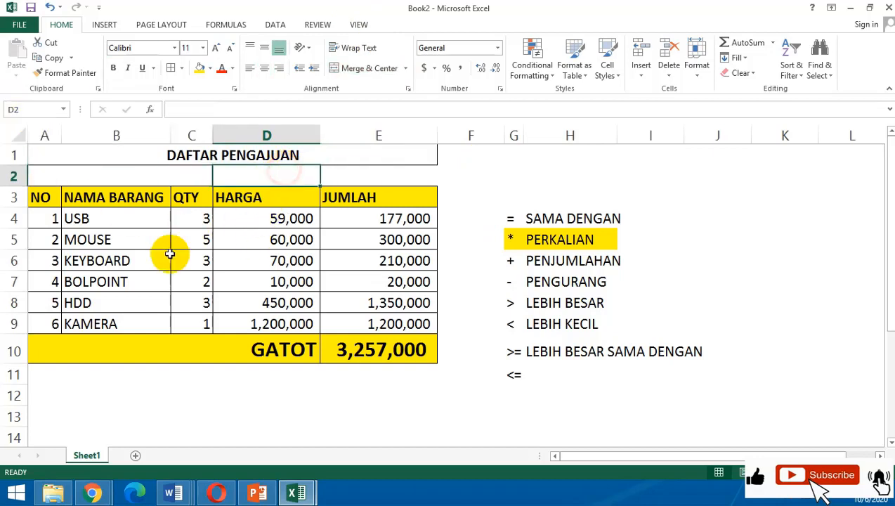
Enter the numbers 1 in A11 and 15 in A12 below the GATOT row.
left_click(54, 379)
scroll(54, 379, "down", 1)
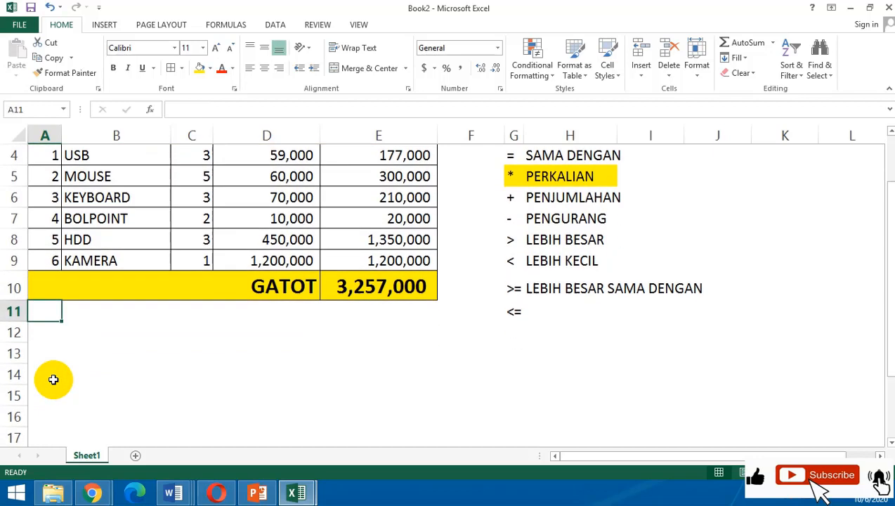
type("1")
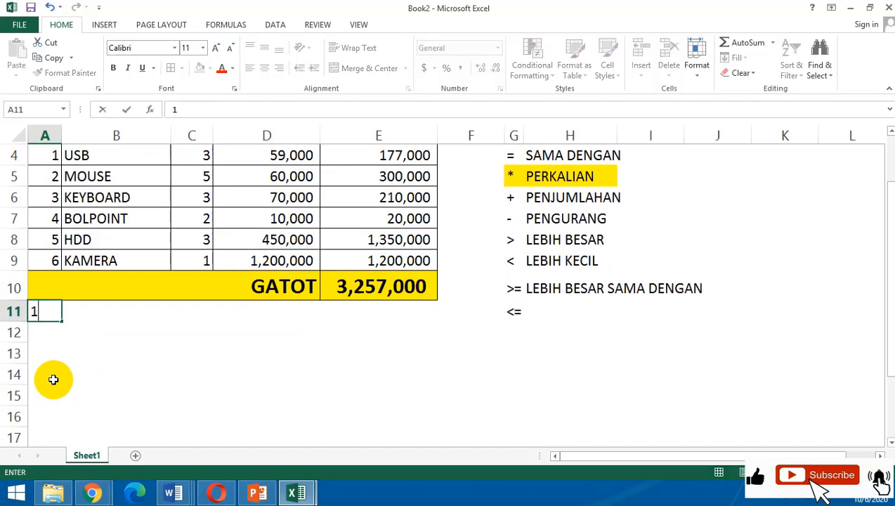
key("Return")
type("15")
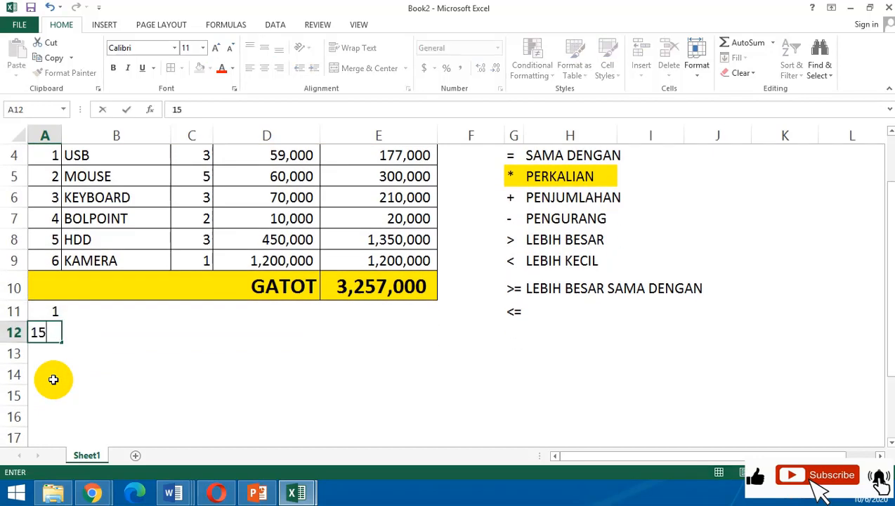
key("Return")
scroll(104, 365, "up", 1)
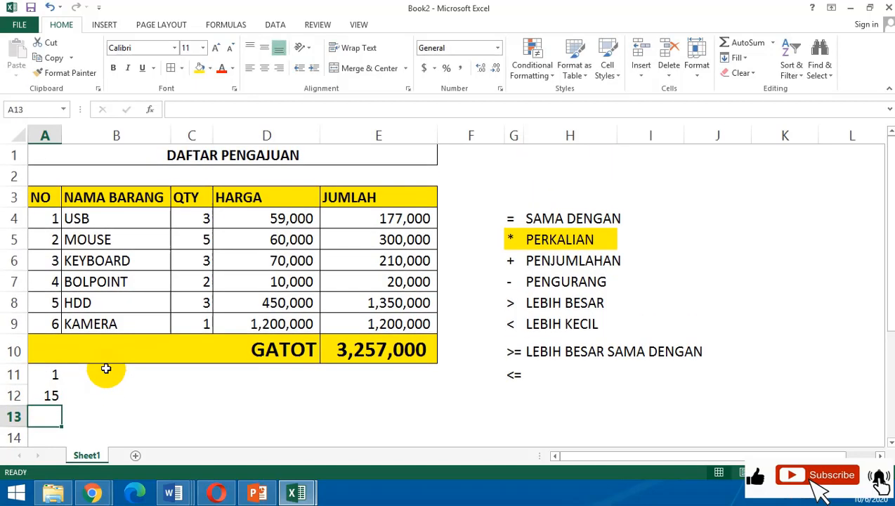
Enter the assignment's e-mail address in C12 and the deadline note "besok jam 7 malam" in C13.
left_click(177, 395)
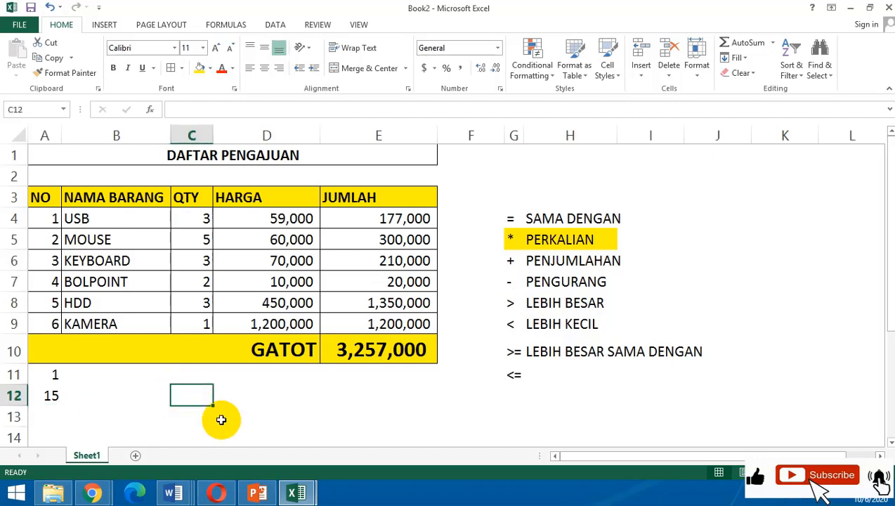
type("TU")
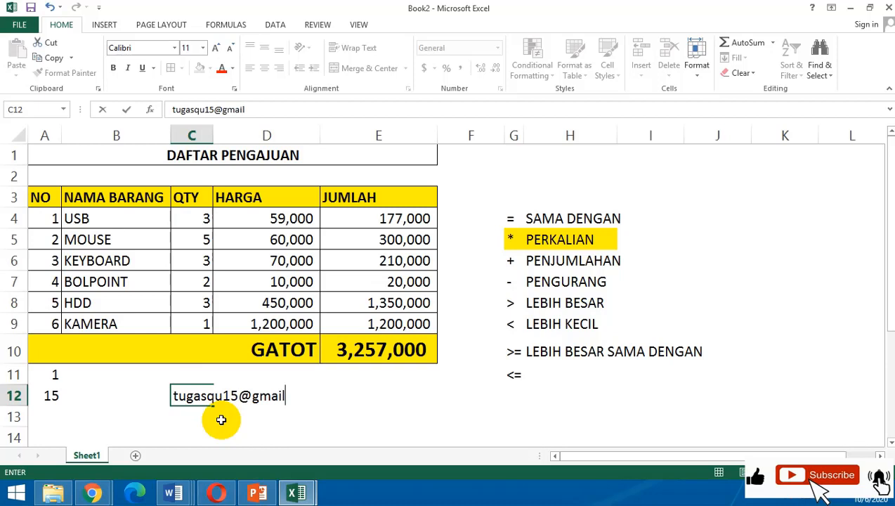
key("Return")
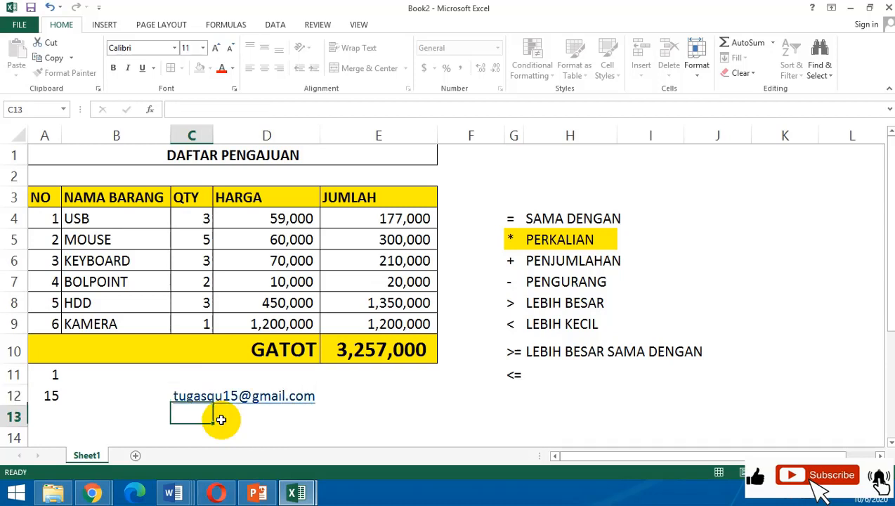
type("besok jam 7 malam")
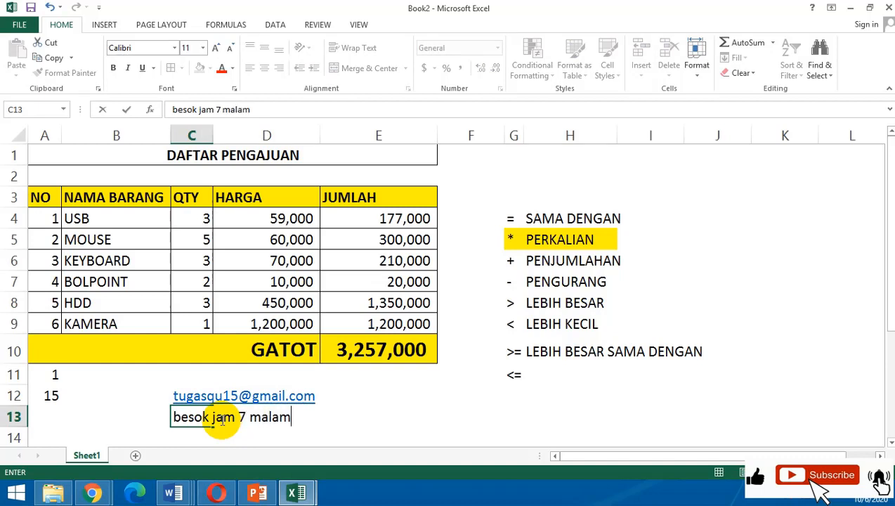
key("Return")
Review the item table, especially the NAMA BARANG entries, together with the numbers 1 and 15 below it.
left_click(355, 391)
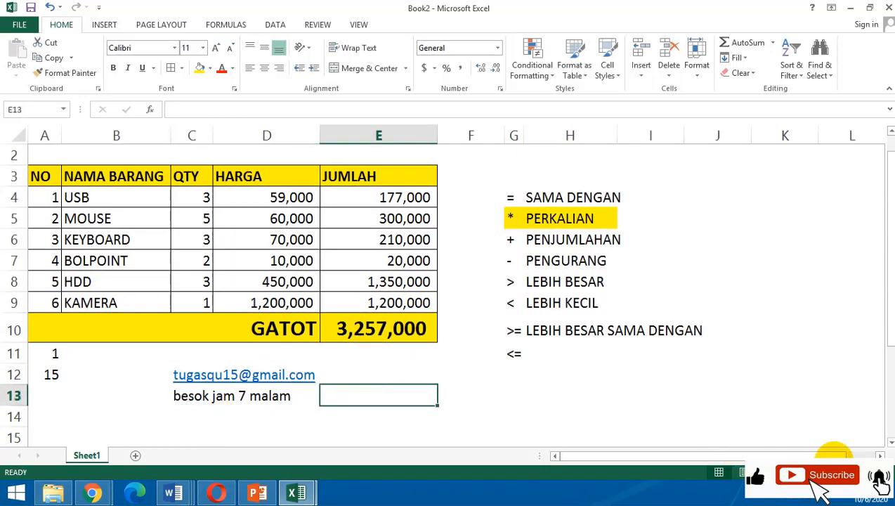
left_click(862, 472)
left_click(861, 472)
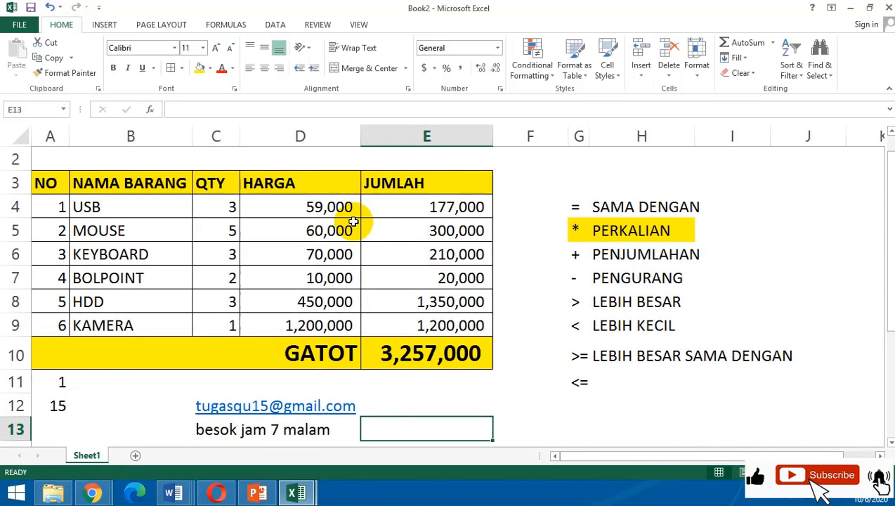
left_click(353, 220)
left_click_drag(116, 186, 443, 321)
left_click(116, 205)
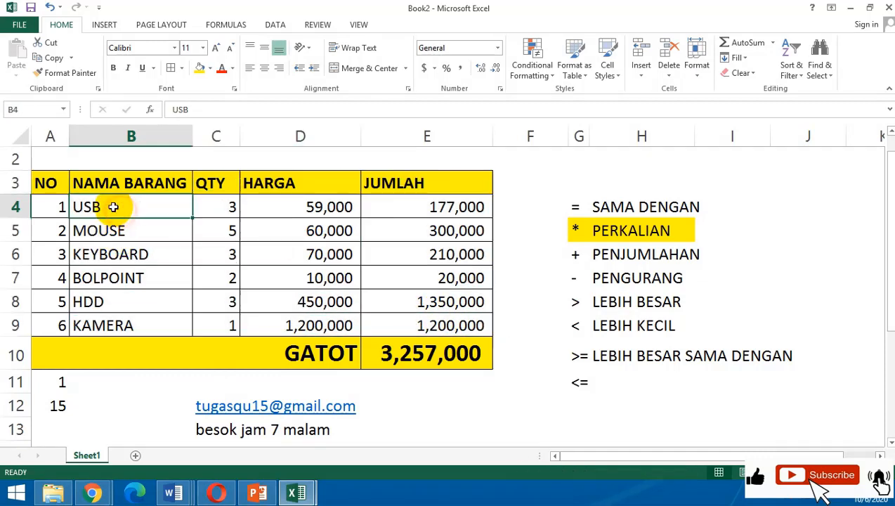
left_click(134, 298)
left_click_drag(134, 215, 148, 327)
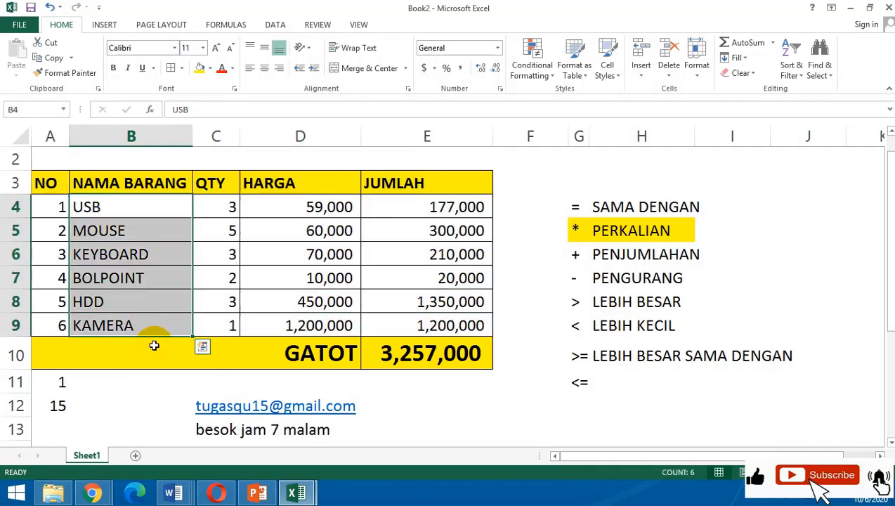
left_click(62, 382)
left_click(62, 406)
left_click(276, 380)
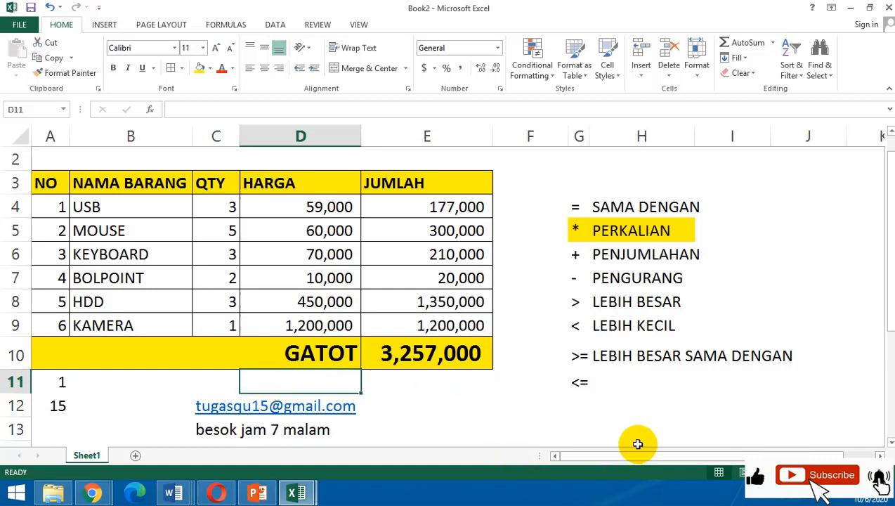
left_click(420, 401)
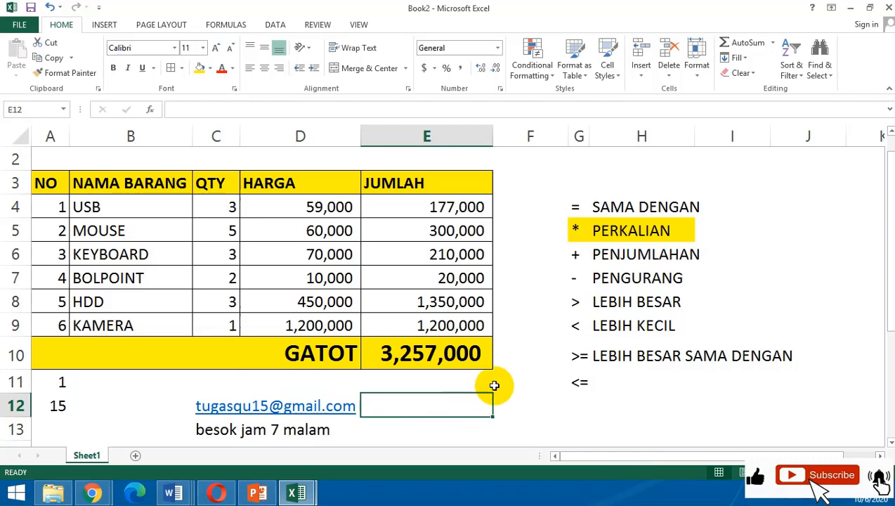
left_click(554, 363)
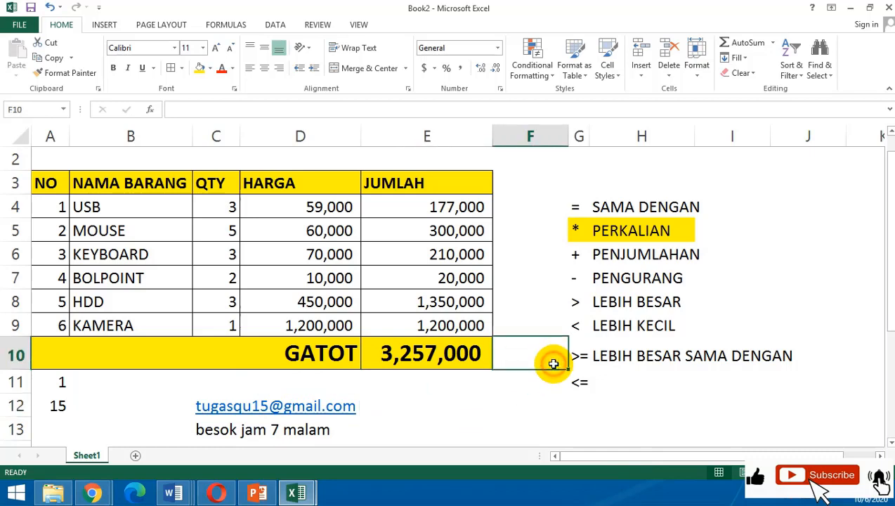
Fill cells A11:A12, holding the numbers 1 and 15, with yellow.
left_click_drag(60, 383, 56, 406)
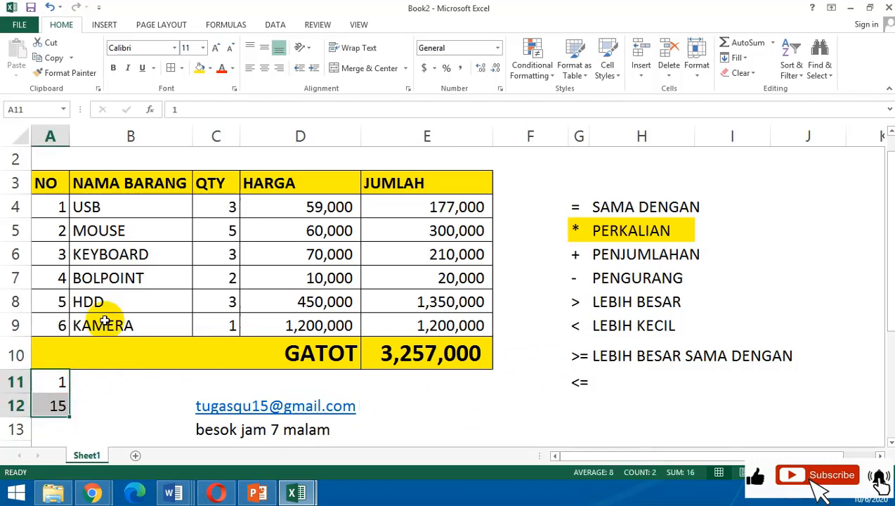
left_click(199, 67)
left_click(184, 382)
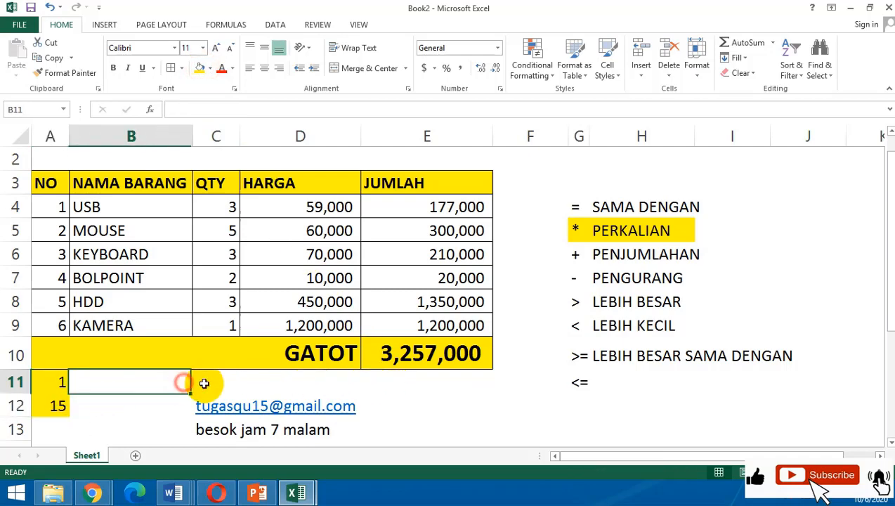
Switch to WhatsApp Web in Chrome and open the "Computer for office 2" group chat.
left_click(91, 492)
left_click(105, 442)
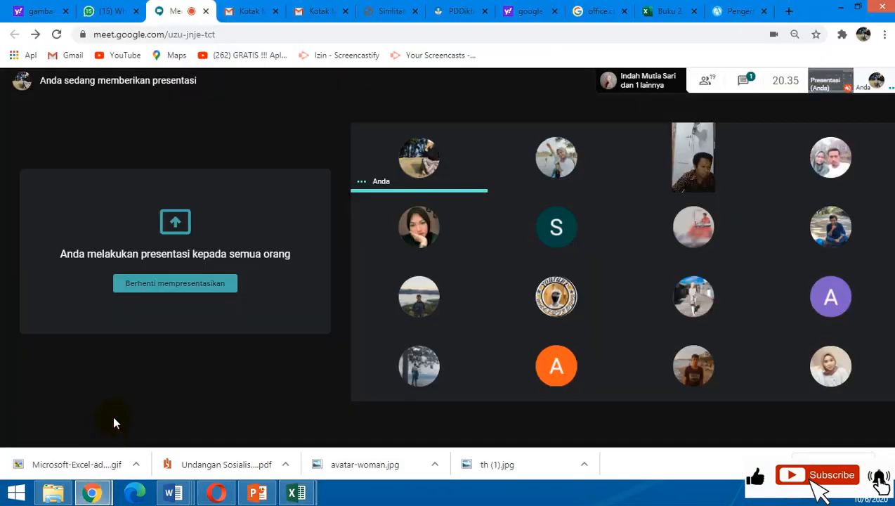
left_click(110, 10)
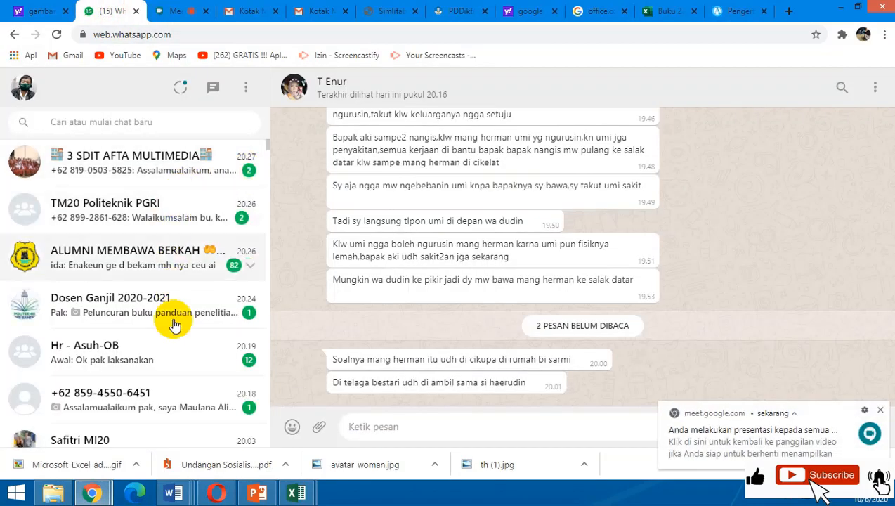
scroll(146, 372, "down", 1)
scroll(146, 376, "down", 3)
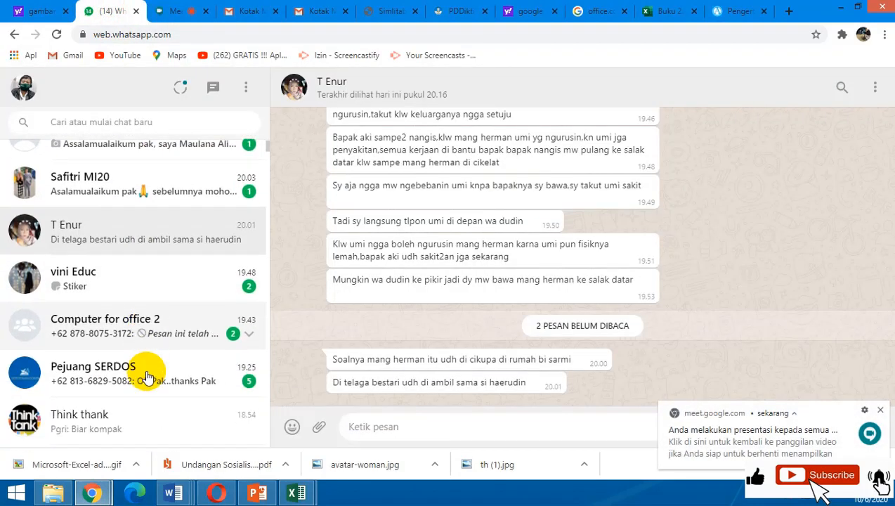
Paste and send the worksheet screenshot in the group chat, followed by the message "tugas".
left_click(411, 423)
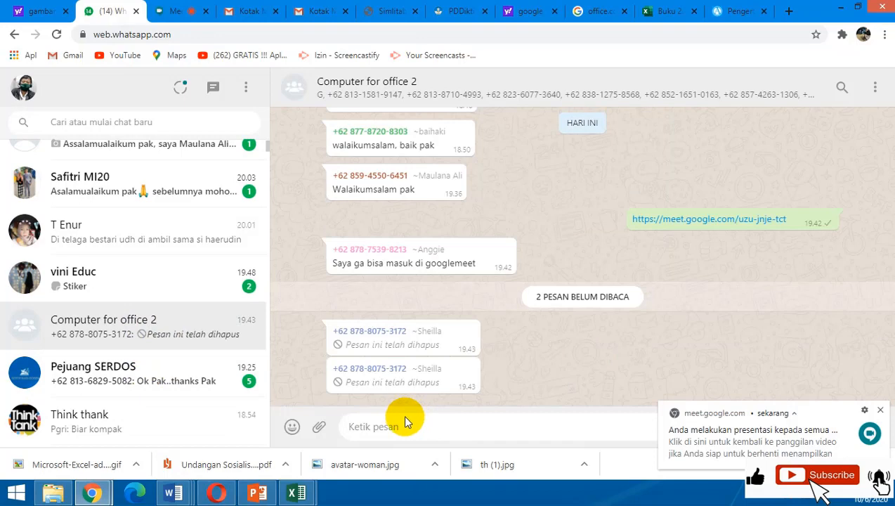
key("ctrl+v")
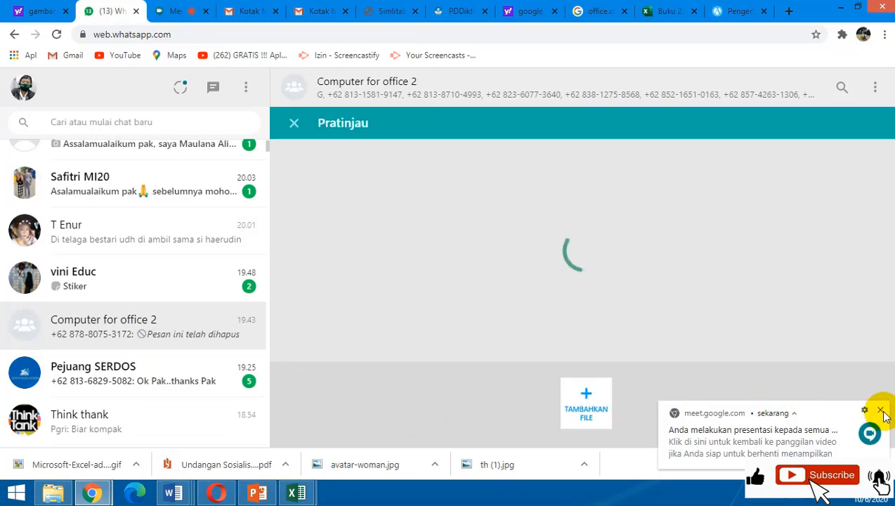
left_click(850, 362)
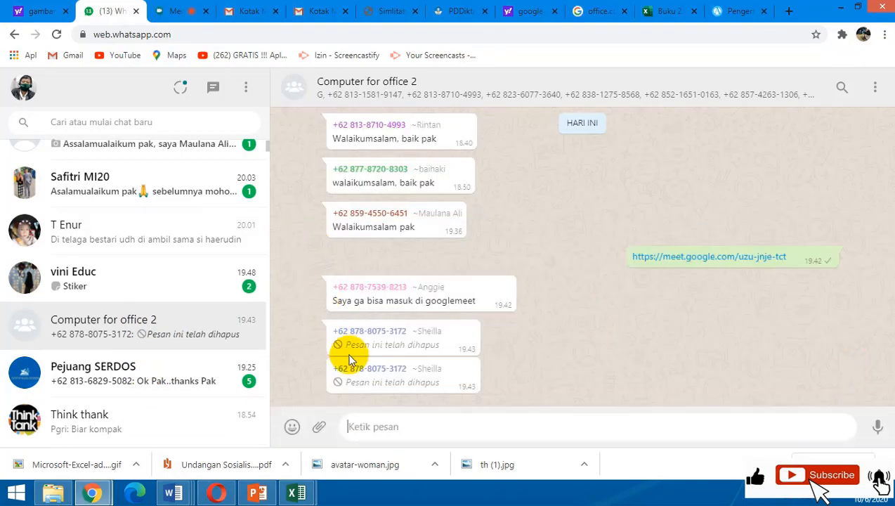
type("tugas")
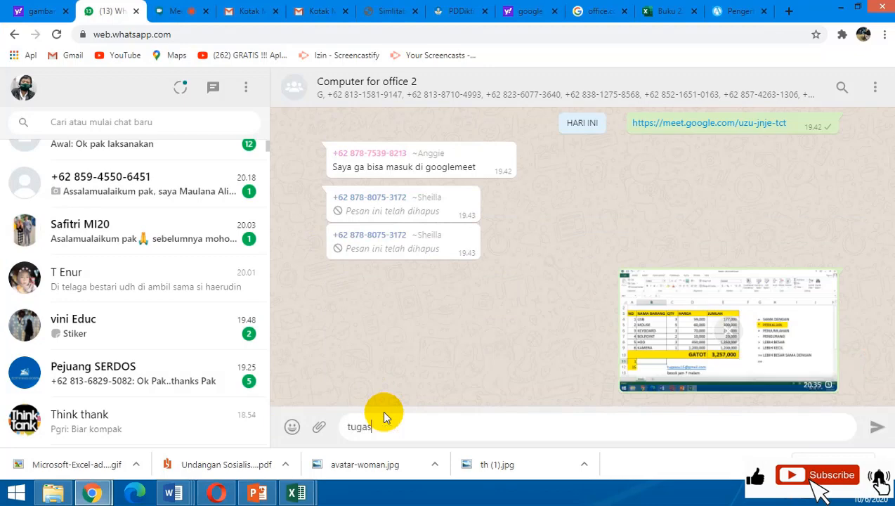
key("Return")
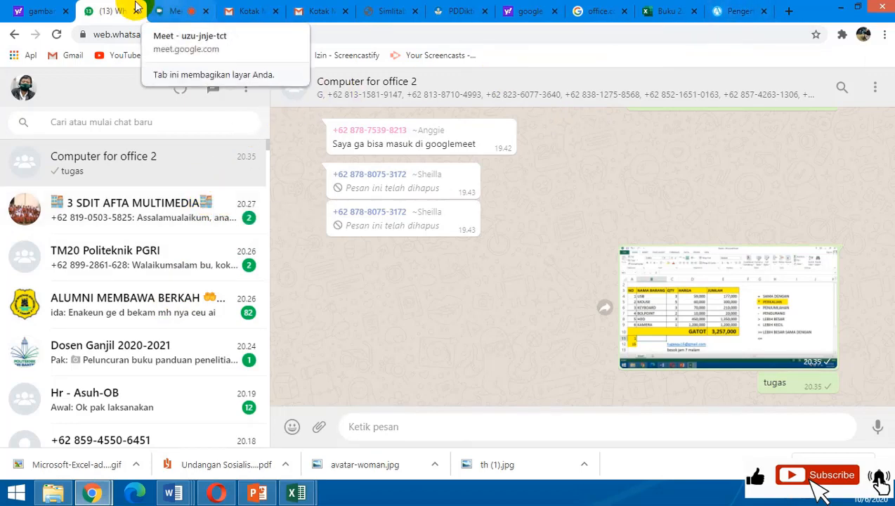
Check the Google Meet call in Chrome and switch back to the Book2 workbook in Excel.
left_click(177, 11)
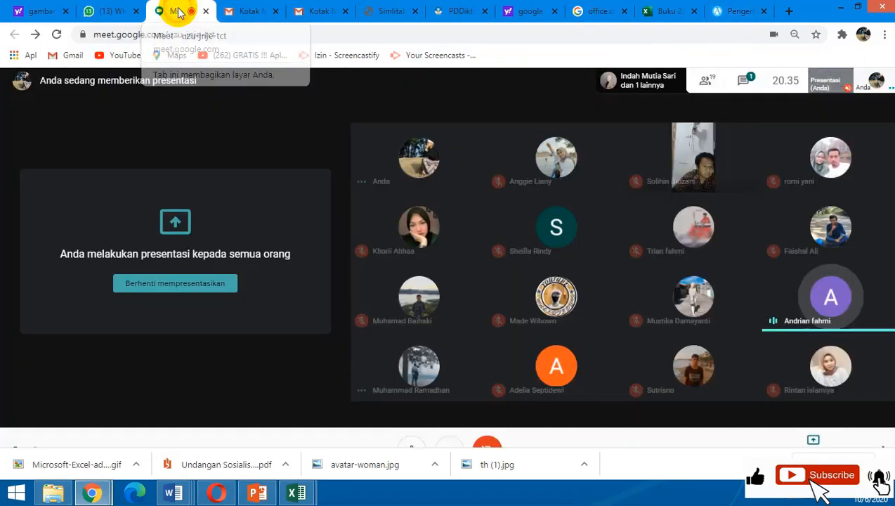
left_click(109, 12)
left_click(298, 494)
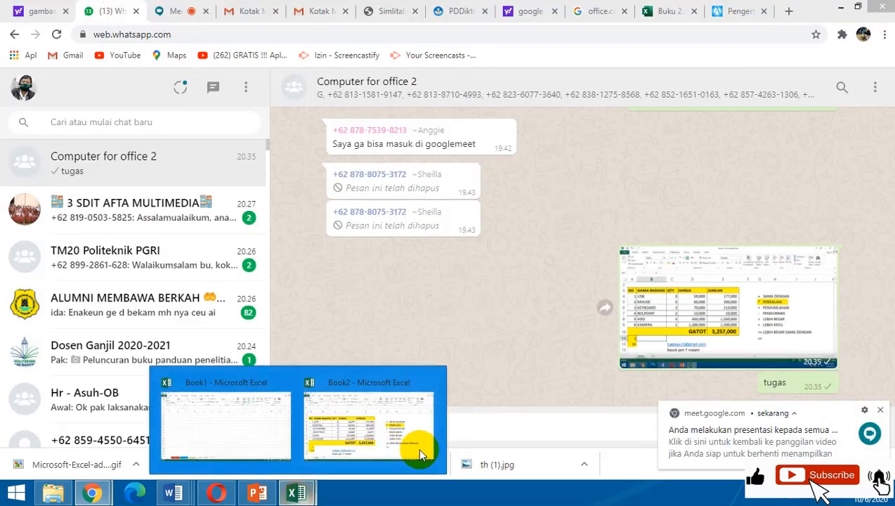
left_click(400, 423)
Examine the highlighted numbers in A11:A12 alongside the NO column of the item table.
scroll(408, 415, "down", 1)
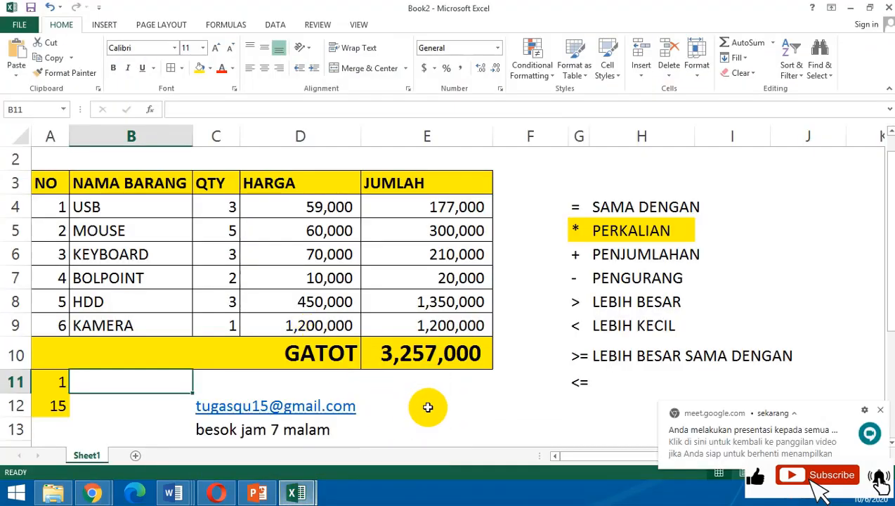
left_click(336, 381)
left_click(117, 326)
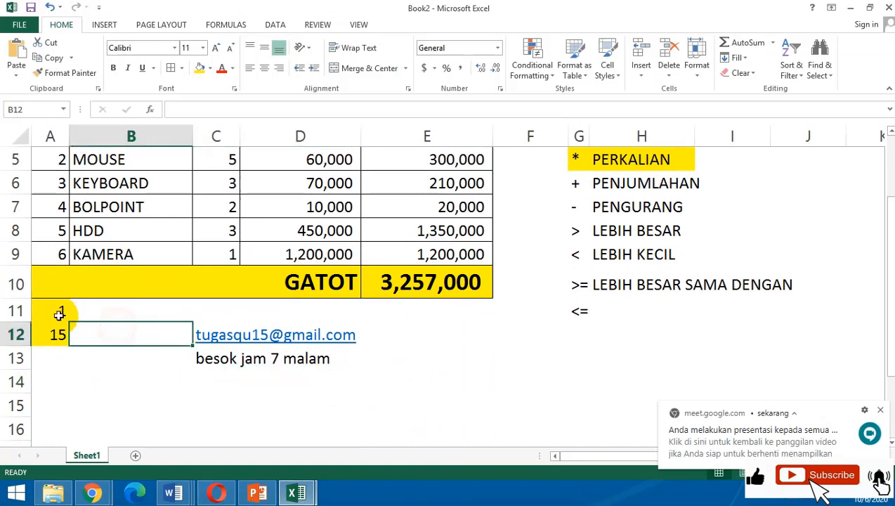
left_click_drag(59, 312, 57, 333)
left_click(124, 322)
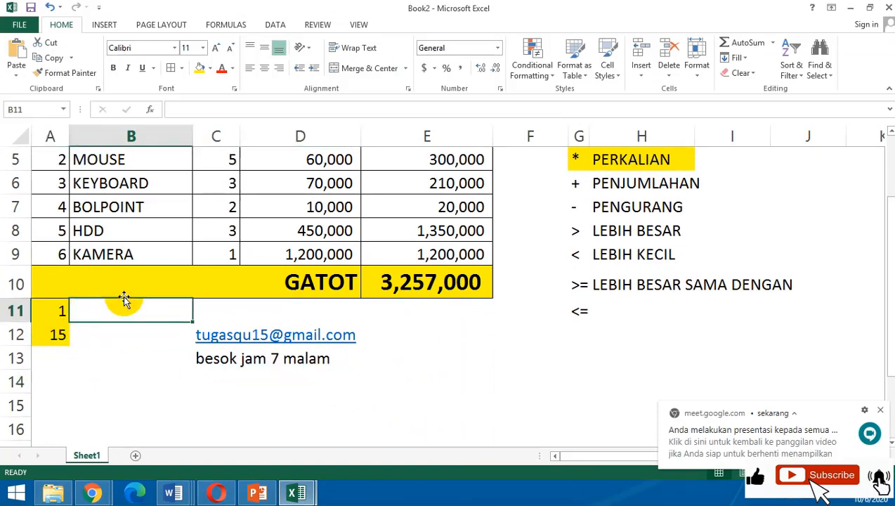
left_click(46, 252)
scroll(55, 256, "up", 1)
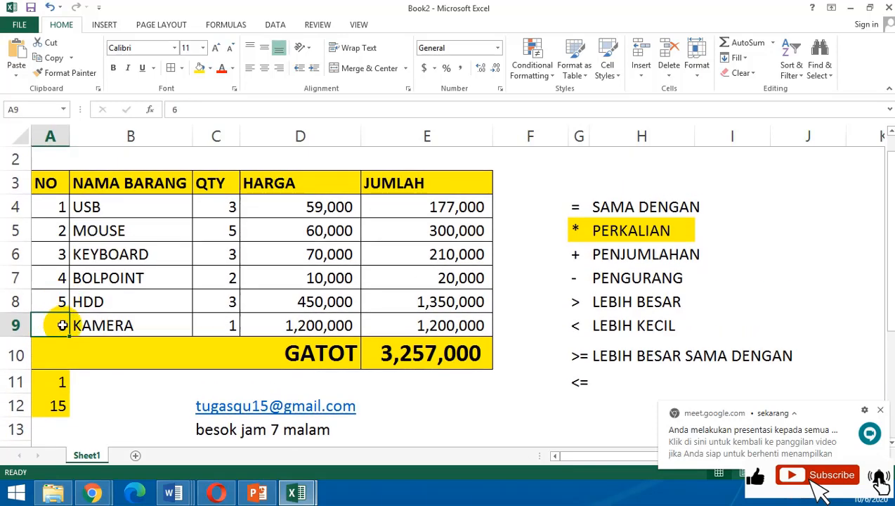
scroll(116, 396, "down", 1)
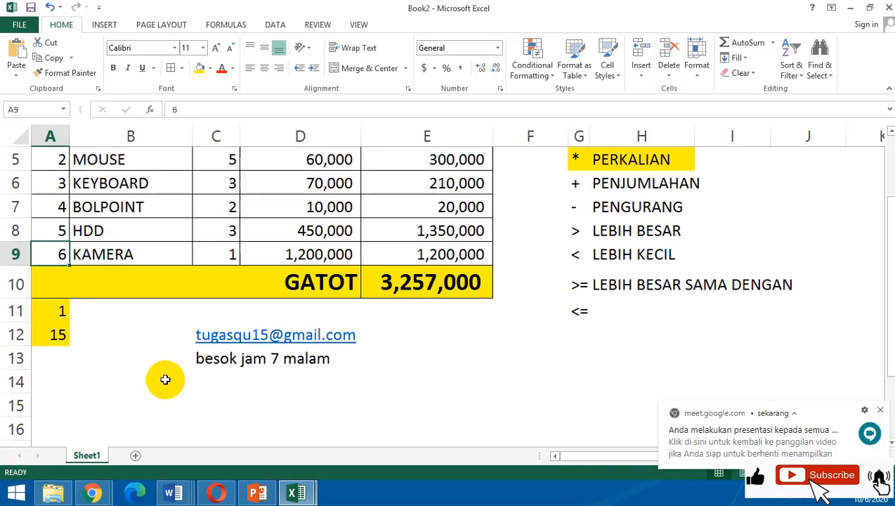
scroll(164, 380, "up", 2)
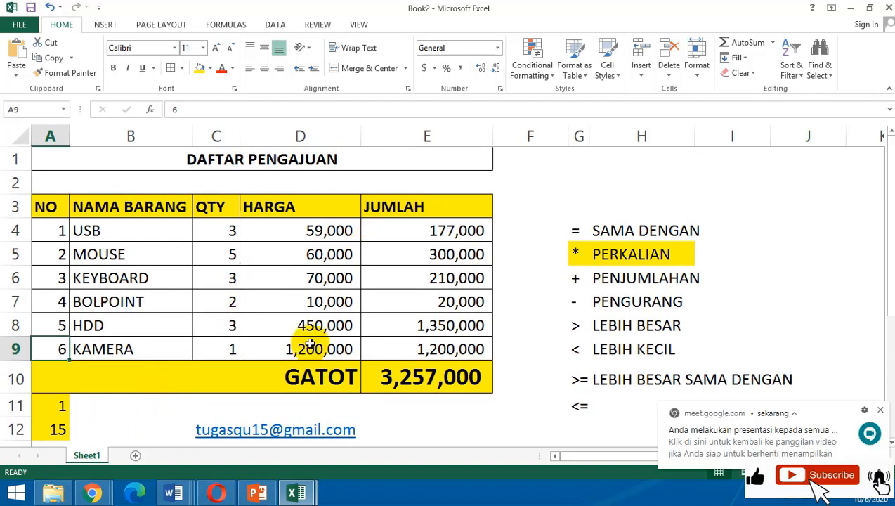
Examine the e-mail address and deadline note below the GATOT row, and return to an overview of the whole table.
scroll(344, 415, "down", 1)
left_click(378, 361)
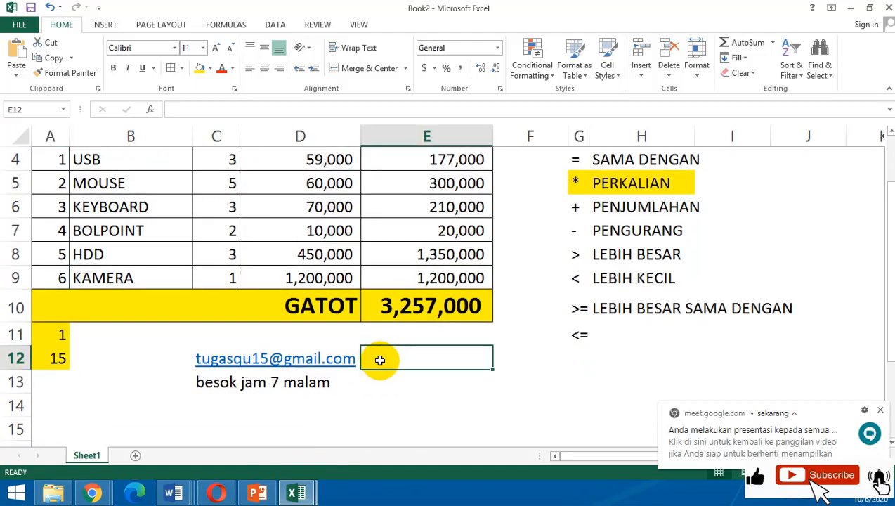
left_click(189, 363)
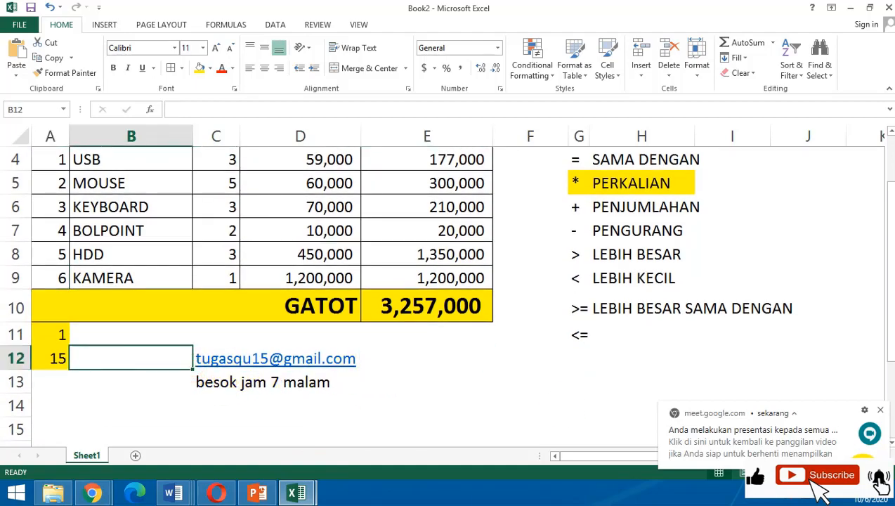
scroll(490, 409, "up", 1)
left_click(438, 409)
scroll(397, 419, "down", 1)
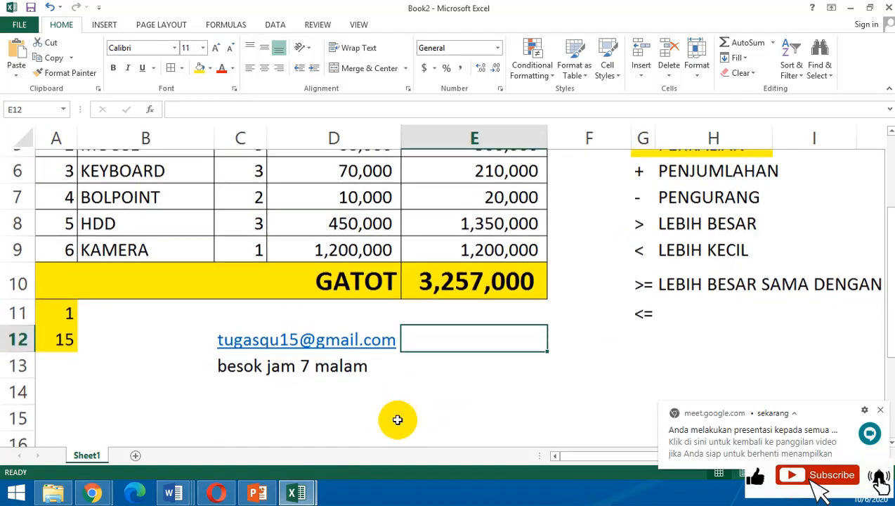
left_click(301, 383)
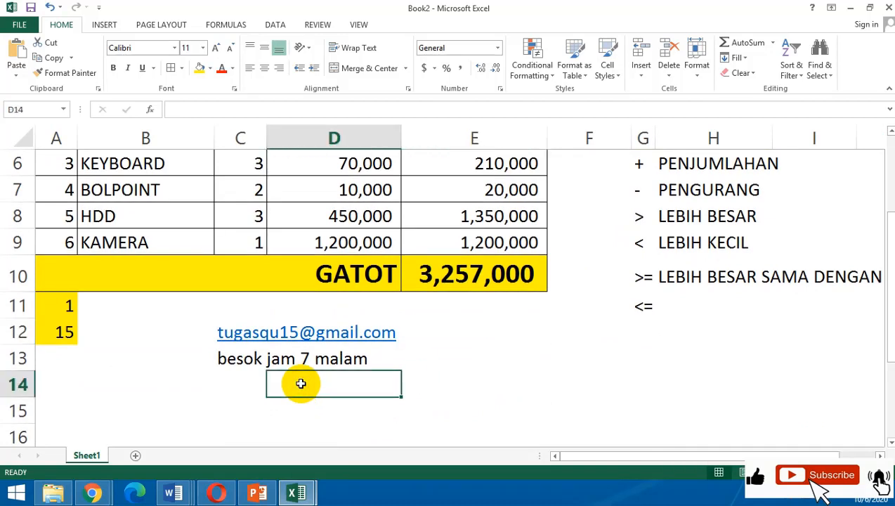
scroll(301, 383, "up", 2)
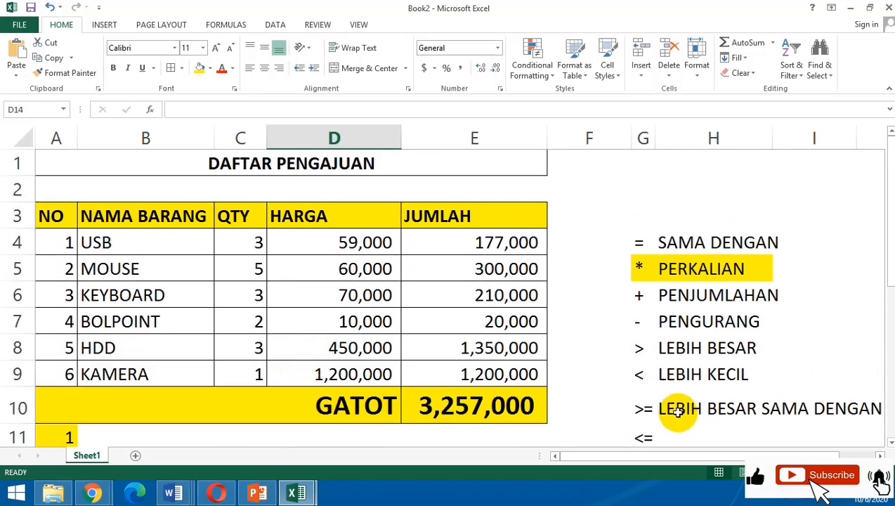
left_click(789, 471)
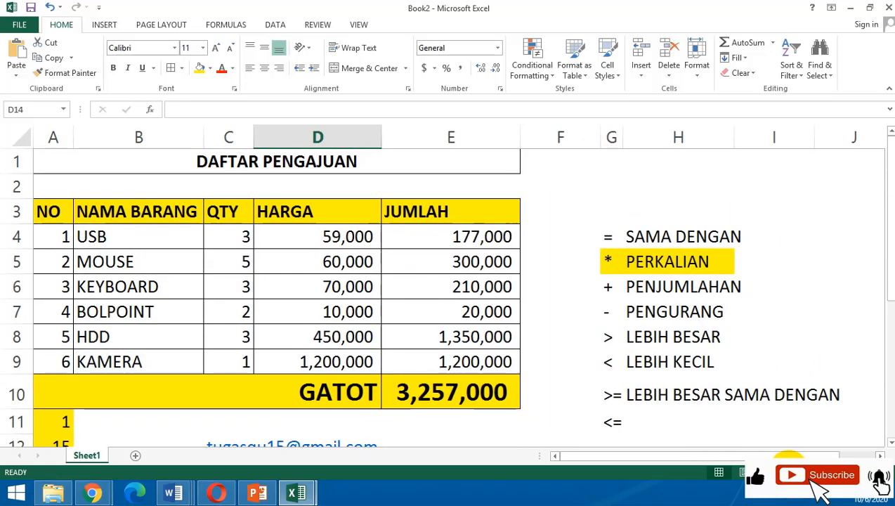
left_click(789, 469)
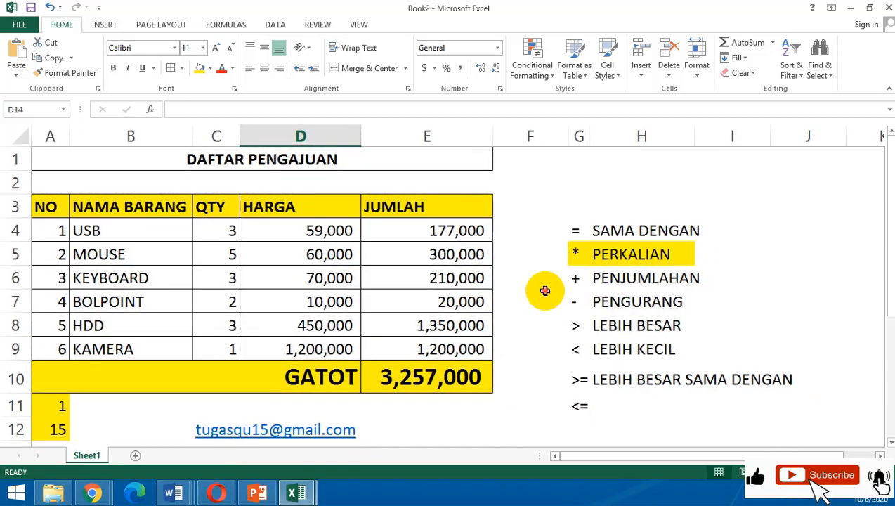
left_click(541, 295)
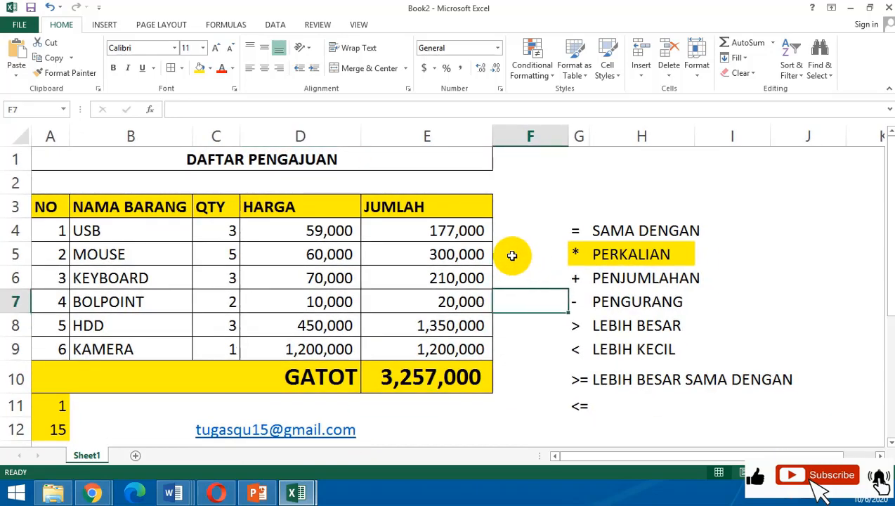
Examine the JUMLAH formula in E4 and the item table from the NO header to the GATOT total.
left_click(383, 234)
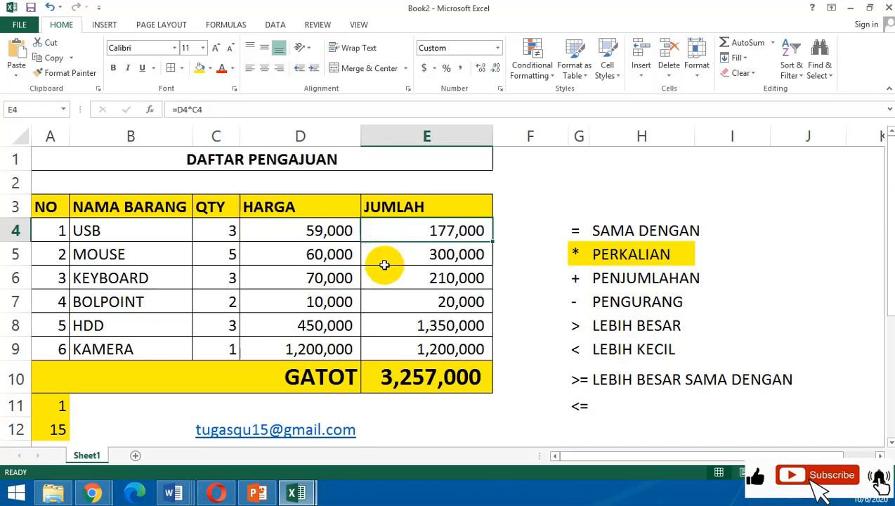
scroll(358, 305, "down", 1)
scroll(359, 304, "up", 1)
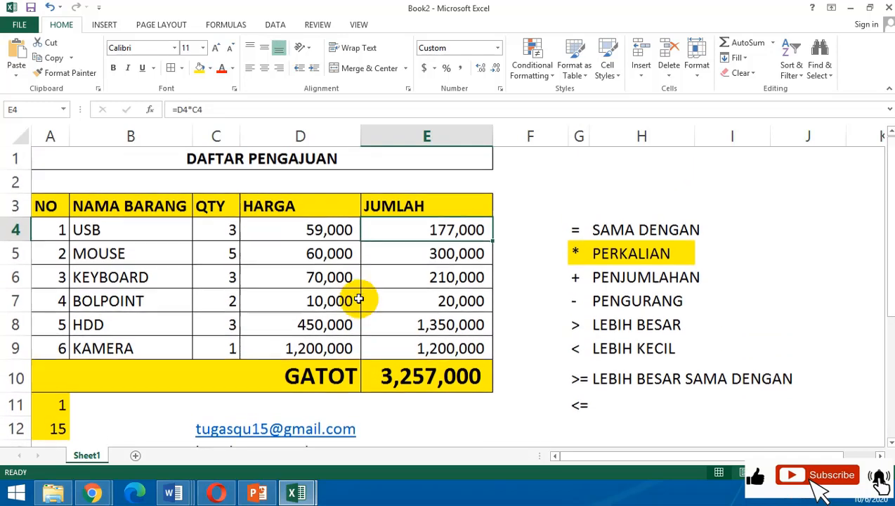
left_click(152, 262)
left_click(266, 232)
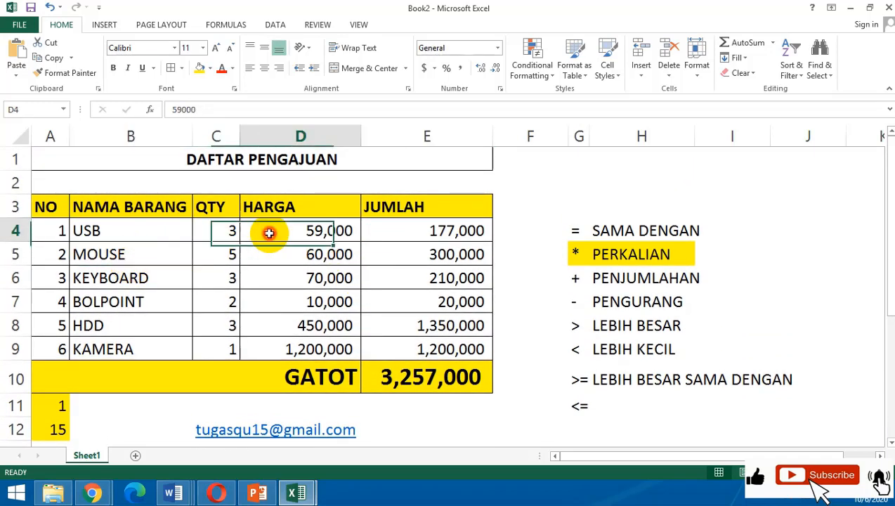
left_click_drag(62, 199, 450, 379)
left_click(91, 409)
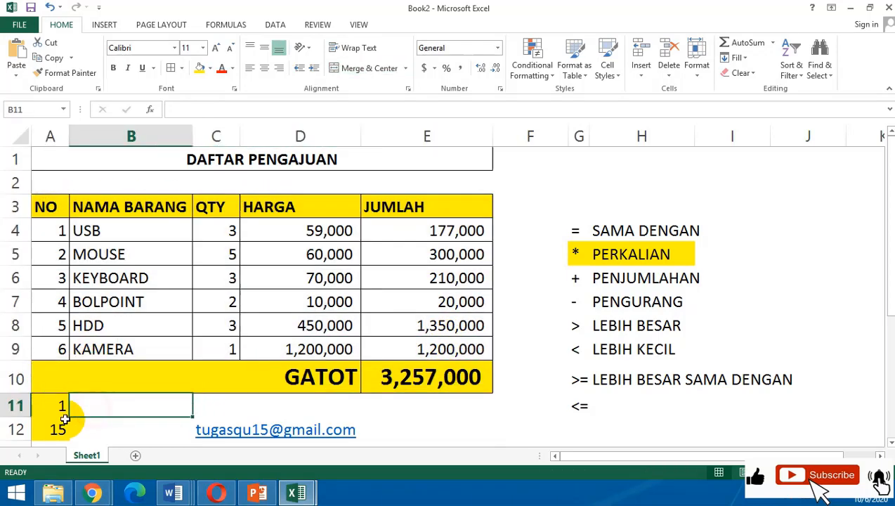
Review the number in A11, the NAMA BARANG entries in B4:B9, and the formulas in E4 and E10.
left_click(62, 406)
scroll(62, 406, "down", 2)
scroll(125, 347, "up", 2)
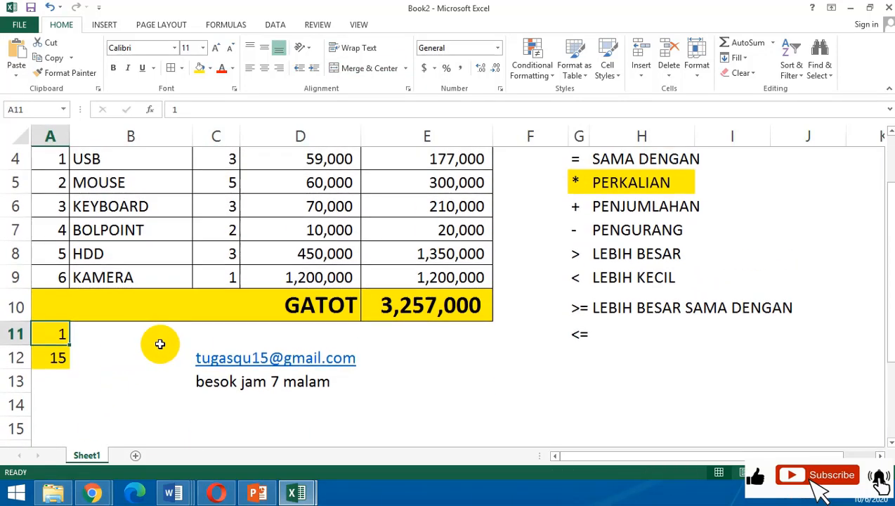
left_click_drag(137, 227, 130, 344)
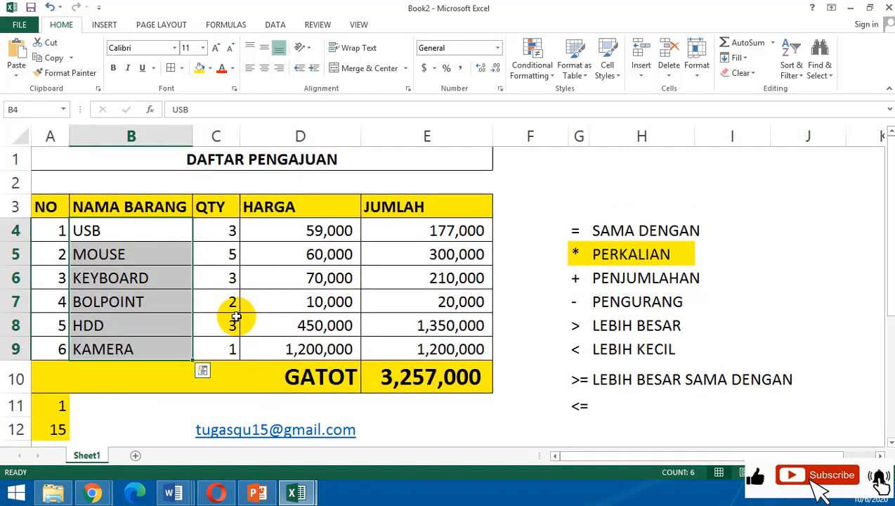
left_click(412, 234)
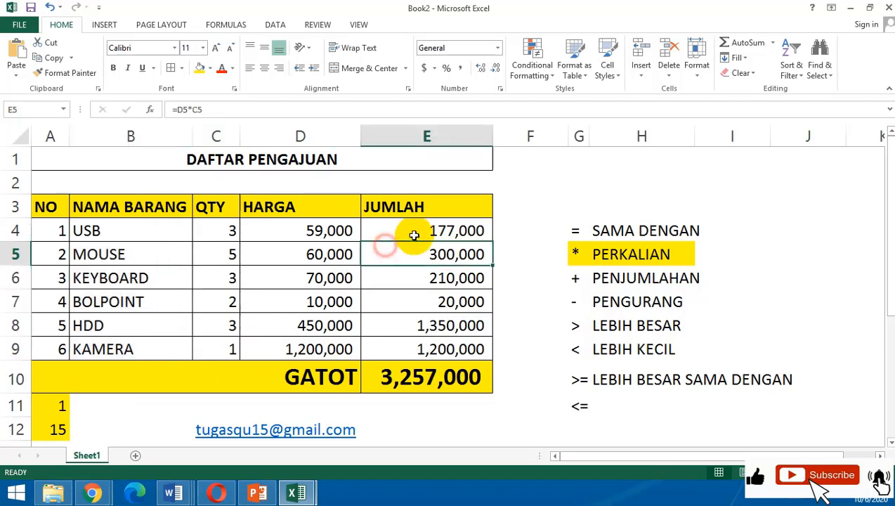
left_click(394, 380)
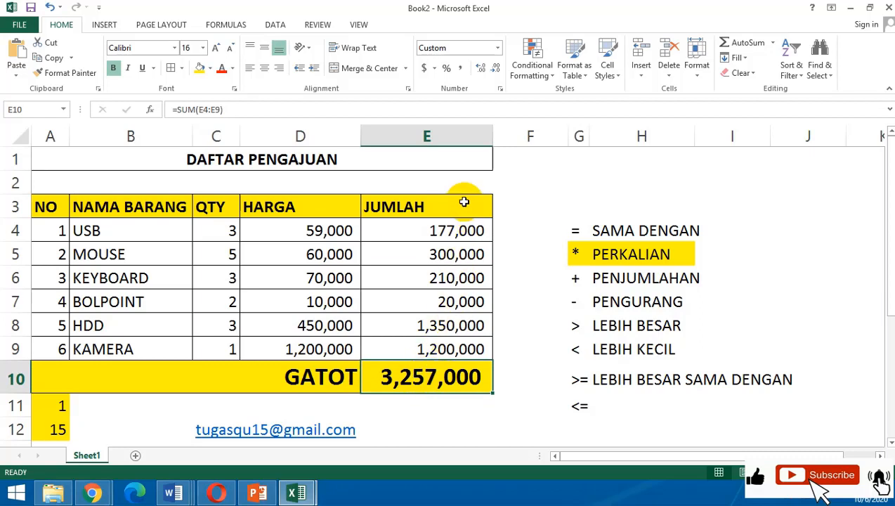
left_click(510, 274)
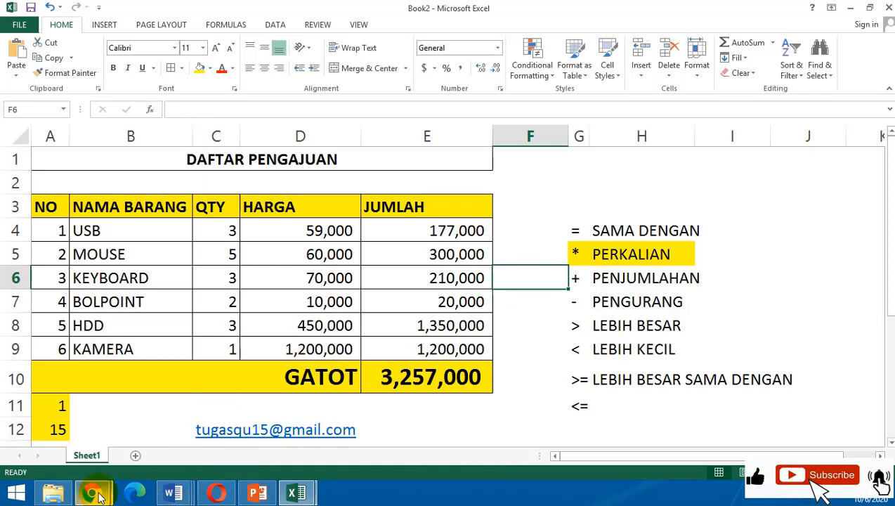
Switch from the workbook to the Google Meet call in the browser and stop presenting the screen.
mouse_move(98, 495)
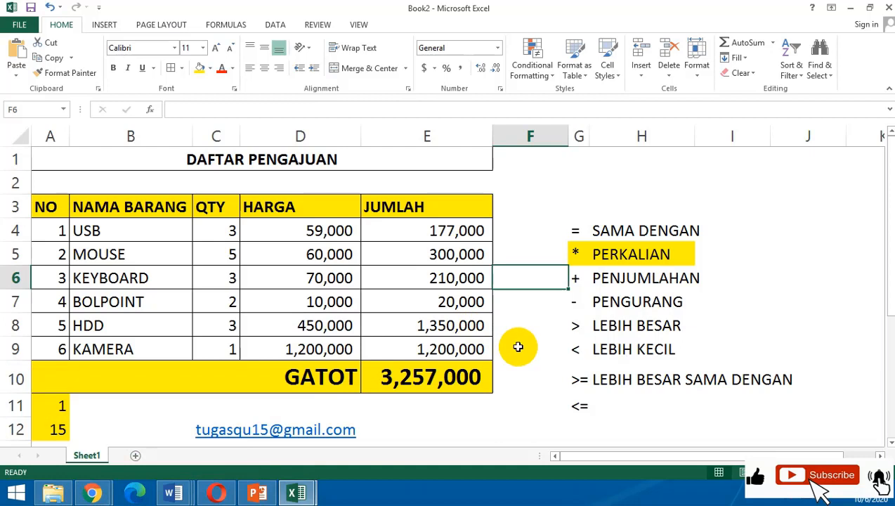
left_click(452, 419)
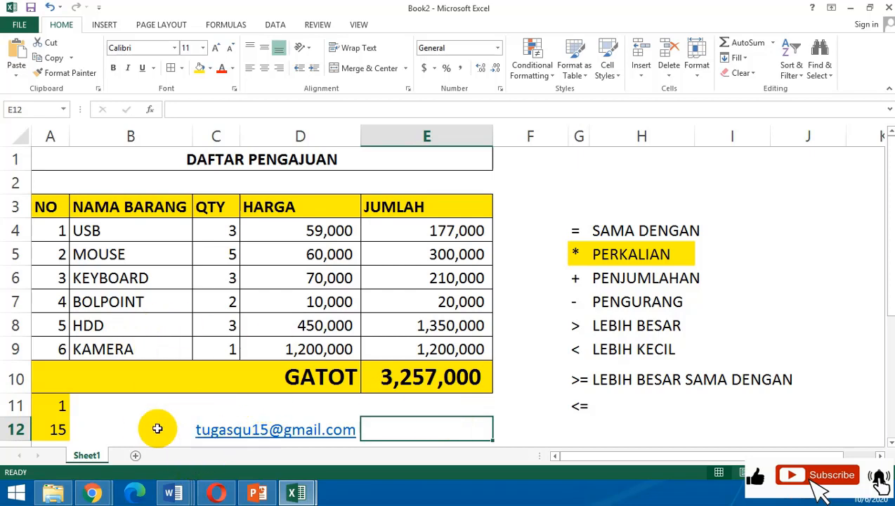
left_click(101, 417)
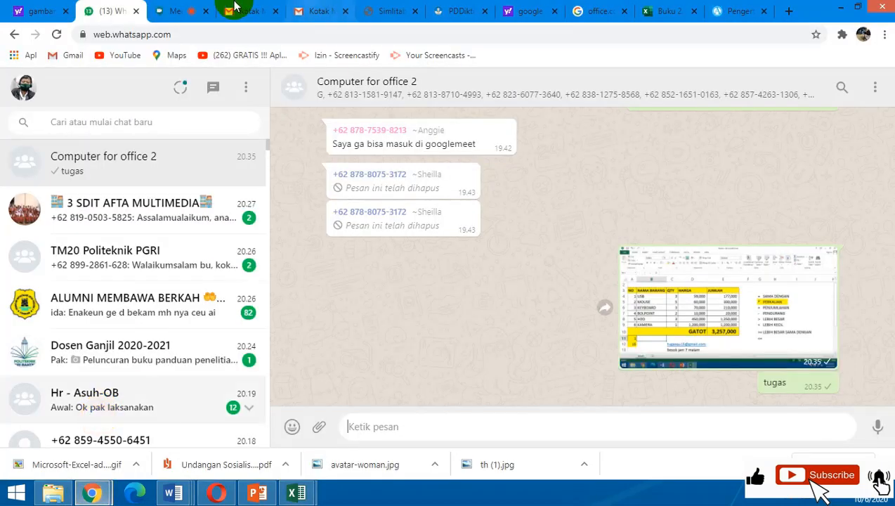
left_click(169, 11)
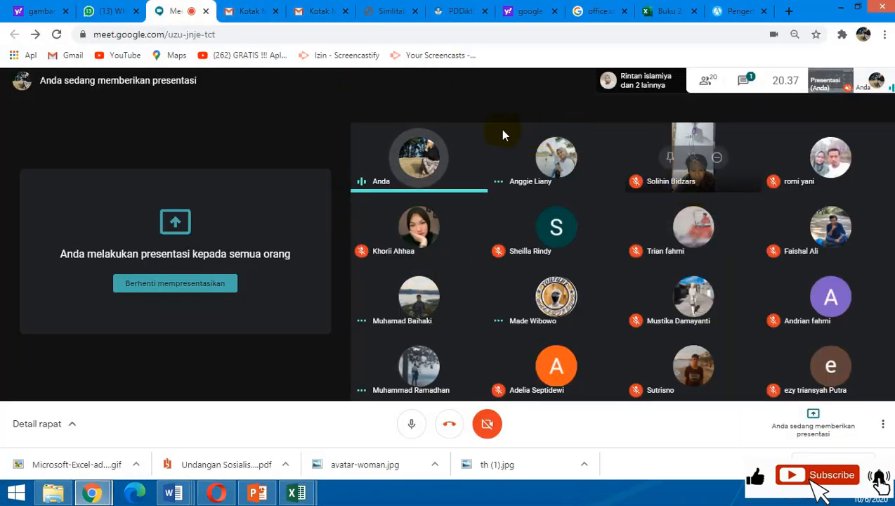
left_click(172, 286)
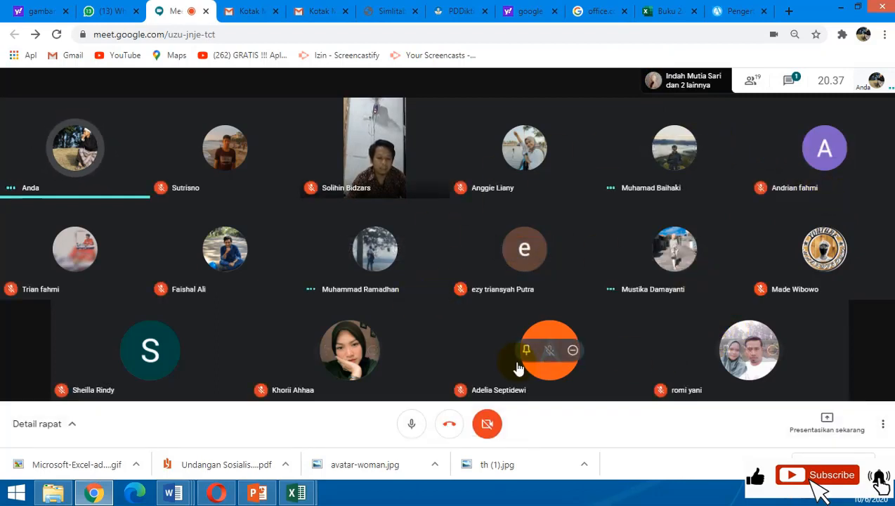
Change the meeting layout so the Ubin count is at its maximum, keeping the Bersusun arrangement, and return to the participant grid.
left_click(883, 425)
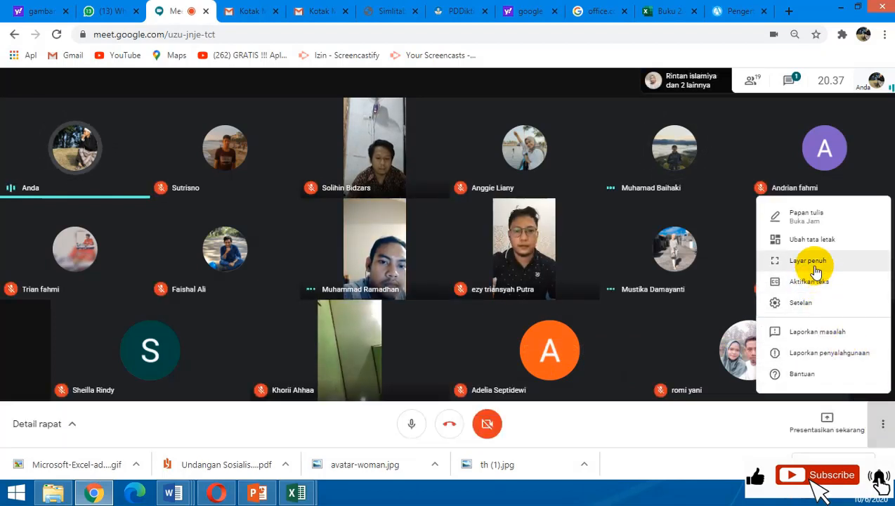
left_click(813, 239)
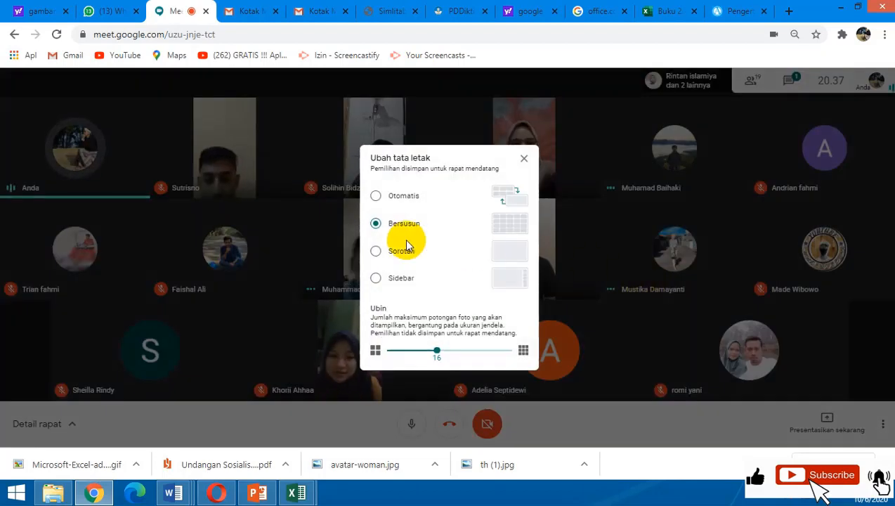
left_click(465, 351)
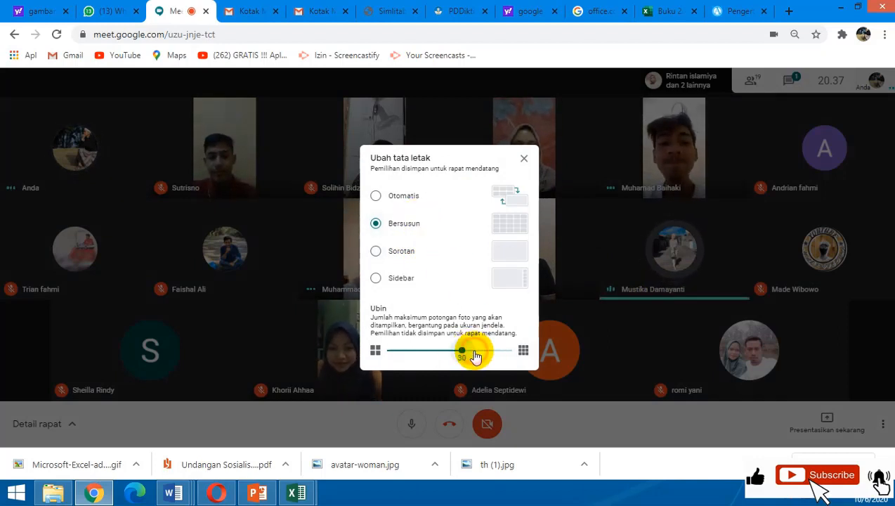
left_click_drag(482, 357, 486, 350)
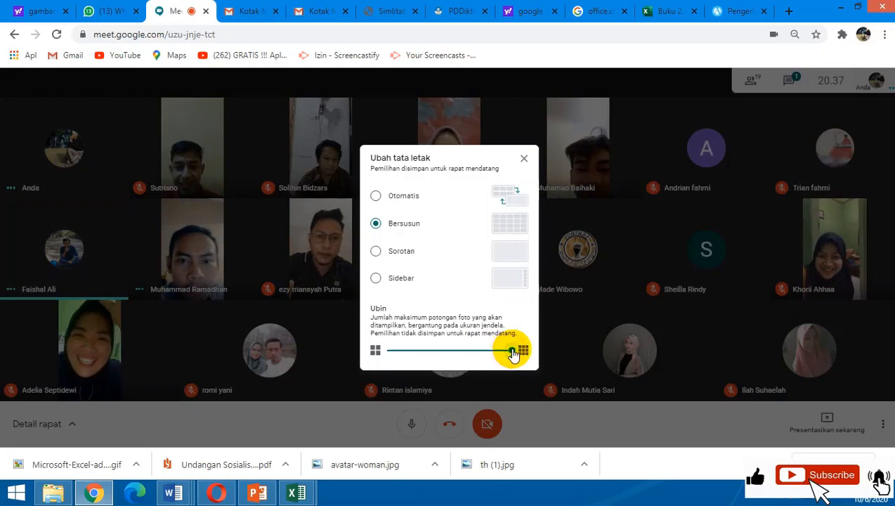
left_click(526, 160)
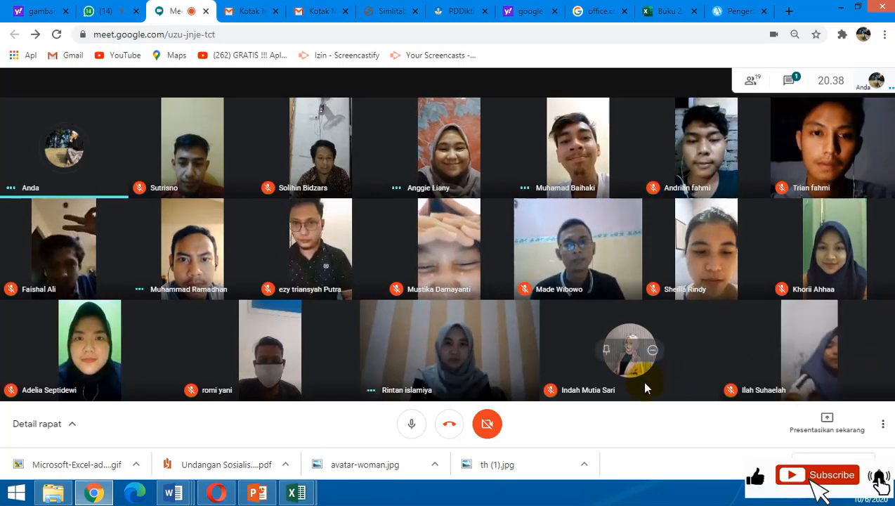
Paste the copied screenshot of the meeting participants into the Computer for office 2 group chat on WhatsApp and send it.
left_click(111, 14)
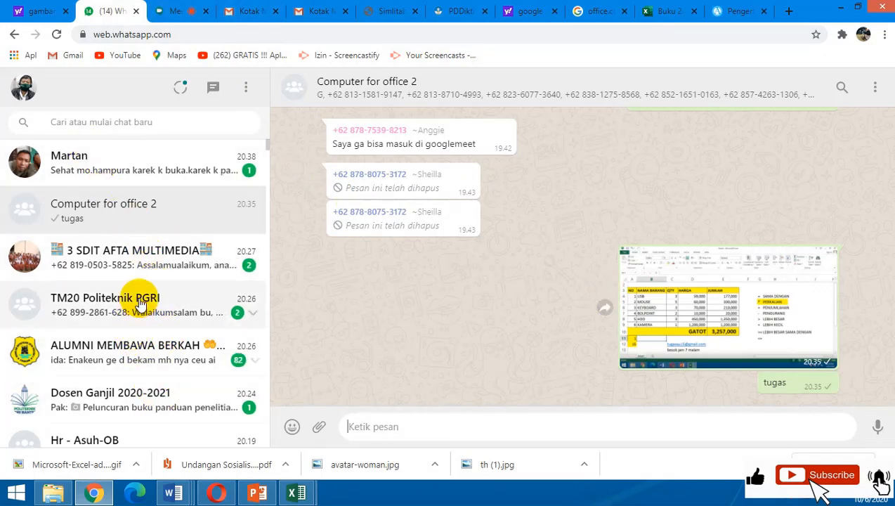
left_click(156, 209)
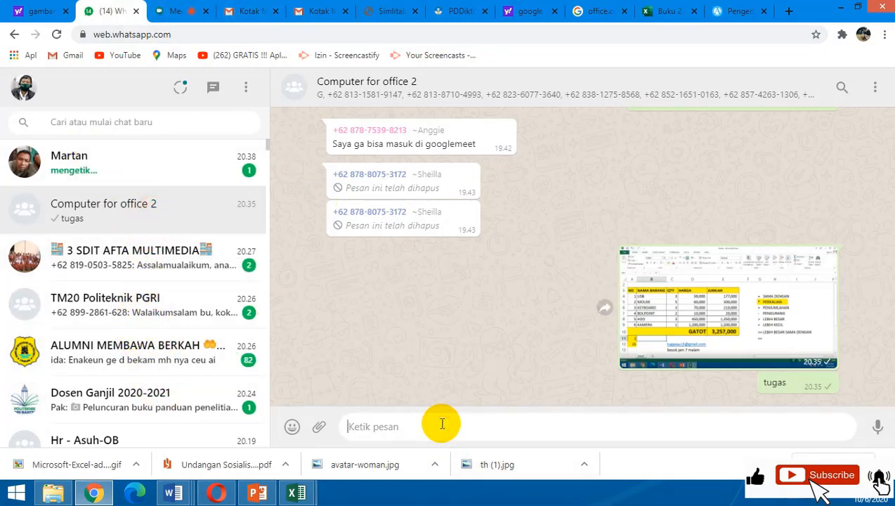
key("ctrl+v")
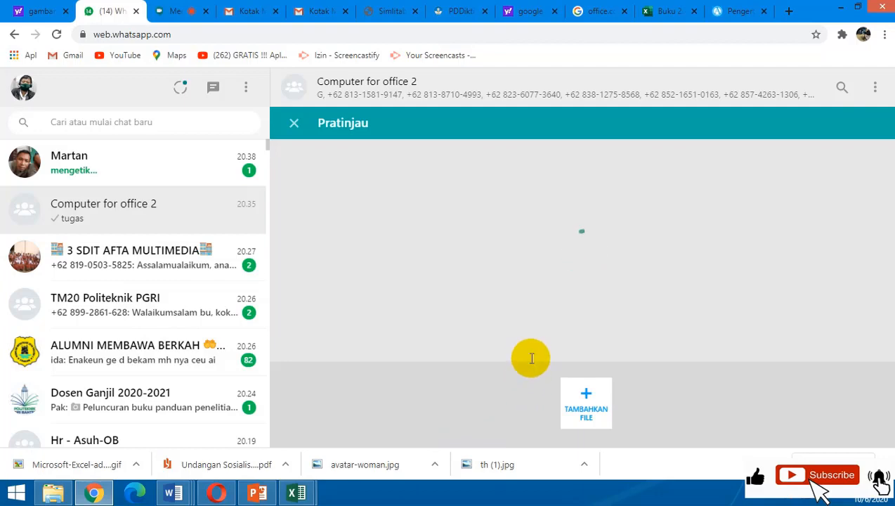
left_click(853, 361)
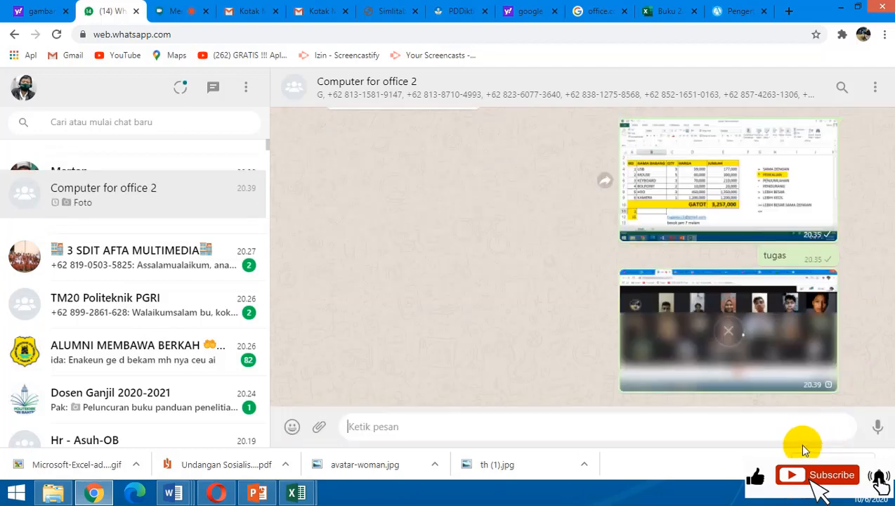
left_click(778, 497)
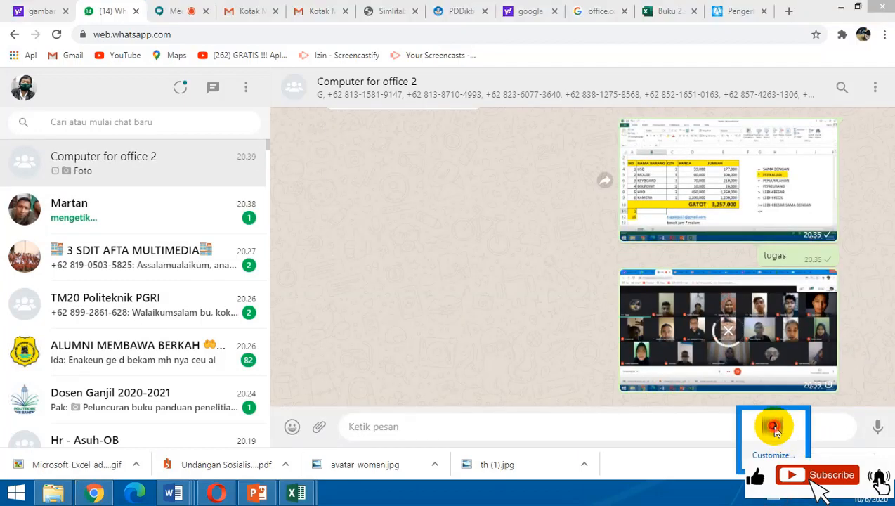